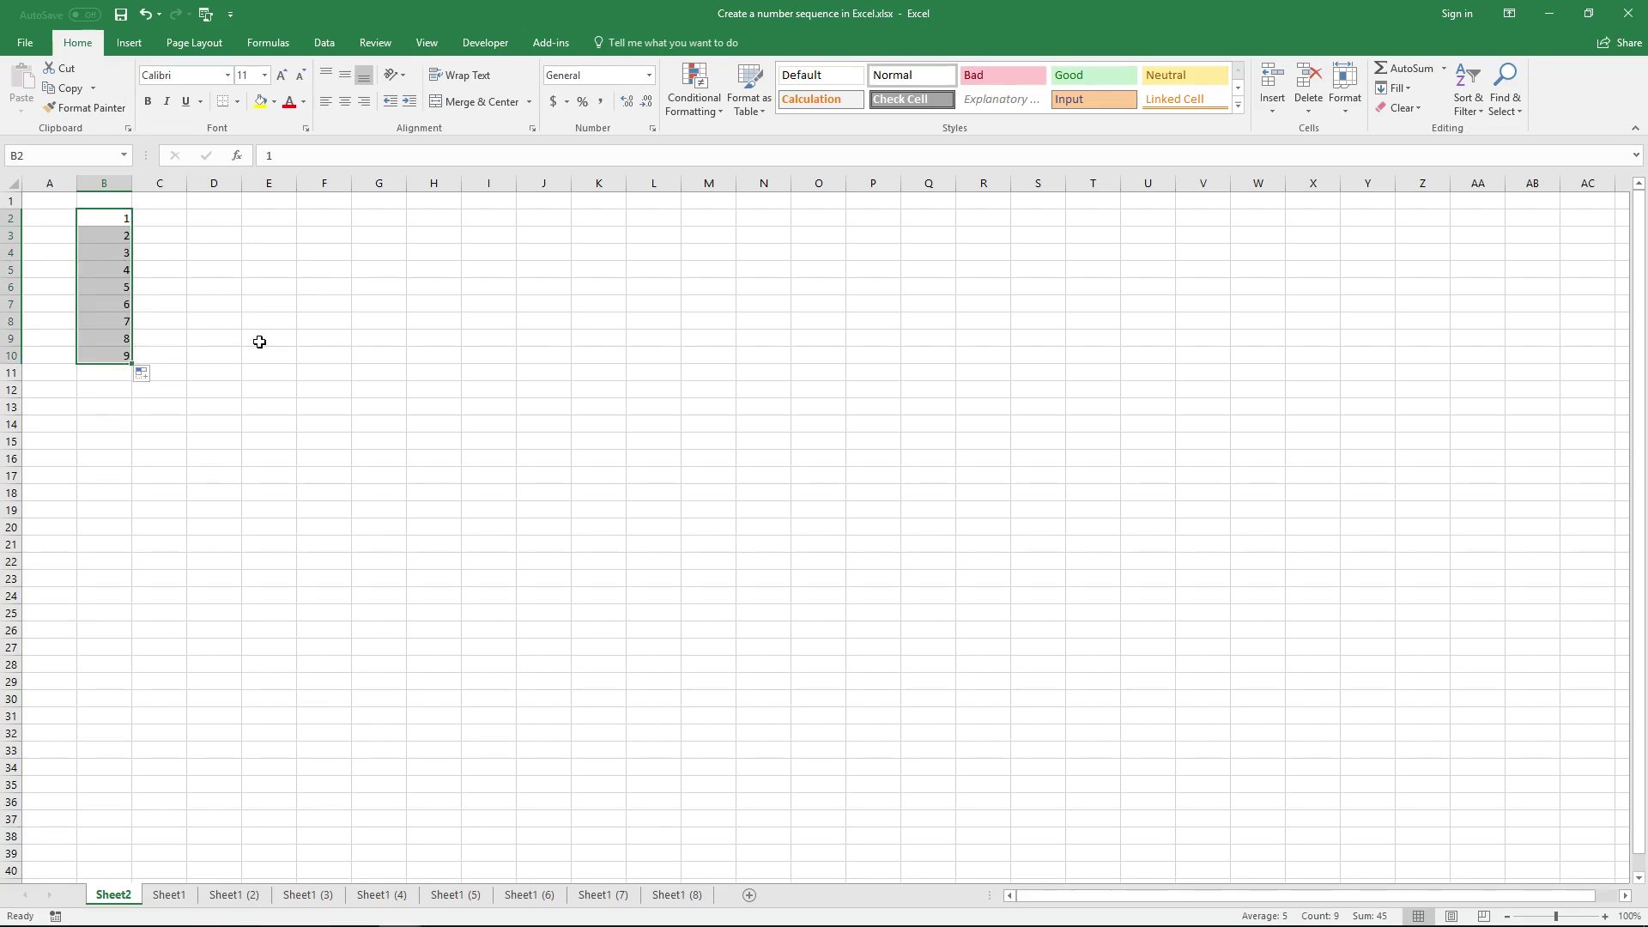
- Enter 1 in C2 and 2 in C3, and extend the pair as a number sequence down to C10
{"action": "left_click", "coordinate": [169, 221]}
{"action": "type", "text": "1"}
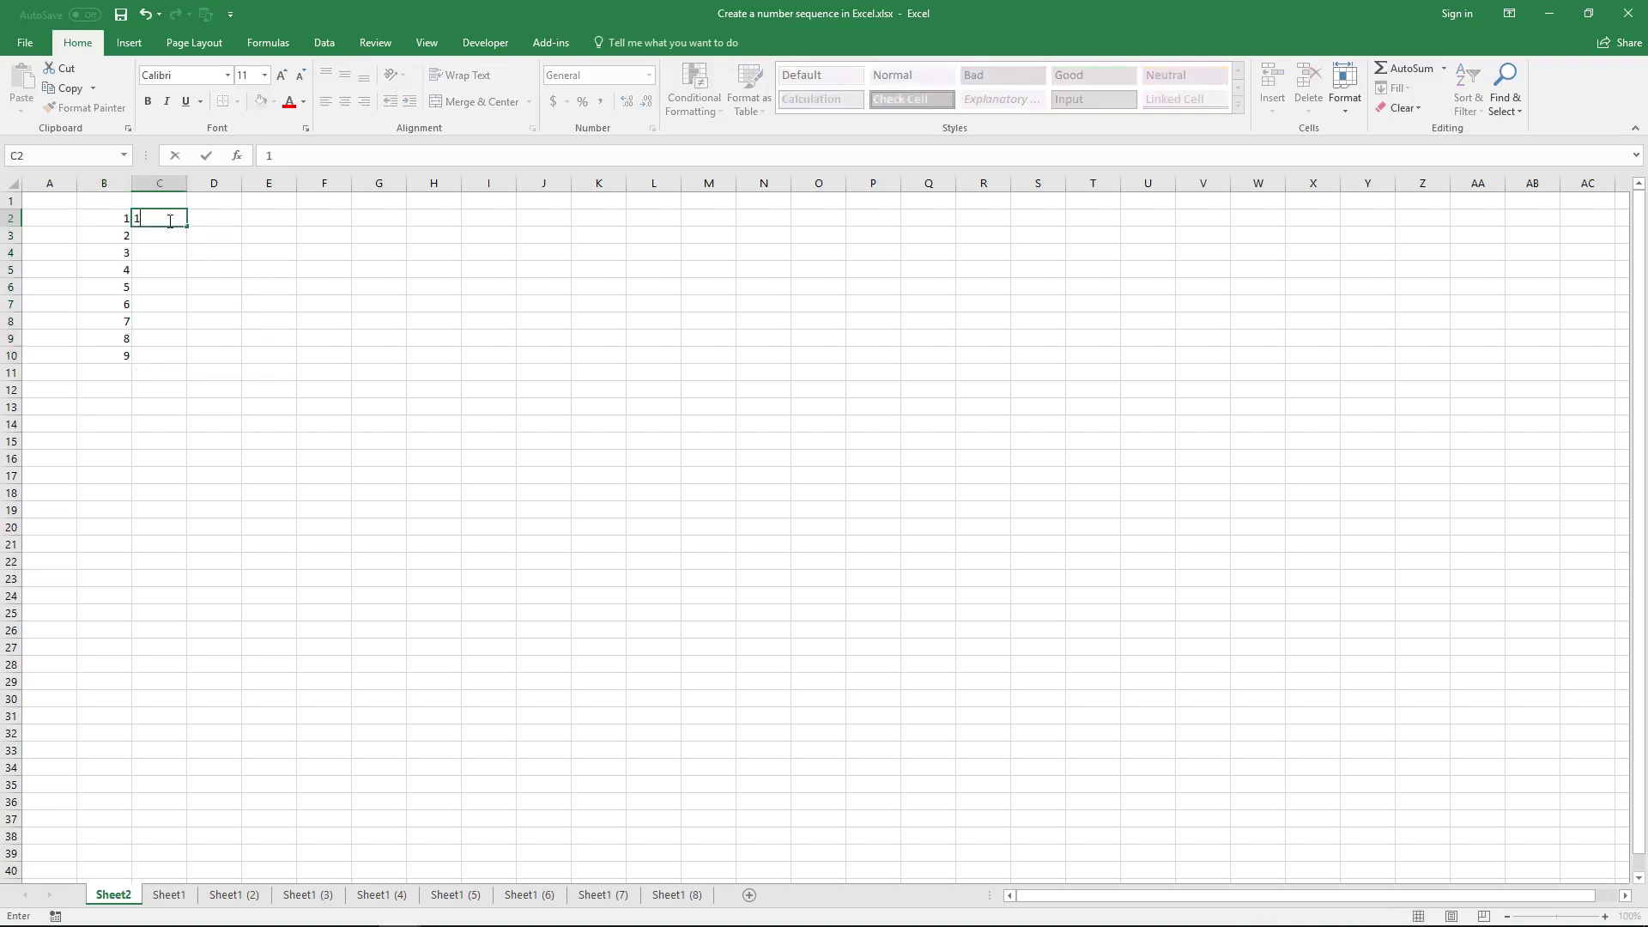
{"action": "key", "text": "Return"}
{"action": "type", "text": "2"}
{"action": "key", "text": "Return"}
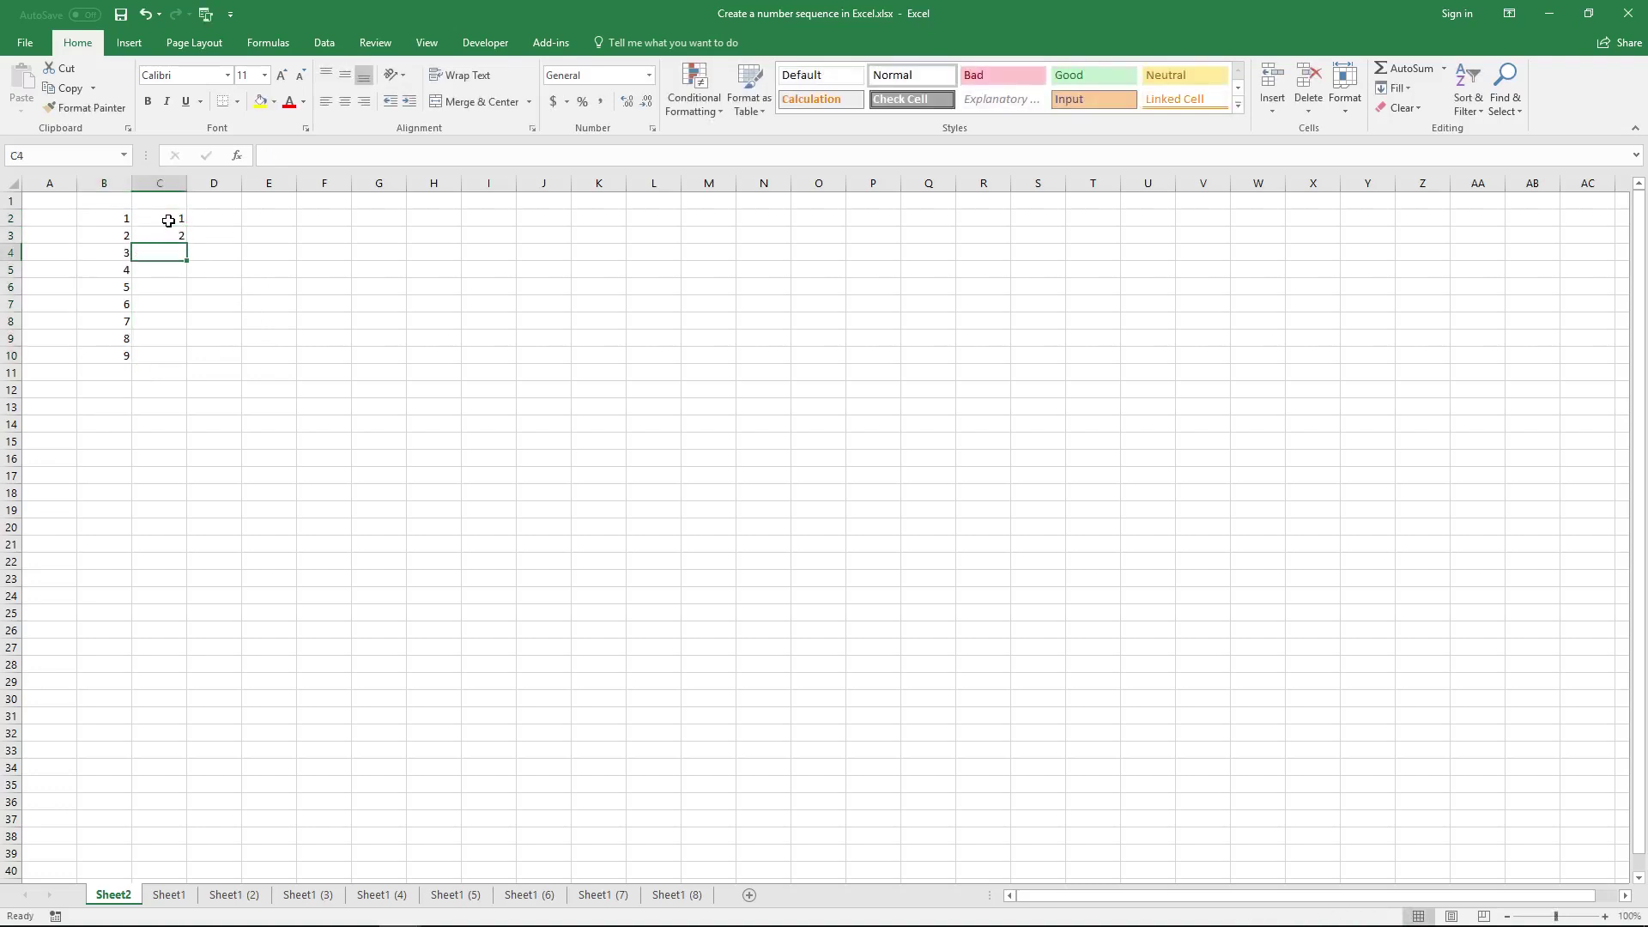
{"action": "left_click_drag", "start_coordinate": [169, 221], "coordinate": [169, 229]}
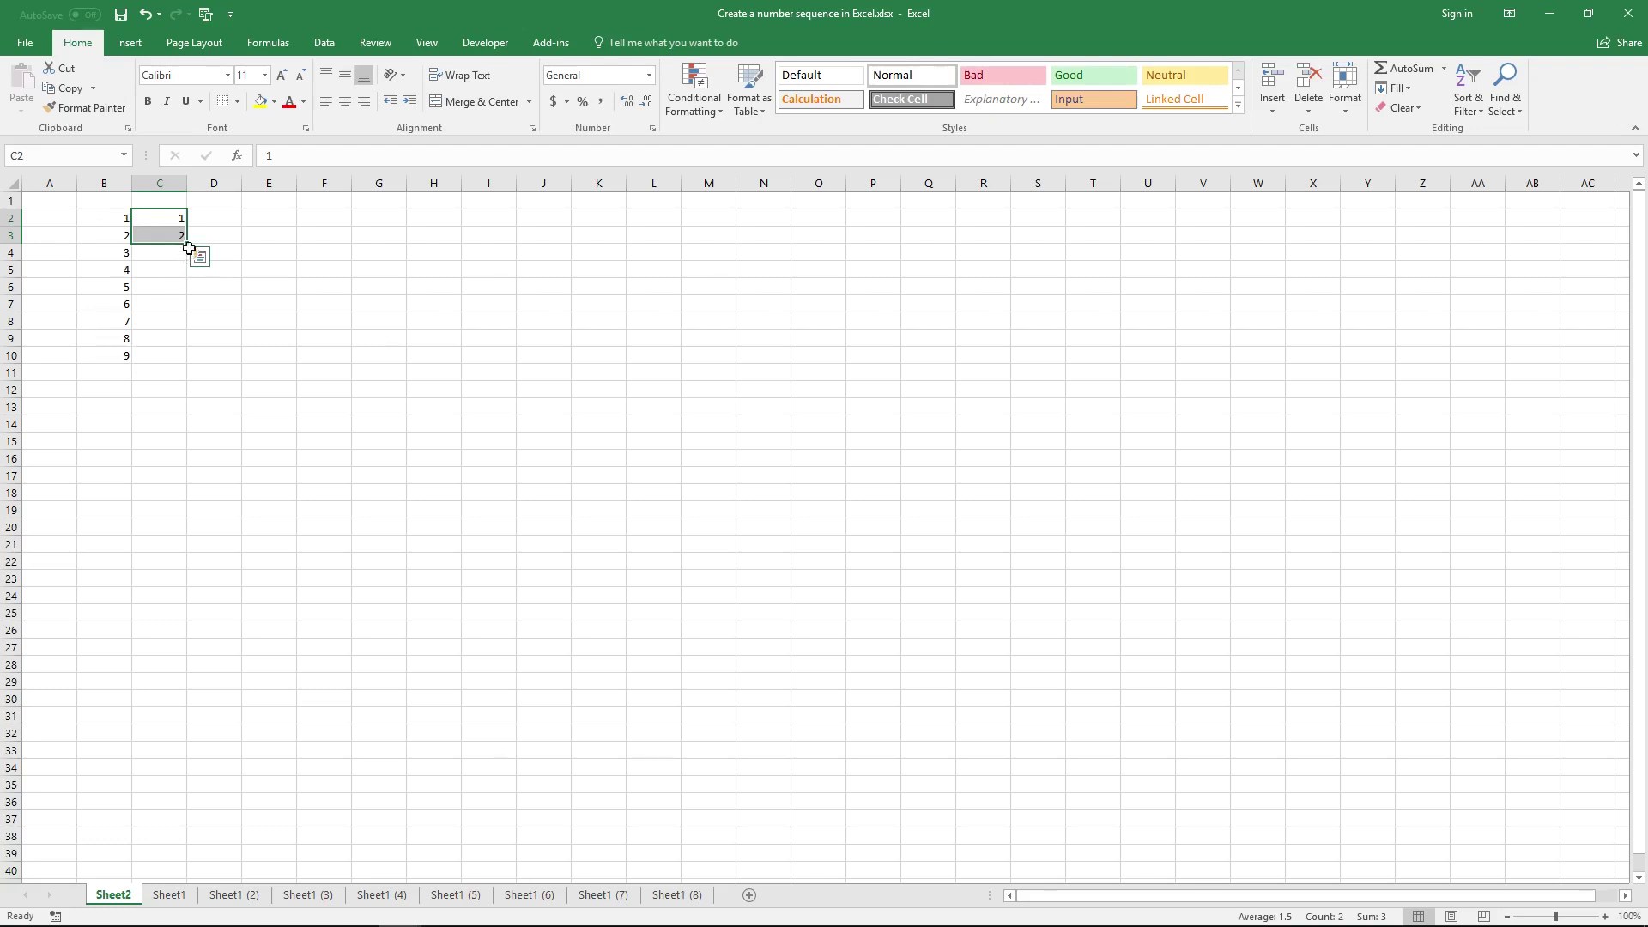
{"action": "left_click_drag", "start_coordinate": [189, 243], "coordinate": [190, 363]}
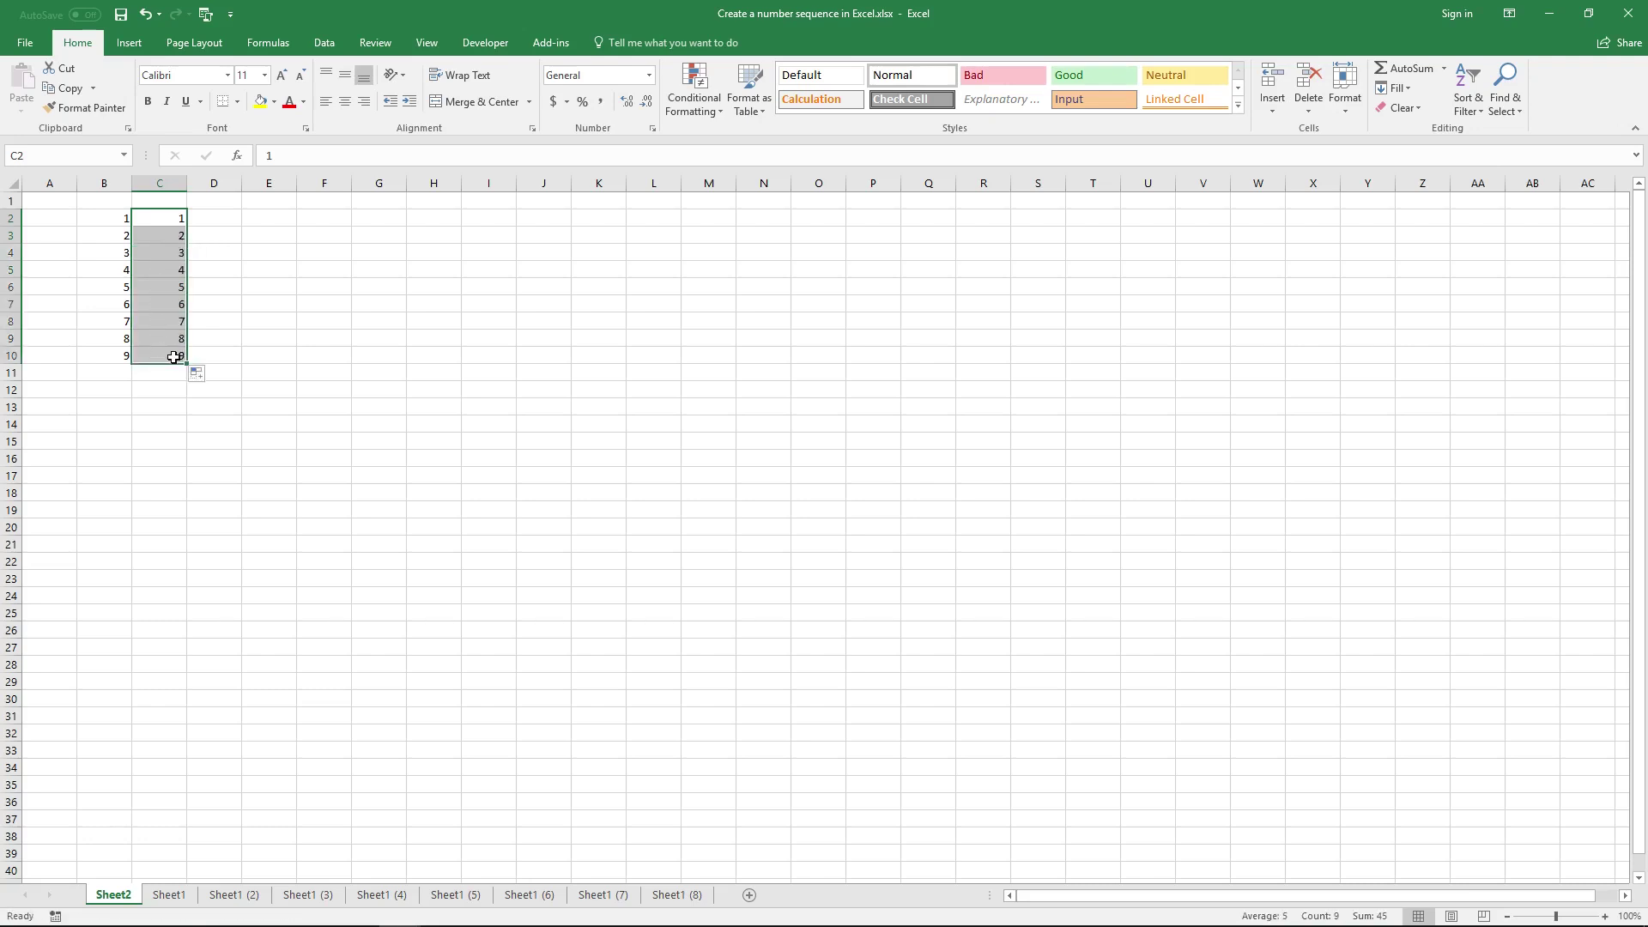
- Enter 1 in D2 and extend it down to D10 with the Fill Series option
{"action": "key", "text": "shift+F8"}
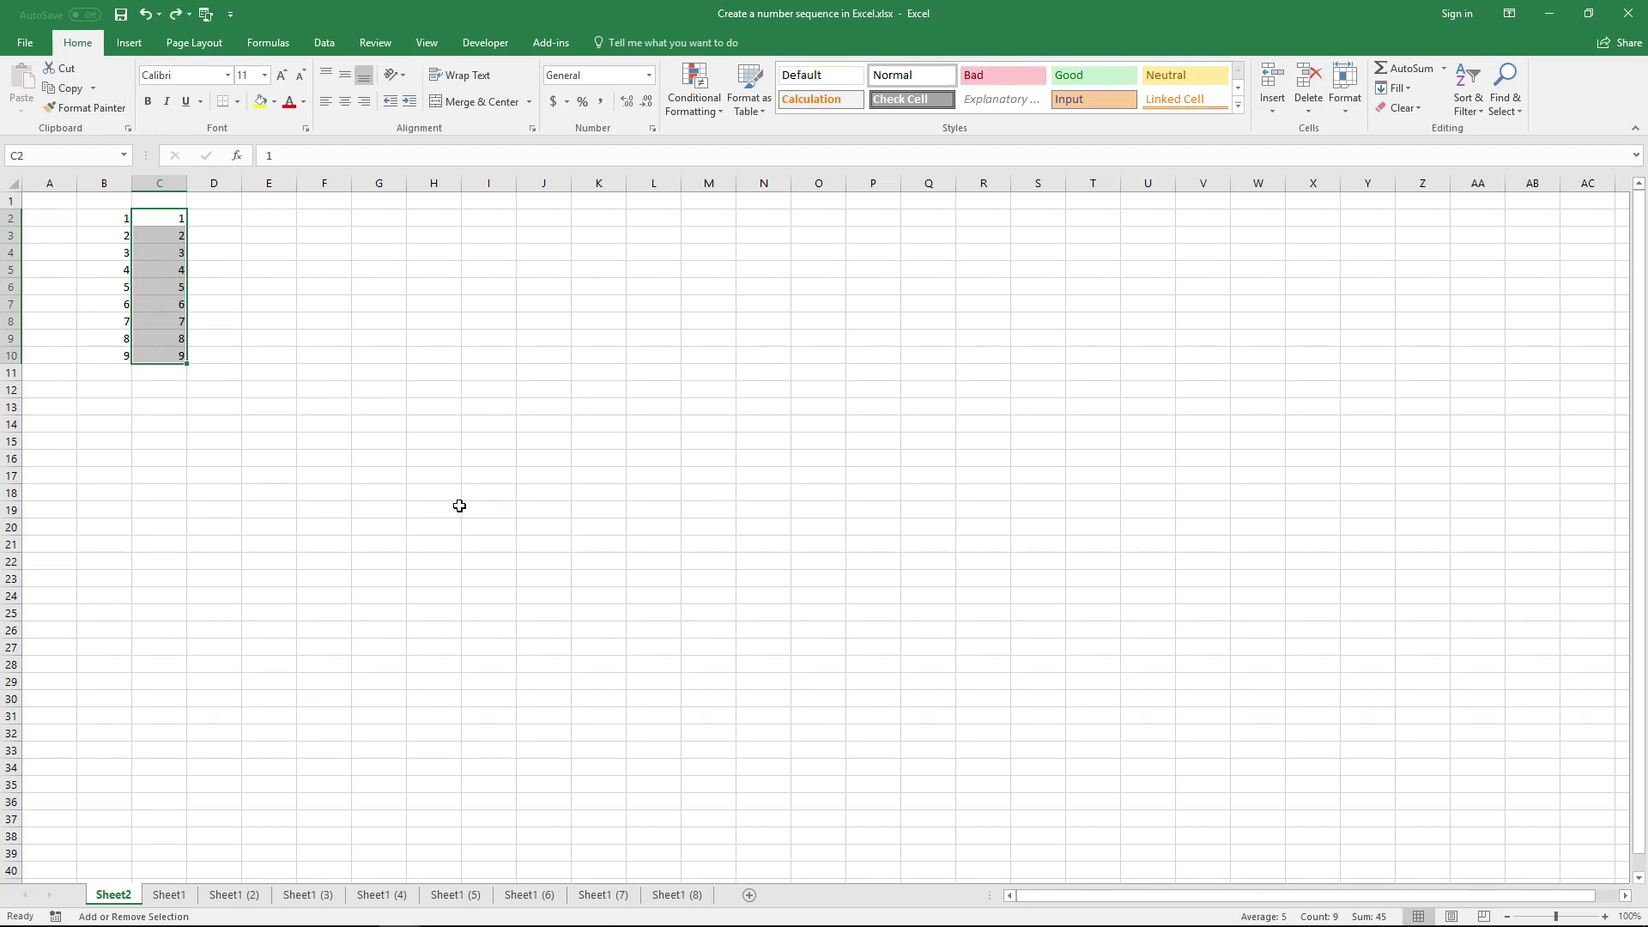
{"action": "left_click", "coordinate": [220, 221]}
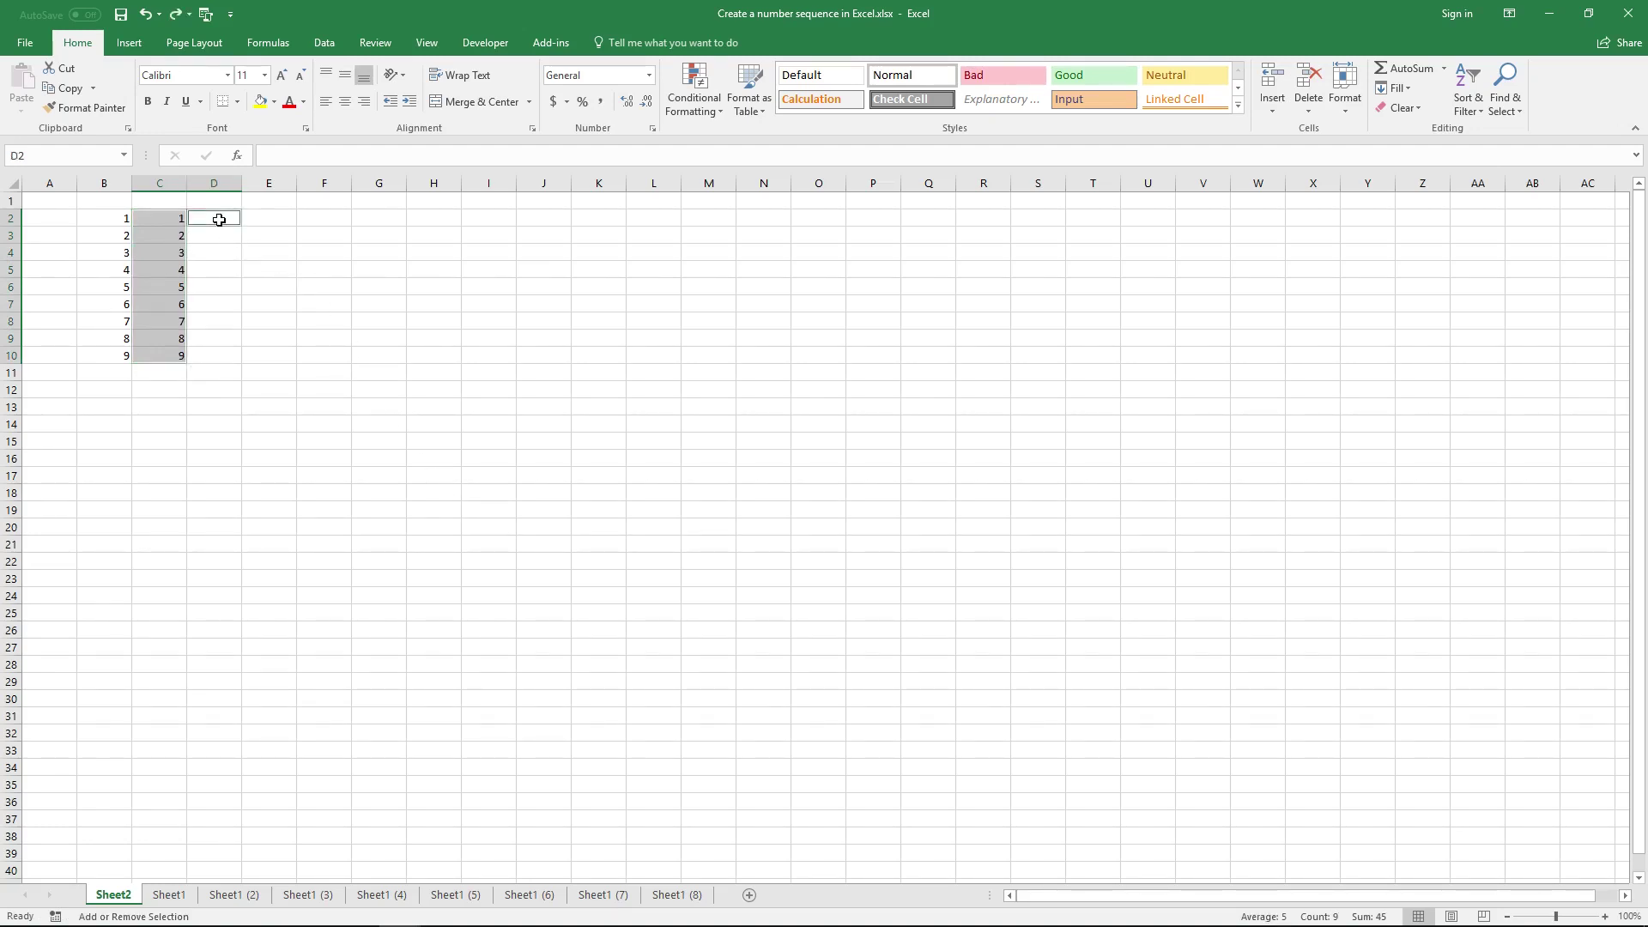
{"action": "left_click", "coordinate": [219, 221]}
{"action": "type", "text": "1"}
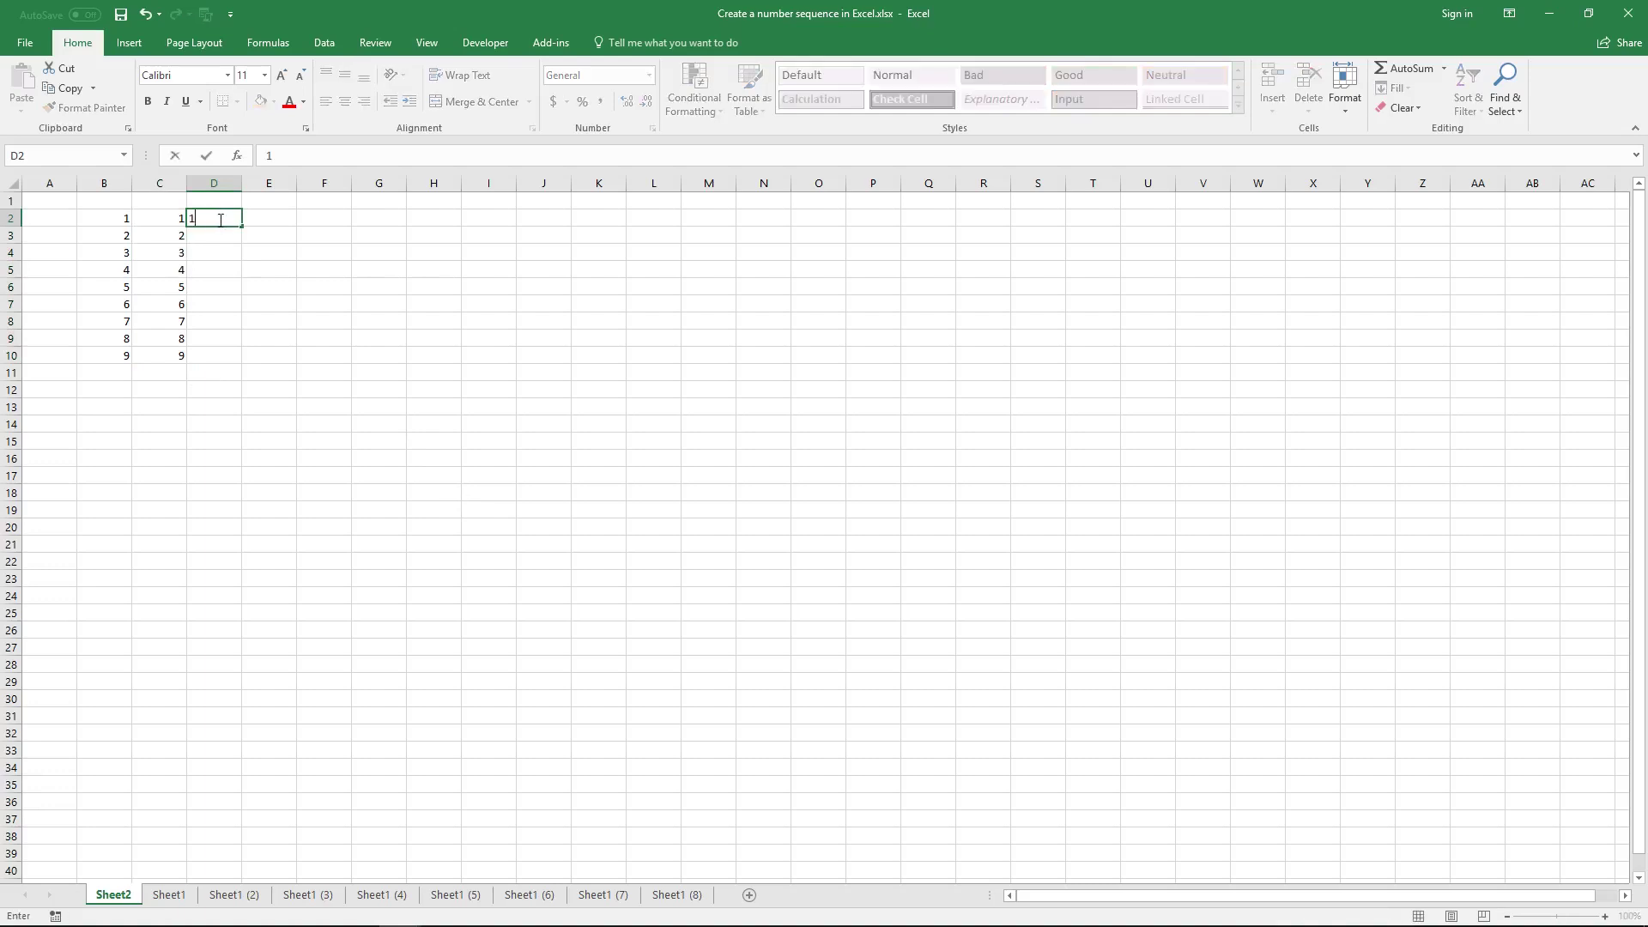
{"action": "key", "text": "ctrl+Return"}
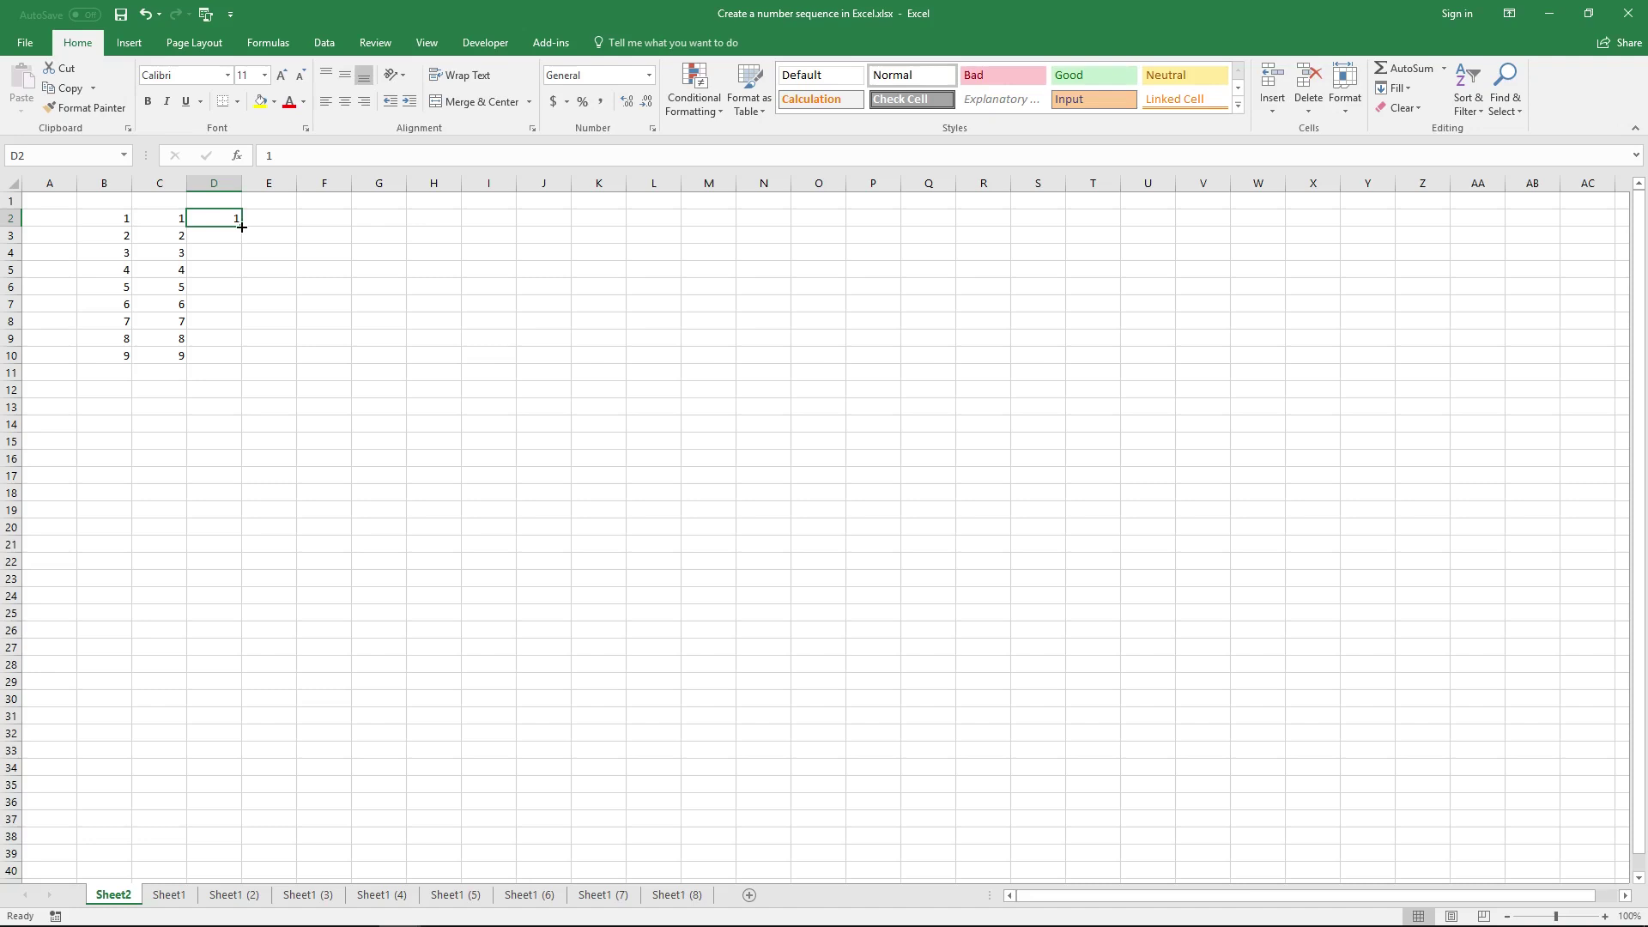
{"action": "left_click_drag", "start_coordinate": [242, 227], "coordinate": [239, 366]}
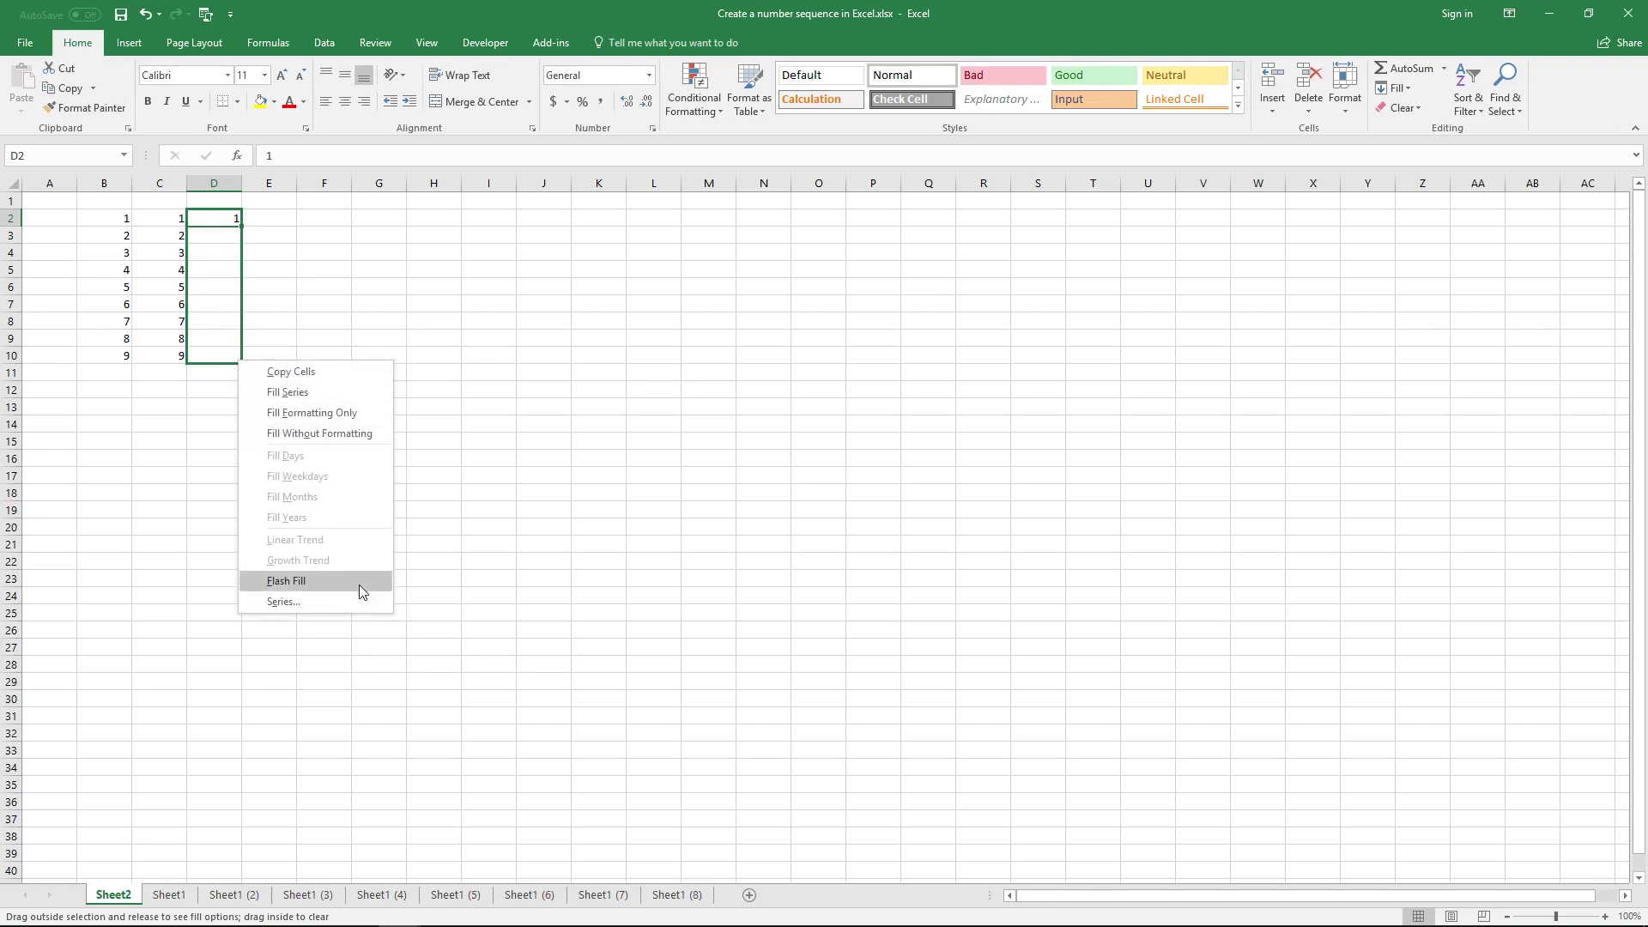
{"action": "left_click", "coordinate": [352, 391]}
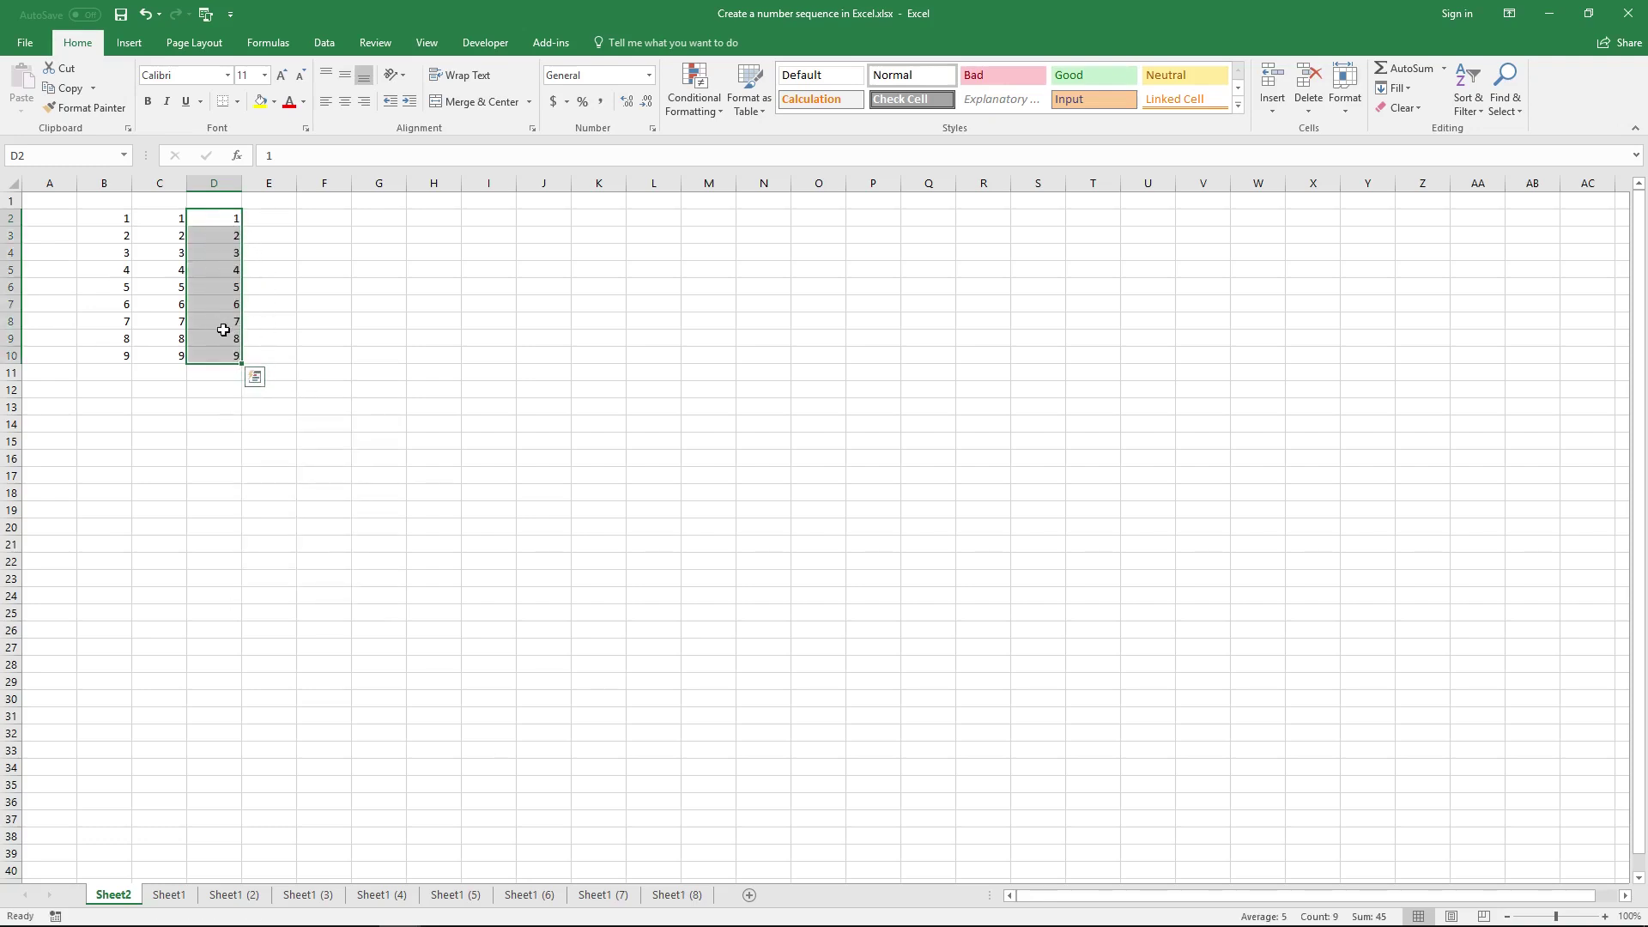
- Enter 1 in E2 and fill down to E10 as a linear column series with a step value of 2
{"action": "key", "text": "shift+F8"}
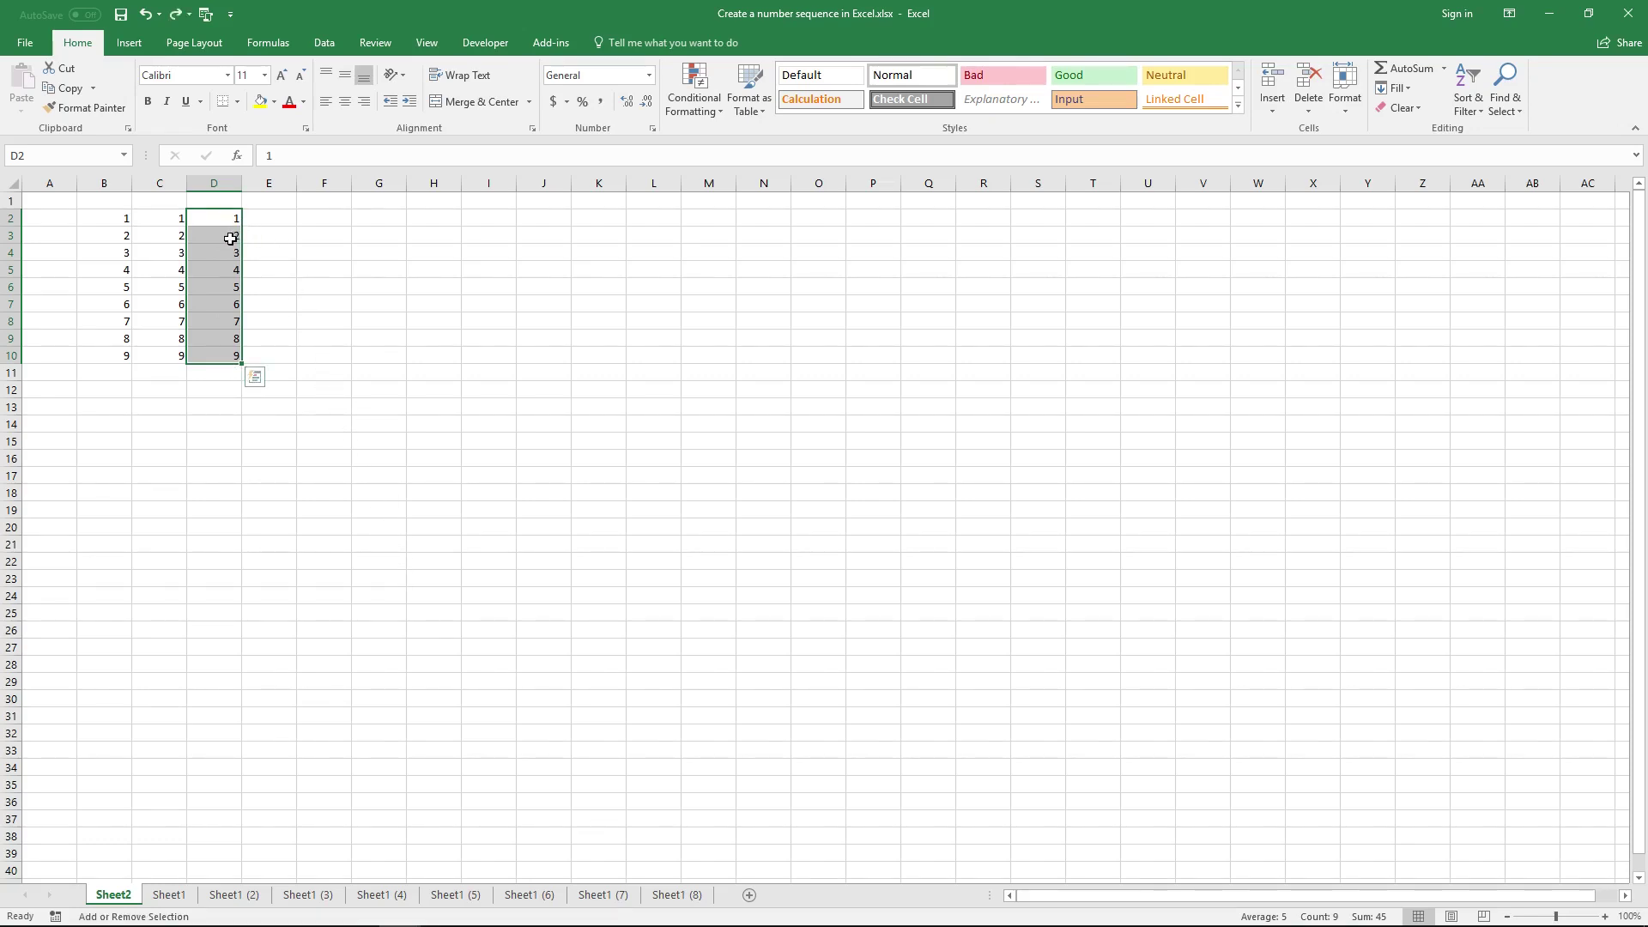
{"action": "left_click_drag", "start_coordinate": [273, 222], "coordinate": [278, 234]}
{"action": "left_click", "coordinate": [284, 214]}
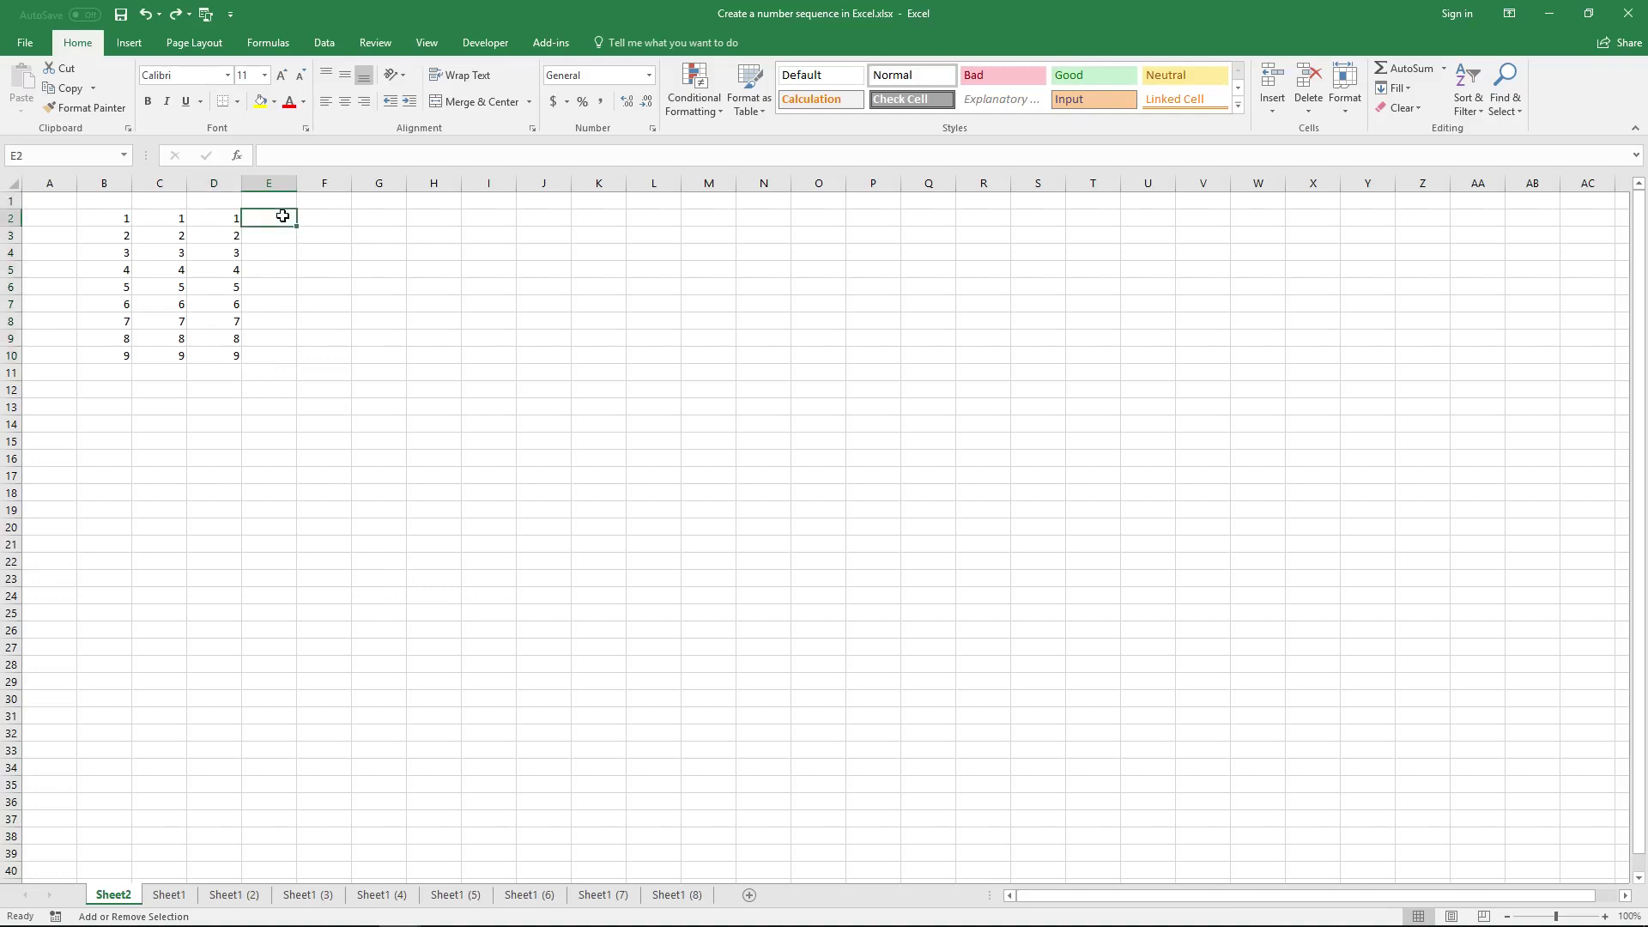
{"action": "type", "text": "1"}
{"action": "key", "text": "ctrl+Return"}
{"action": "left_click_drag", "start_coordinate": [296, 226], "coordinate": [298, 360]}
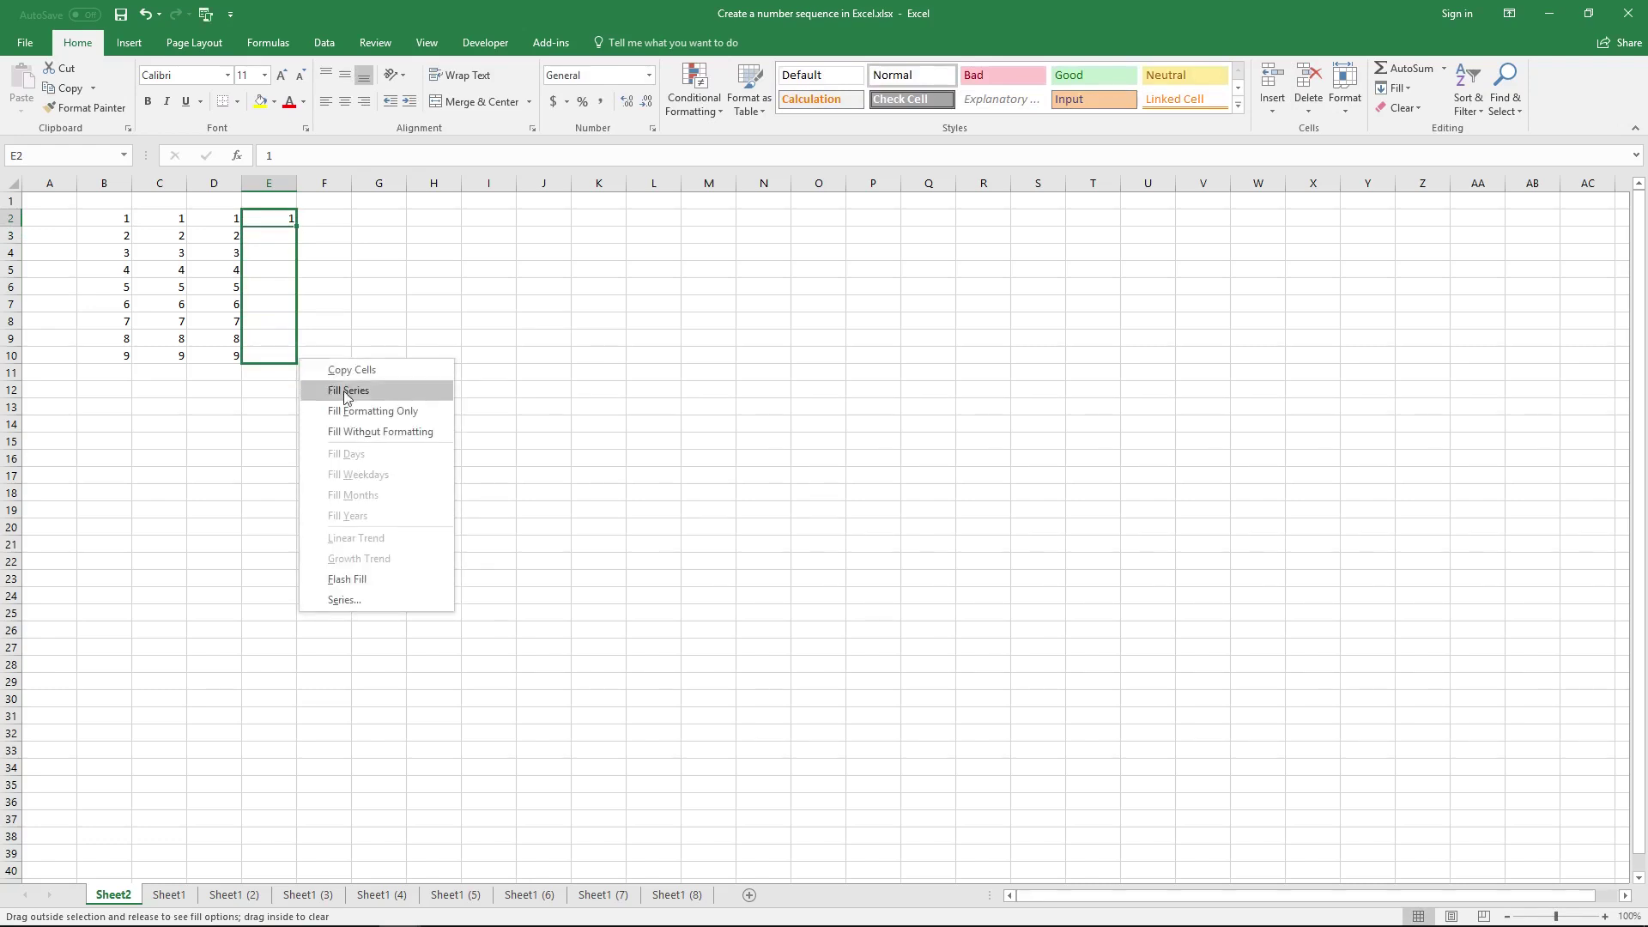
{"action": "left_click", "coordinate": [389, 599]}
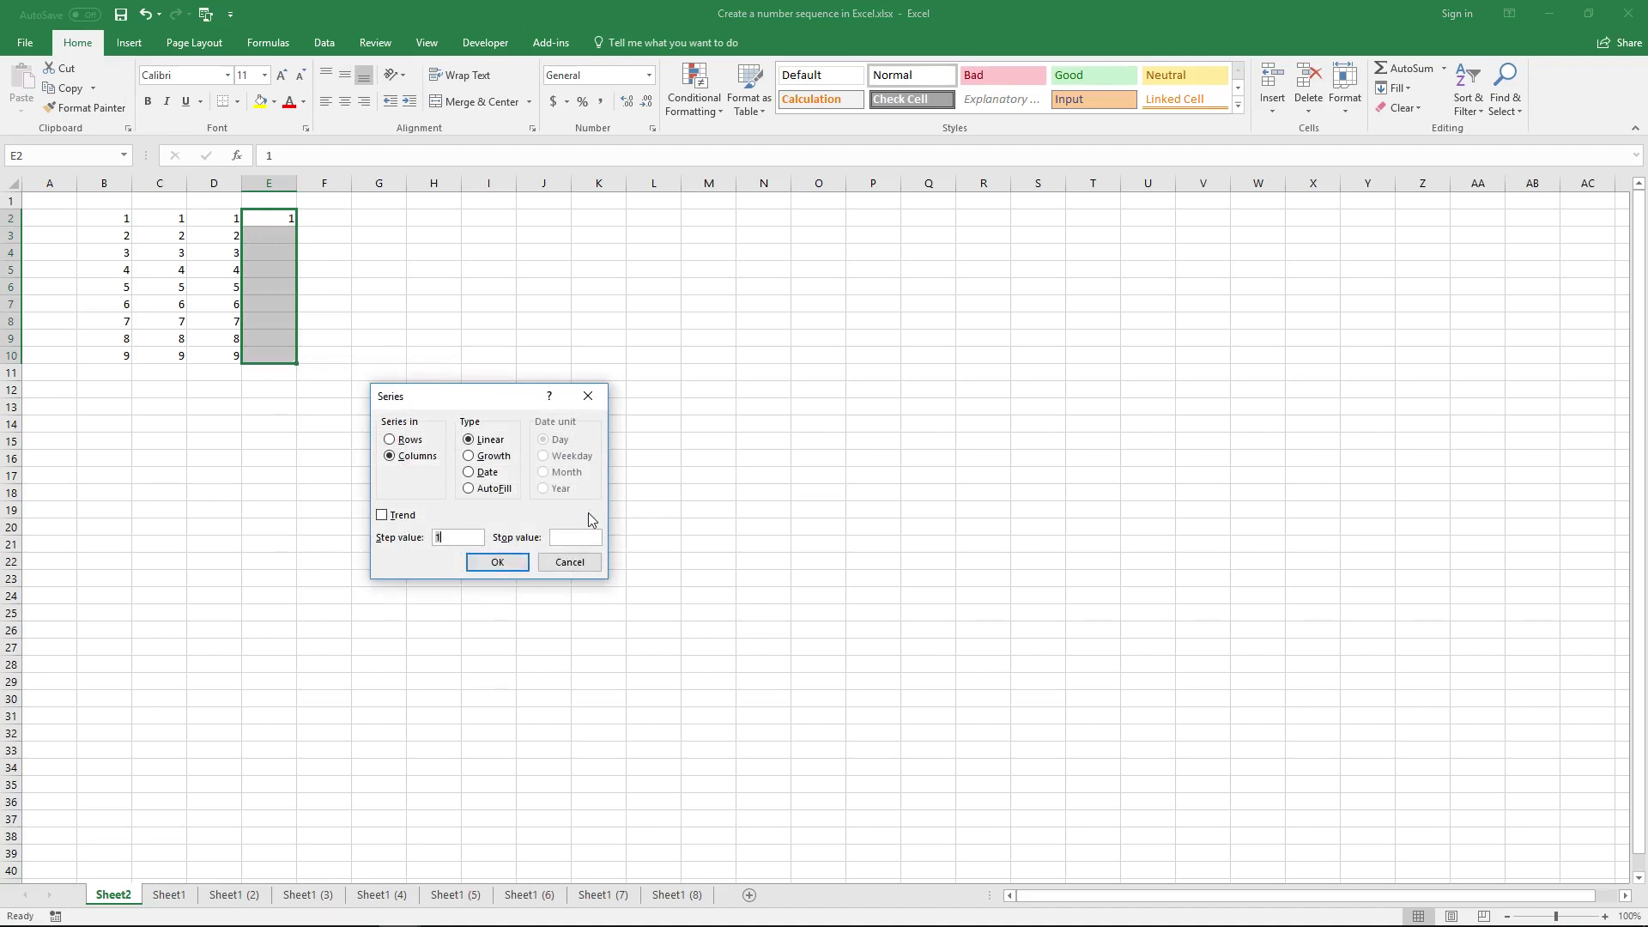
{"action": "double_click", "coordinate": [450, 537]}
{"action": "type", "text": "2"}
{"action": "left_click", "coordinate": [495, 564]}
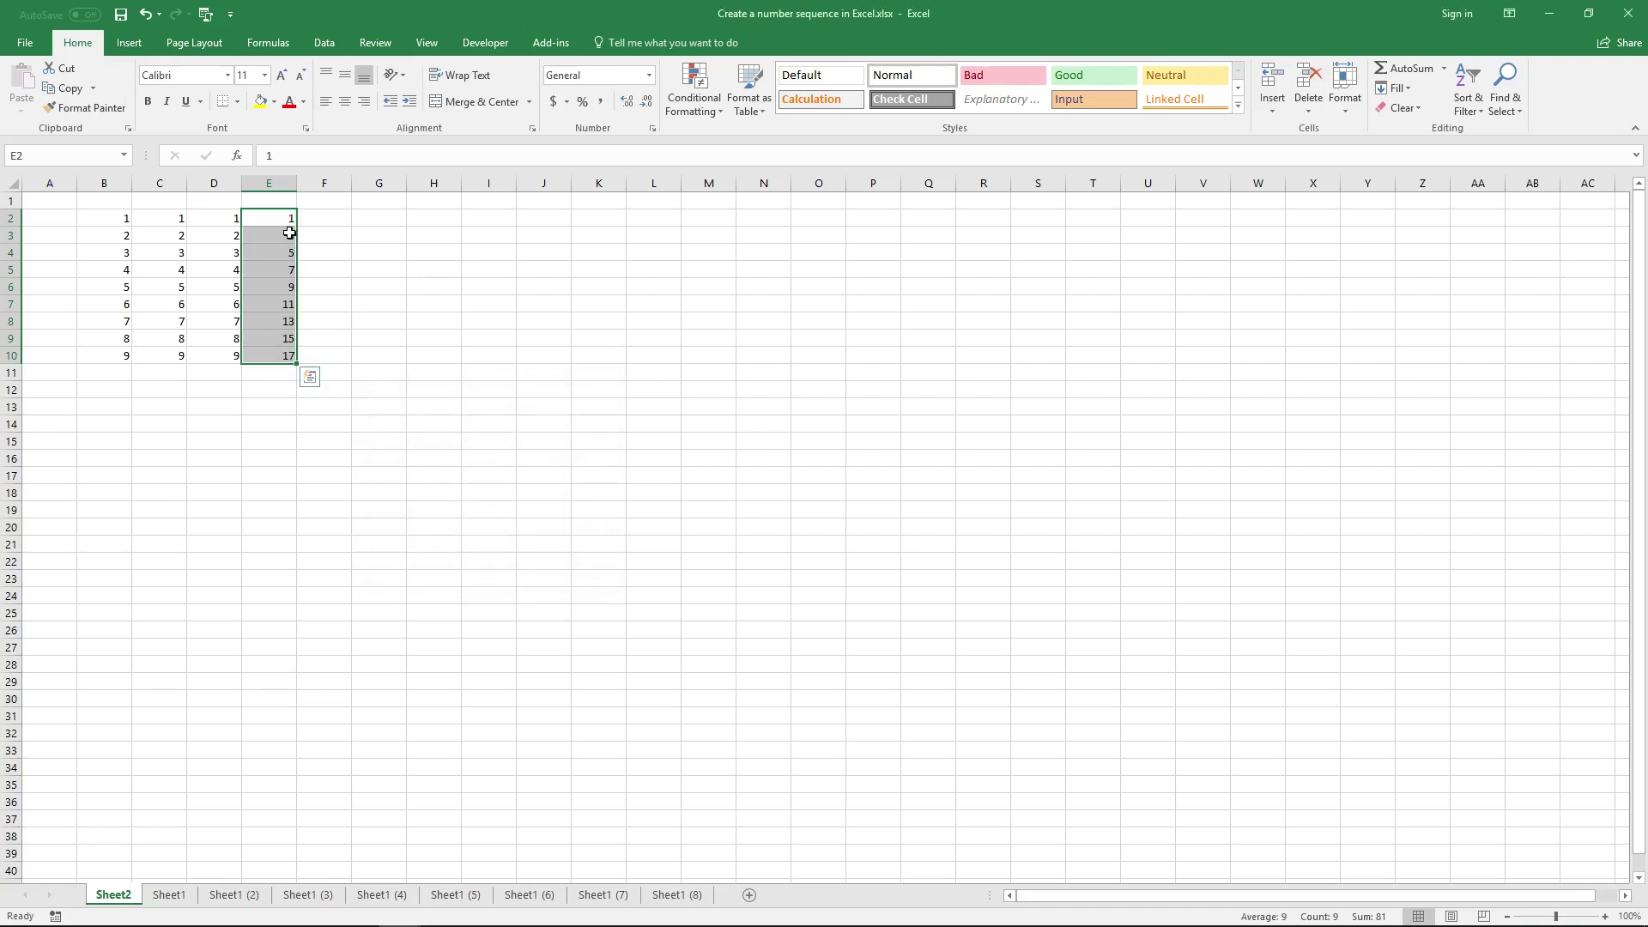
{"action": "left_click", "coordinate": [290, 233]}
{"action": "left_click", "coordinate": [287, 252]}
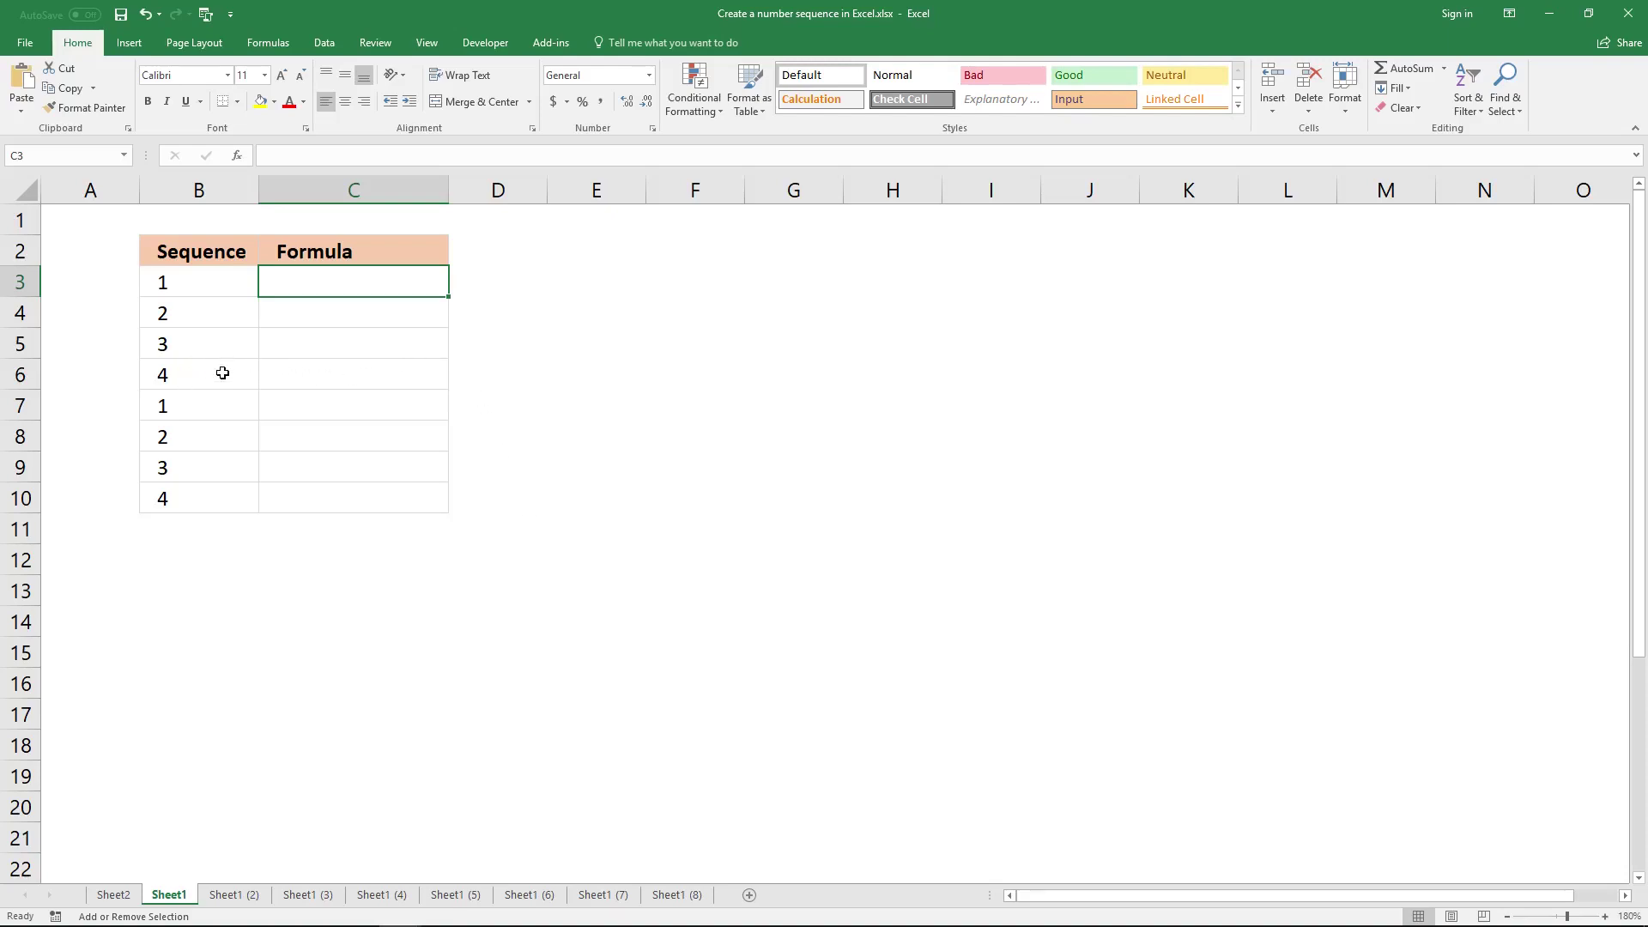
- On Sheet1, enter 1 in C3 and the repeating-sequence formula =IF(C3=4,1,C3+1) in C4
{"action": "type", "text": "1"}
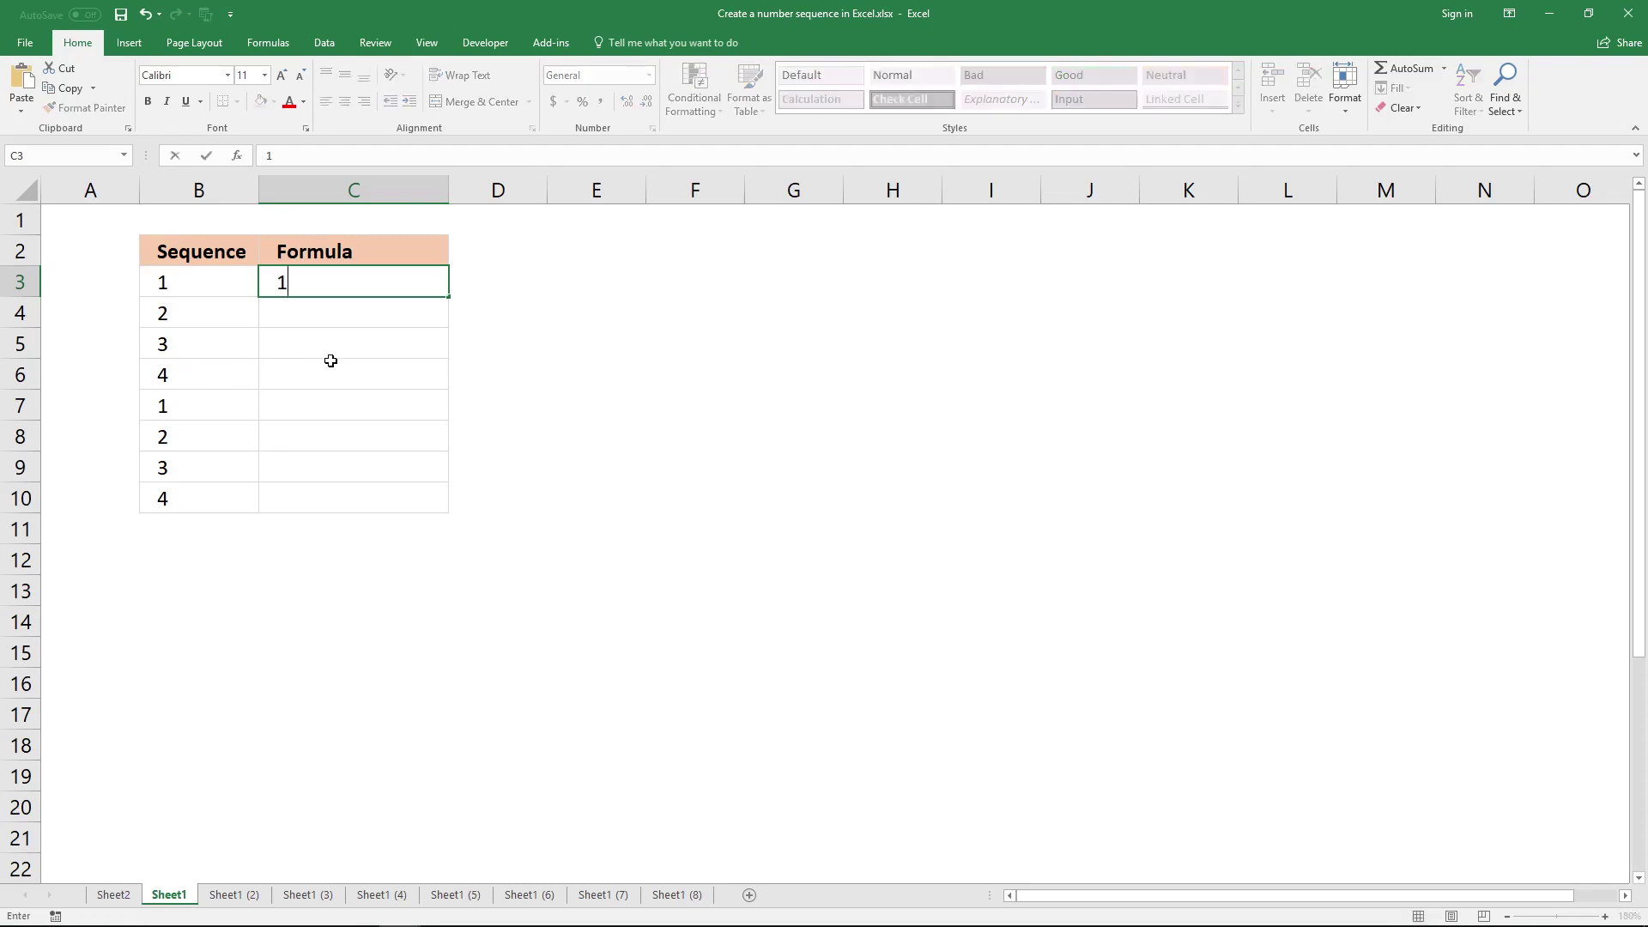
{"action": "key", "text": "Return"}
{"action": "type", "text": "="}
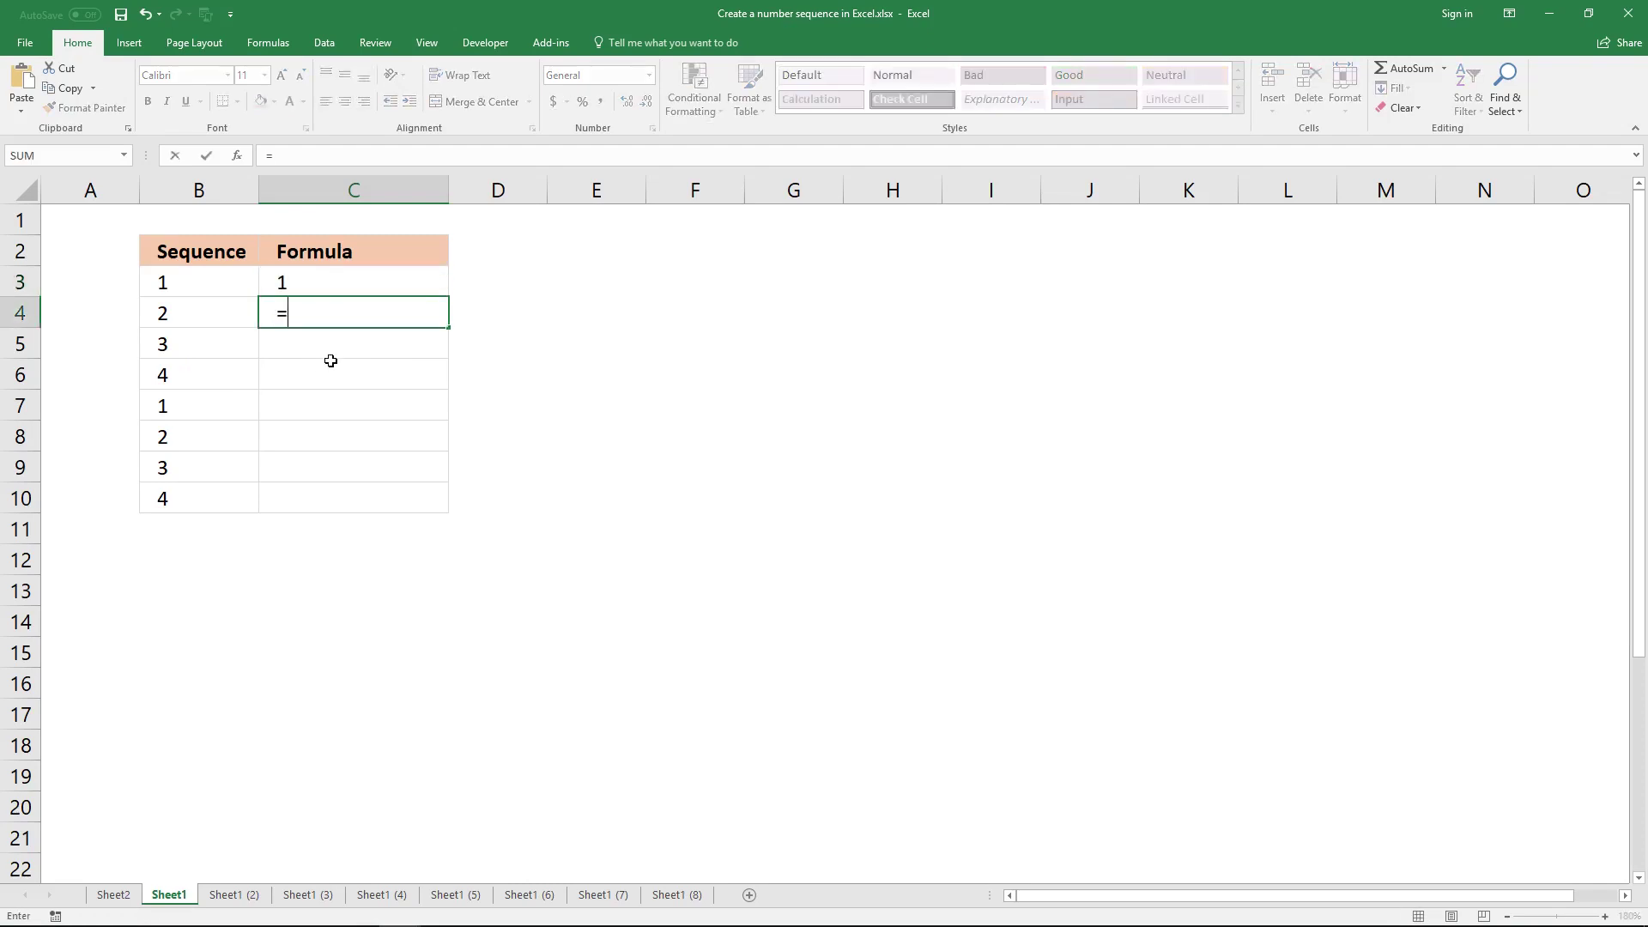
{"action": "type", "text": "IF("}
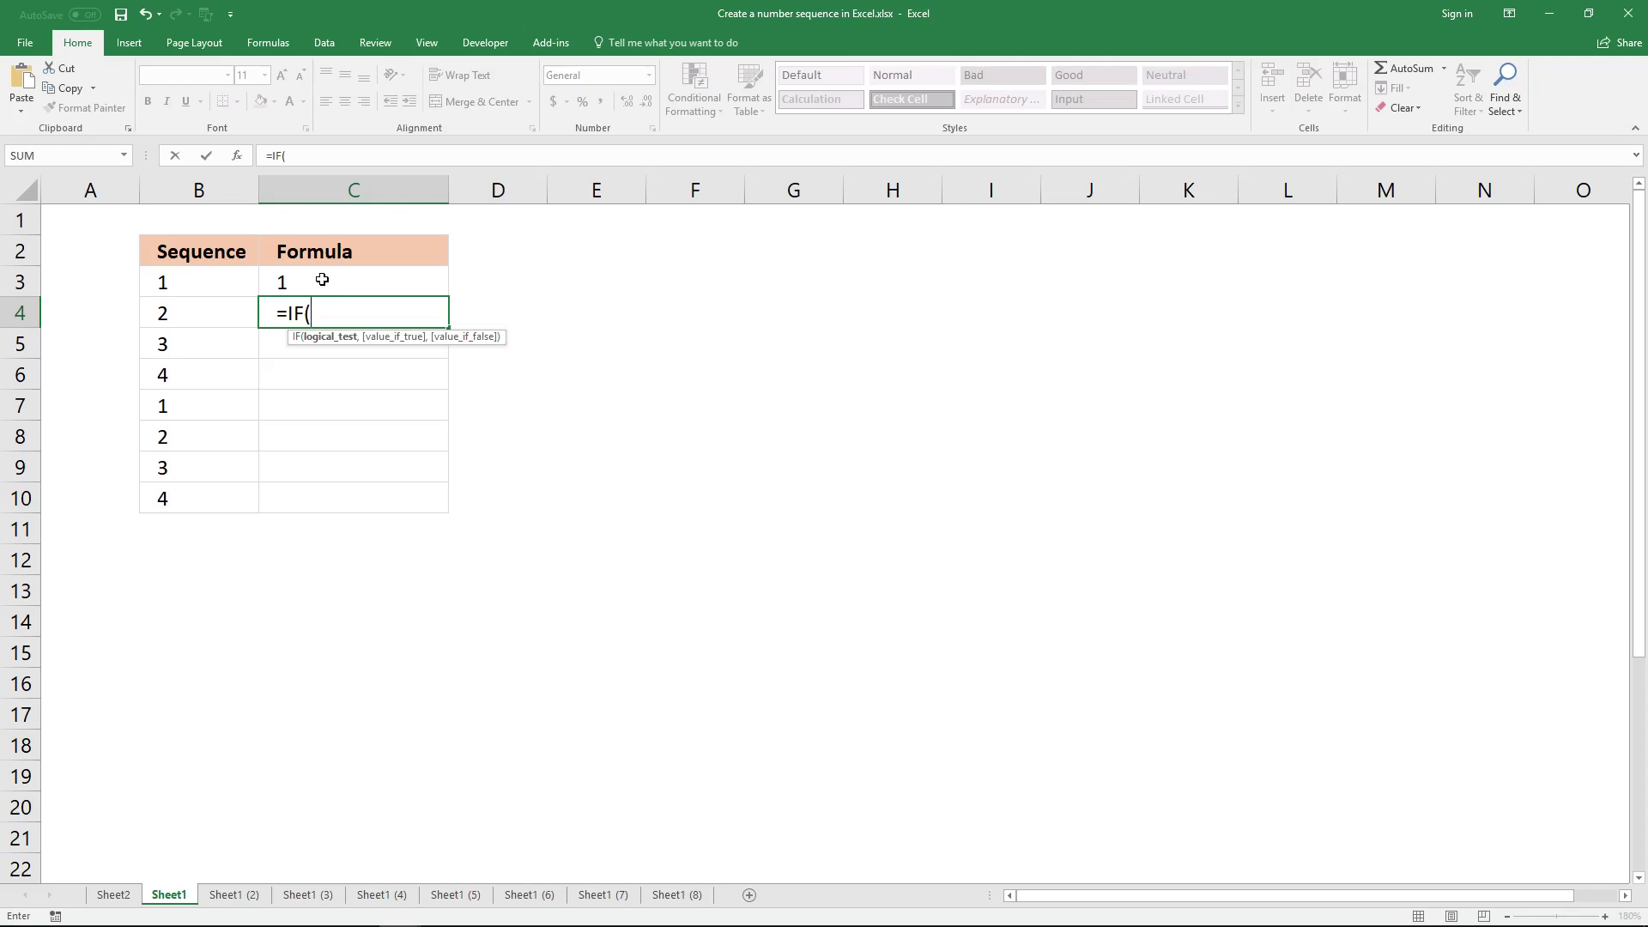
{"action": "left_click", "coordinate": [355, 307]}
{"action": "left_click", "coordinate": [343, 279]}
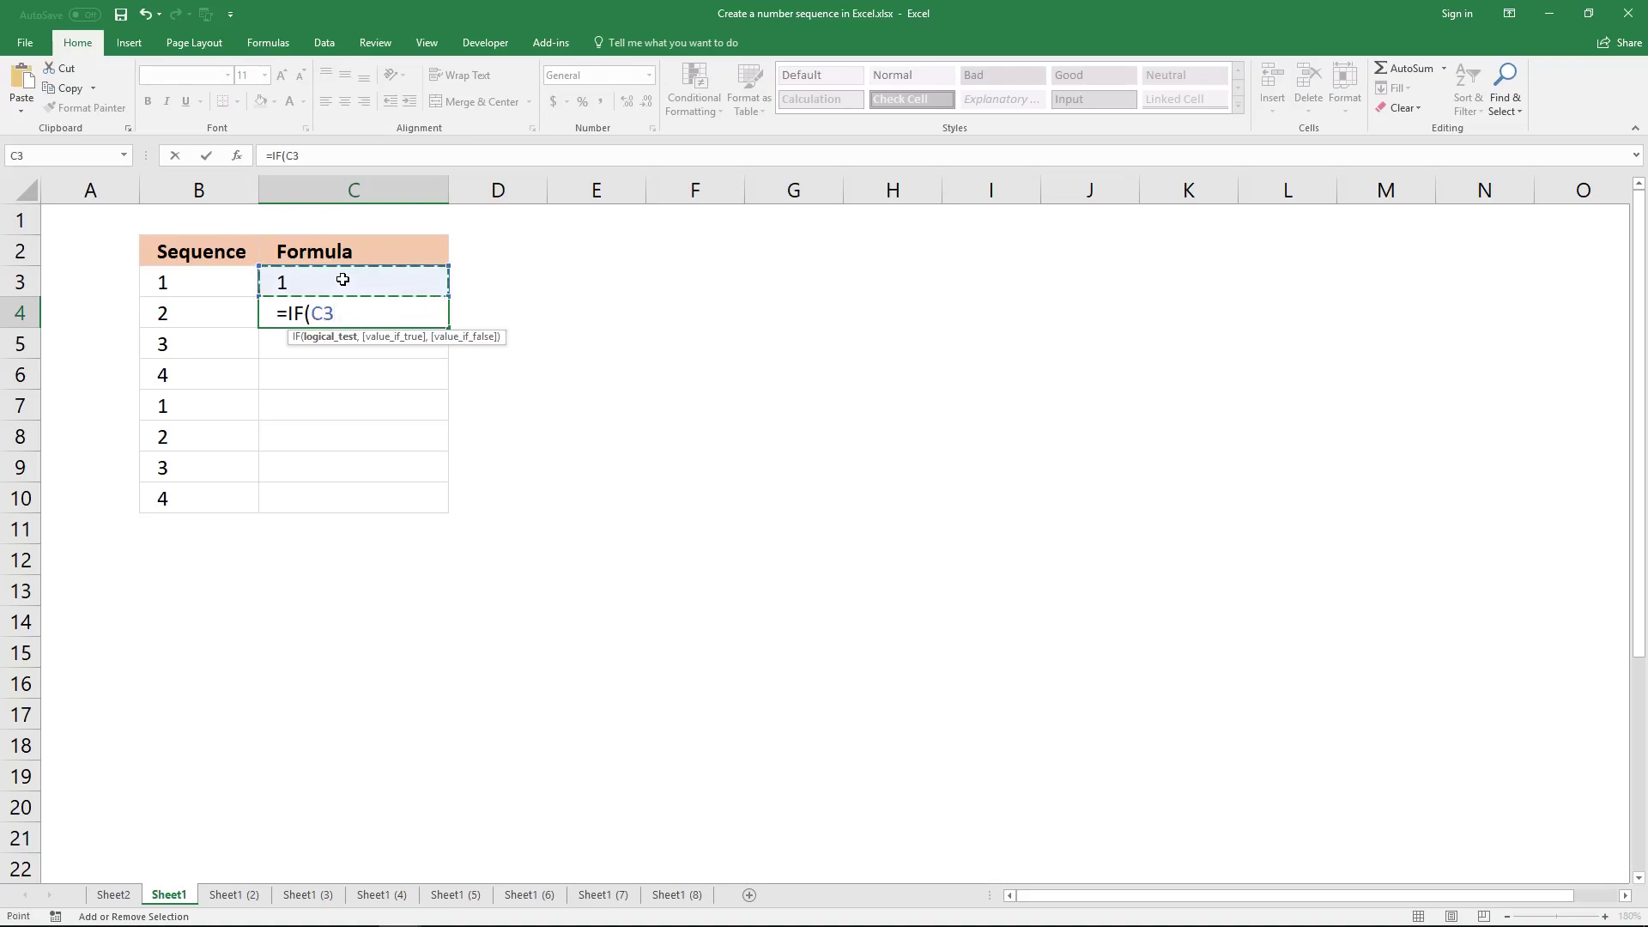
{"action": "type", "text": "=4,1"}
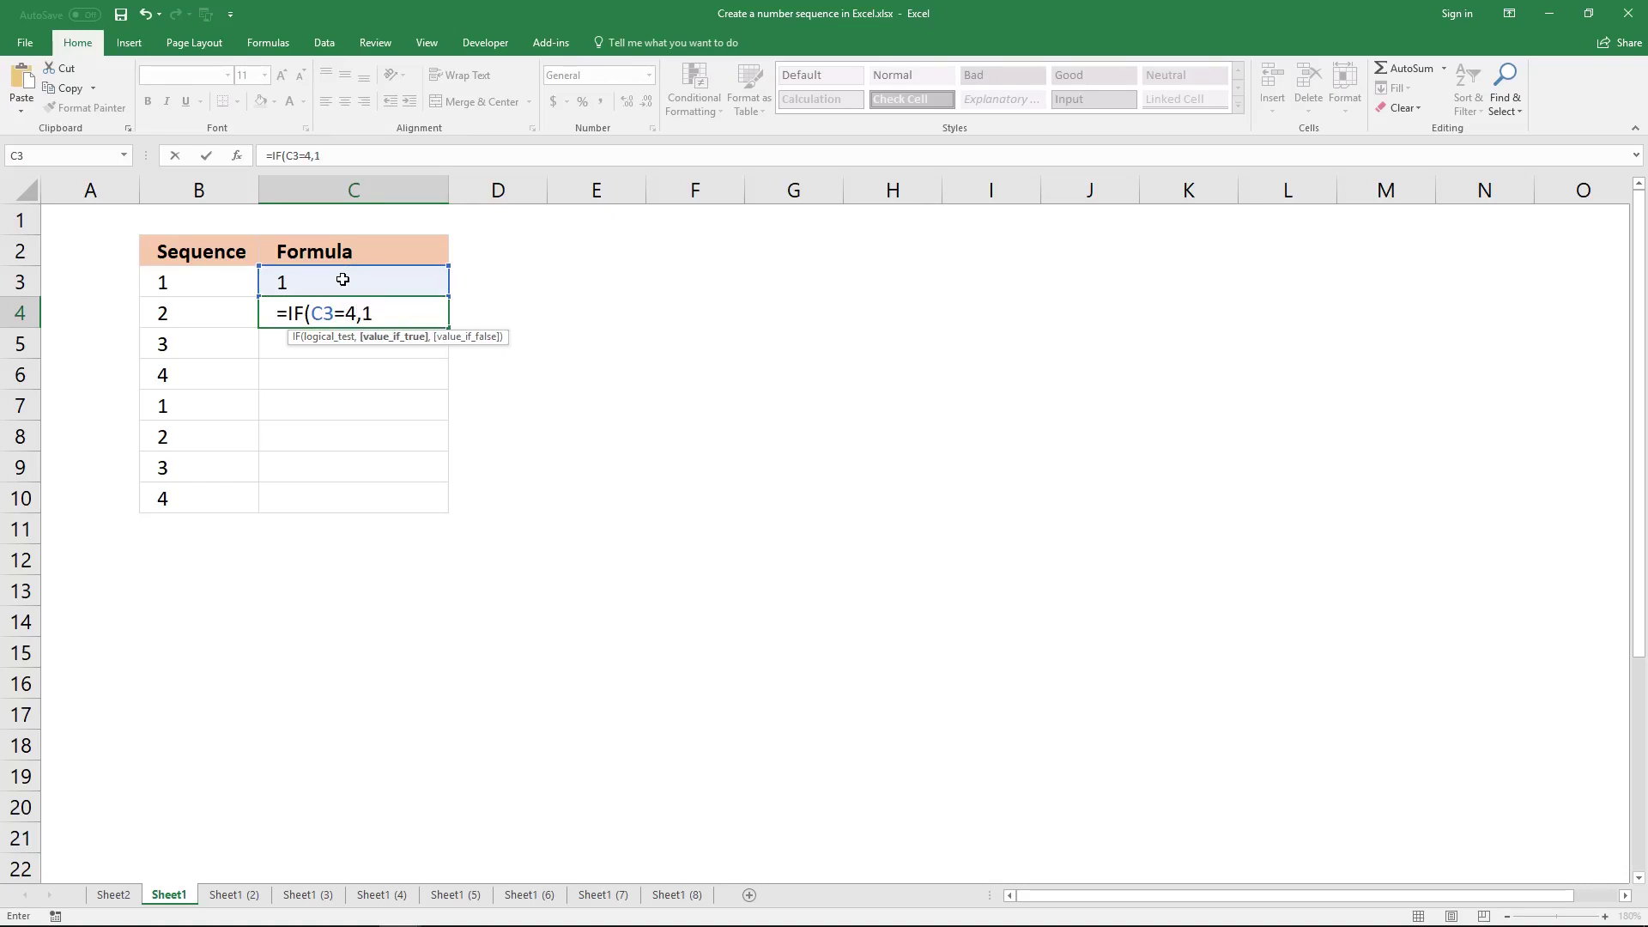
{"action": "type", "text": ","}
{"action": "left_click", "coordinate": [343, 280]}
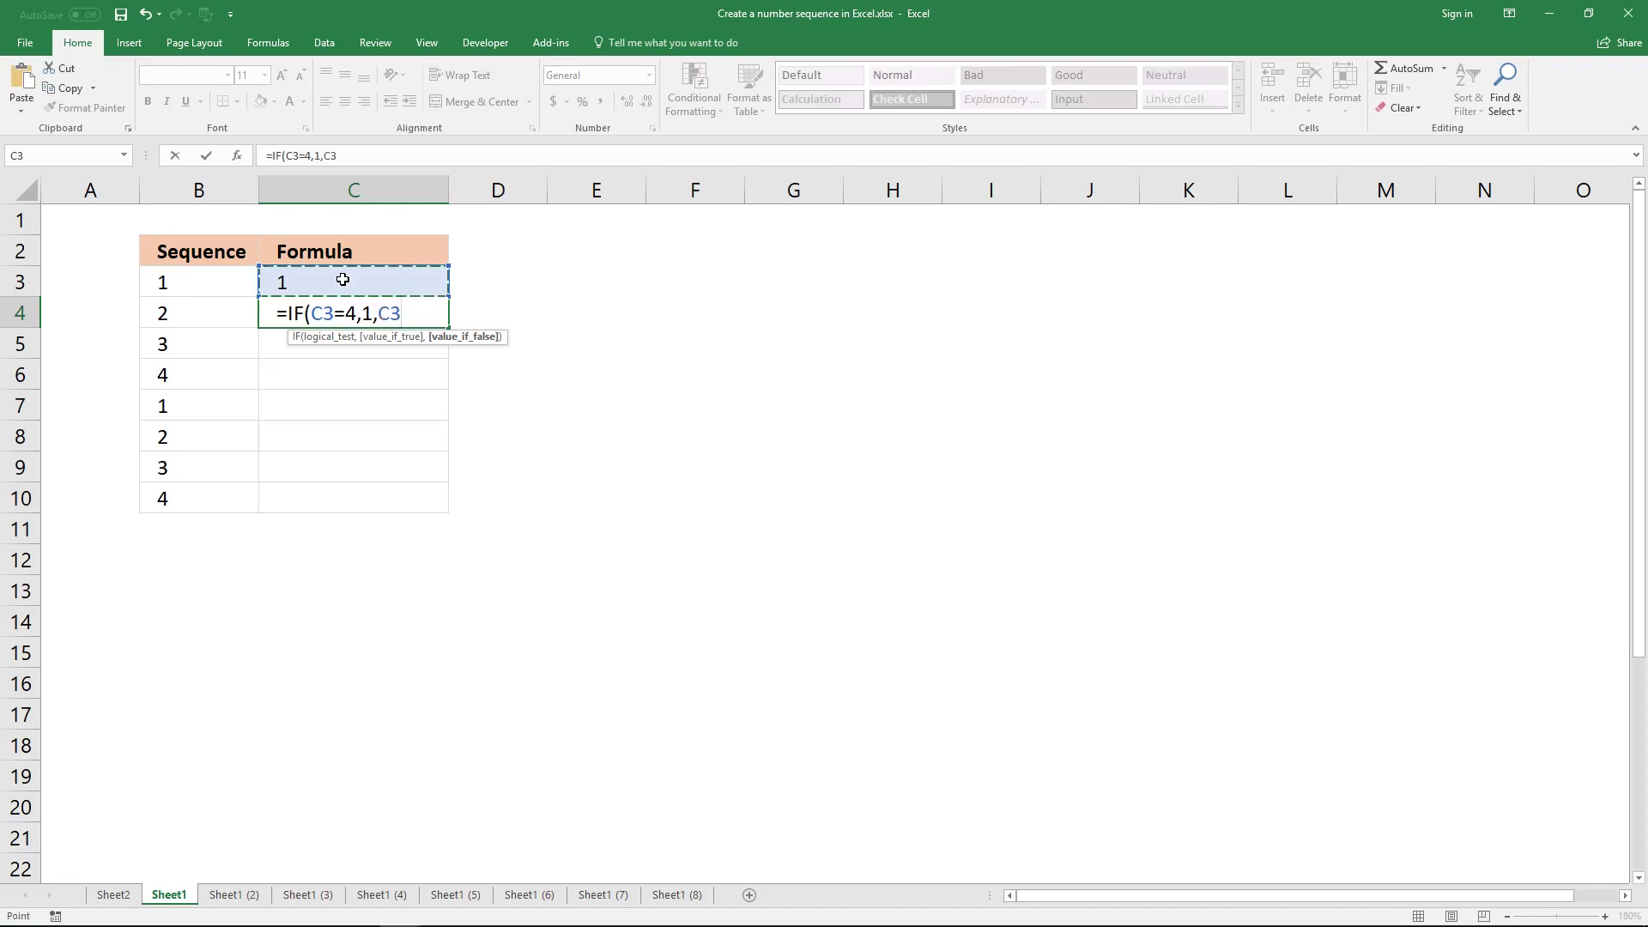
{"action": "type", "text": "+1)"}
{"action": "key", "text": "Return"}
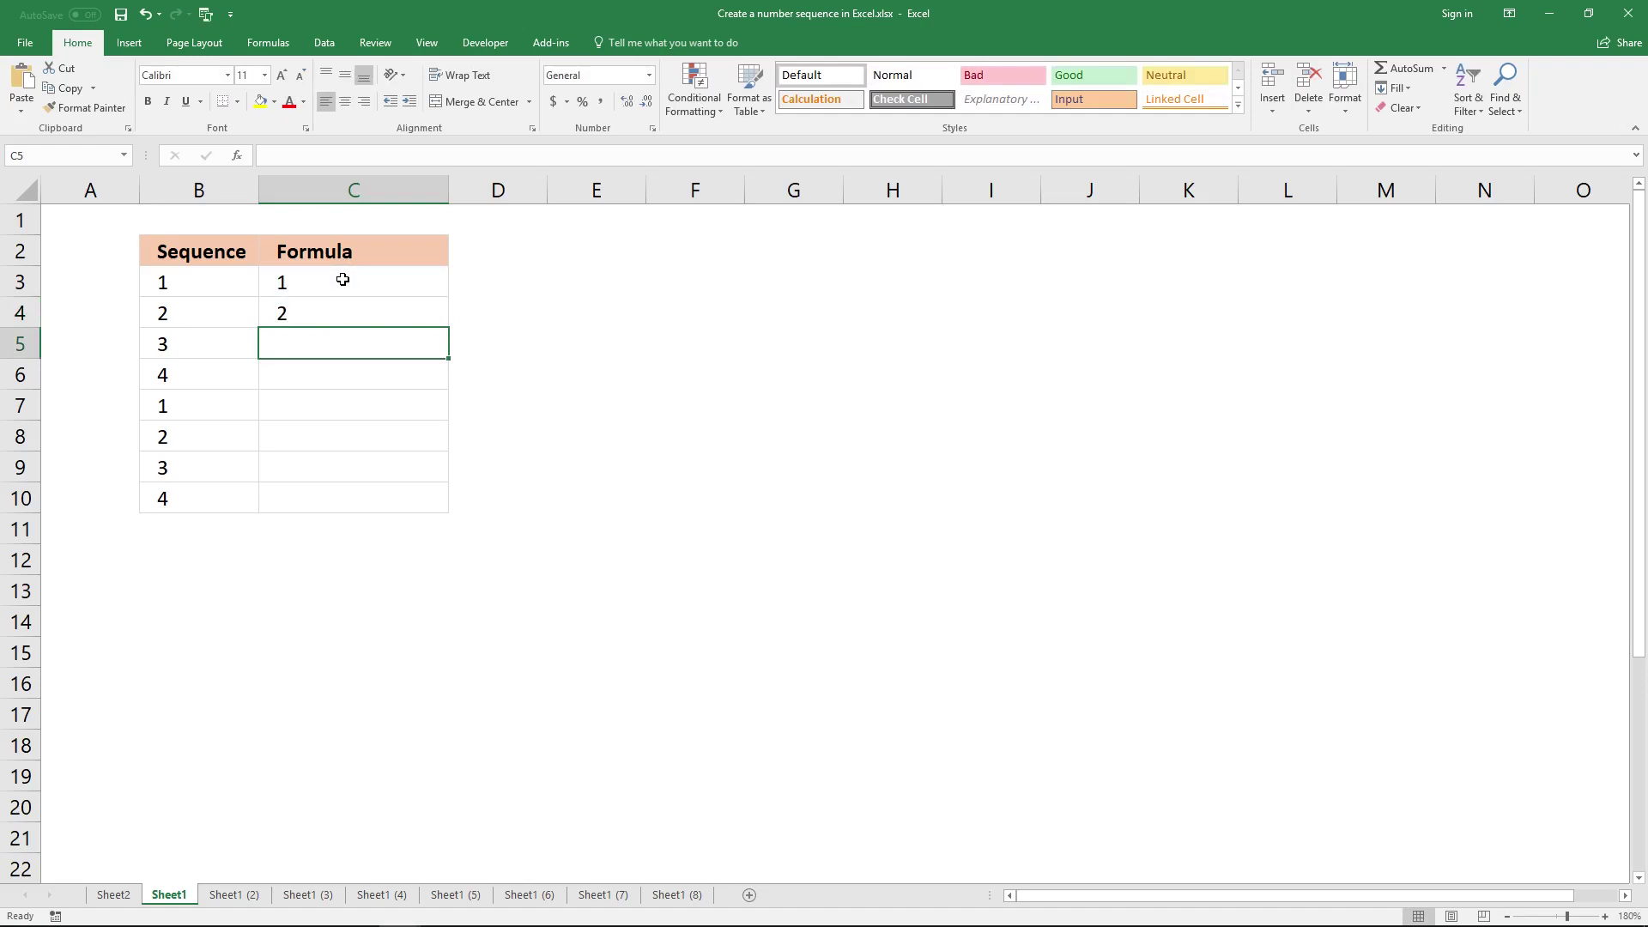
- Copy the C4 formula down through C10 and inspect the formula in C6
{"action": "left_click", "coordinate": [332, 311]}
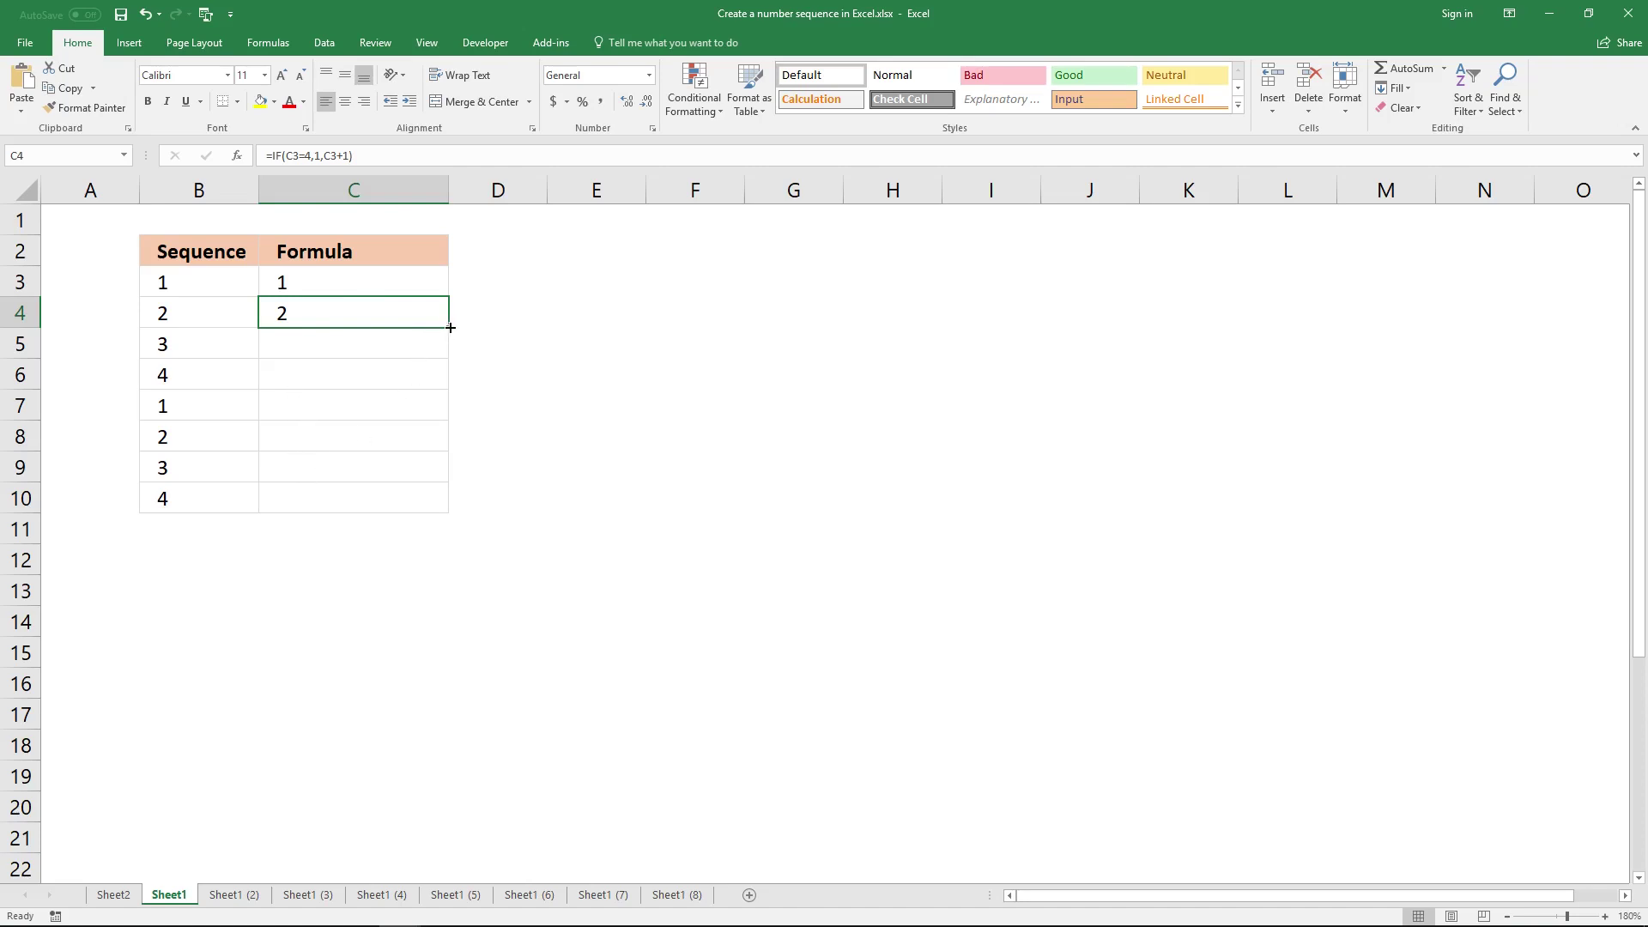
{"action": "left_click_drag", "start_coordinate": [448, 327], "coordinate": [438, 508]}
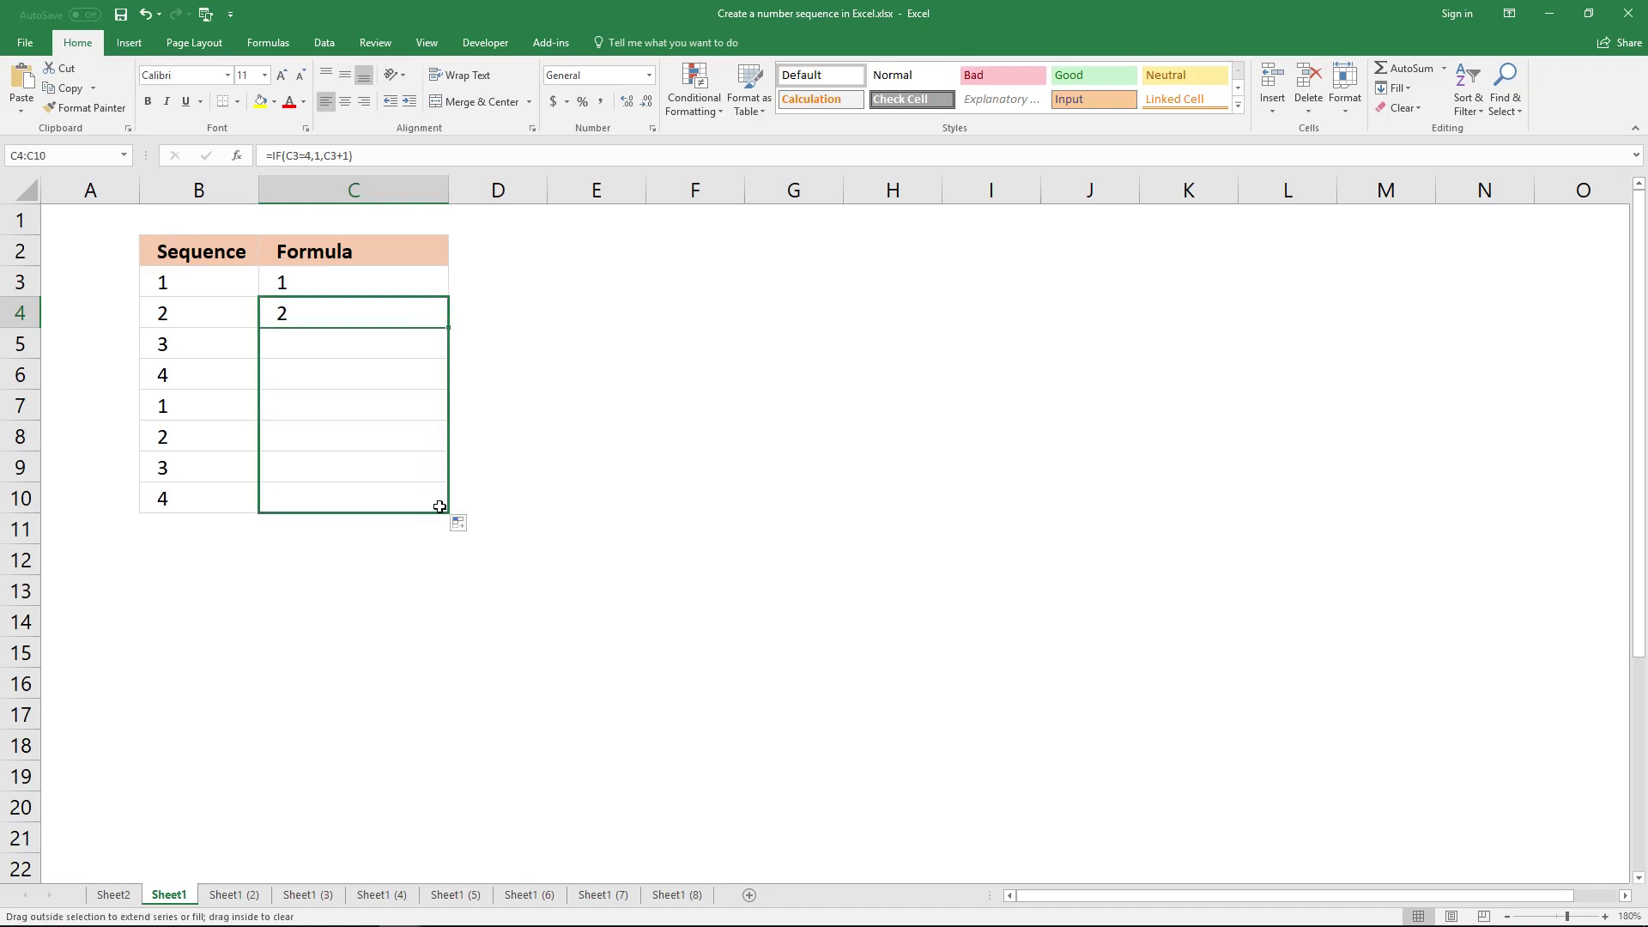
{"action": "left_click", "coordinate": [335, 378]}
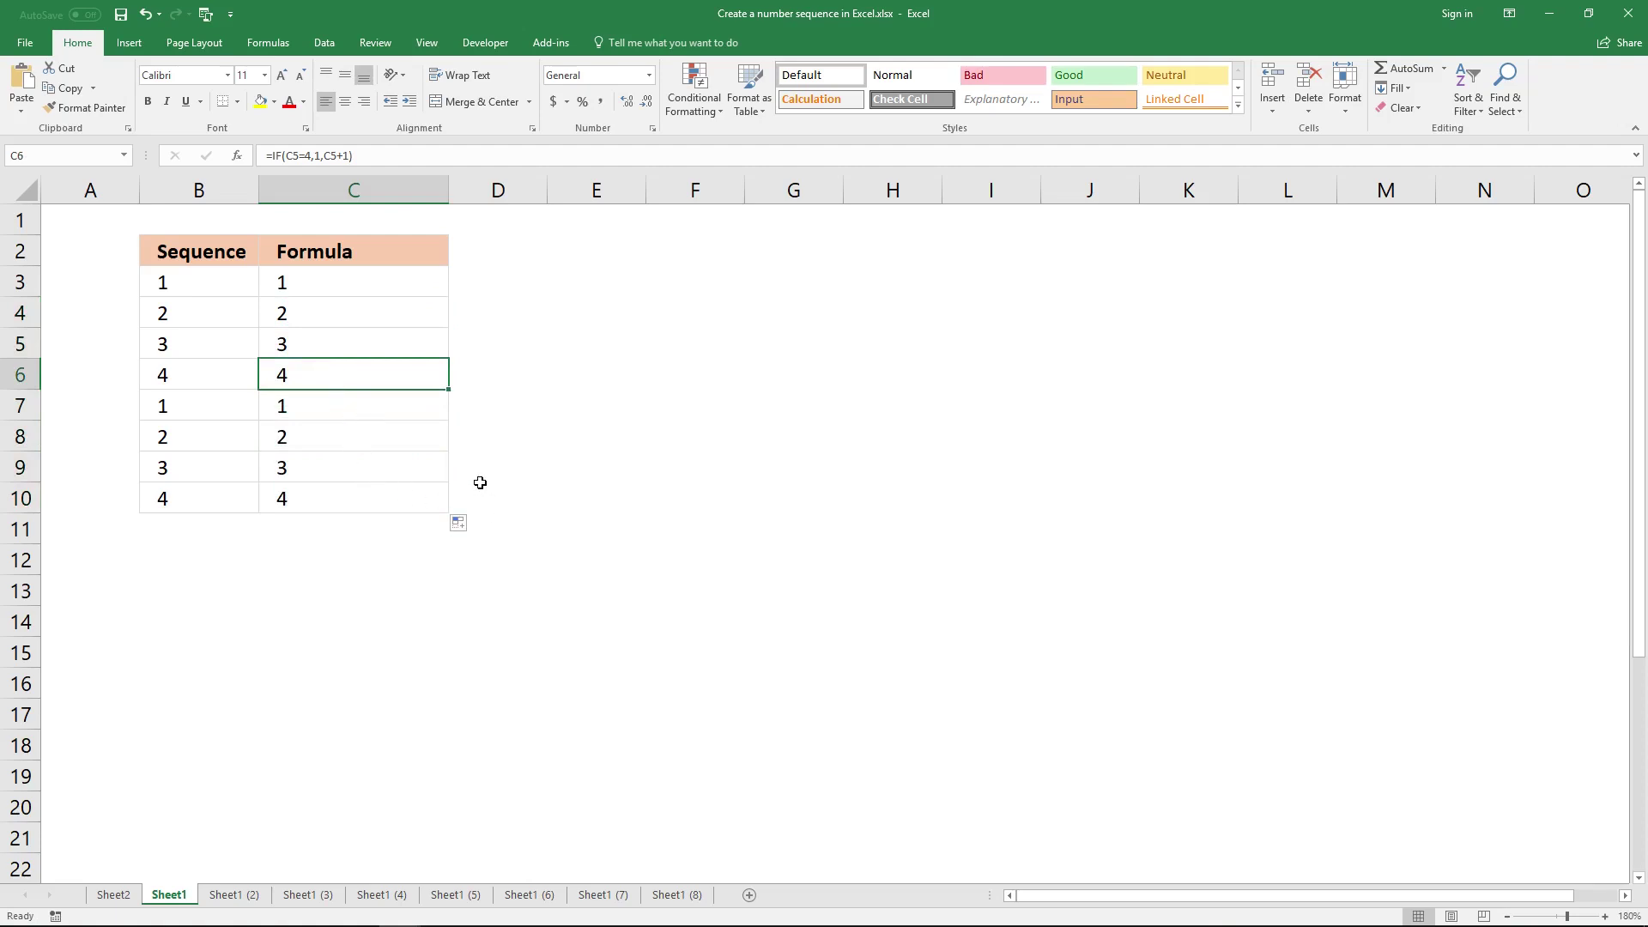
- On Sheet1 (2), enter =IF(B3="A",1,D2+1) in D3 to restart the sequence at each A, and reselect that cell
{"action": "key", "text": "ctrl+Page_Down"}
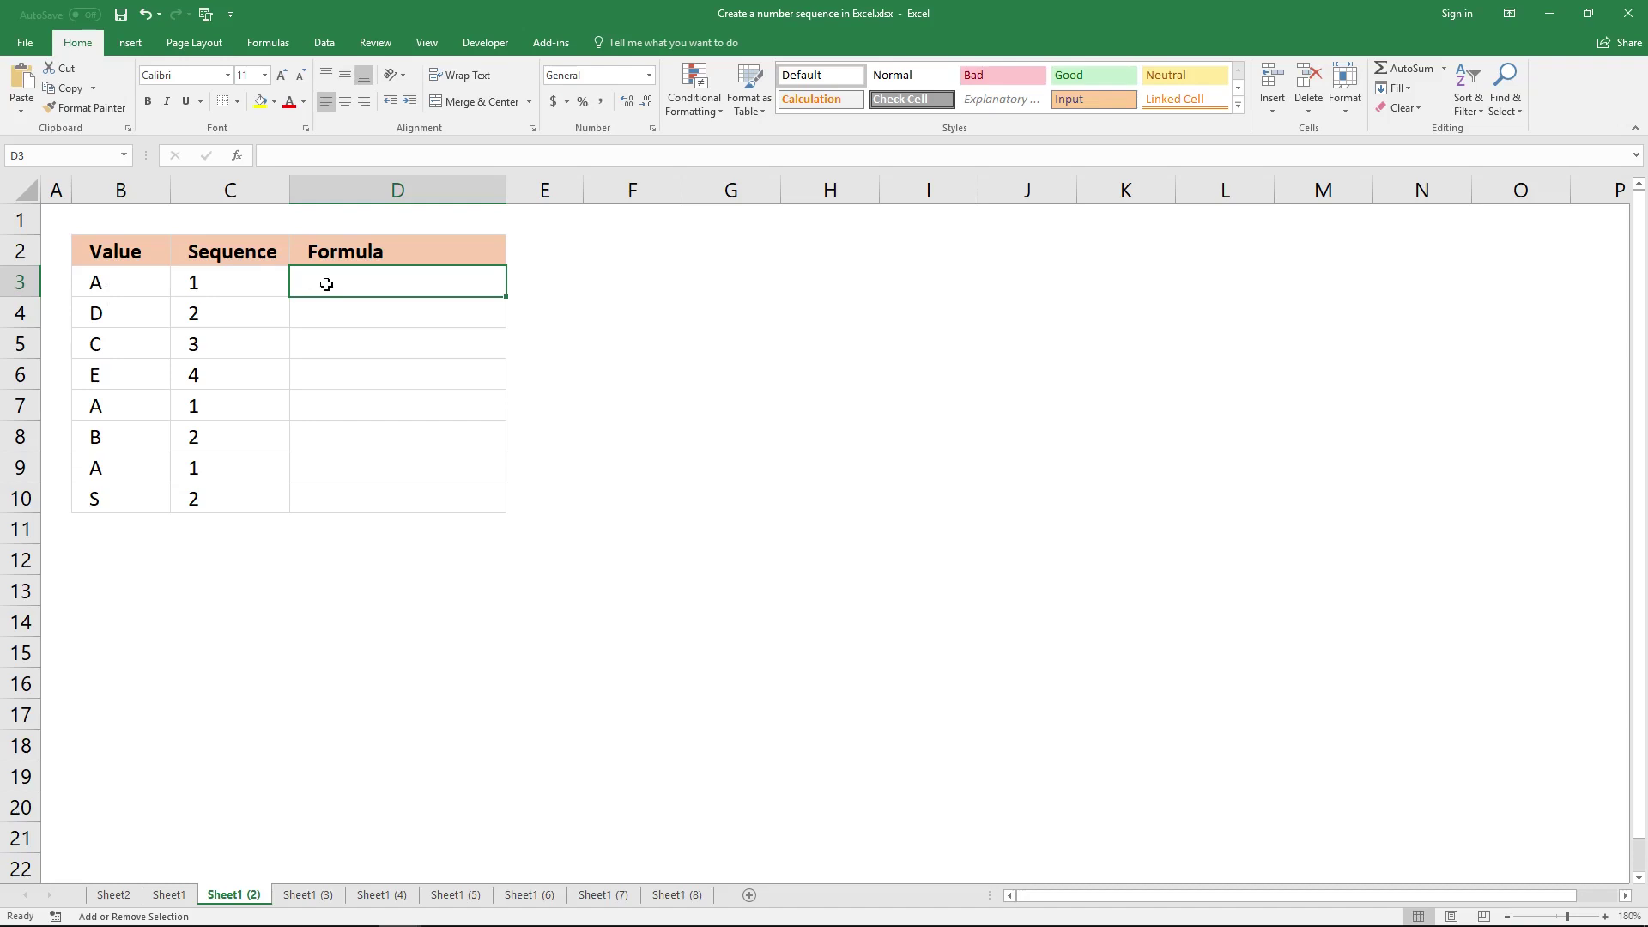
{"action": "type", "text": "="}
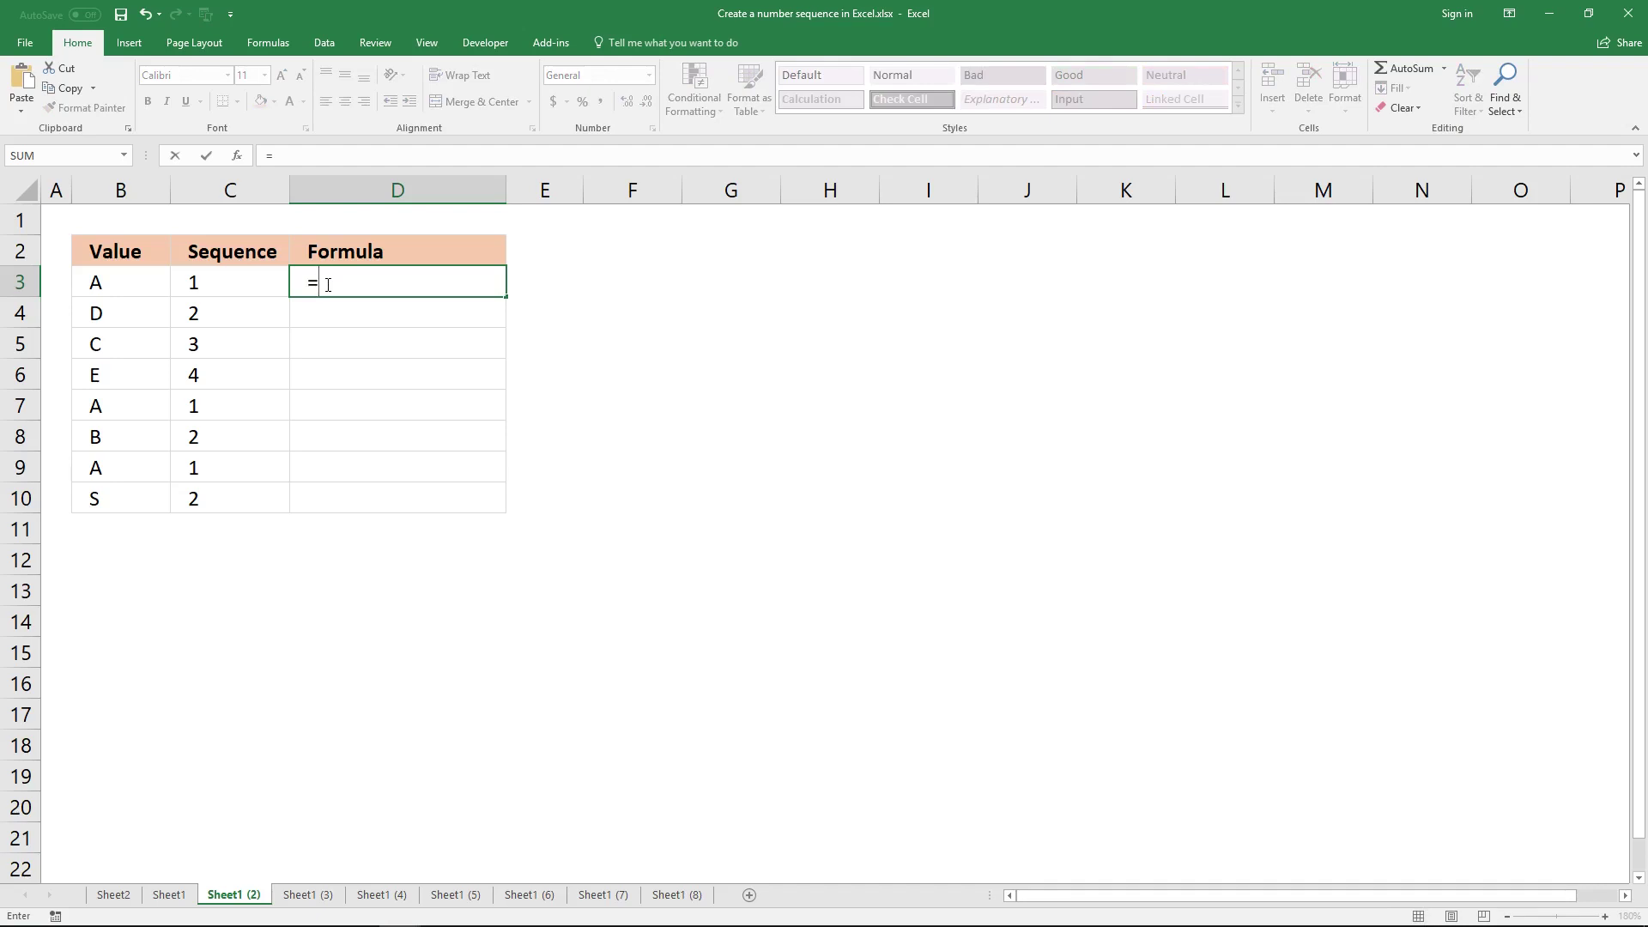
{"action": "type", "text": "IF("}
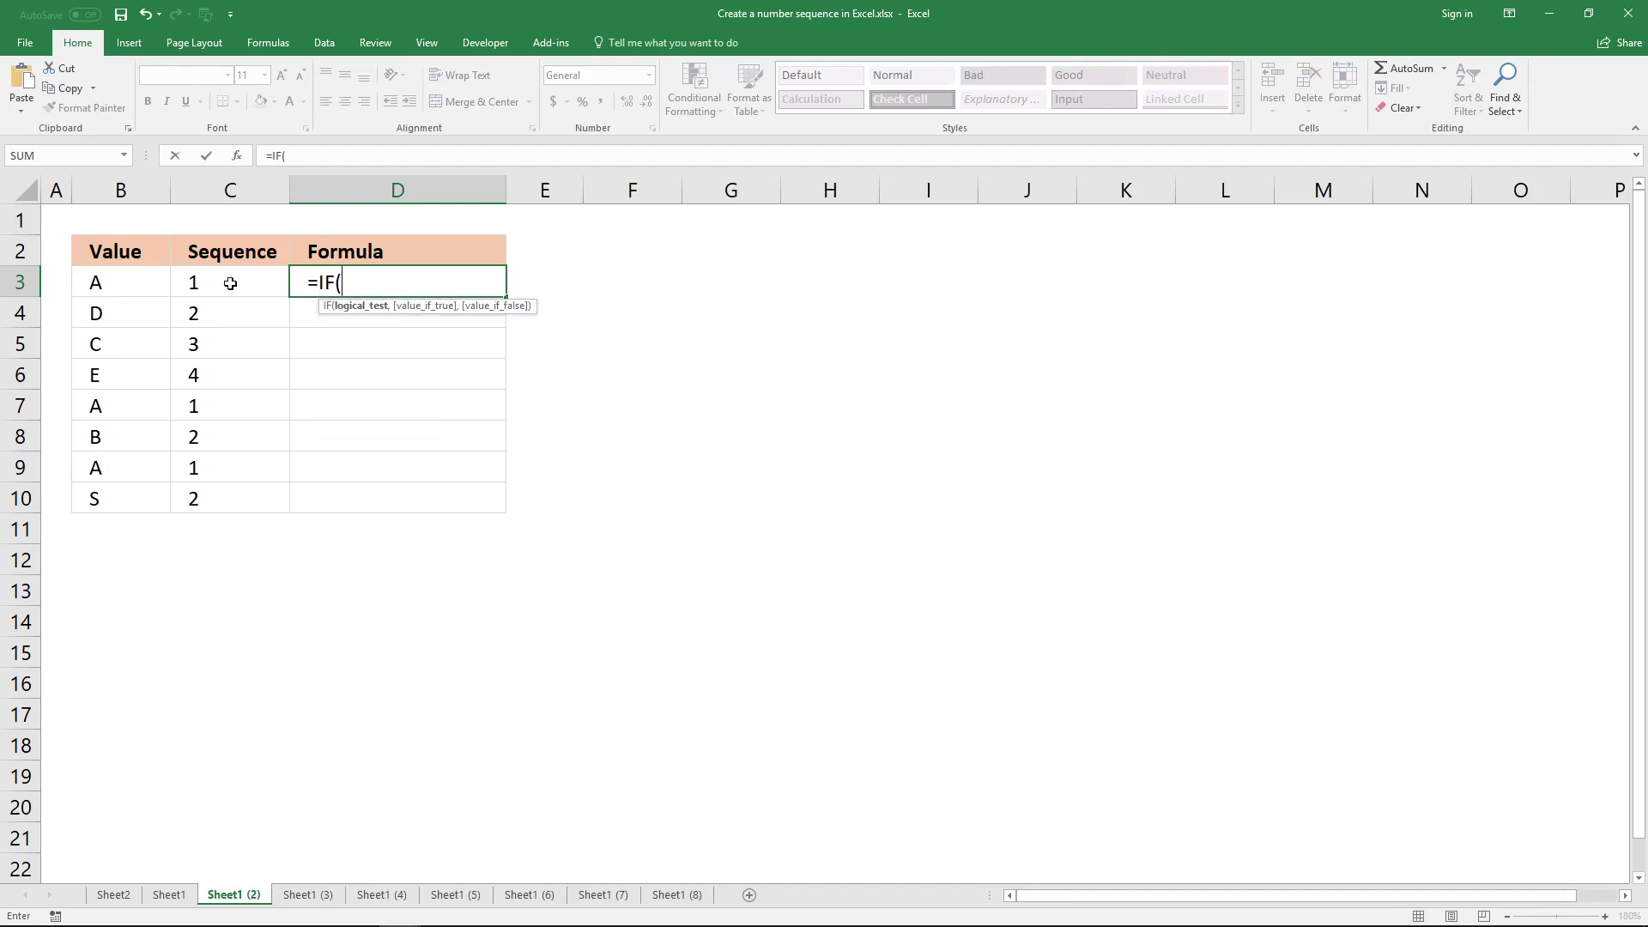
{"action": "left_click", "coordinate": [116, 277]}
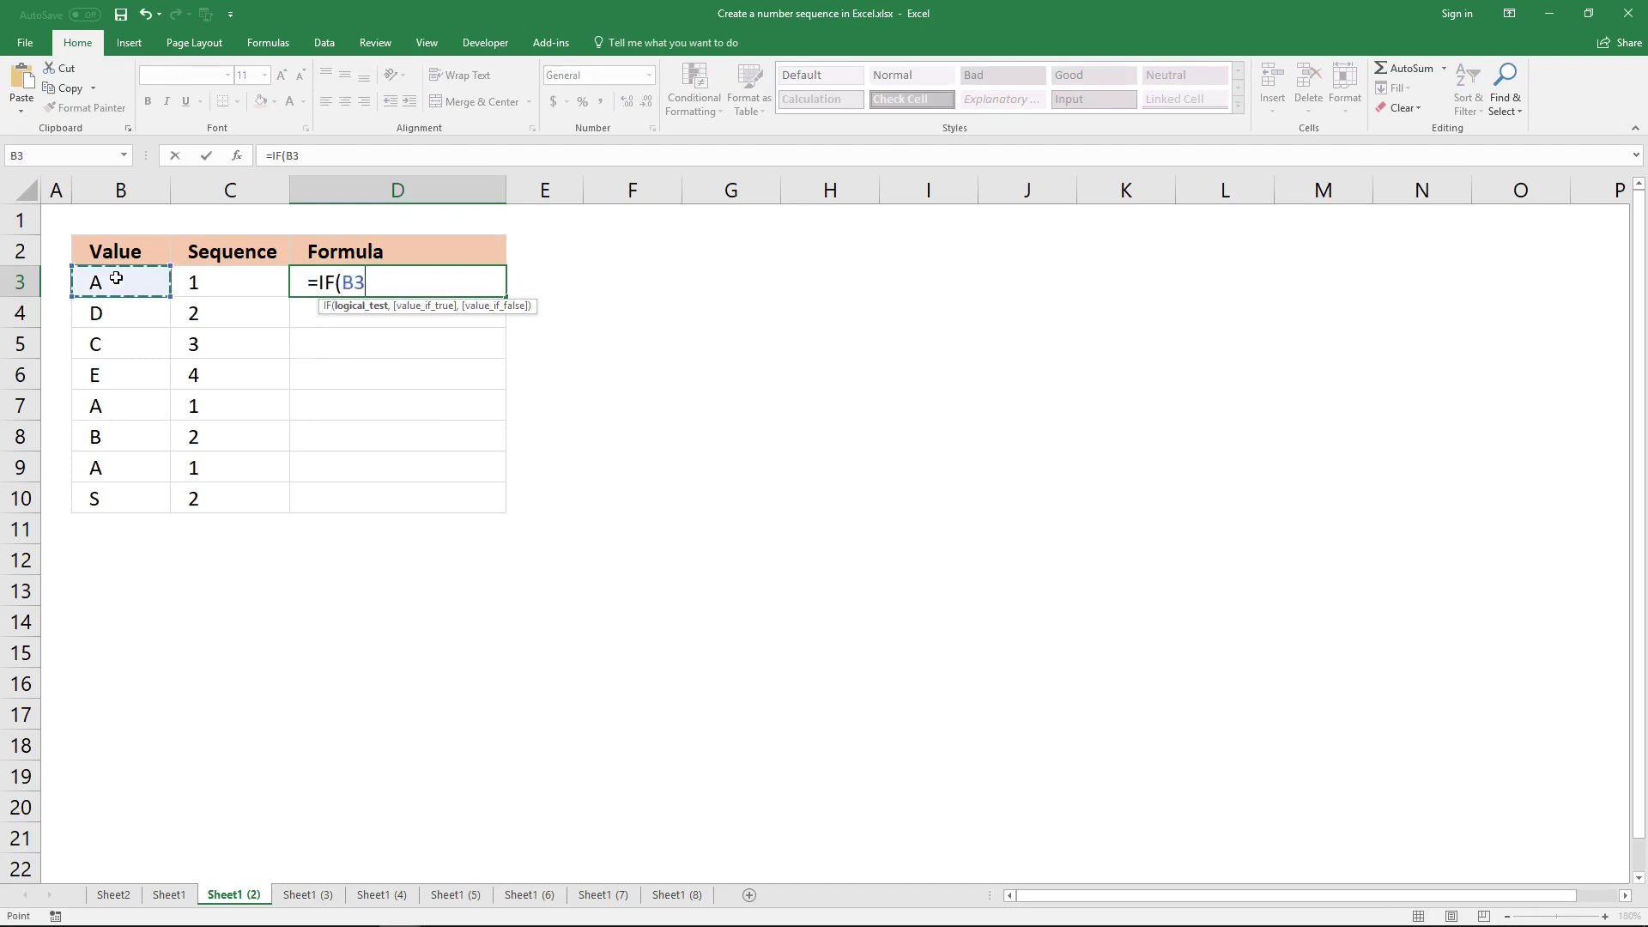
{"action": "type", "text": "=\"A\","}
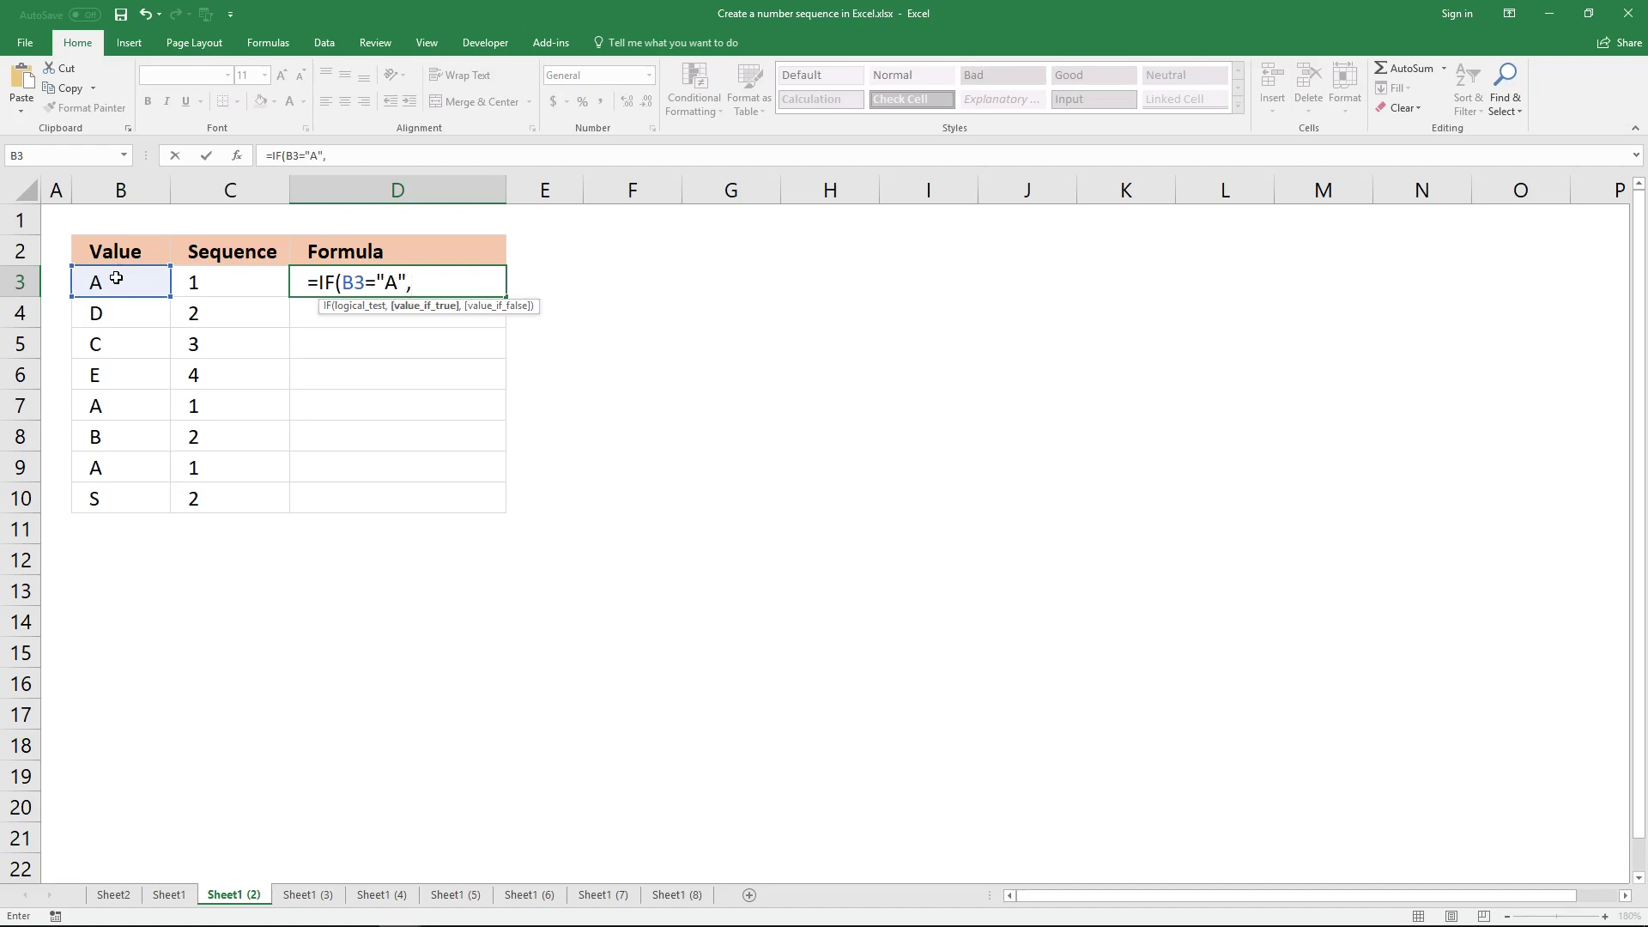
{"action": "type", "text": "1,"}
{"action": "left_click", "coordinate": [367, 241]}
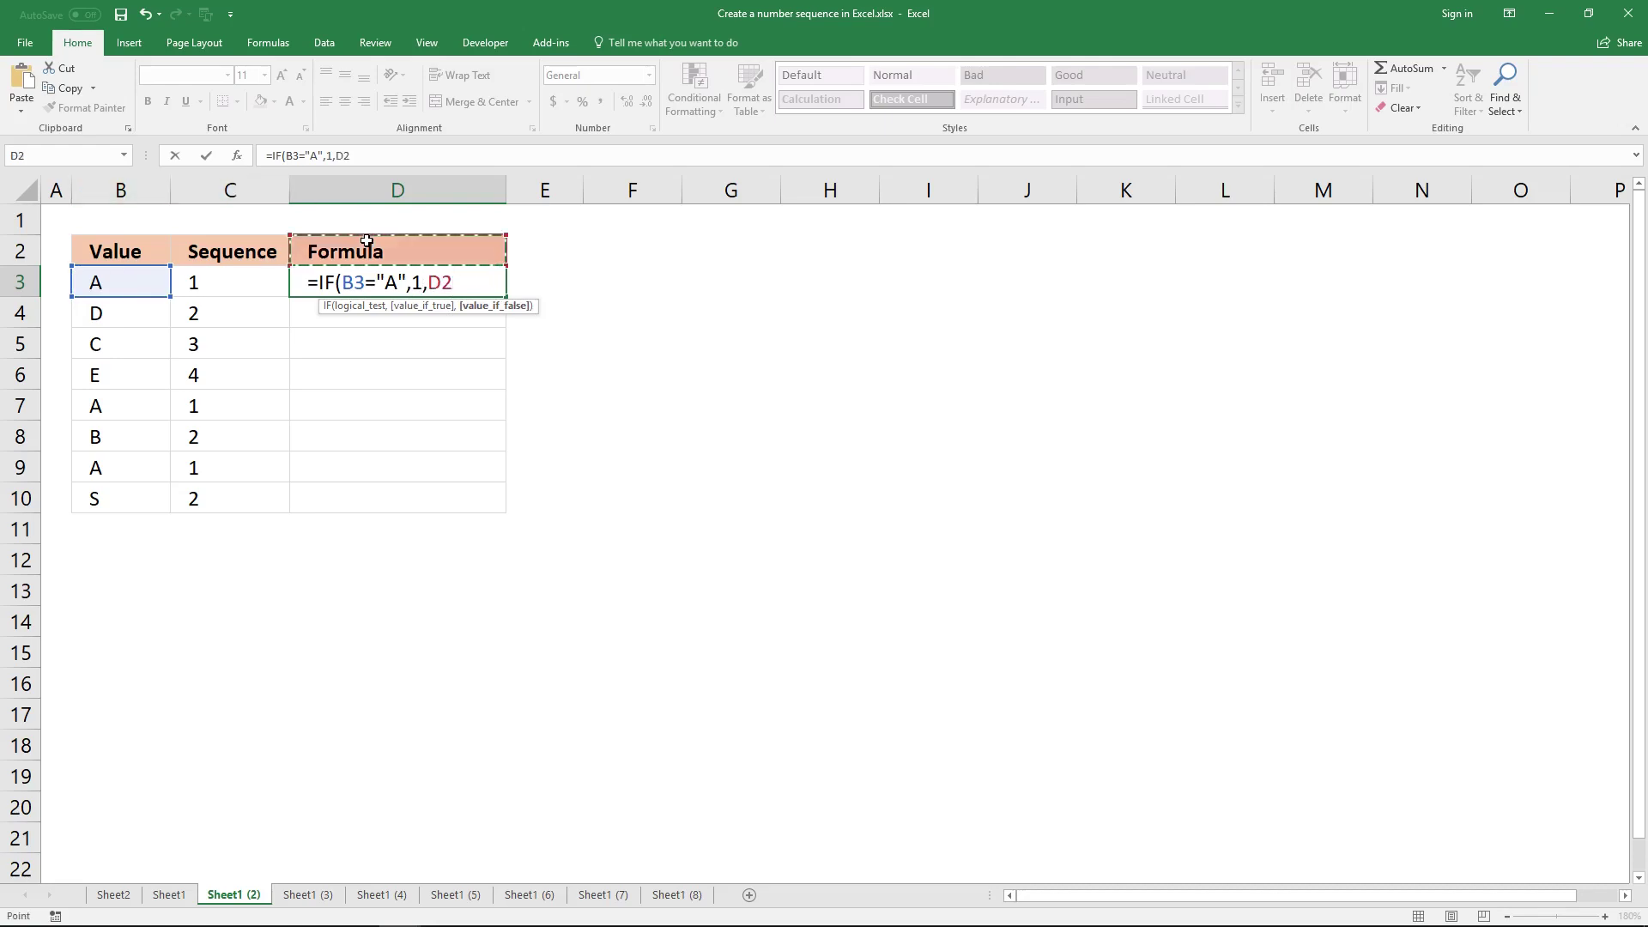
{"action": "type", "text": "+1"}
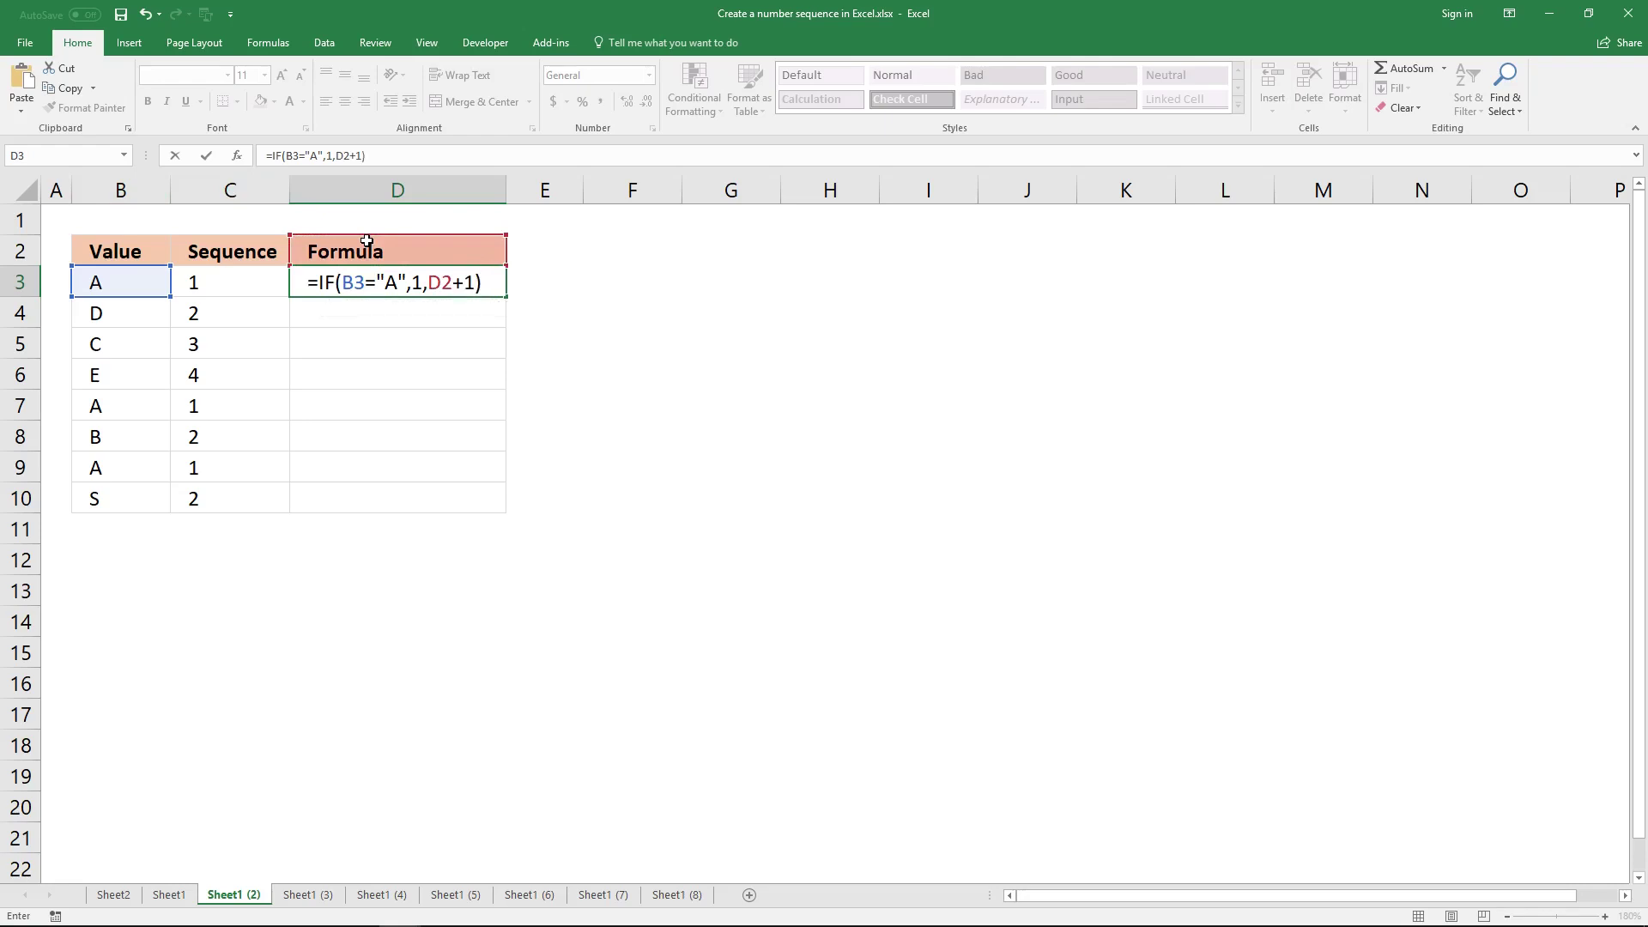
{"action": "key", "text": "Return"}
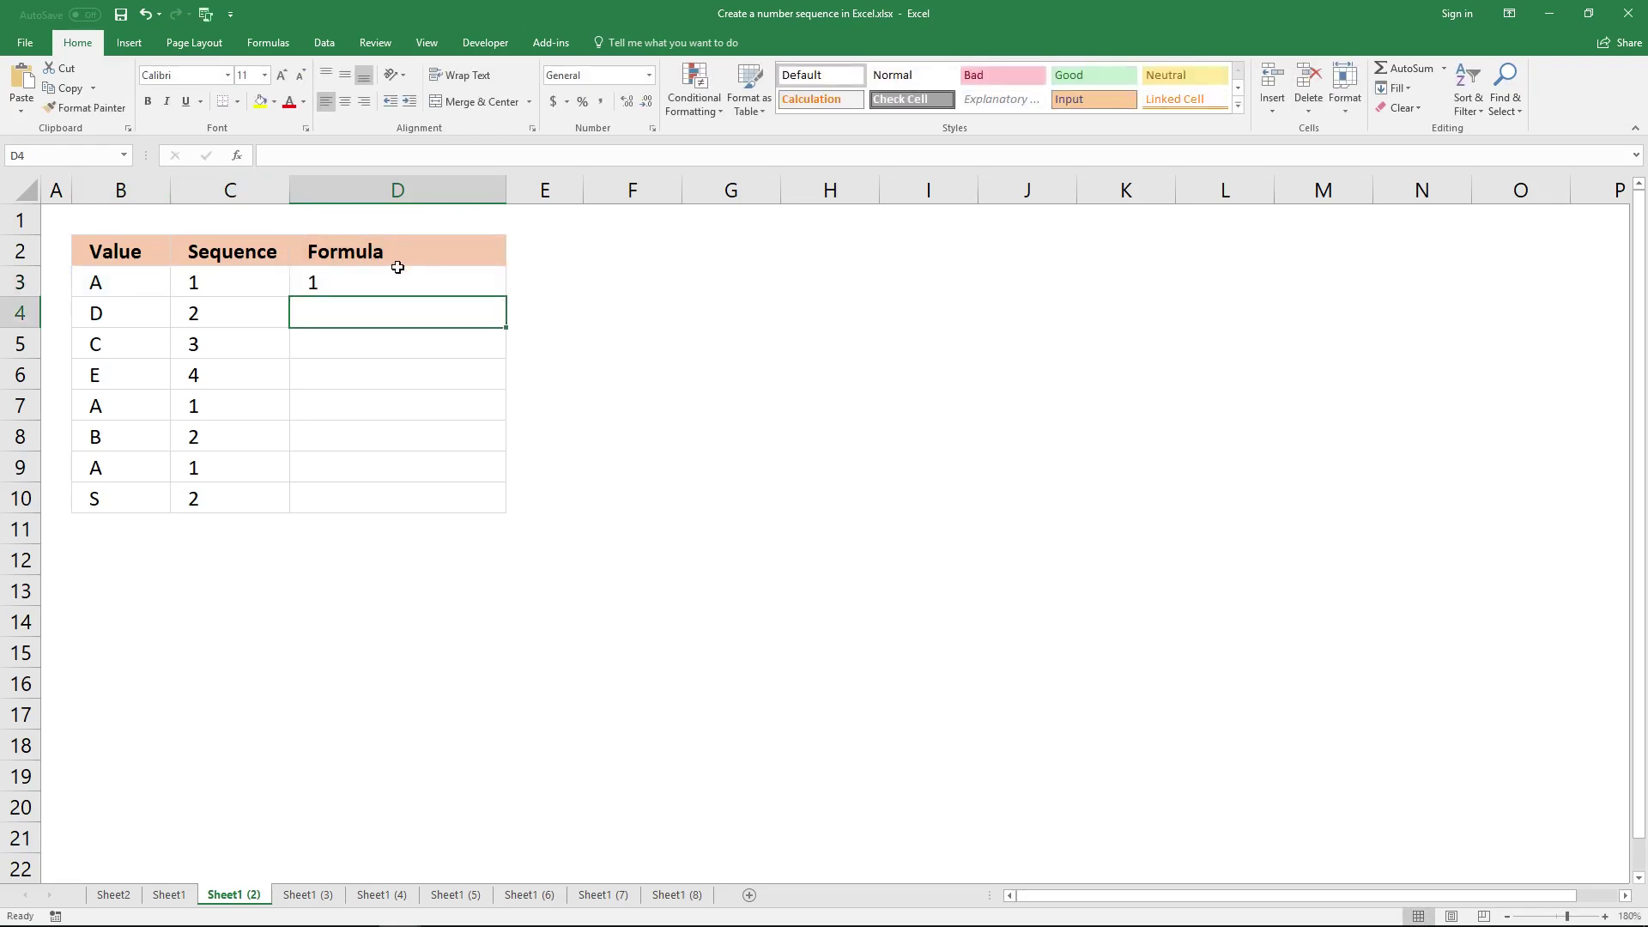
{"action": "left_click", "coordinate": [386, 275]}
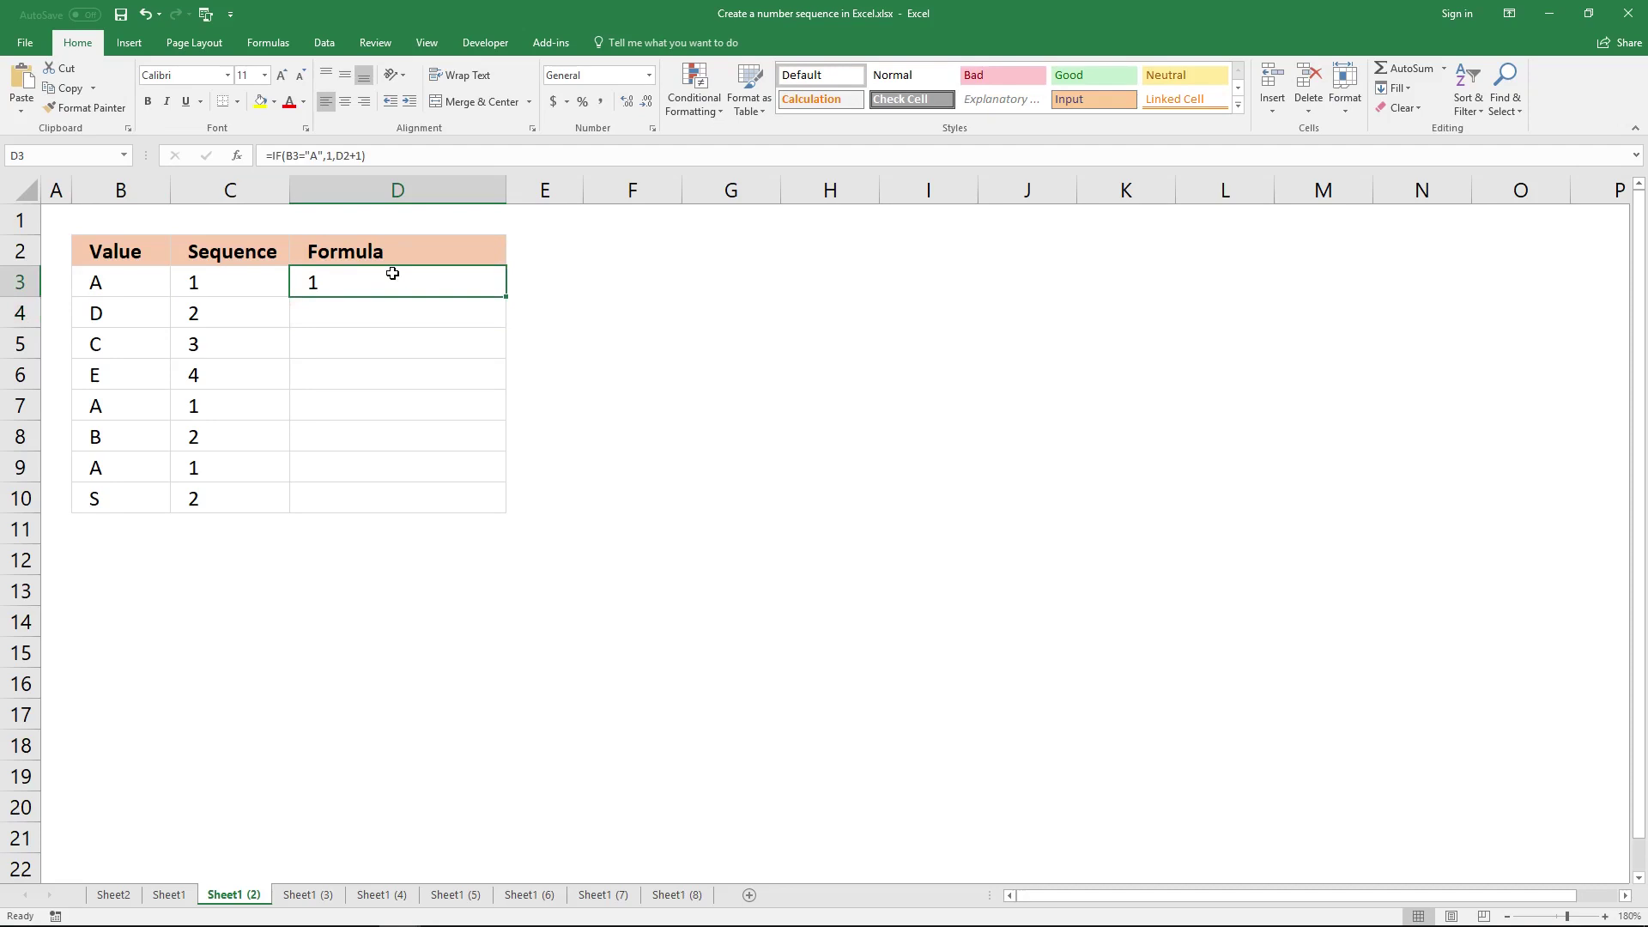
- Fill the D3 formula down through D10 and check the A in B7 against the formula in D7
{"action": "left_click_drag", "start_coordinate": [506, 297], "coordinate": [519, 506]}
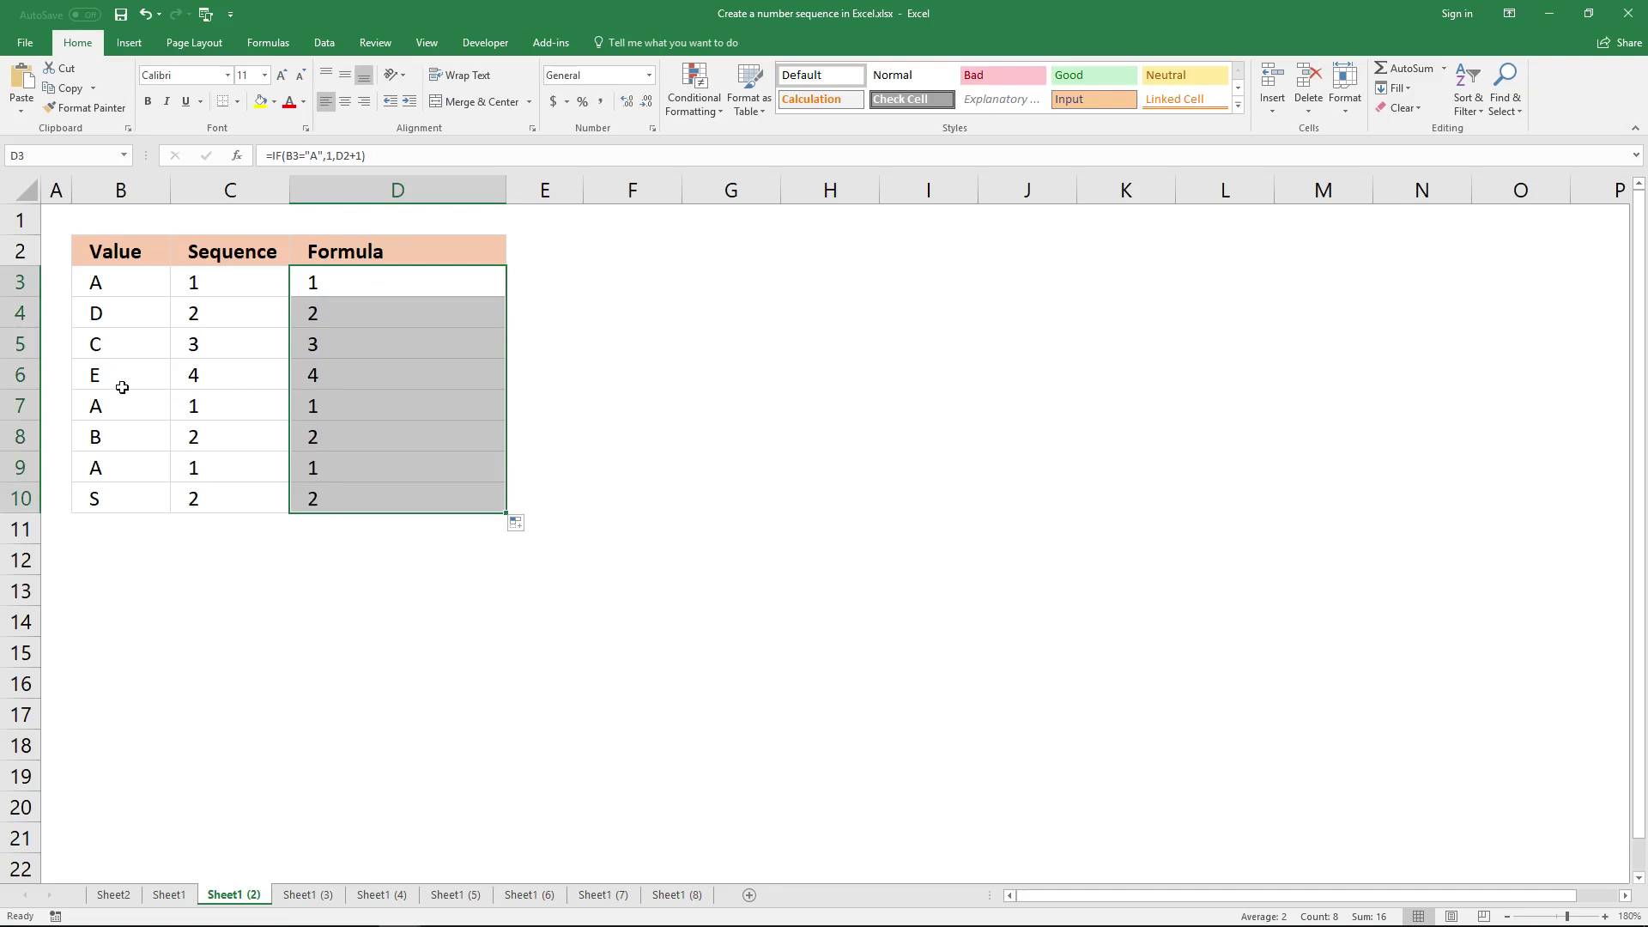
{"action": "left_click", "coordinate": [100, 408]}
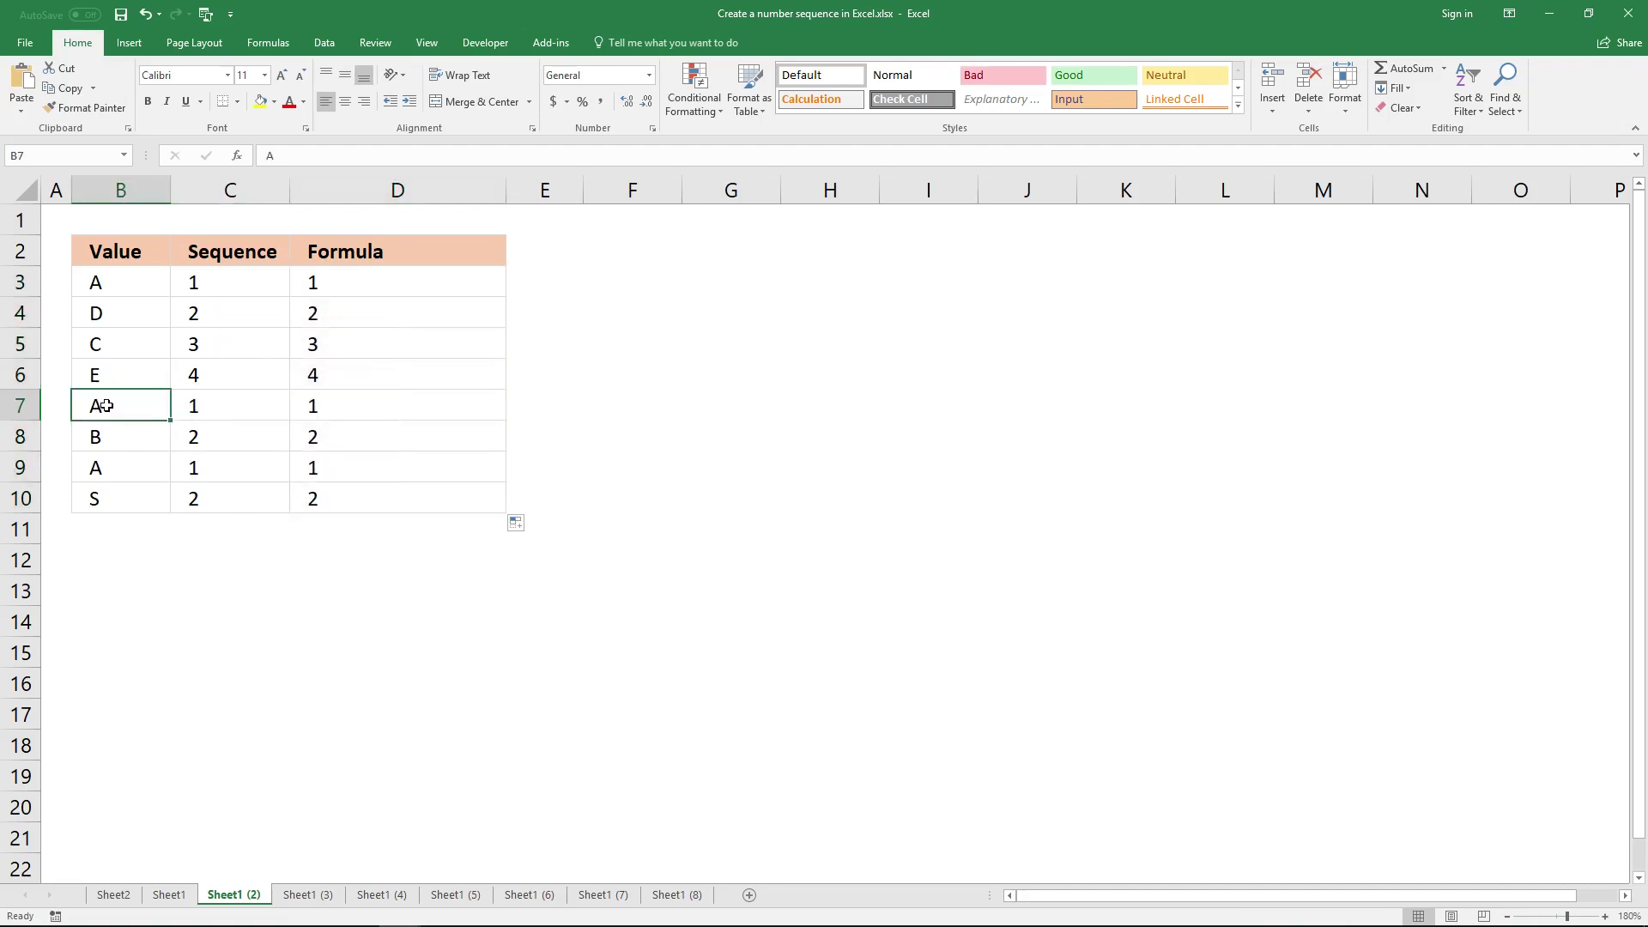
{"action": "left_click", "coordinate": [309, 406]}
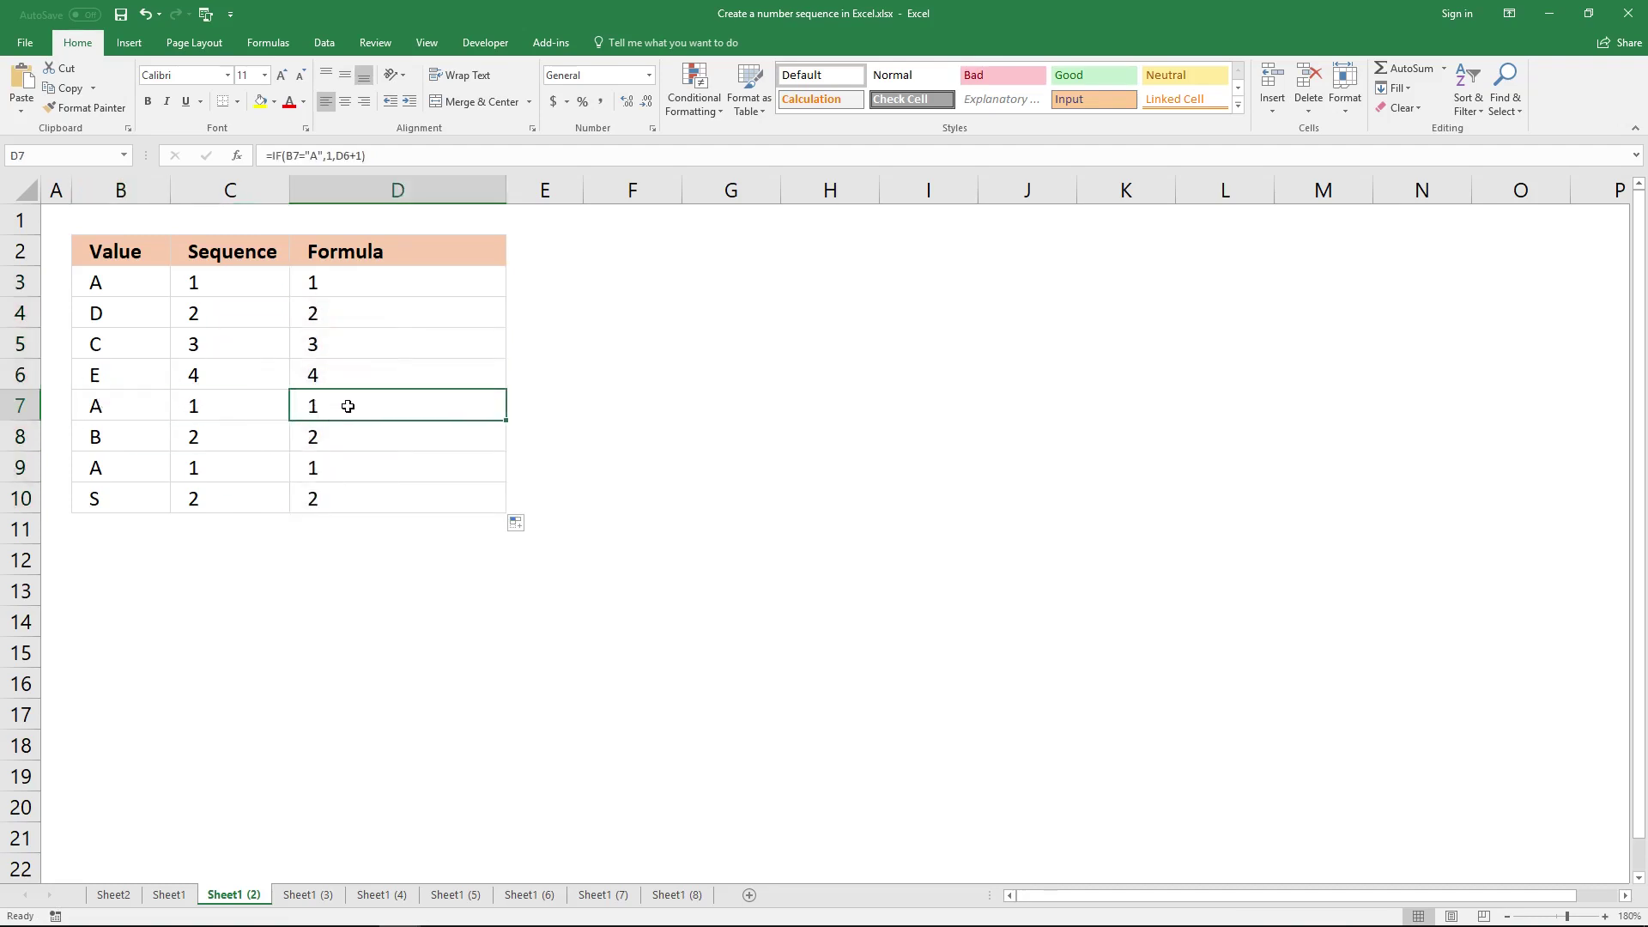
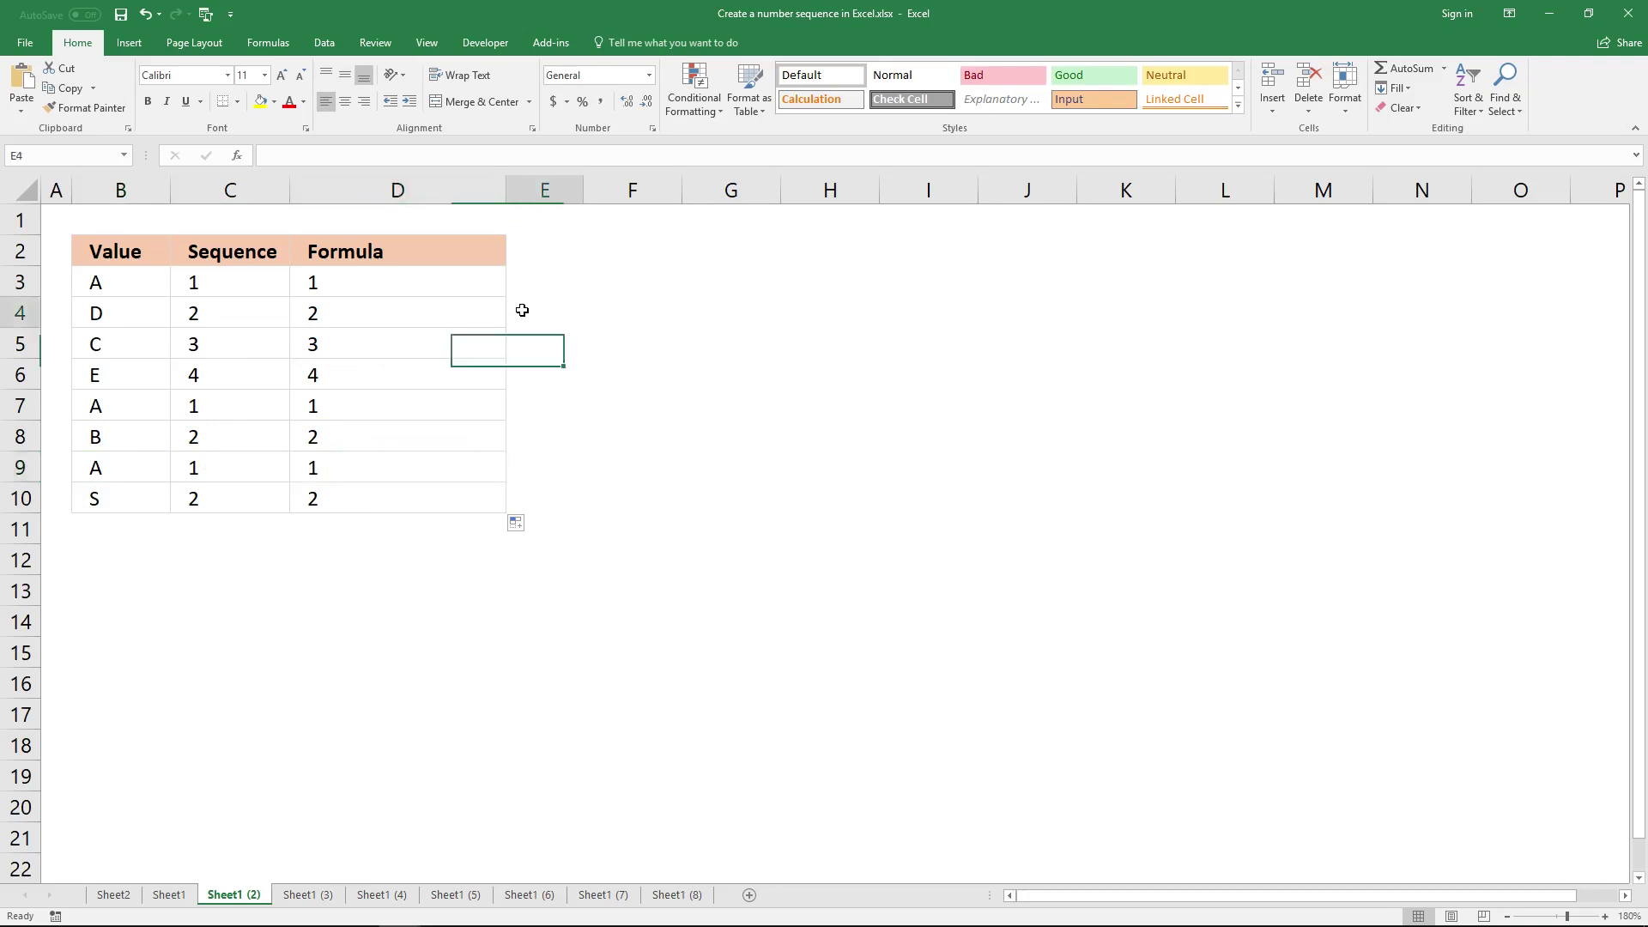
- On Sheet1 (3), begin an IF formula in D3 with the year comparison =IF(YEAR(B3)=YEAR(B2)
{"action": "key", "text": "ctrl+Page_Down"}
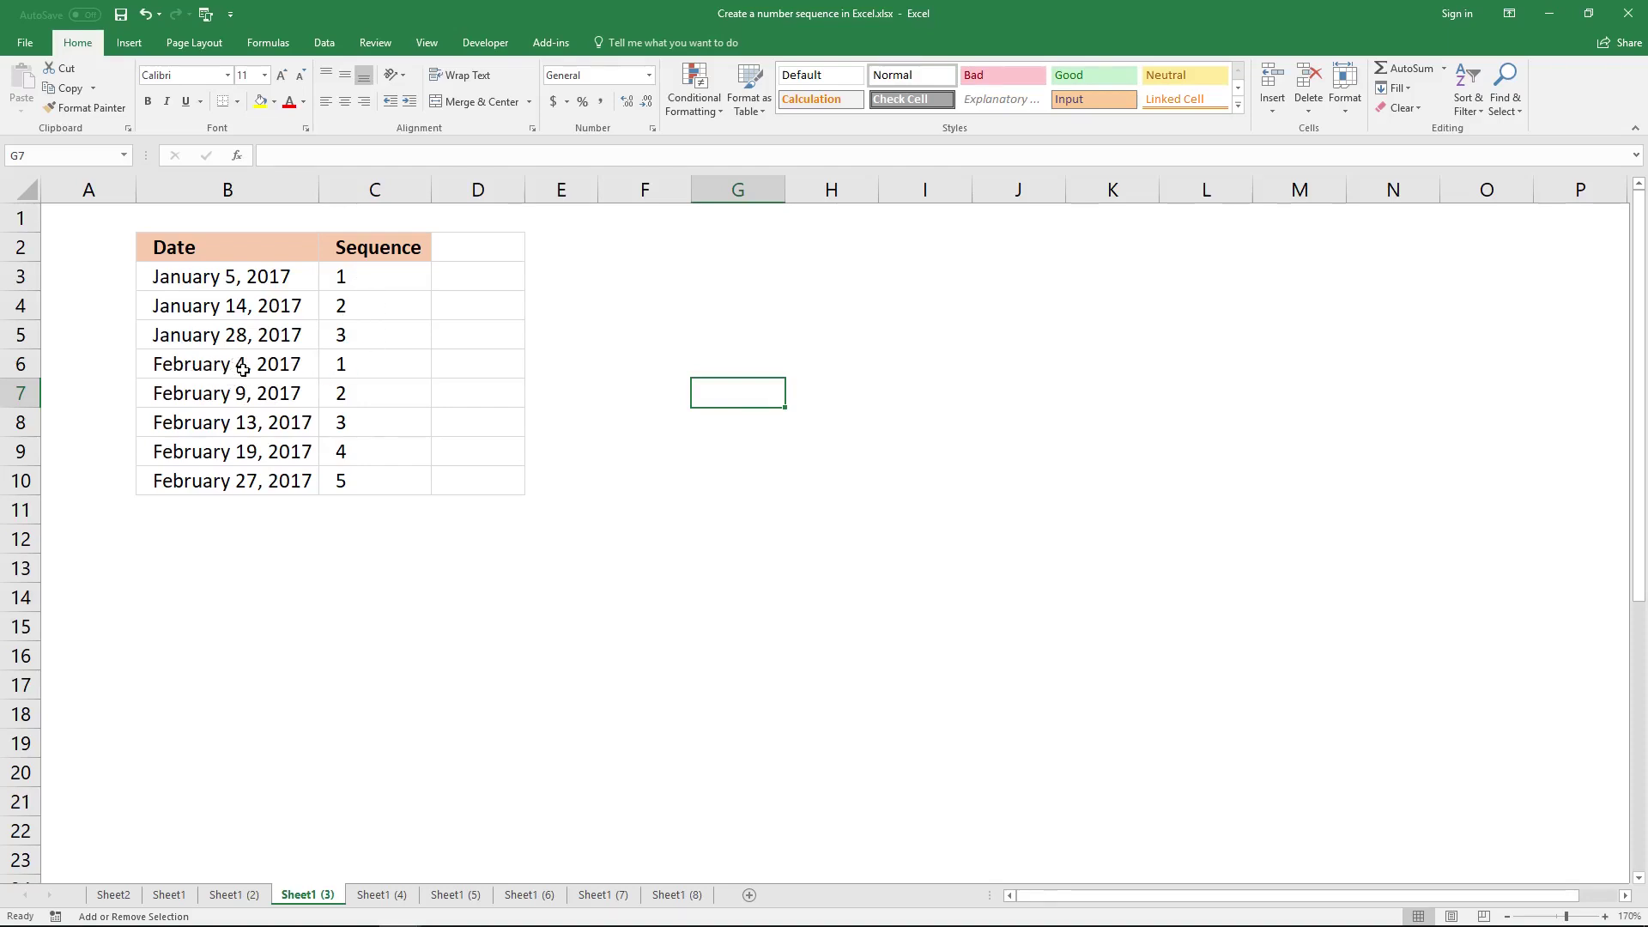
{"action": "left_click", "coordinate": [443, 275]}
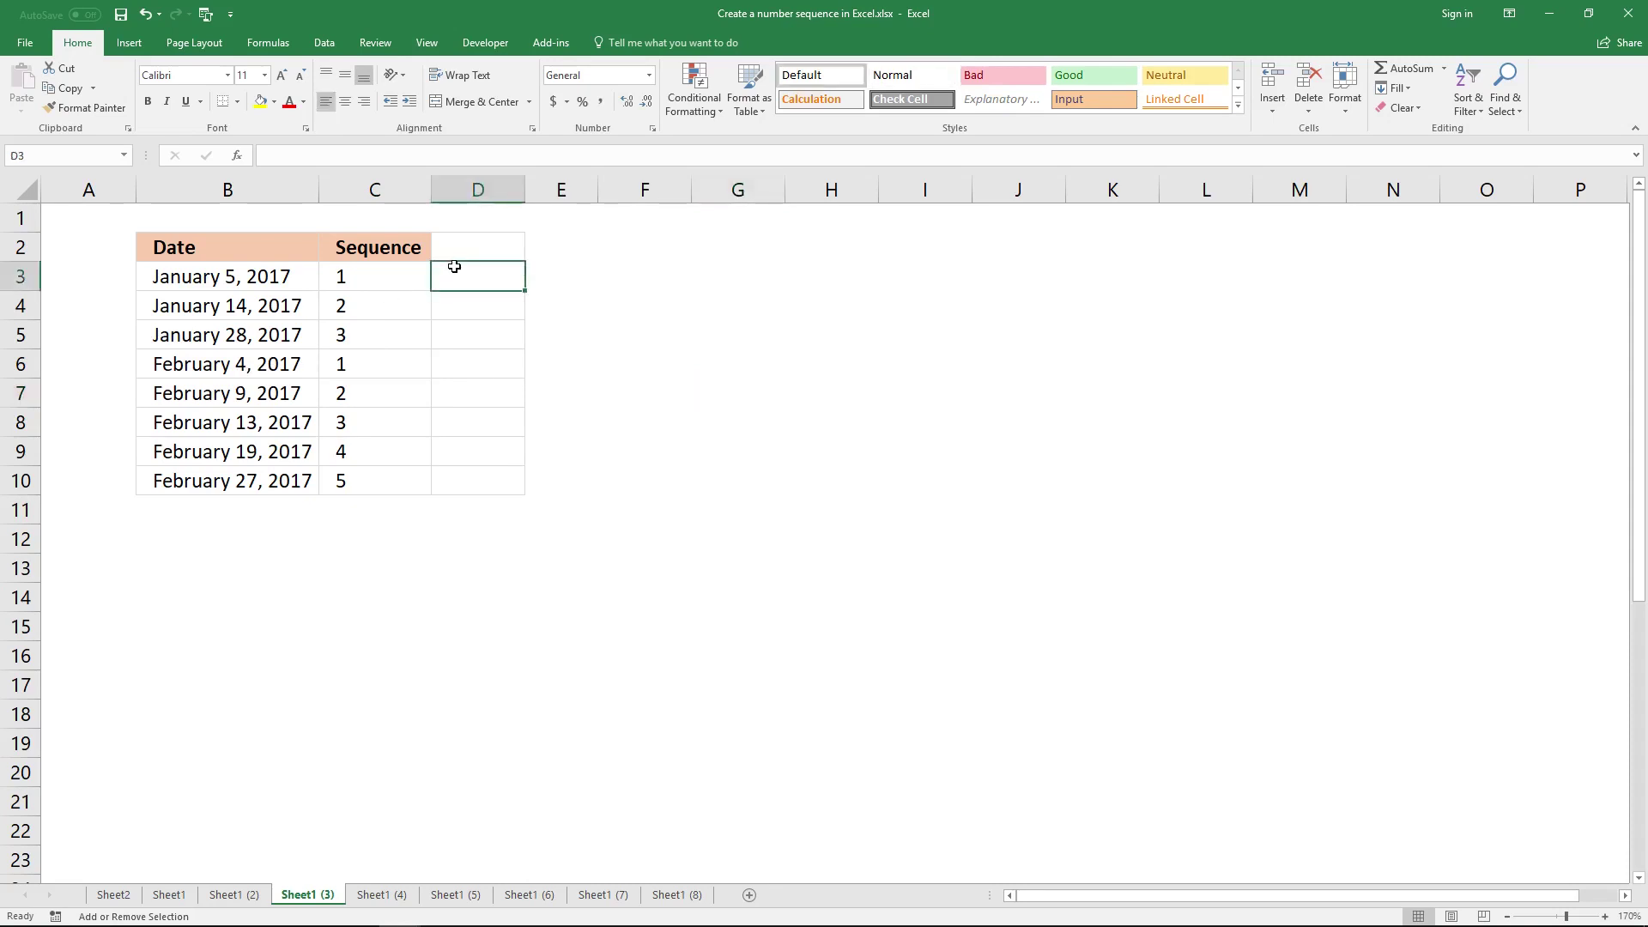
{"action": "type", "text": "=IF"}
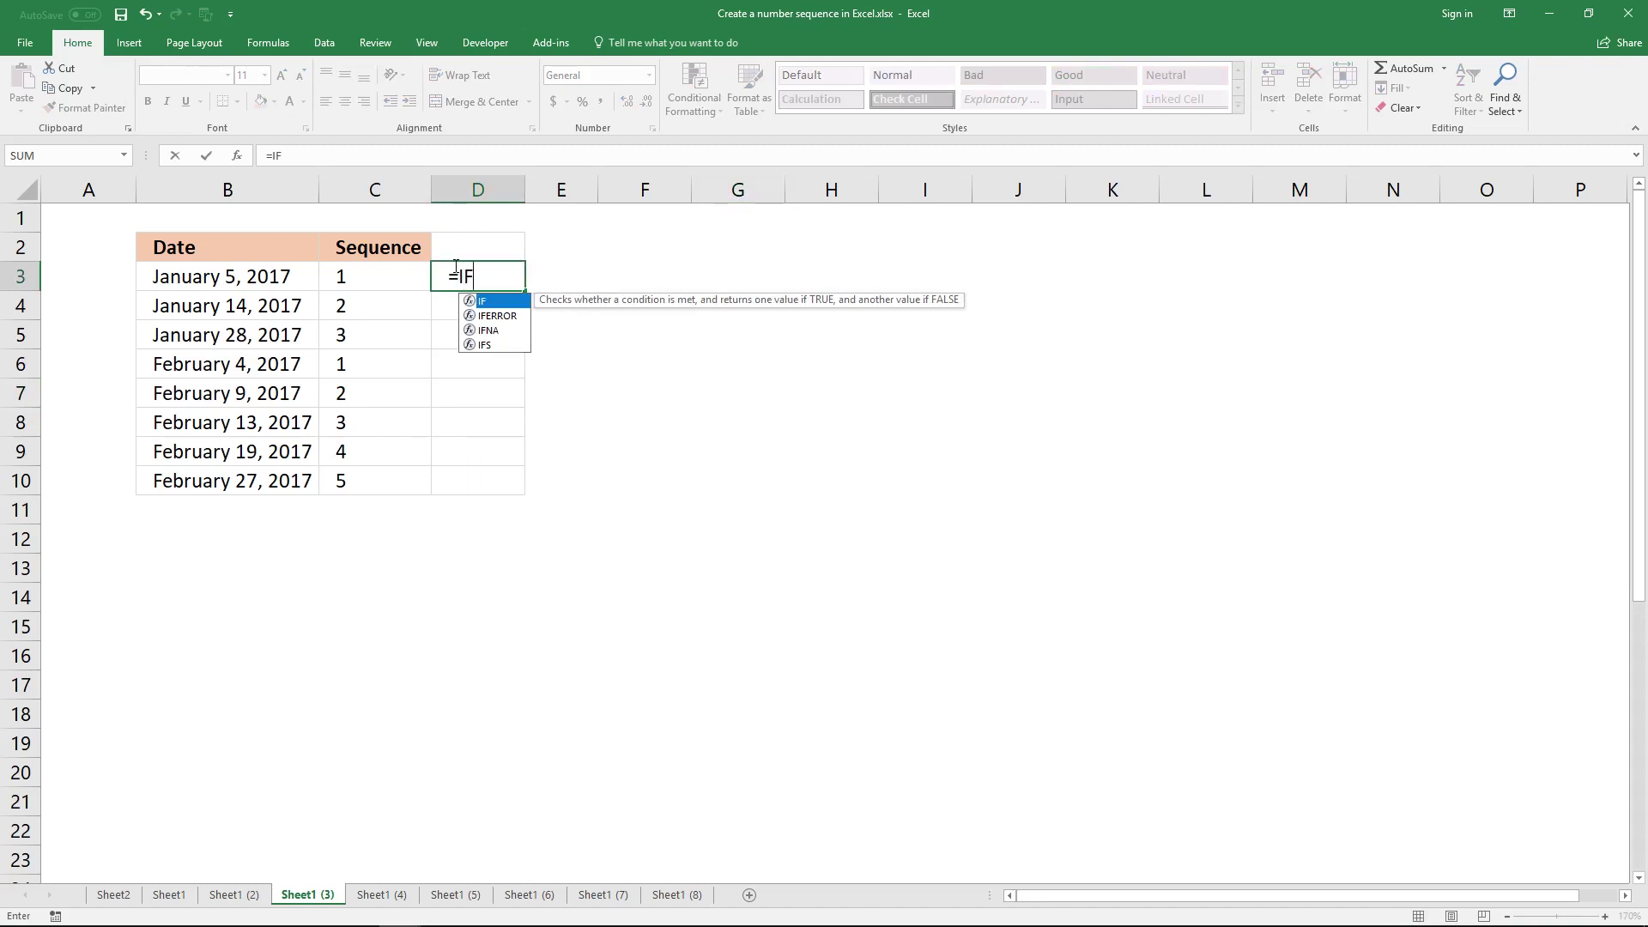
{"action": "type", "text": "("}
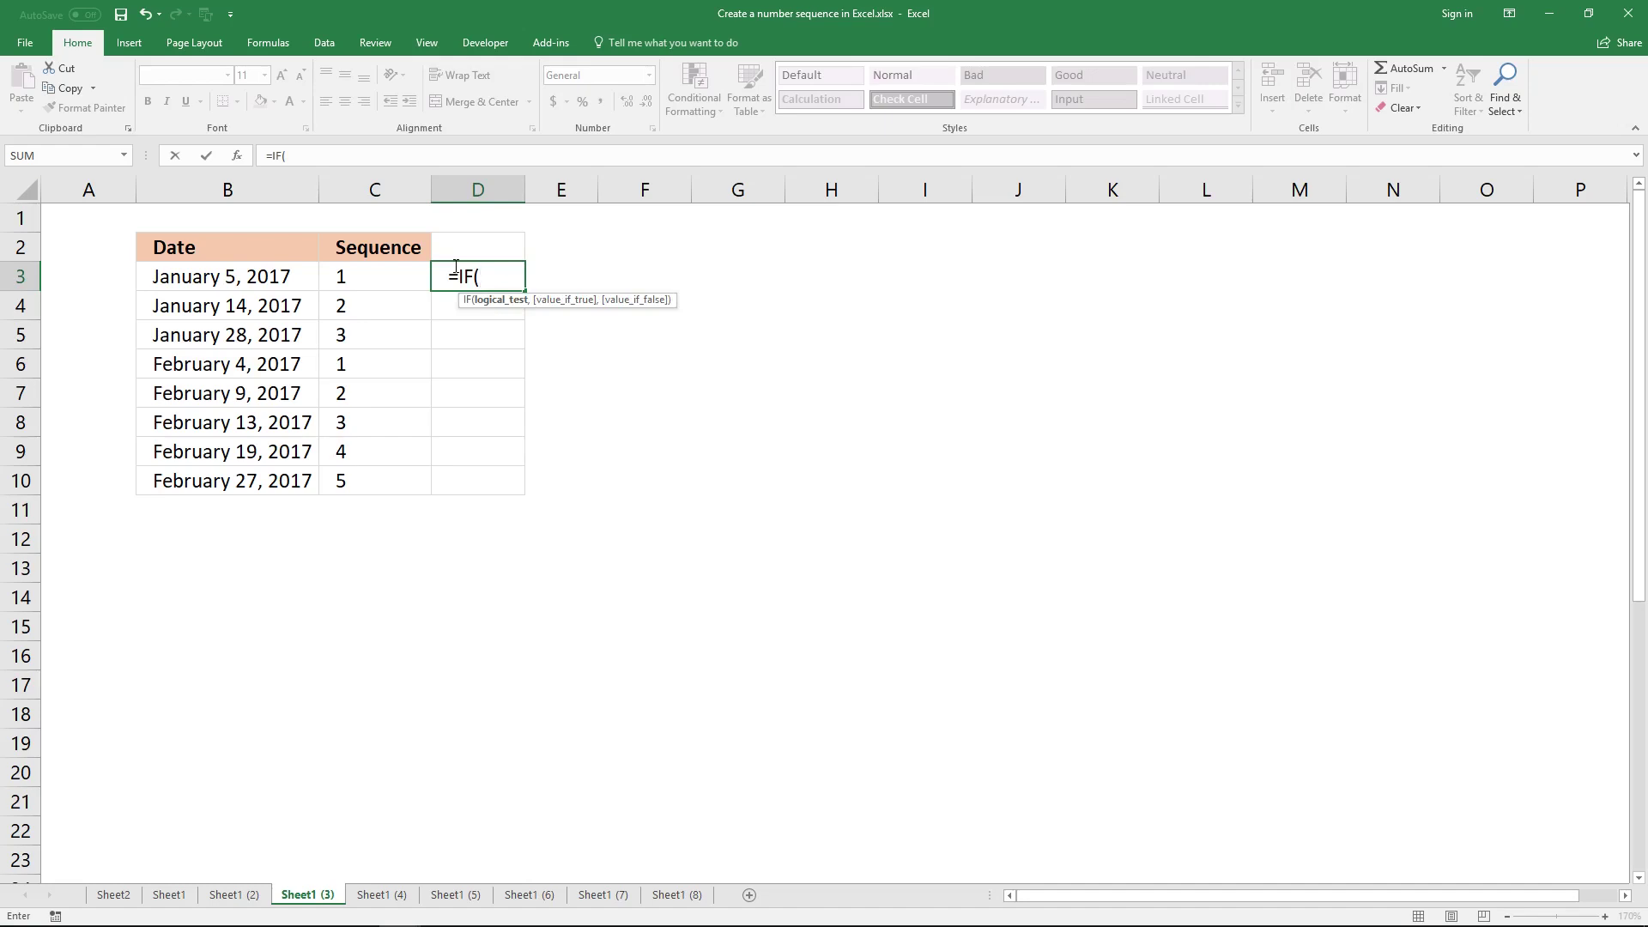
{"action": "type", "text": "YE"}
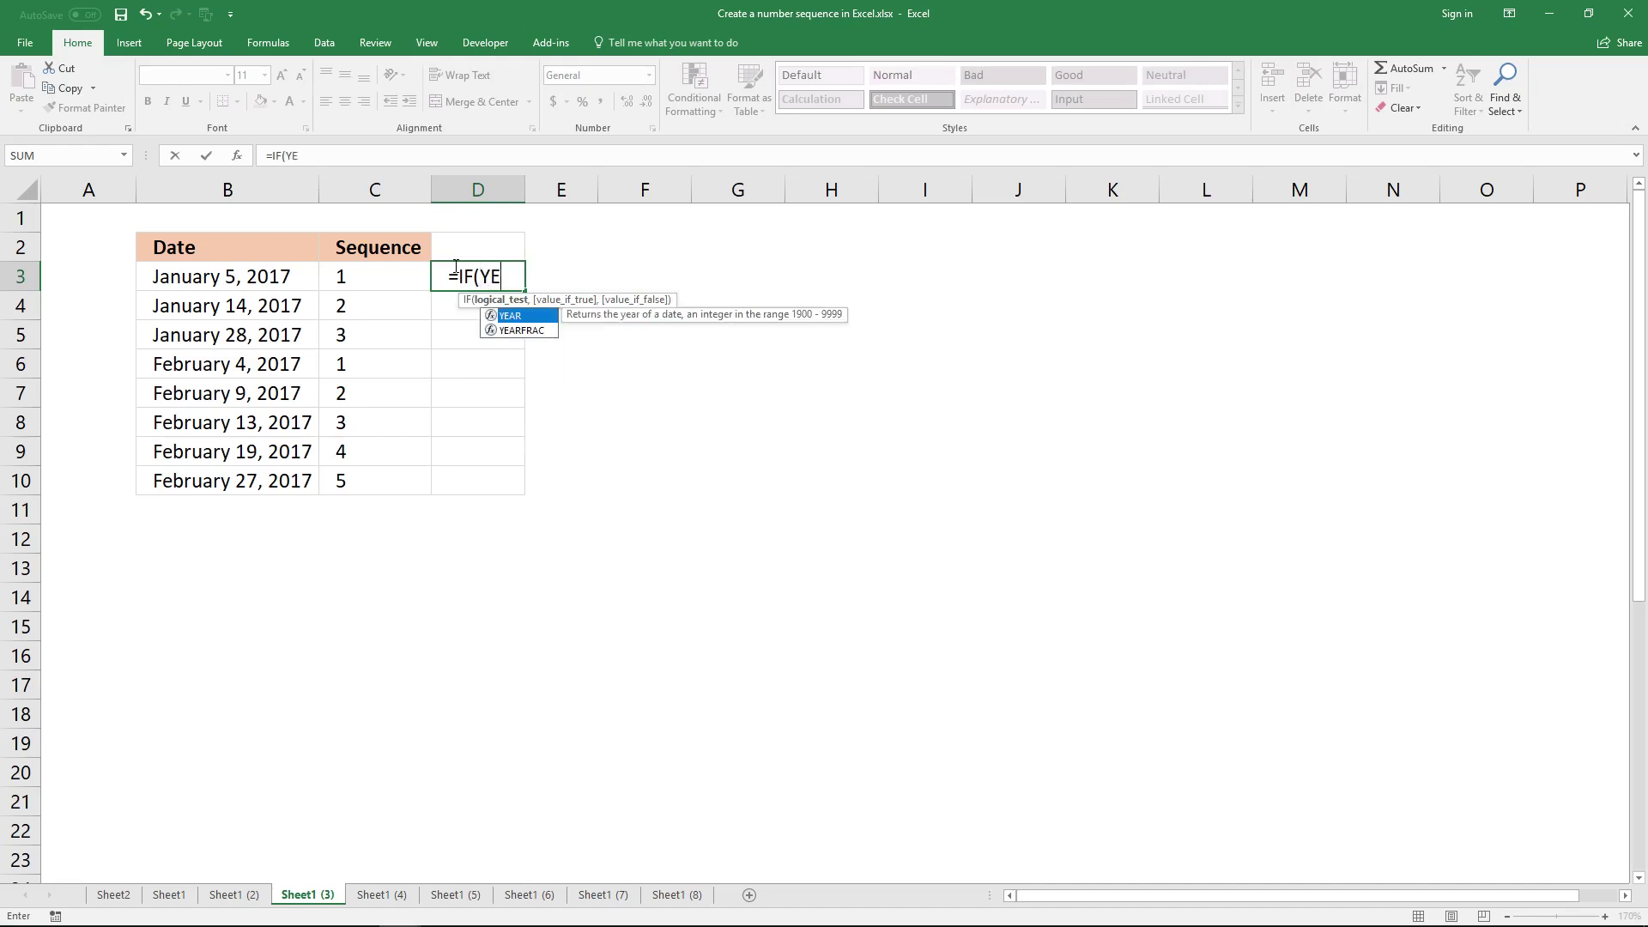
{"action": "type", "text": "AR("}
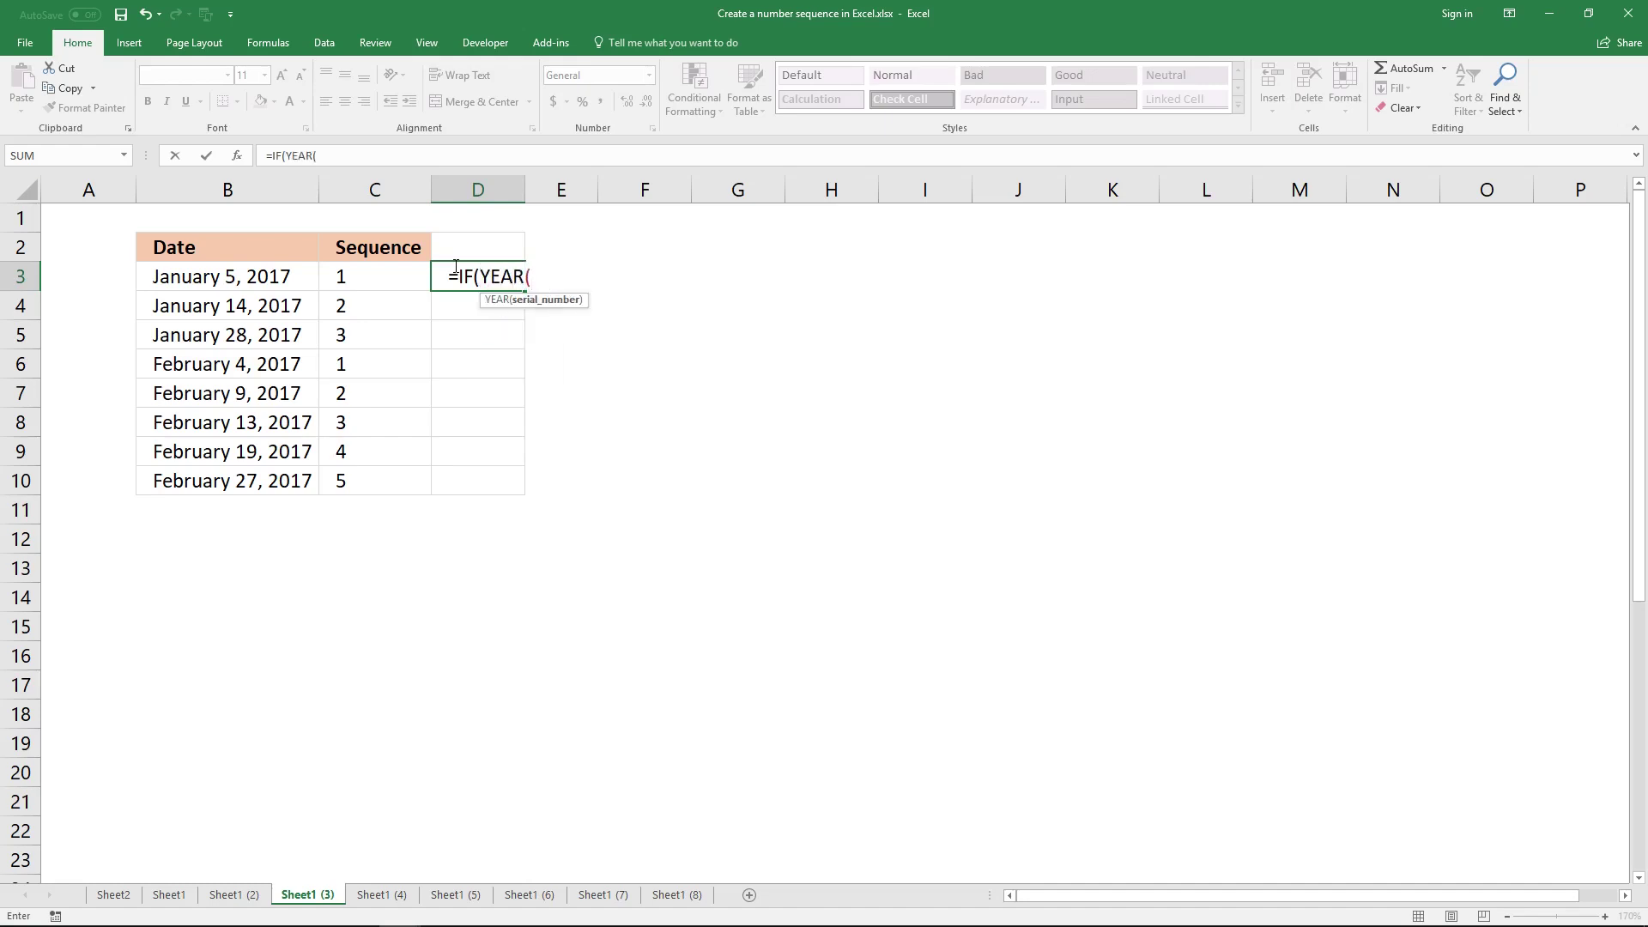
{"action": "left_click", "coordinate": [242, 278]}
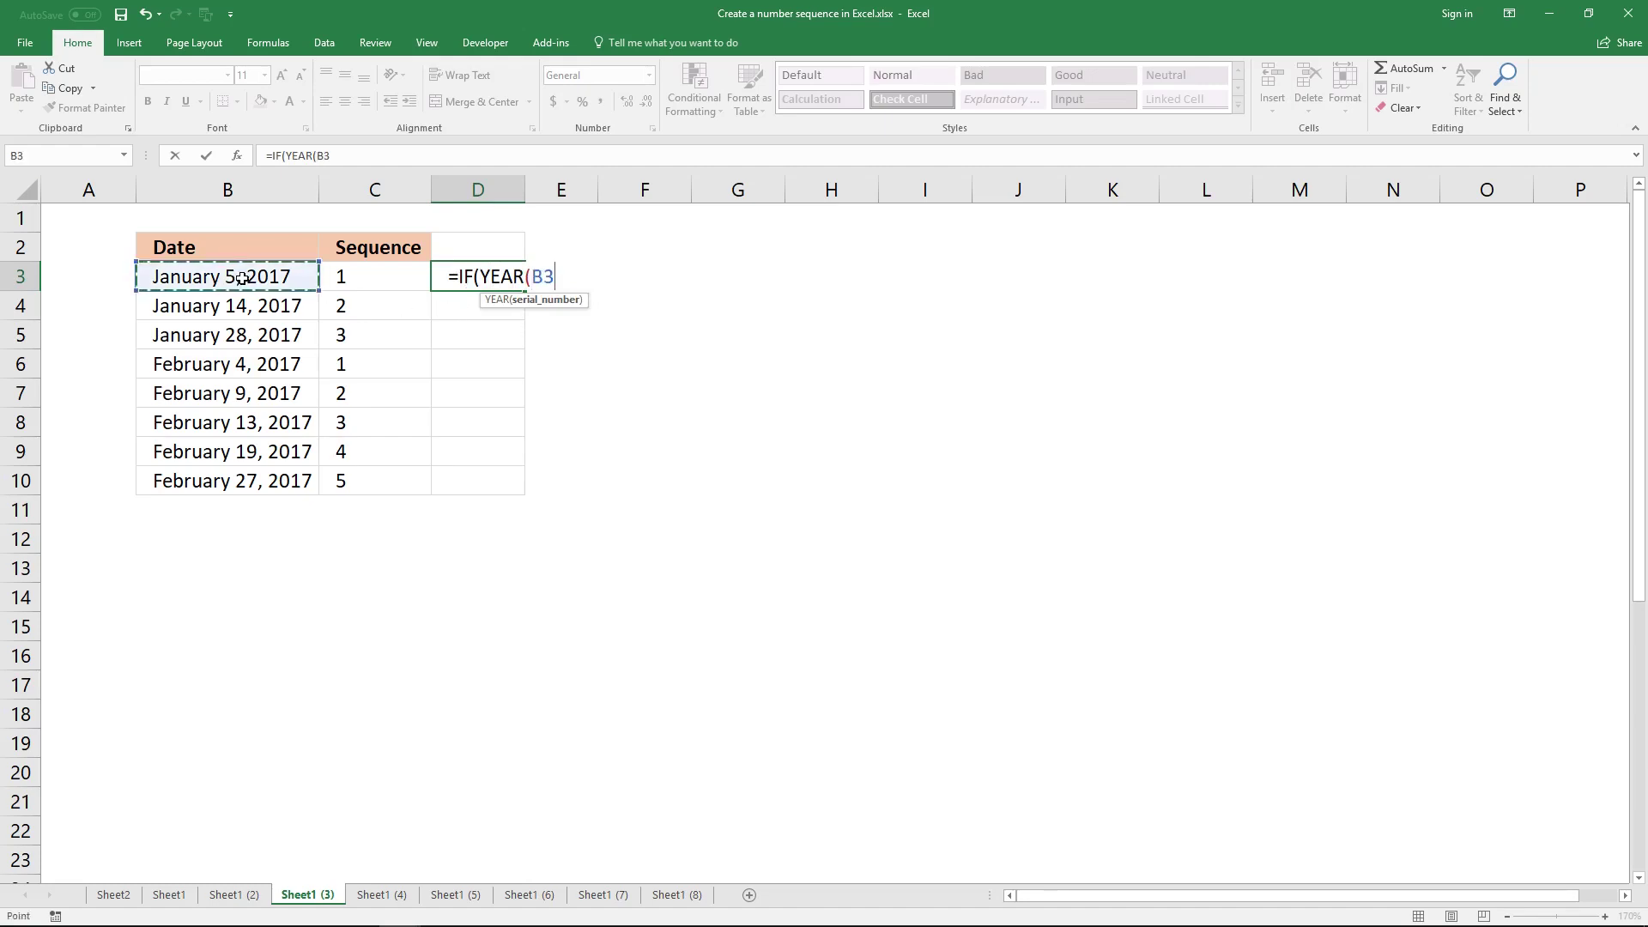
{"action": "type", "text": ")"}
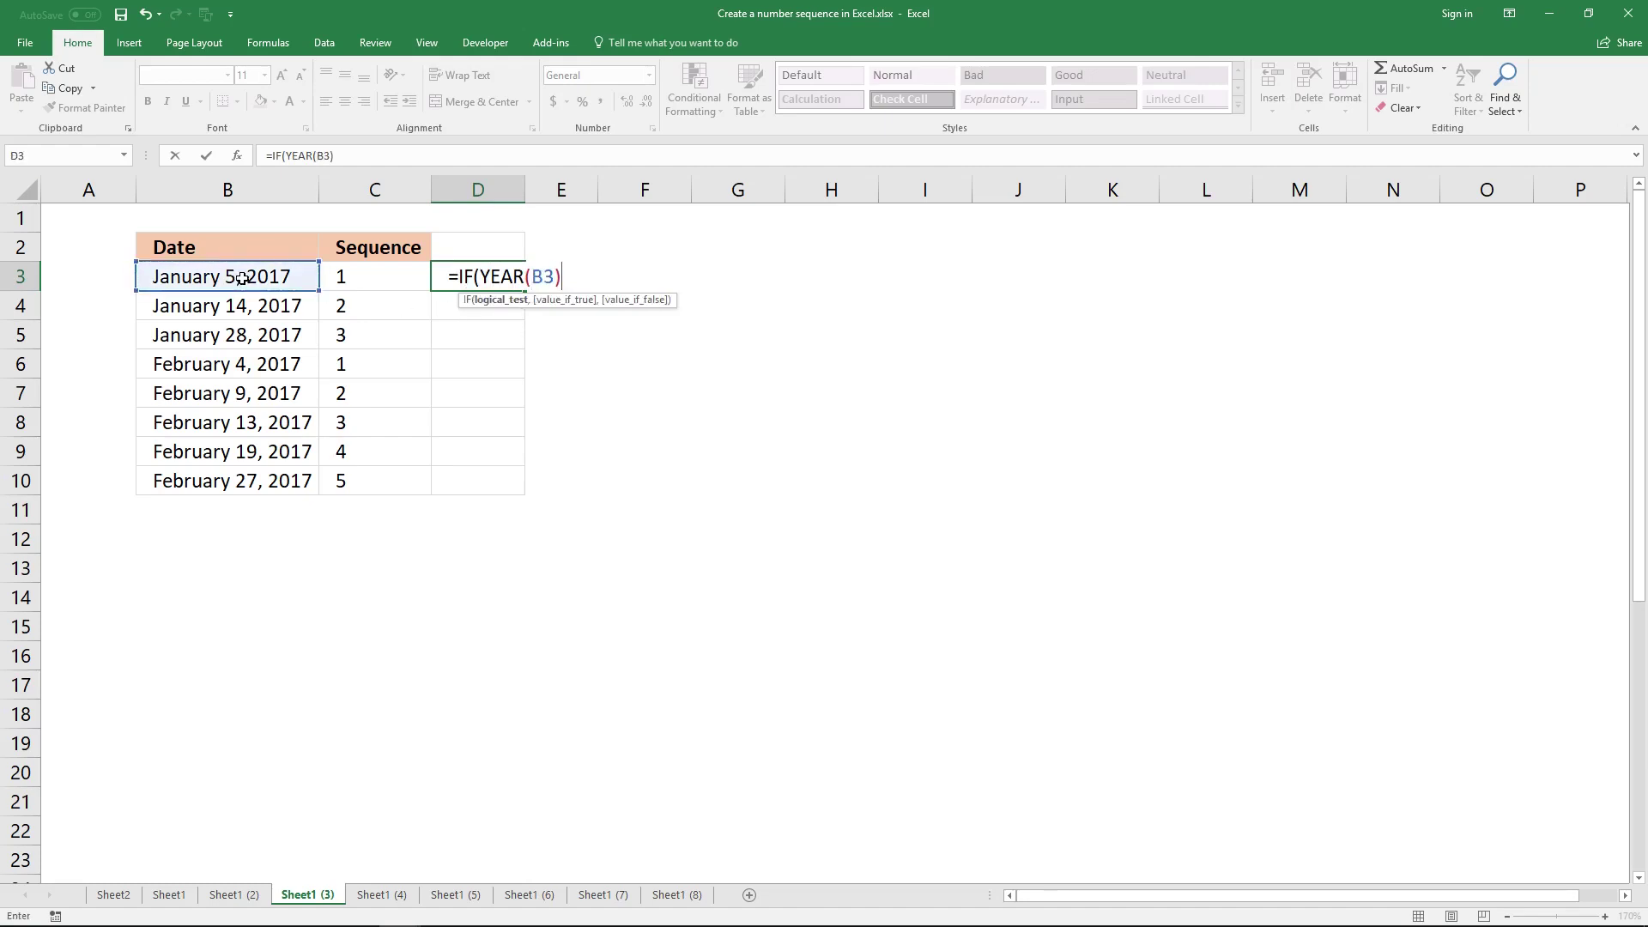
{"action": "type", "text": "=YEAR/"}
{"action": "key", "text": "BackSpace"}
{"action": "type", "text": "("}
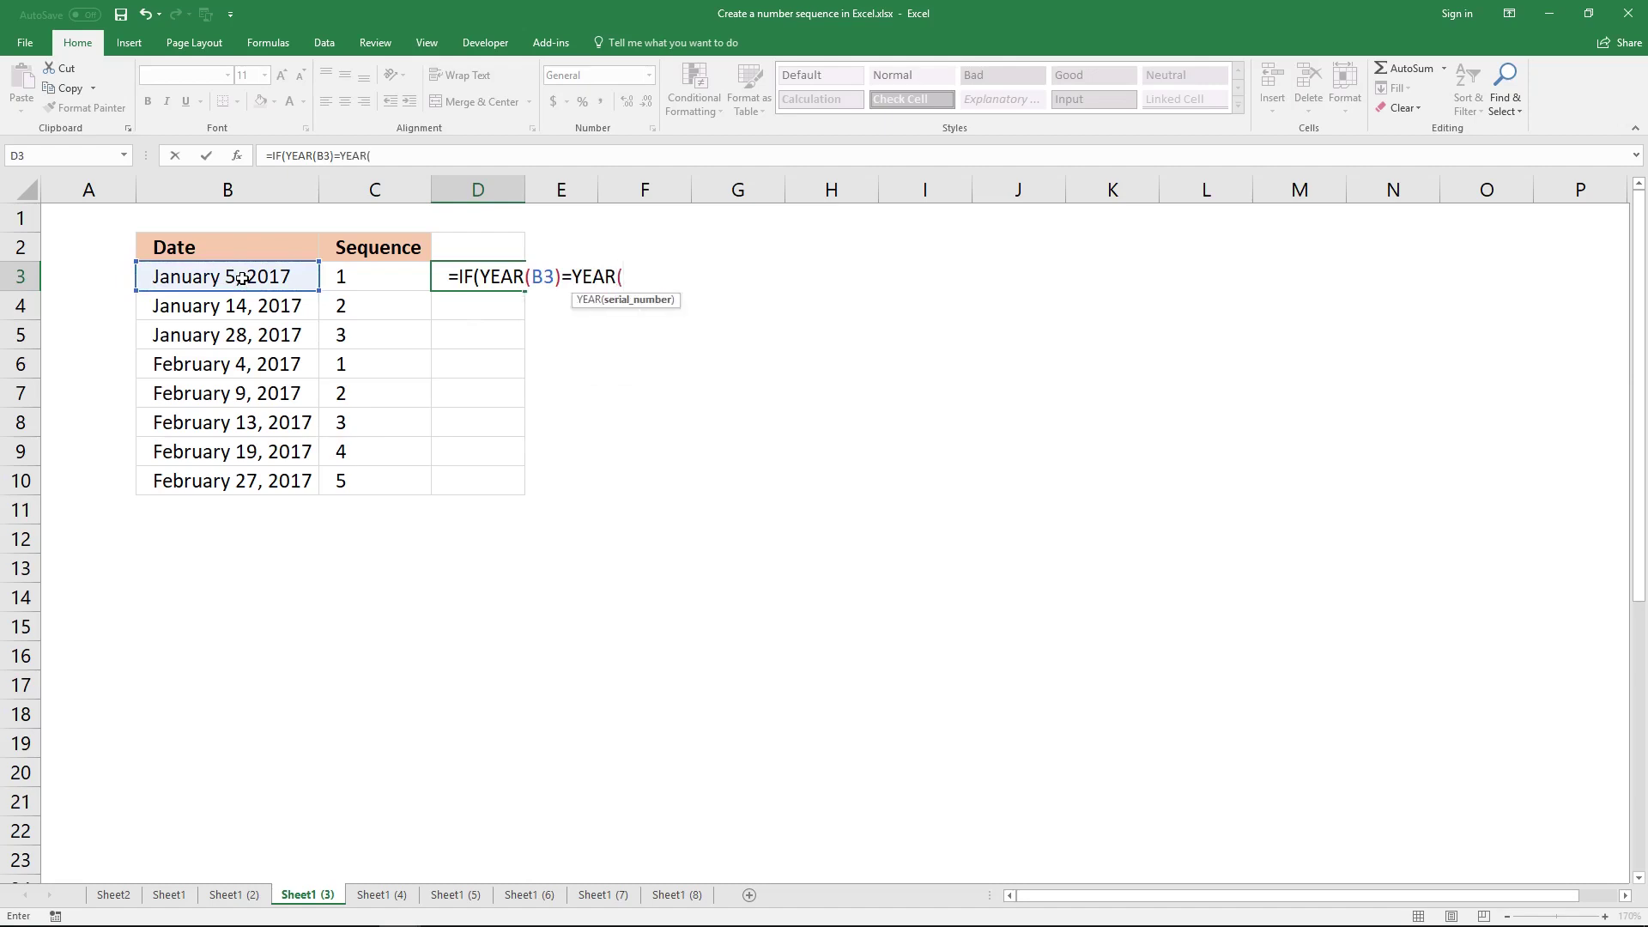
{"action": "left_click", "coordinate": [236, 244]}
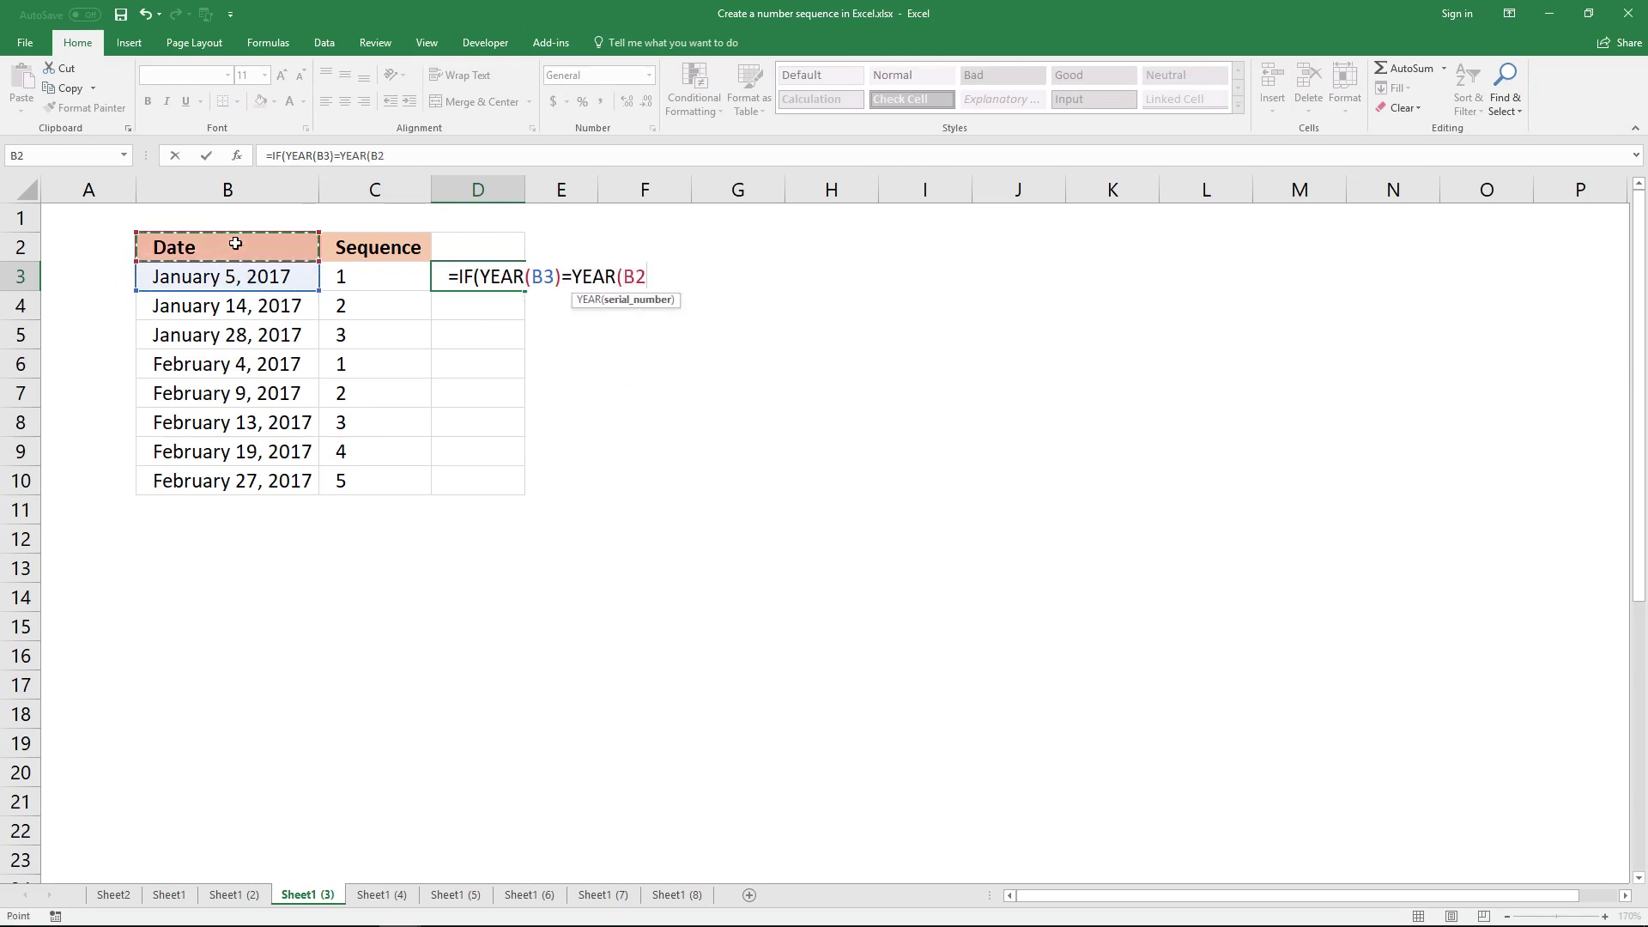
{"action": "type", "text": ")"}
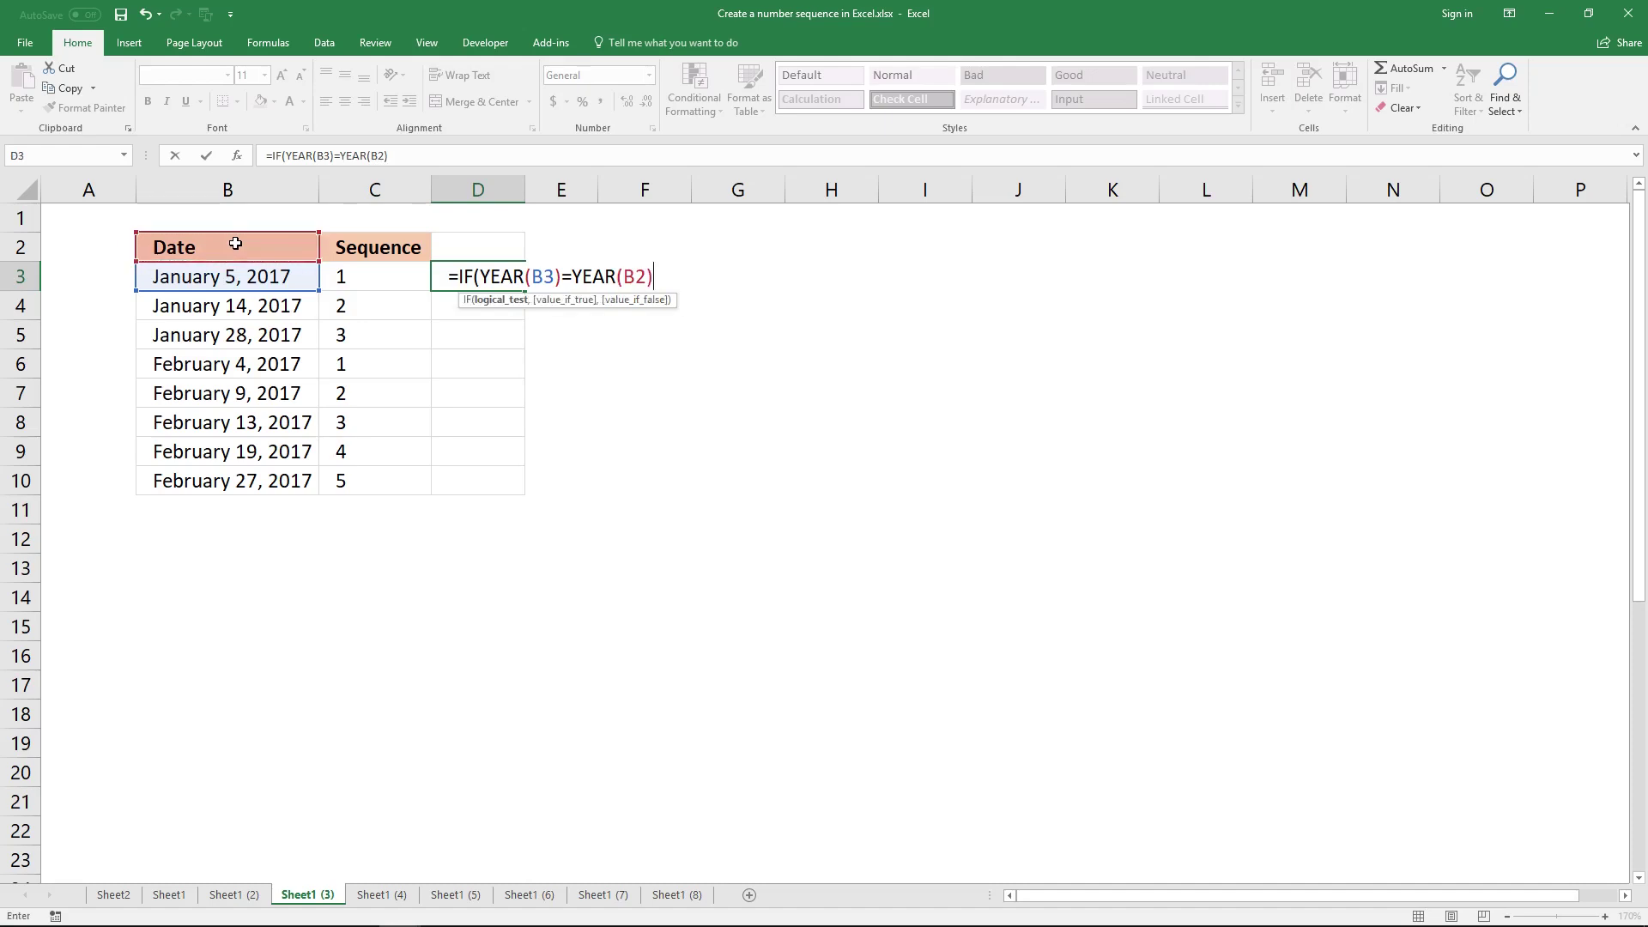
- Wrap the year comparison in D3's formula in parentheses and multiply it by the month comparison (MONTH(B3)=MONTH(B2))
{"action": "left_click", "coordinate": [288, 156]}
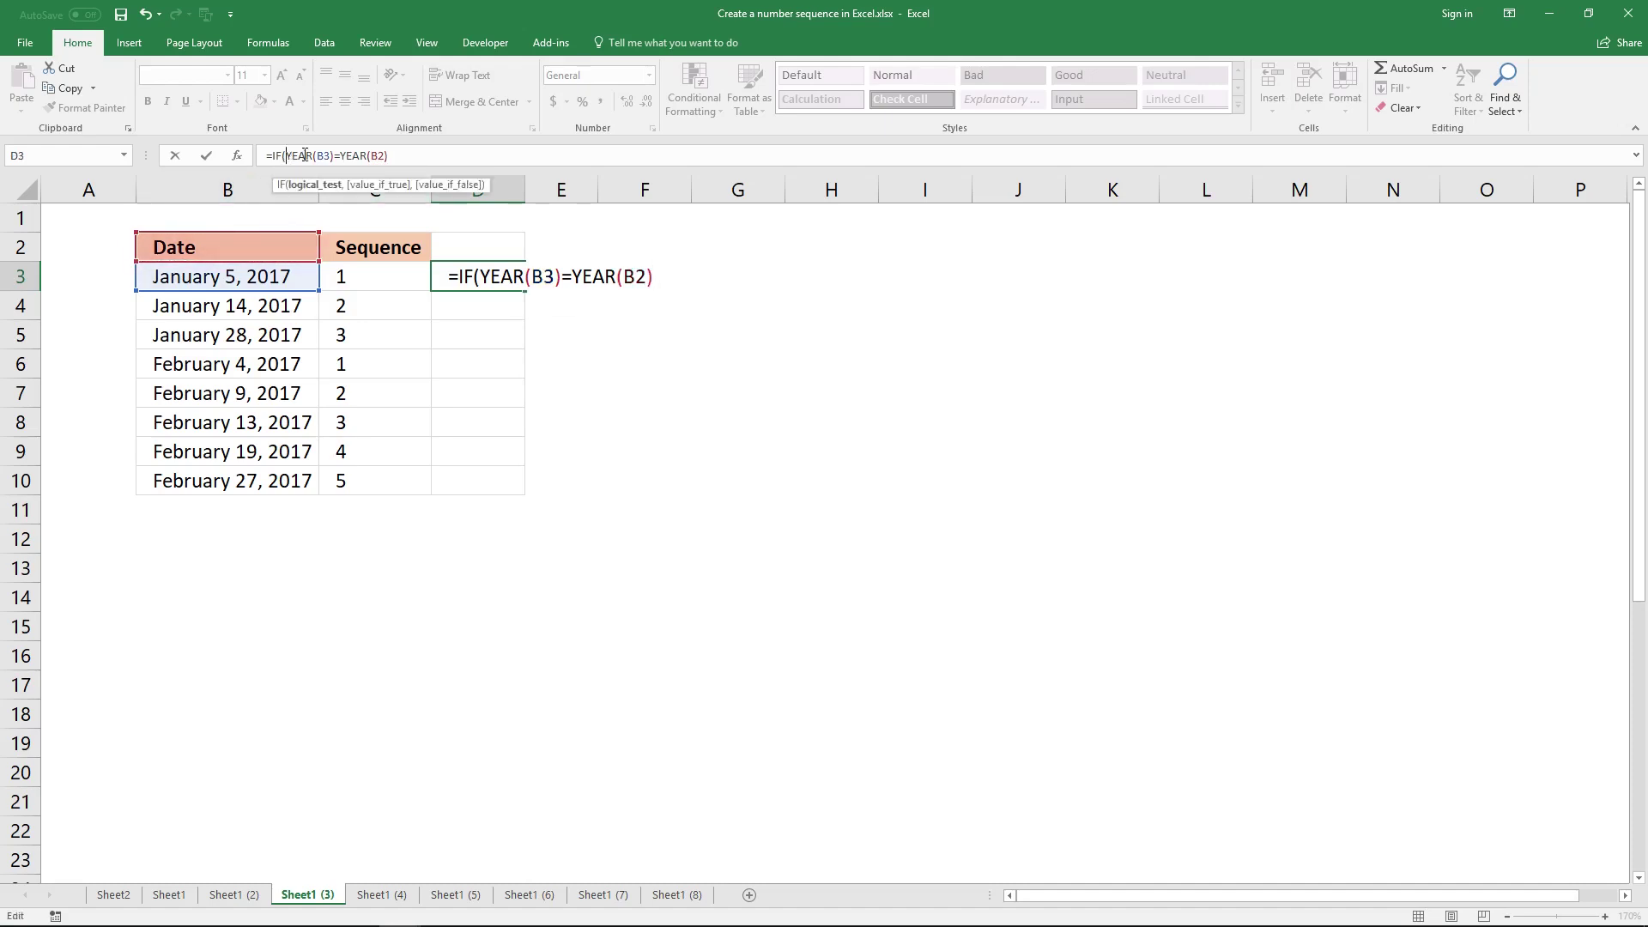
{"action": "type", "text": "("}
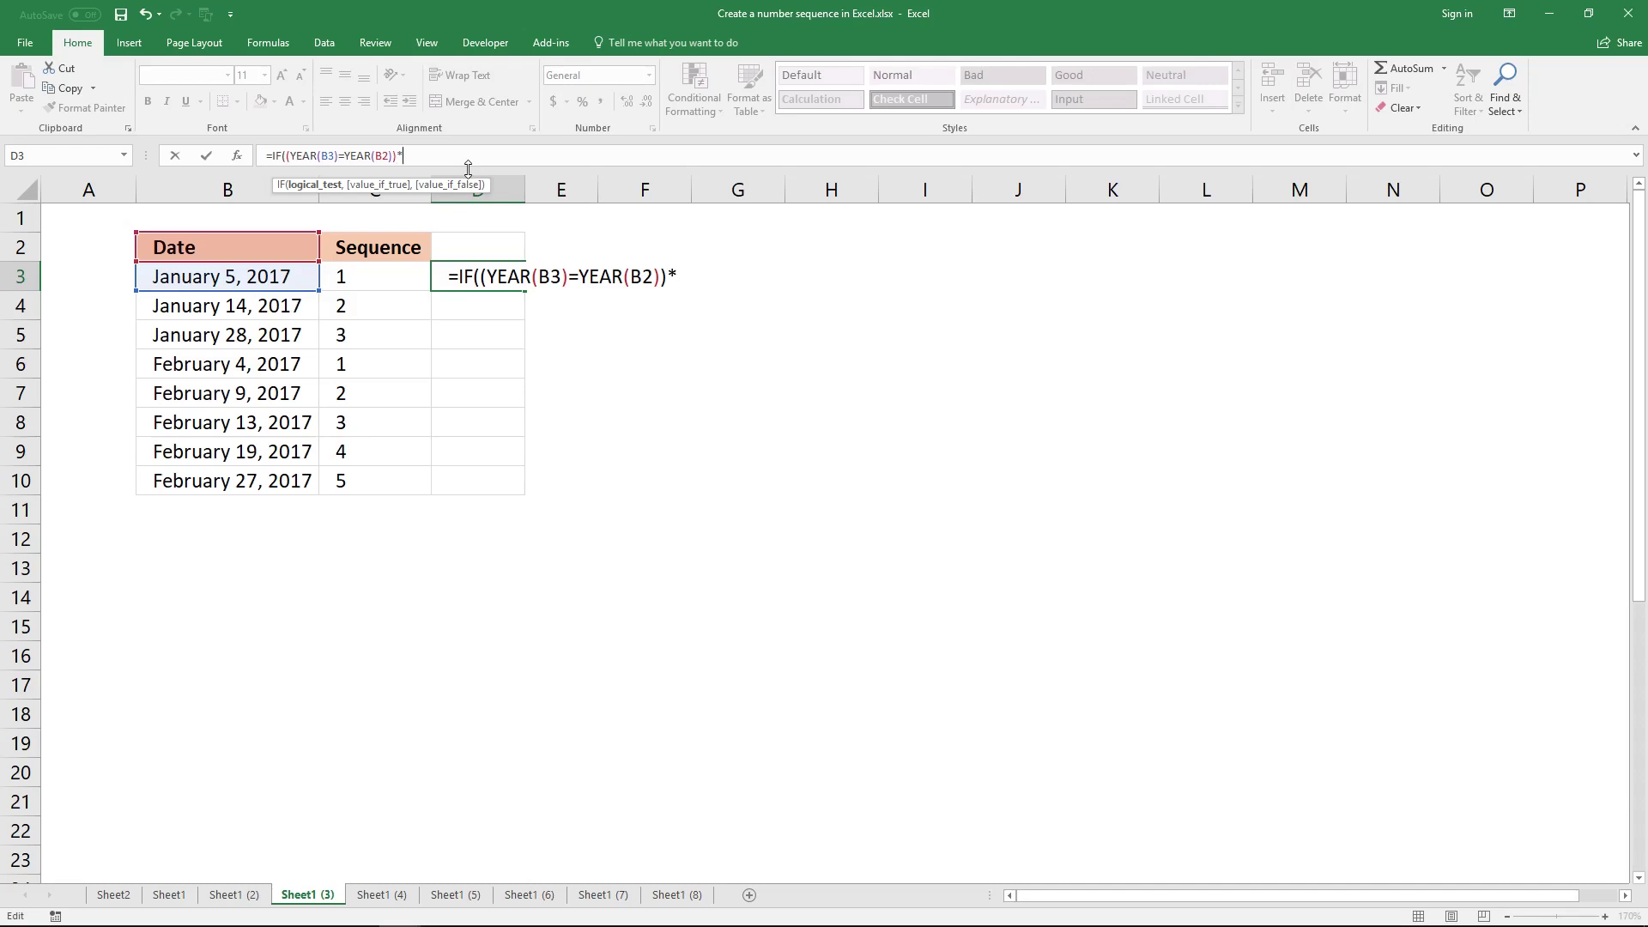
{"action": "type", "text": "("}
{"action": "type", "text": "MONTH("}
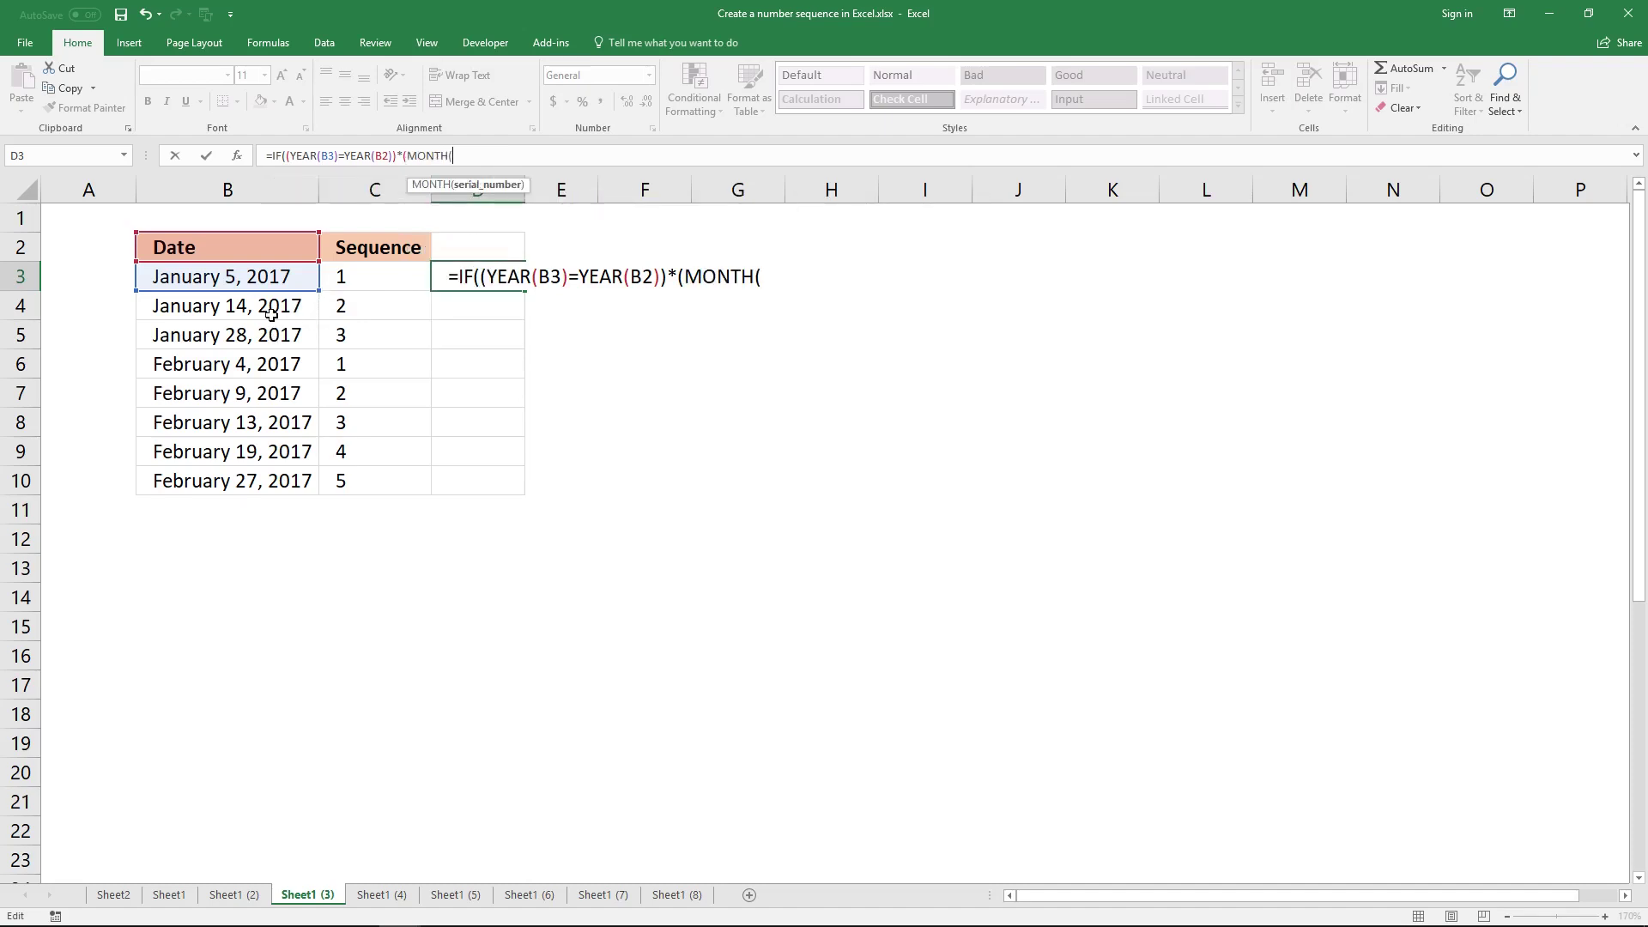
{"action": "left_click", "coordinate": [232, 277]}
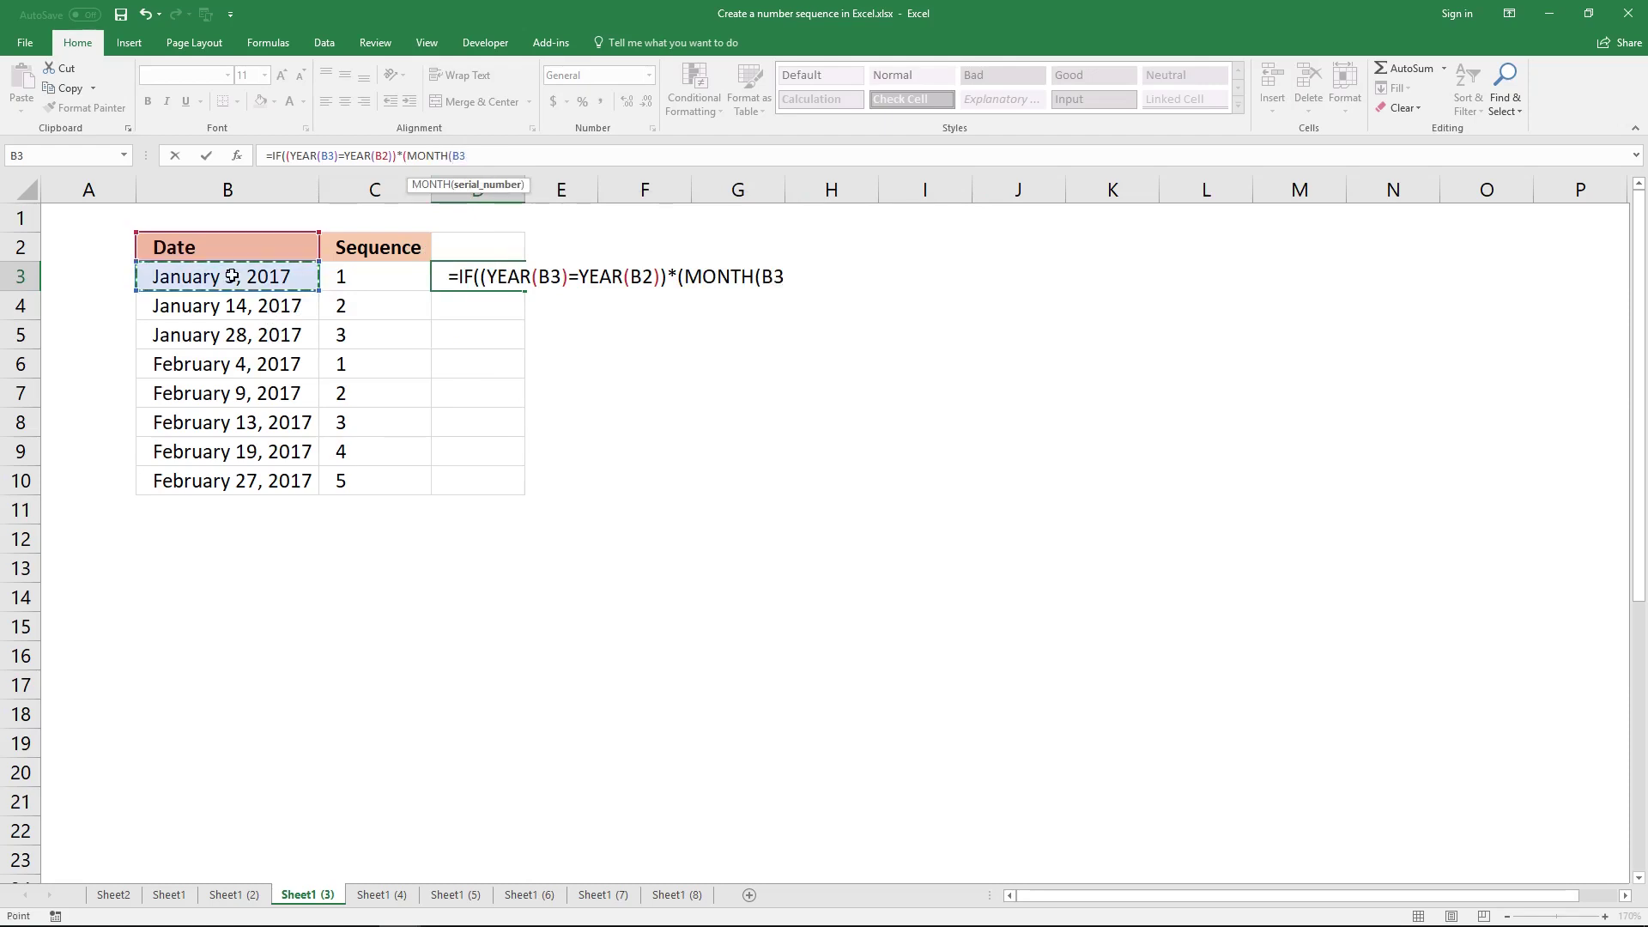
{"action": "type", "text": "="}
{"action": "type", "text": ")="}
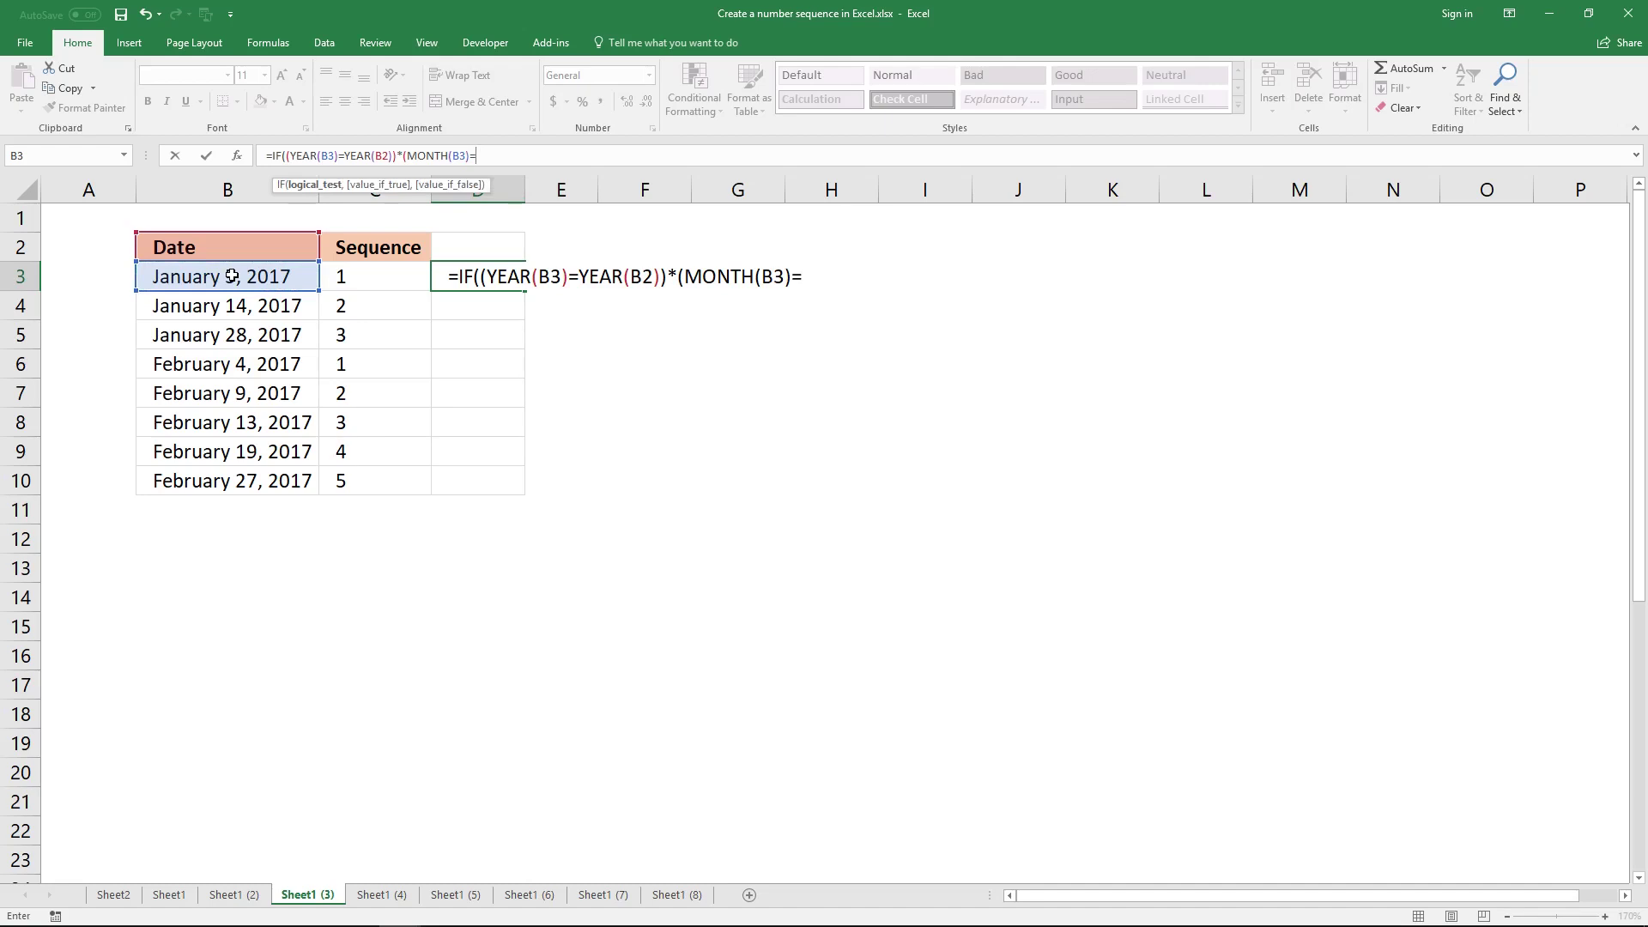
{"action": "type", "text": "MONTH("}
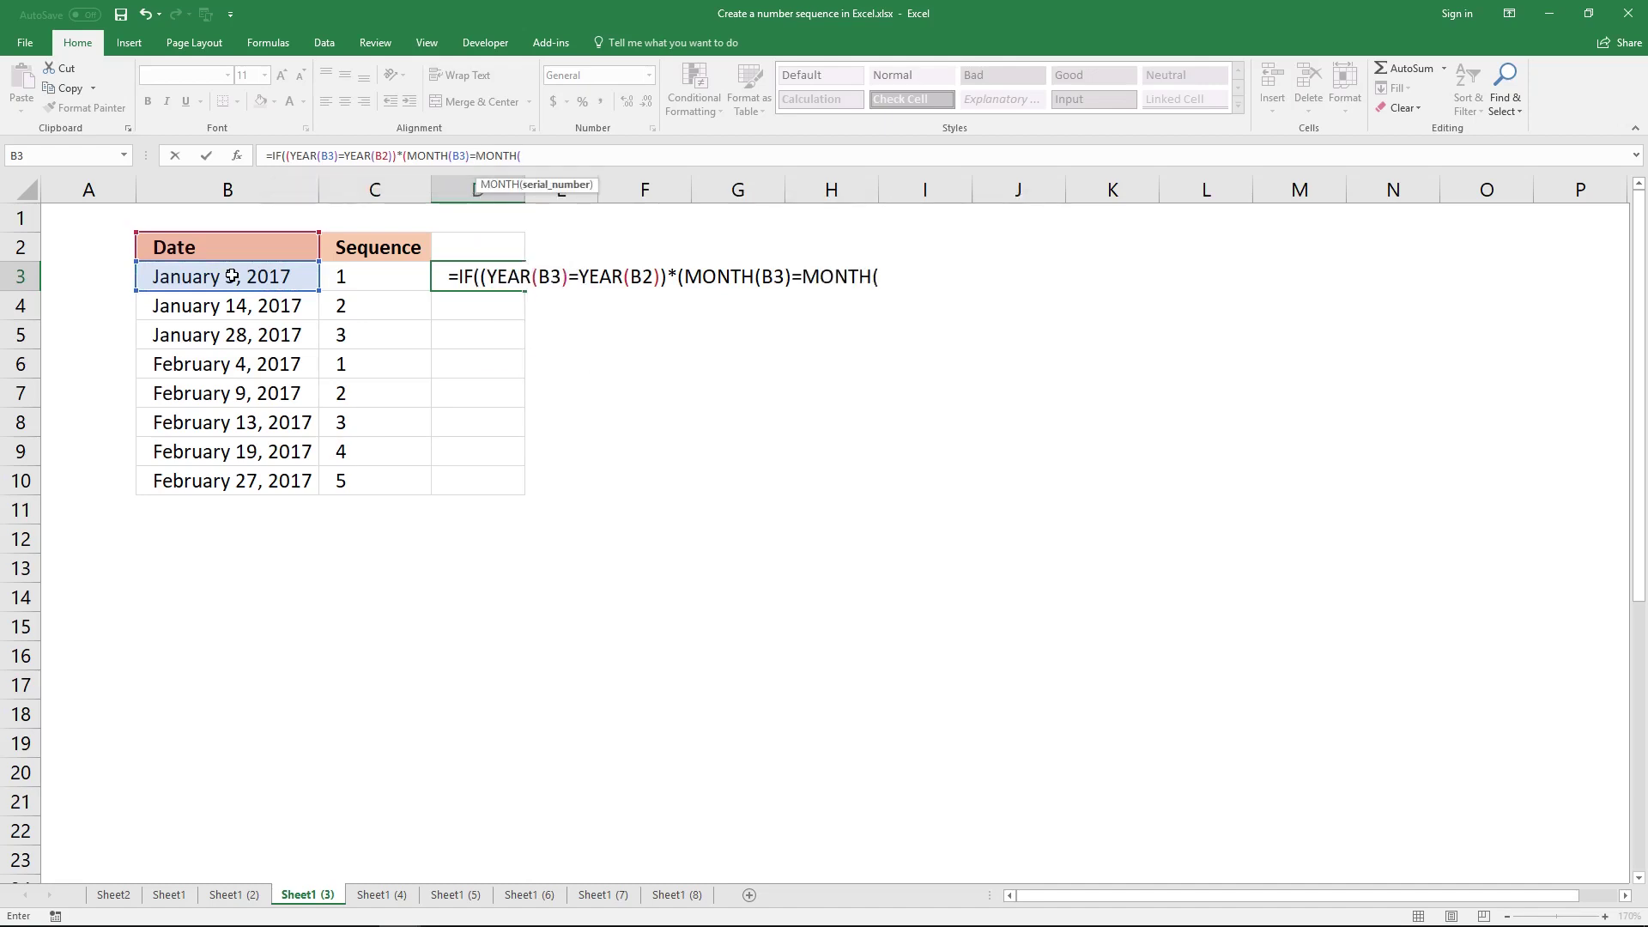
{"action": "left_click", "coordinate": [171, 247]}
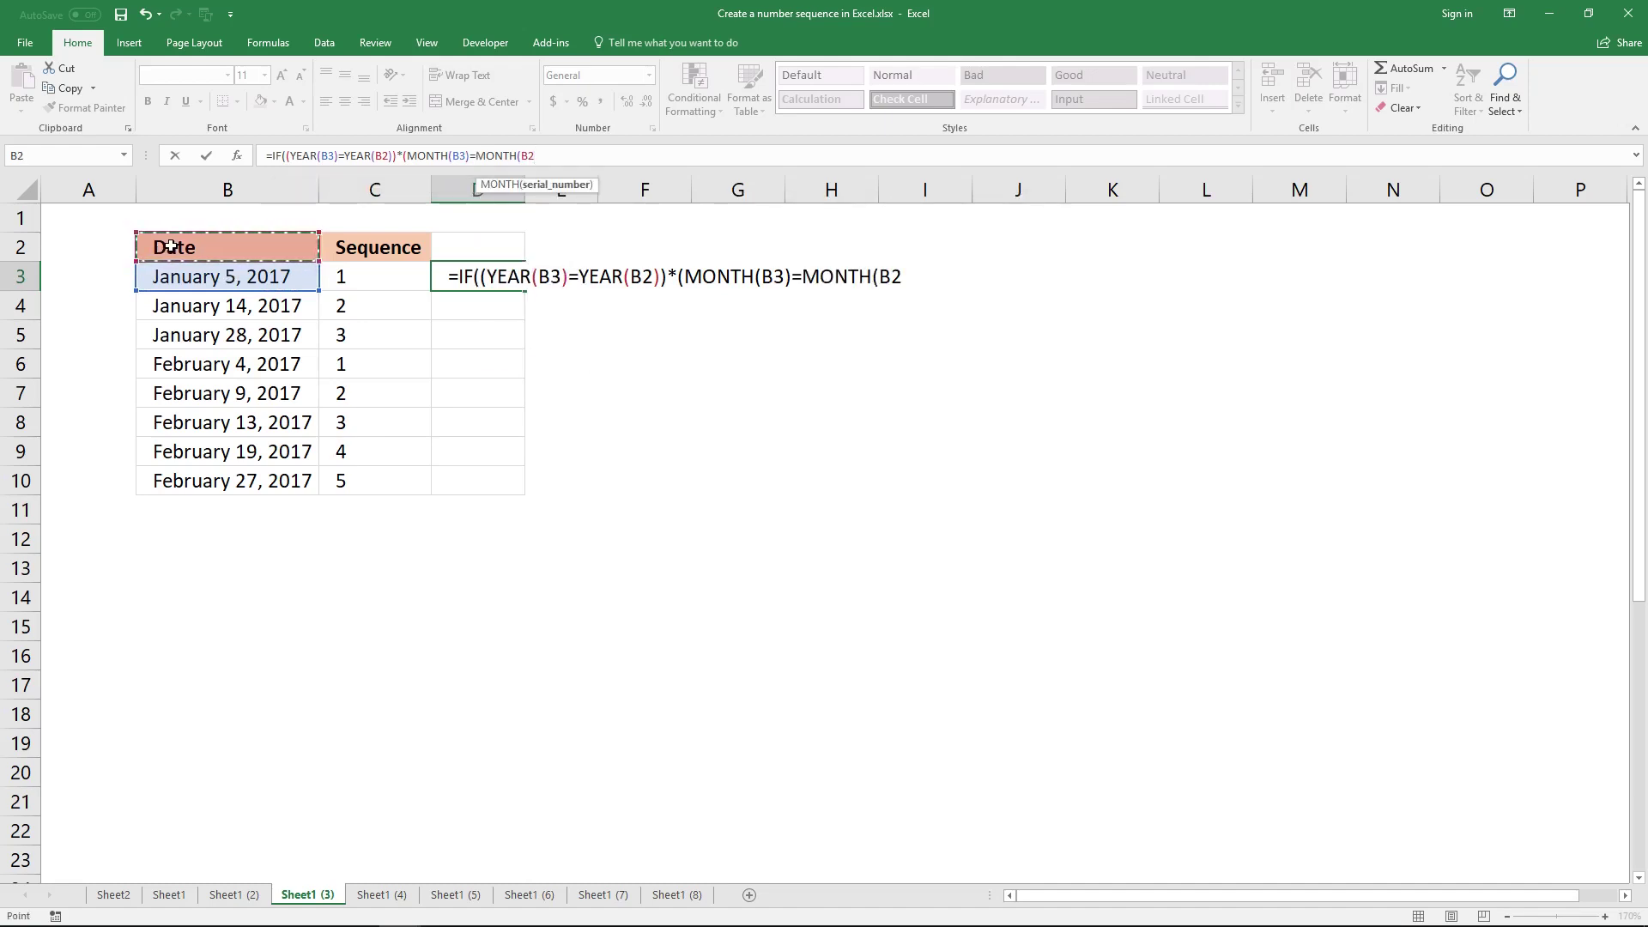
{"action": "type", "text": ")"}
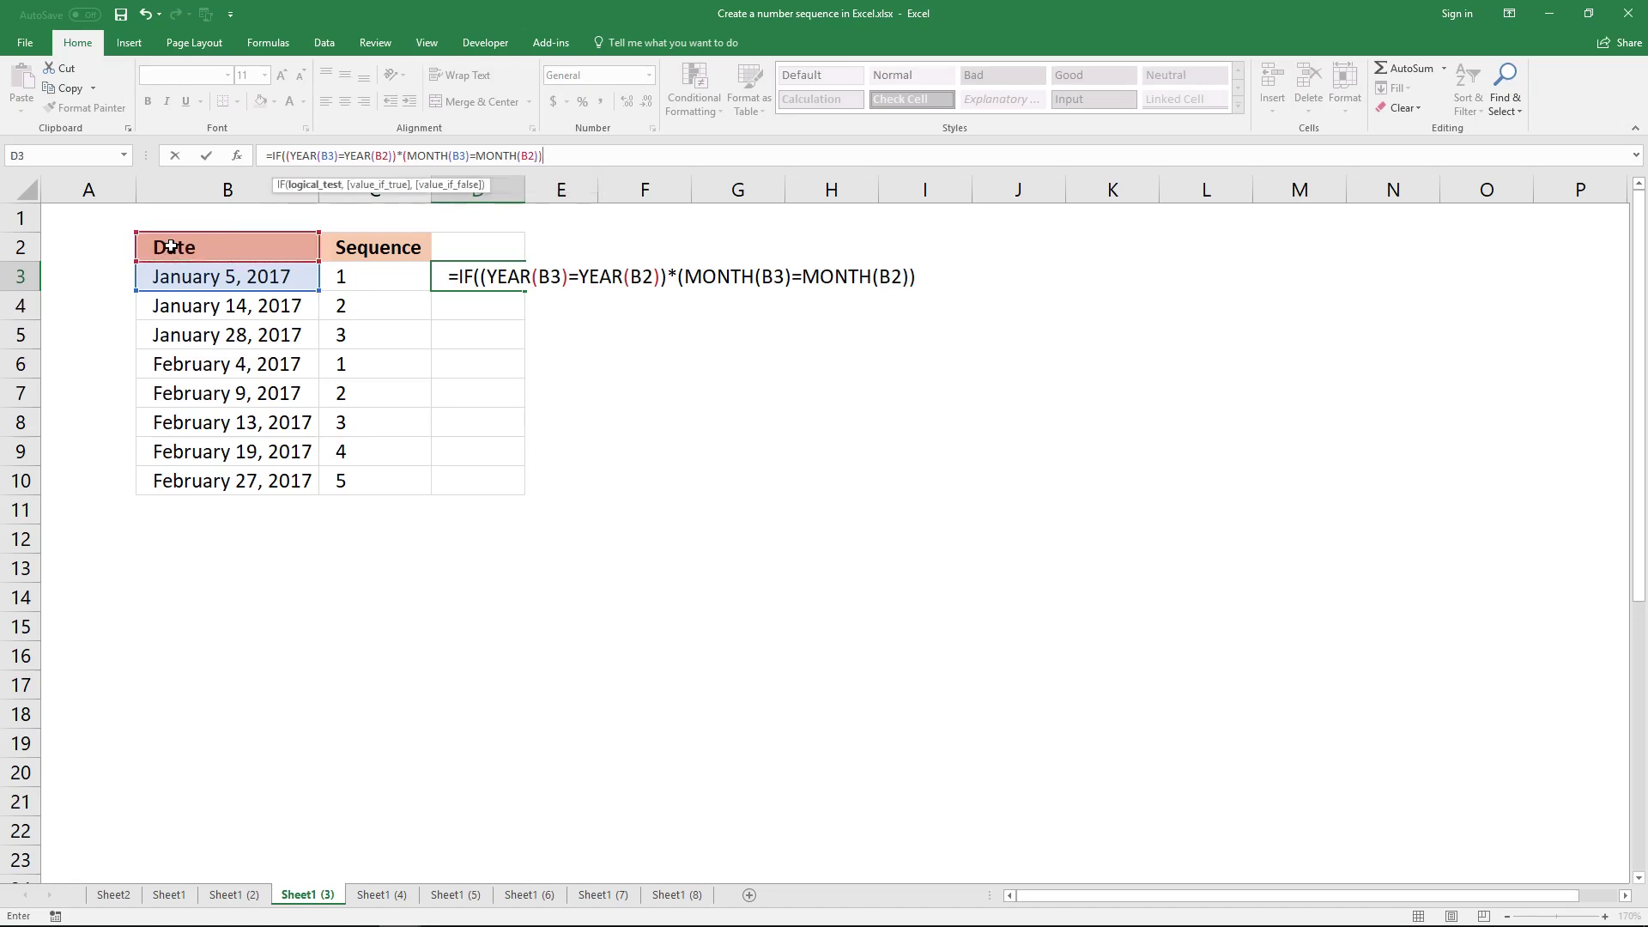
- Complete D3's IF formula with C2+1 as the true value and 1 as the false value, and enter it
{"action": "type", "text": ","}
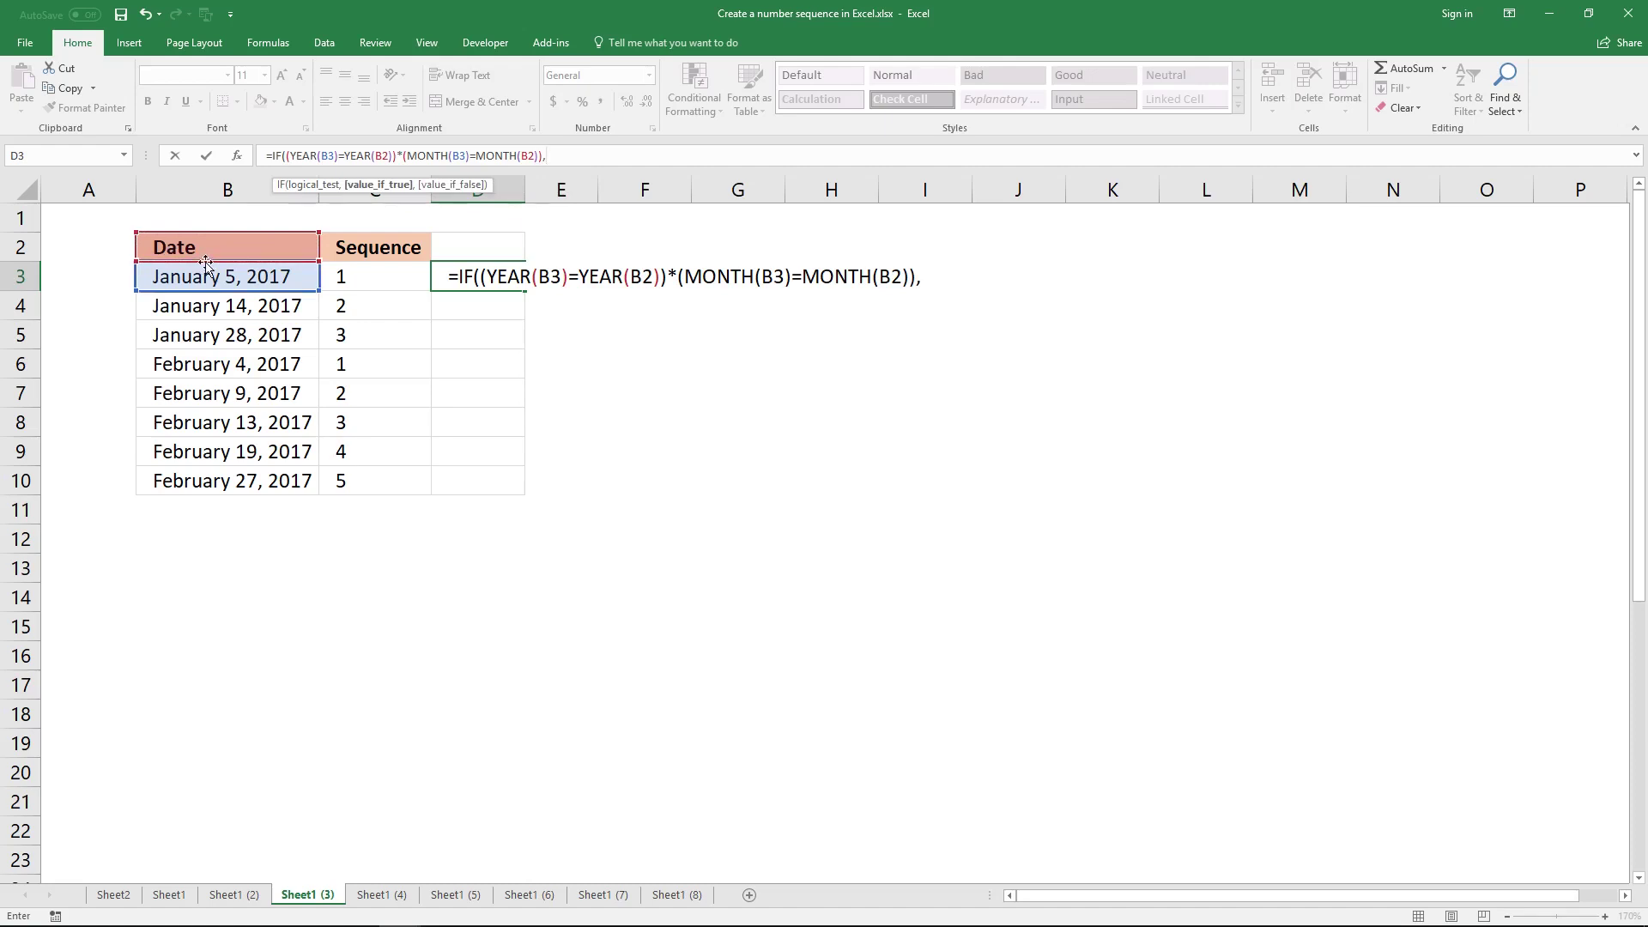
{"action": "left_click", "coordinate": [362, 247]}
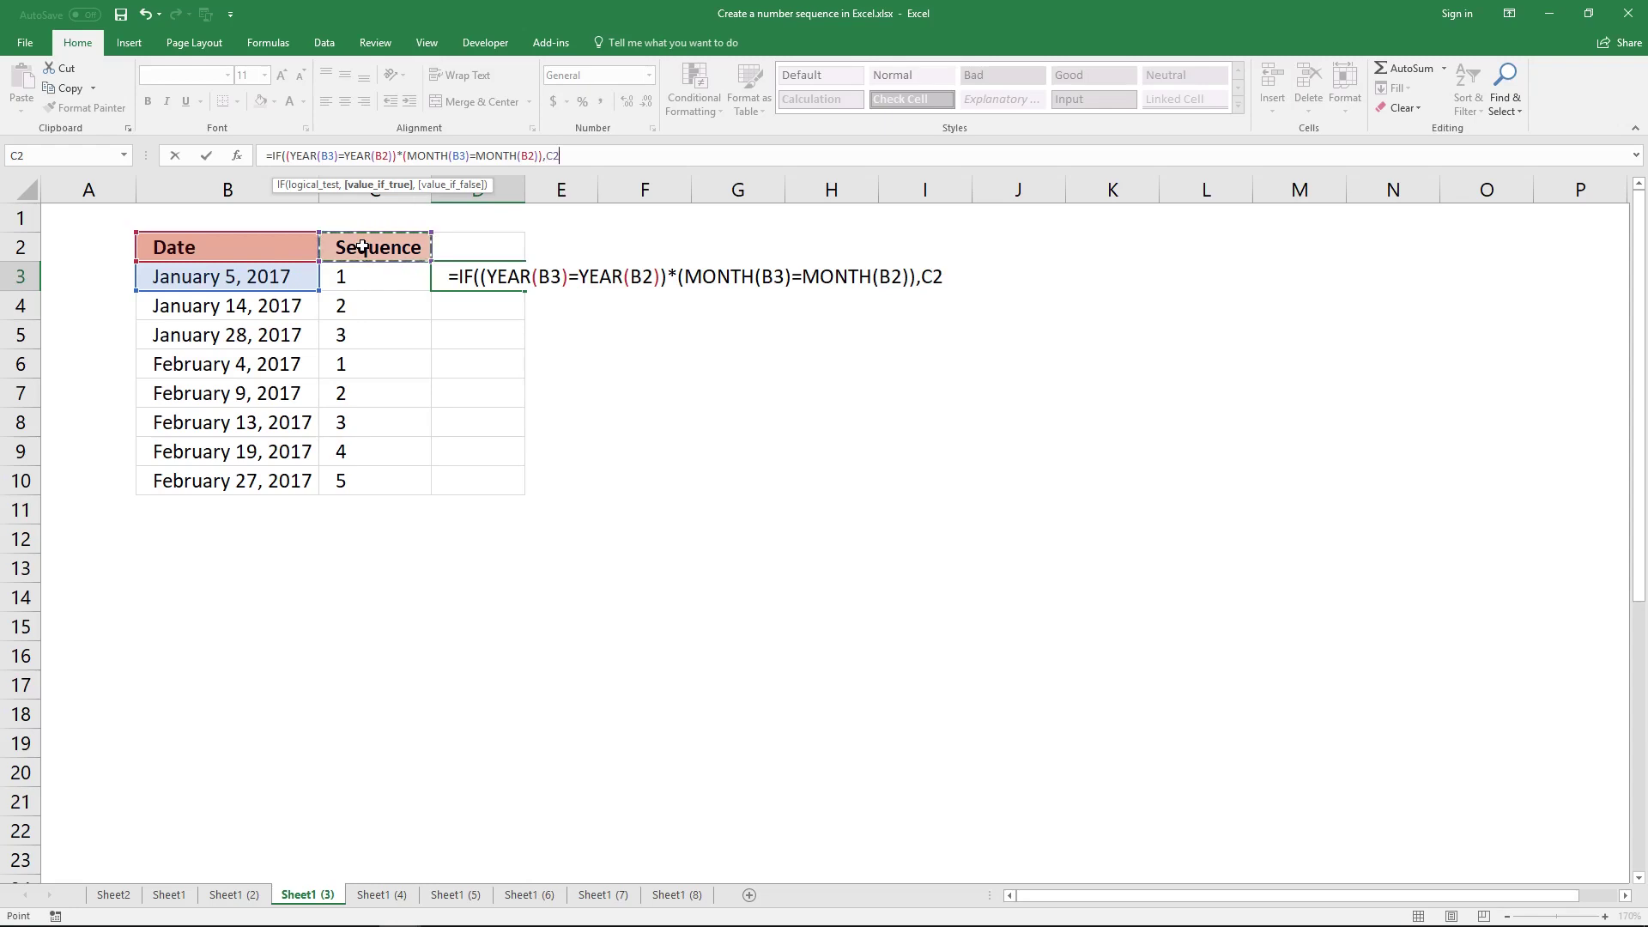
{"action": "type", "text": "+1,"}
{"action": "type", "text": "1"}
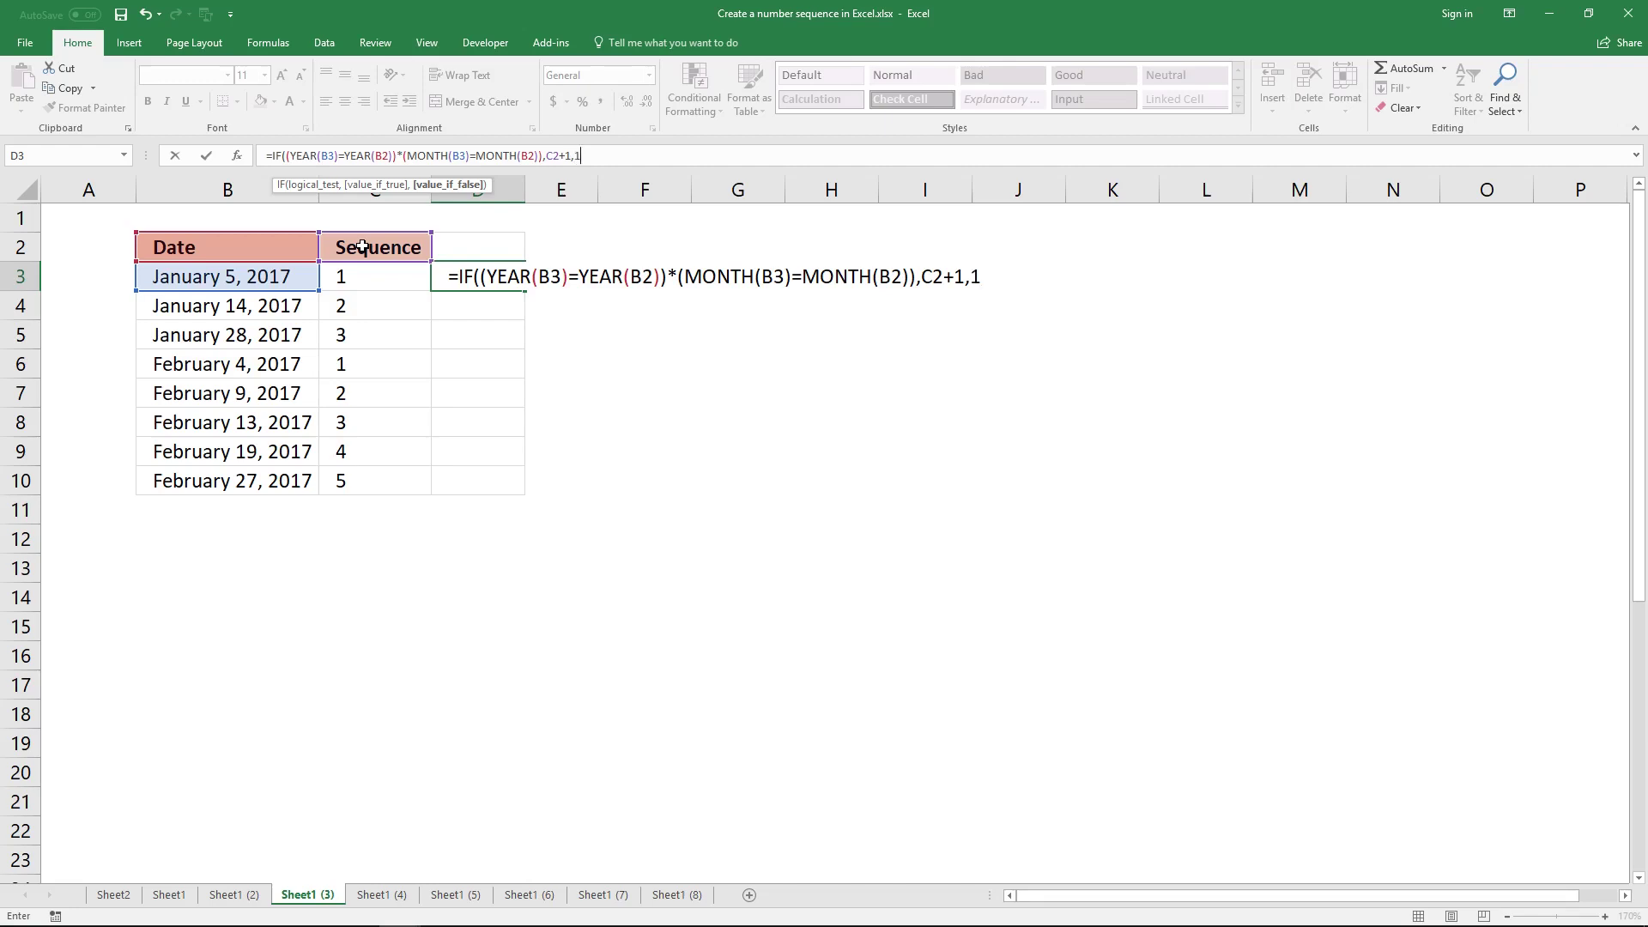
{"action": "type", "text": ")"}
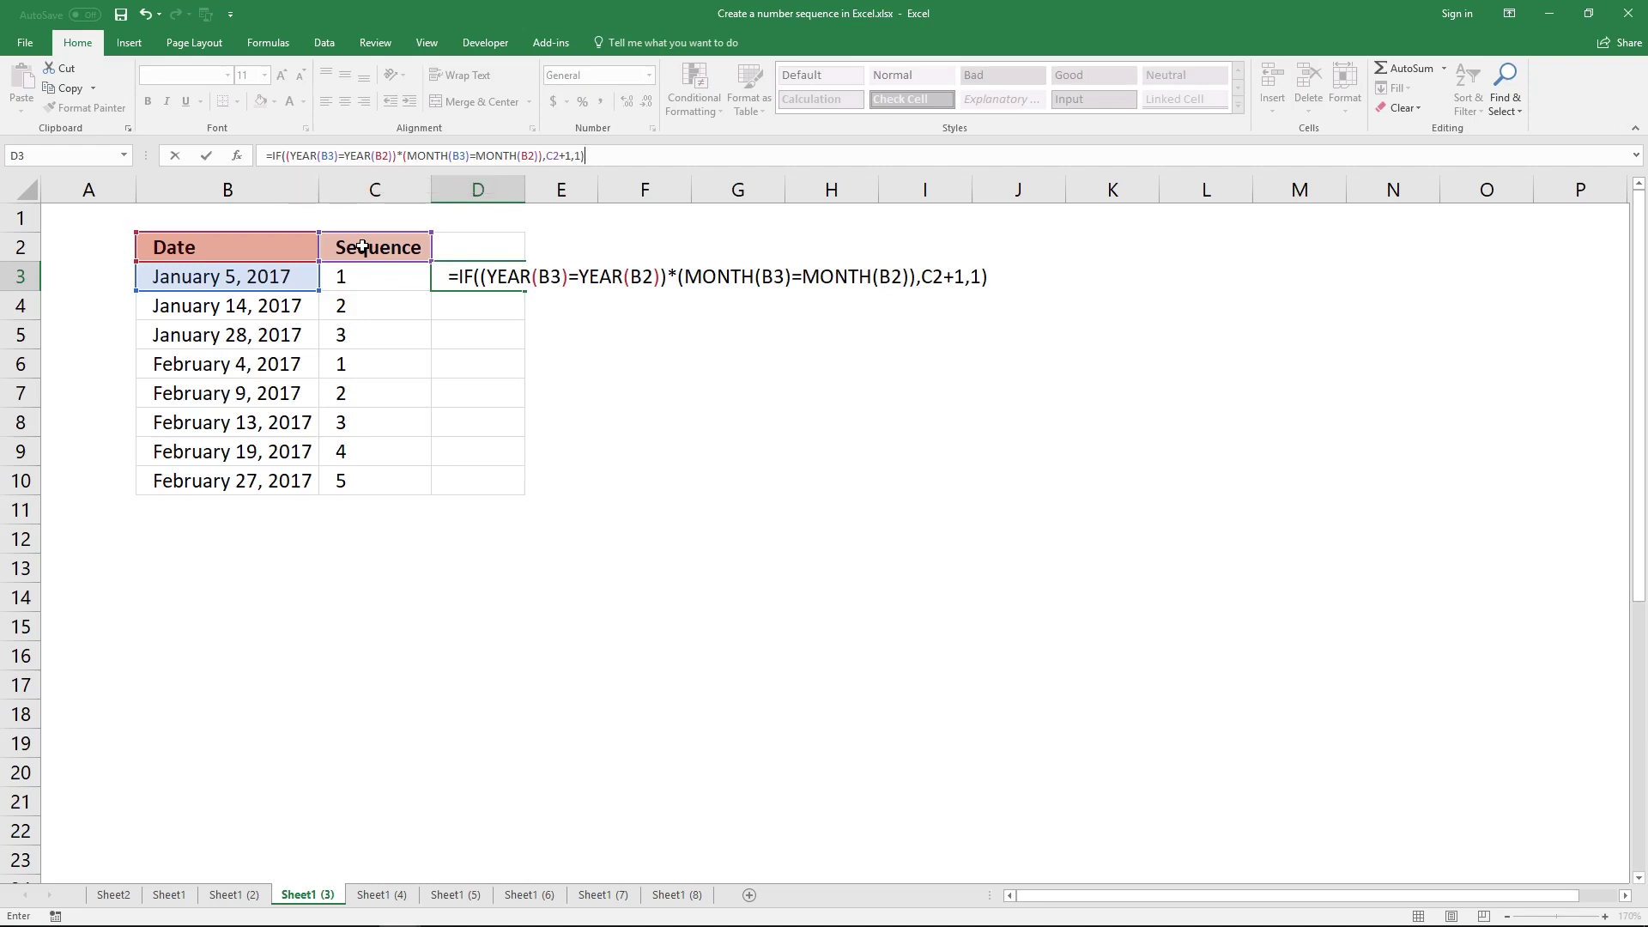
{"action": "key", "text": "Return"}
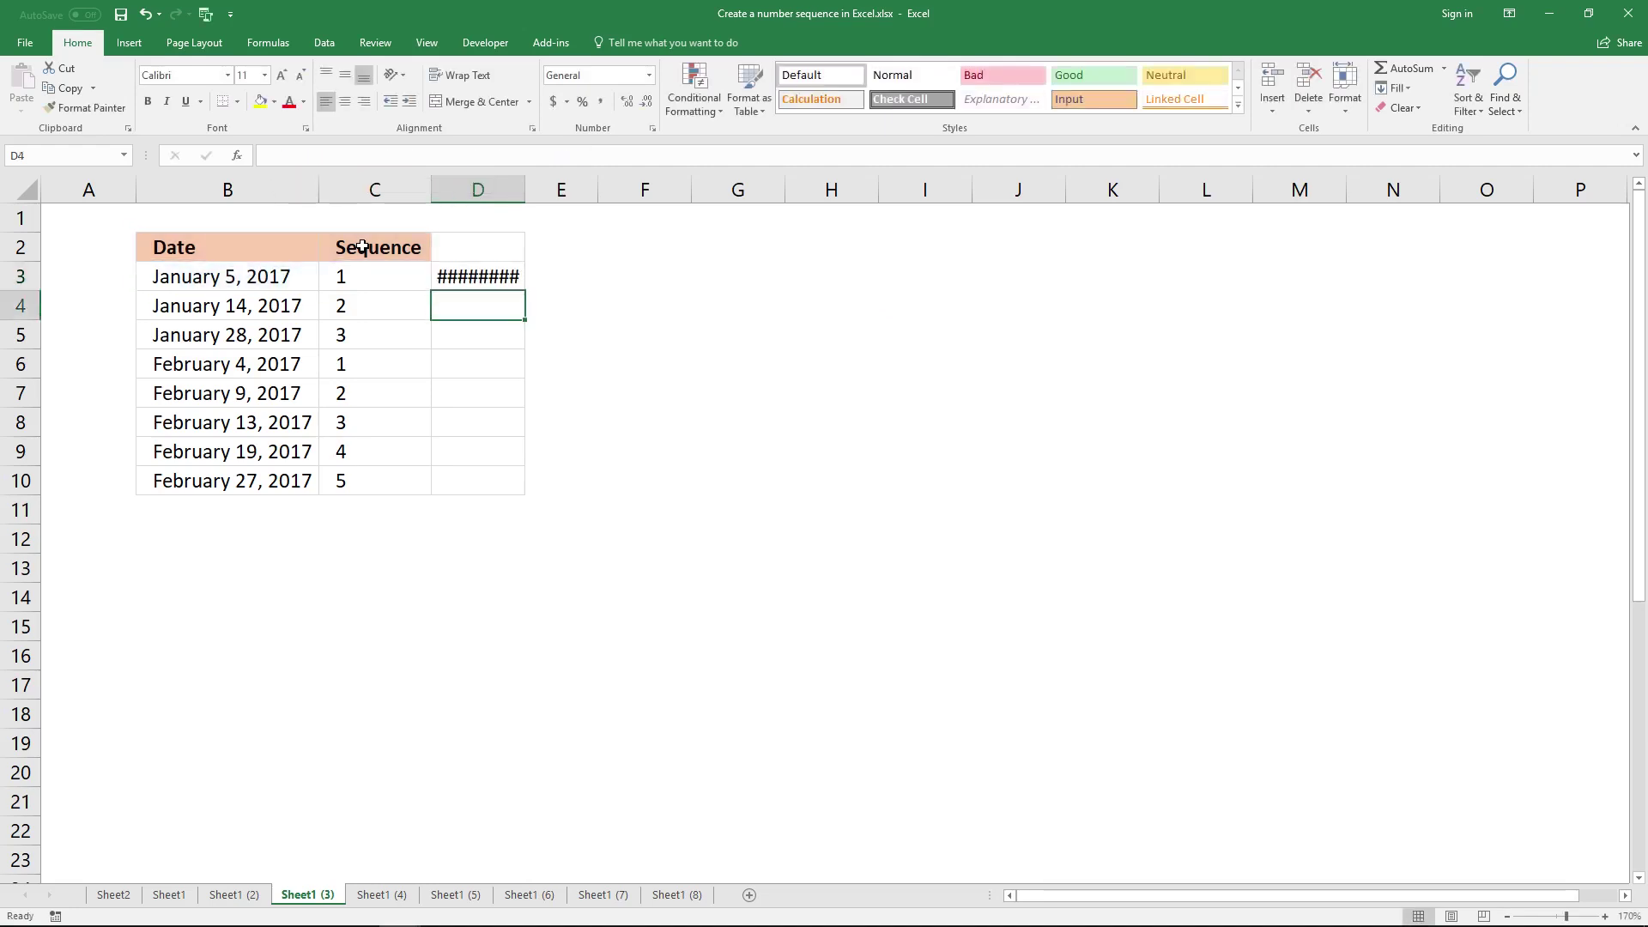
- Re-enter the formula in D3 as an array formula
{"action": "left_click", "coordinate": [507, 279]}
{"action": "left_click", "coordinate": [623, 163]}
{"action": "key", "text": "ctrl+shift+Return"}
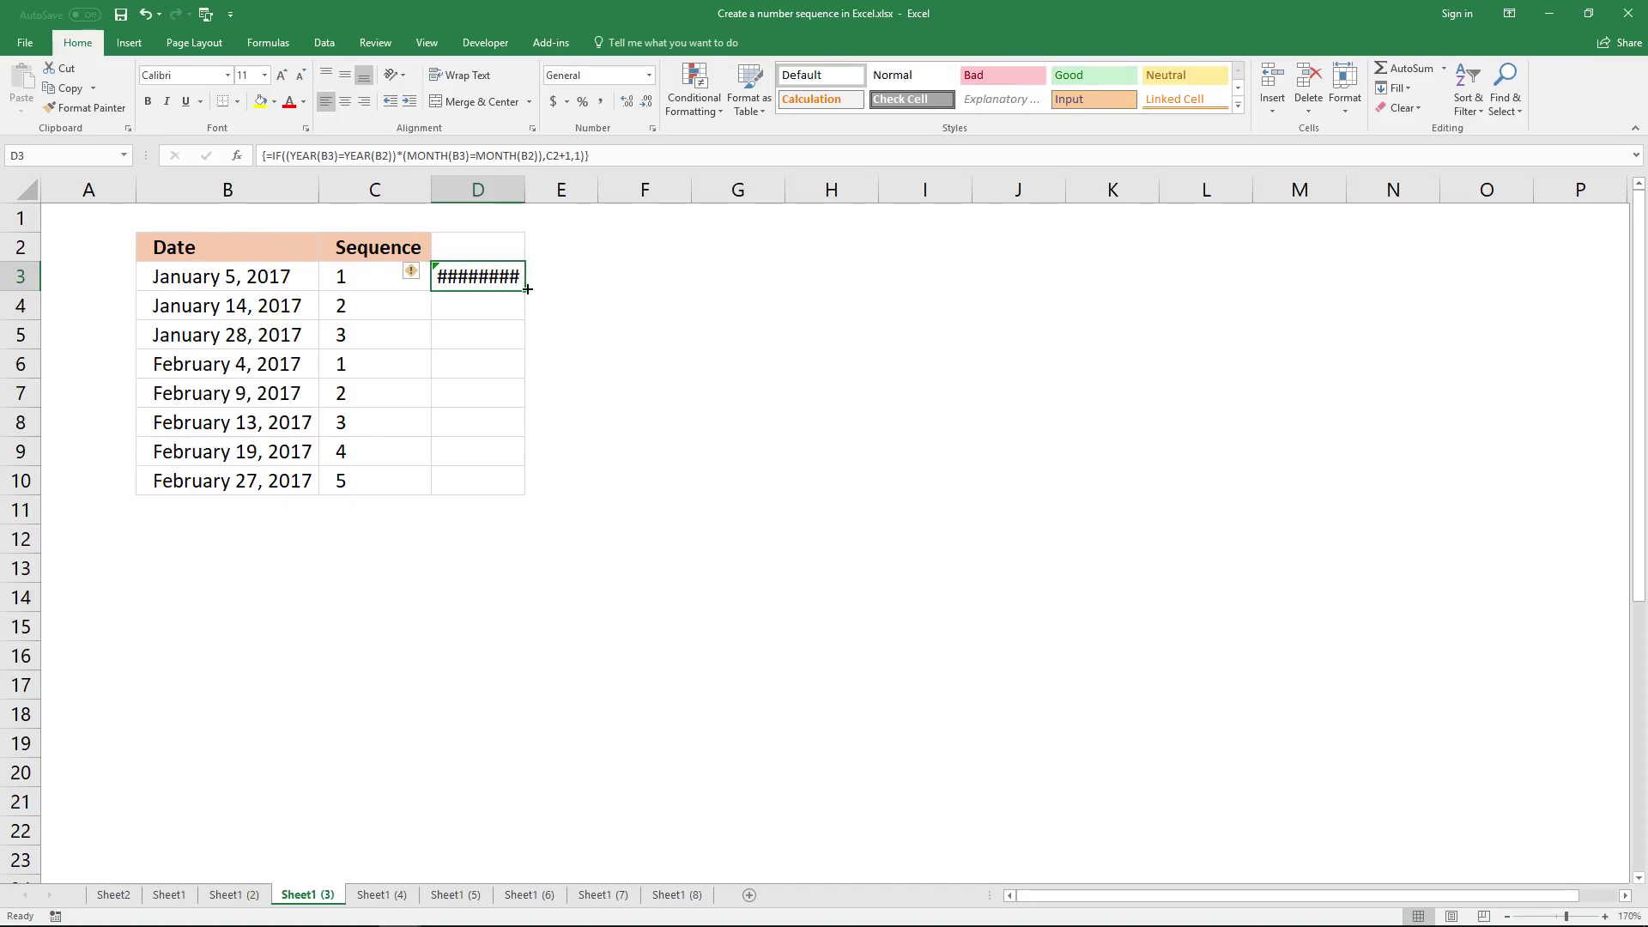
- Copy the D3 array formula down to D4, replace the content of D3 with 1, and select D4
{"action": "left_click_drag", "start_coordinate": [525, 292], "coordinate": [526, 319]}
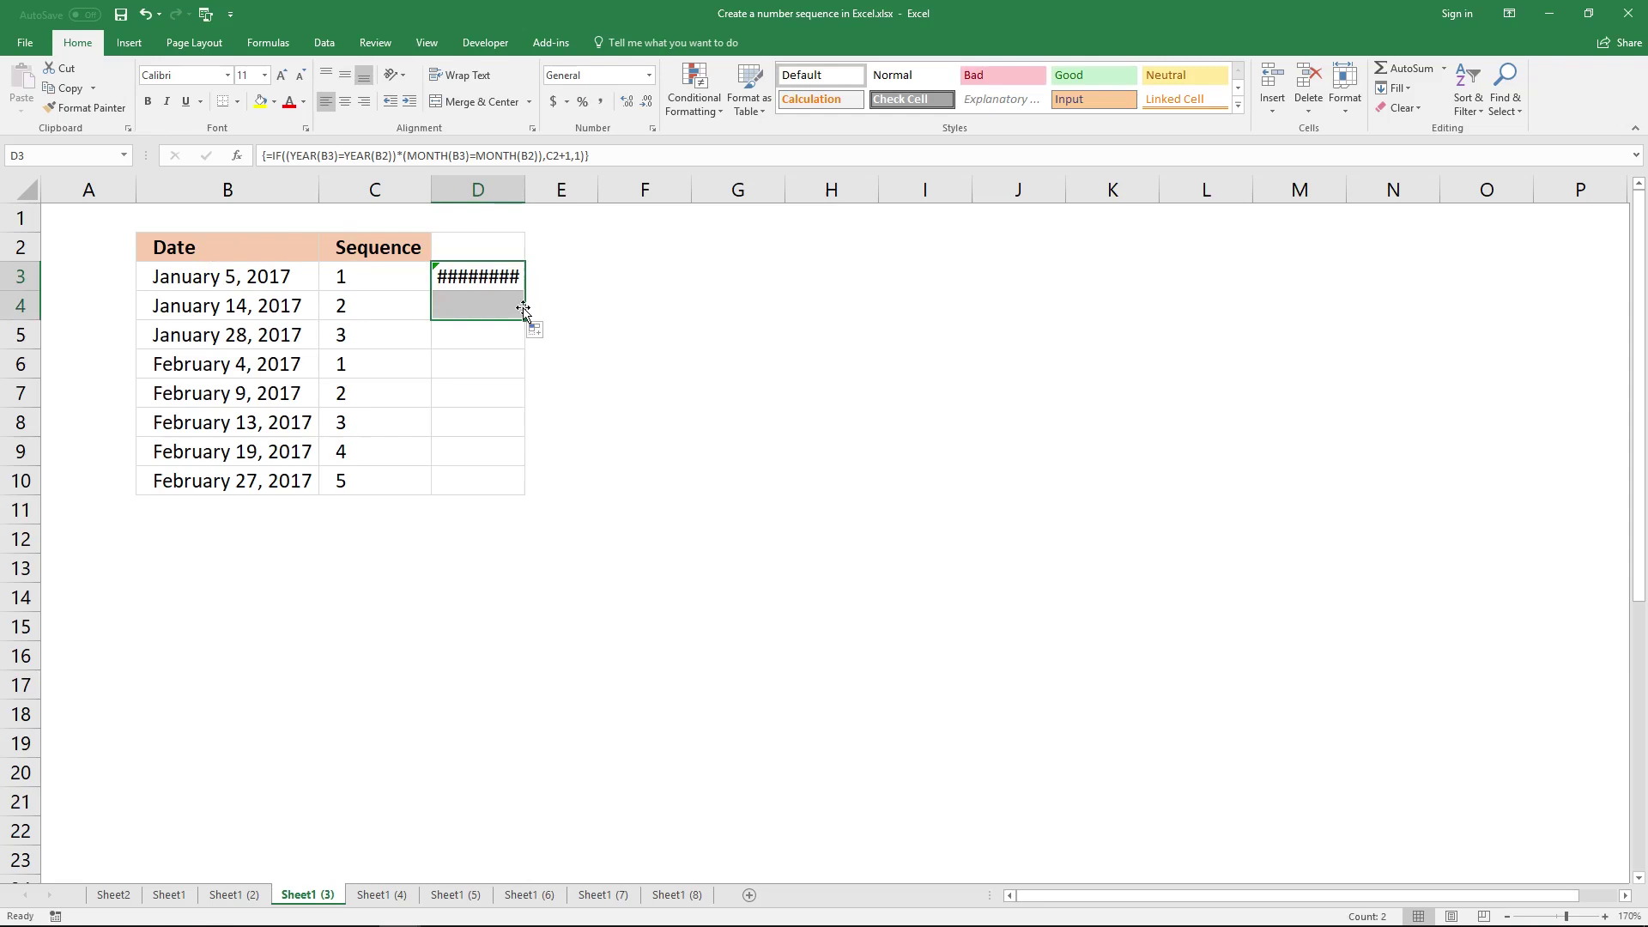
{"action": "left_click", "coordinate": [476, 307]}
{"action": "left_click", "coordinate": [482, 276]}
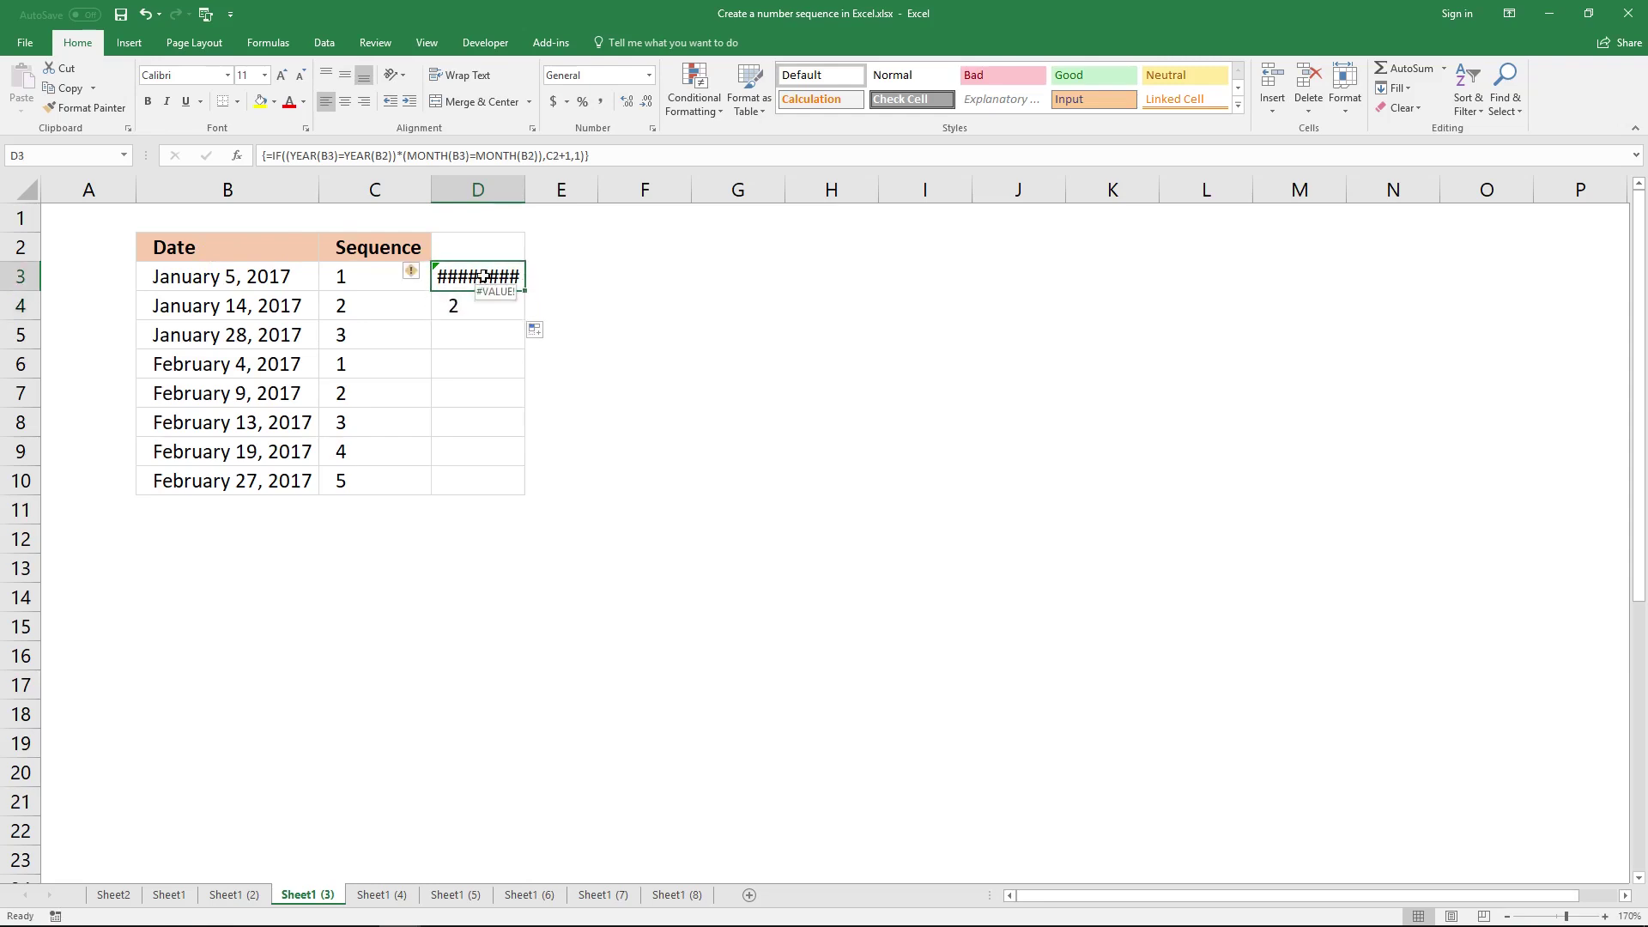
{"action": "double_click", "coordinate": [483, 276]}
{"action": "key", "text": "ctrl+shift+Return"}
{"action": "left_click", "coordinate": [508, 306]}
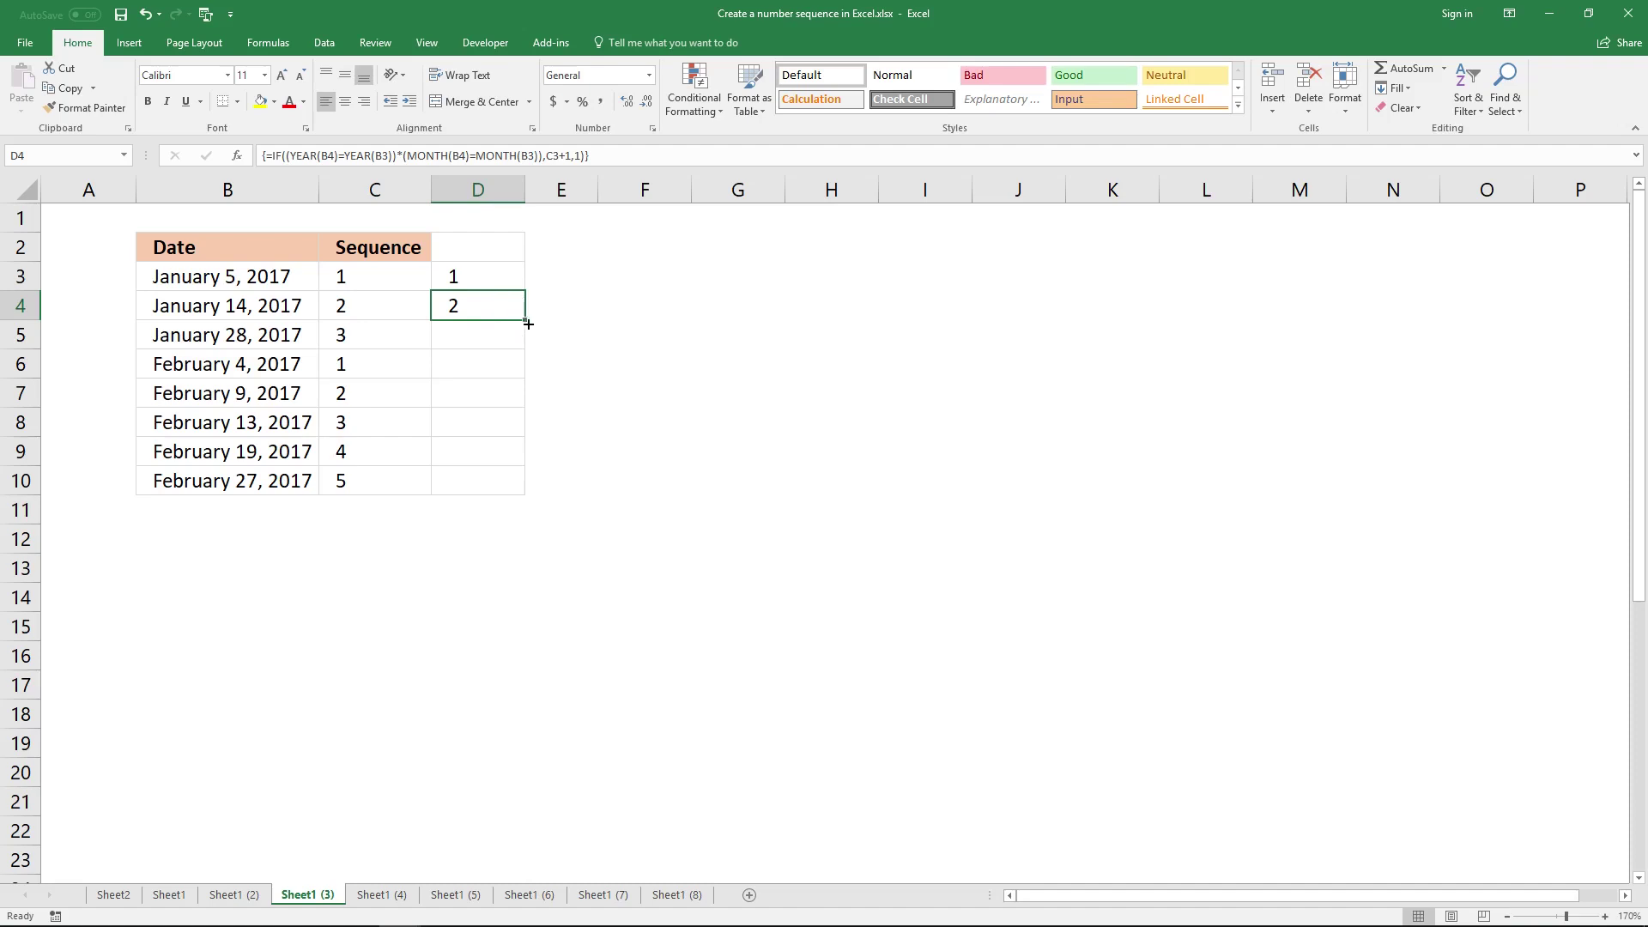
- Fill the D4 array formula down through D10 and check the formula in D6 against the date in B6
{"action": "left_click", "coordinate": [526, 318]}
{"action": "left_click_drag", "start_coordinate": [527, 320], "coordinate": [516, 483]}
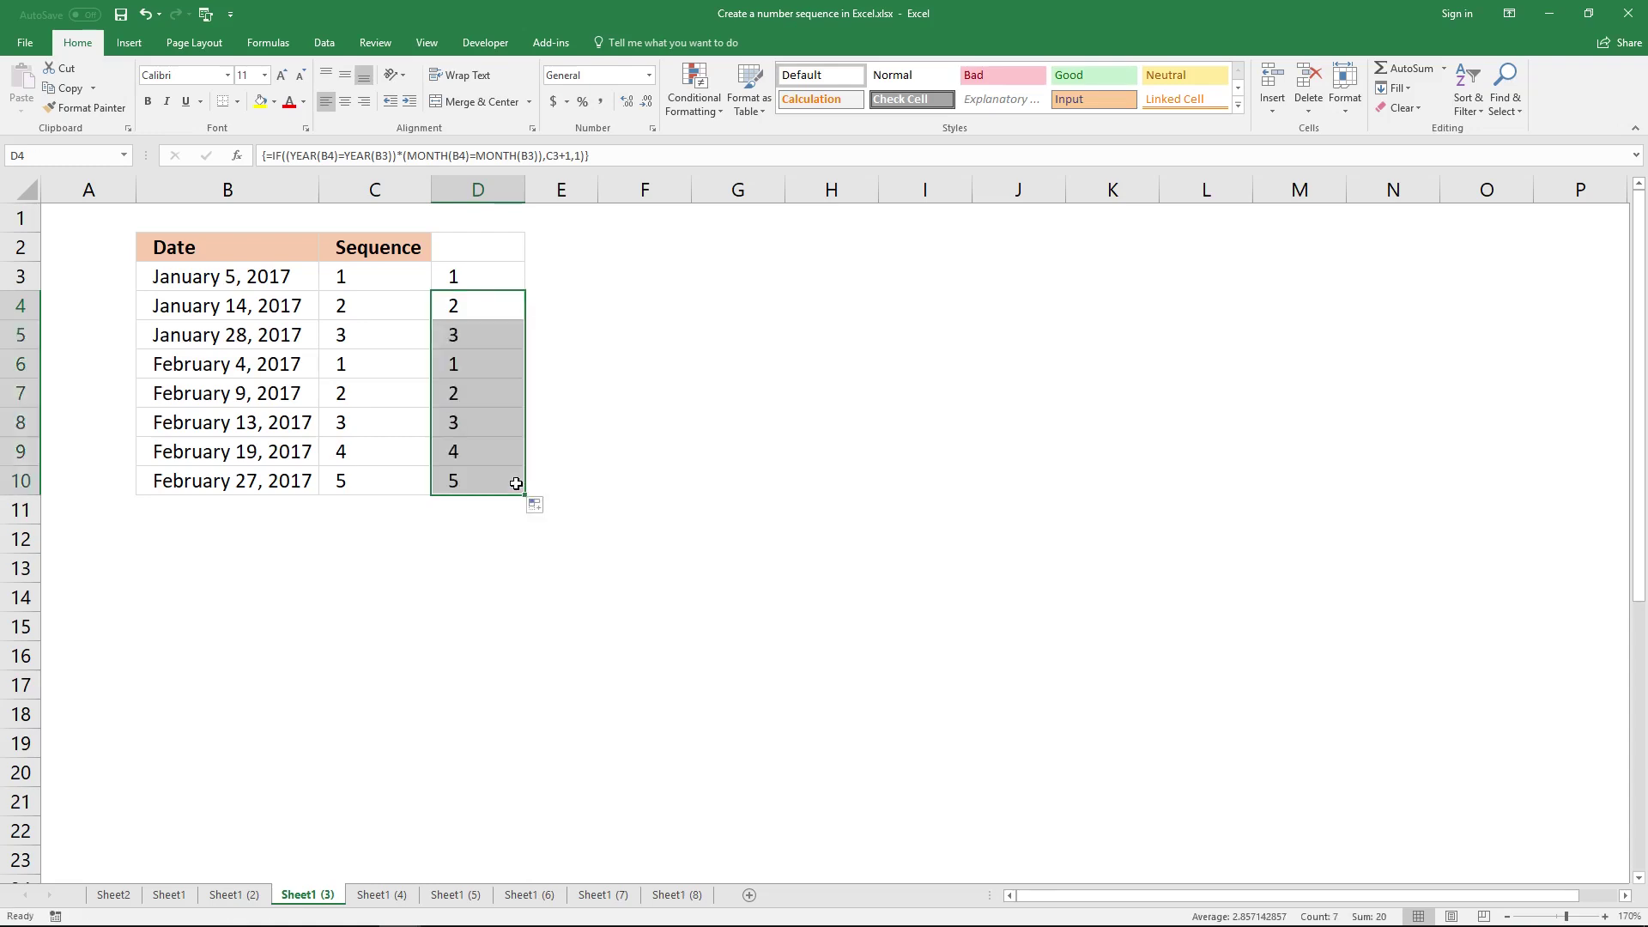
{"action": "left_click", "coordinate": [483, 367]}
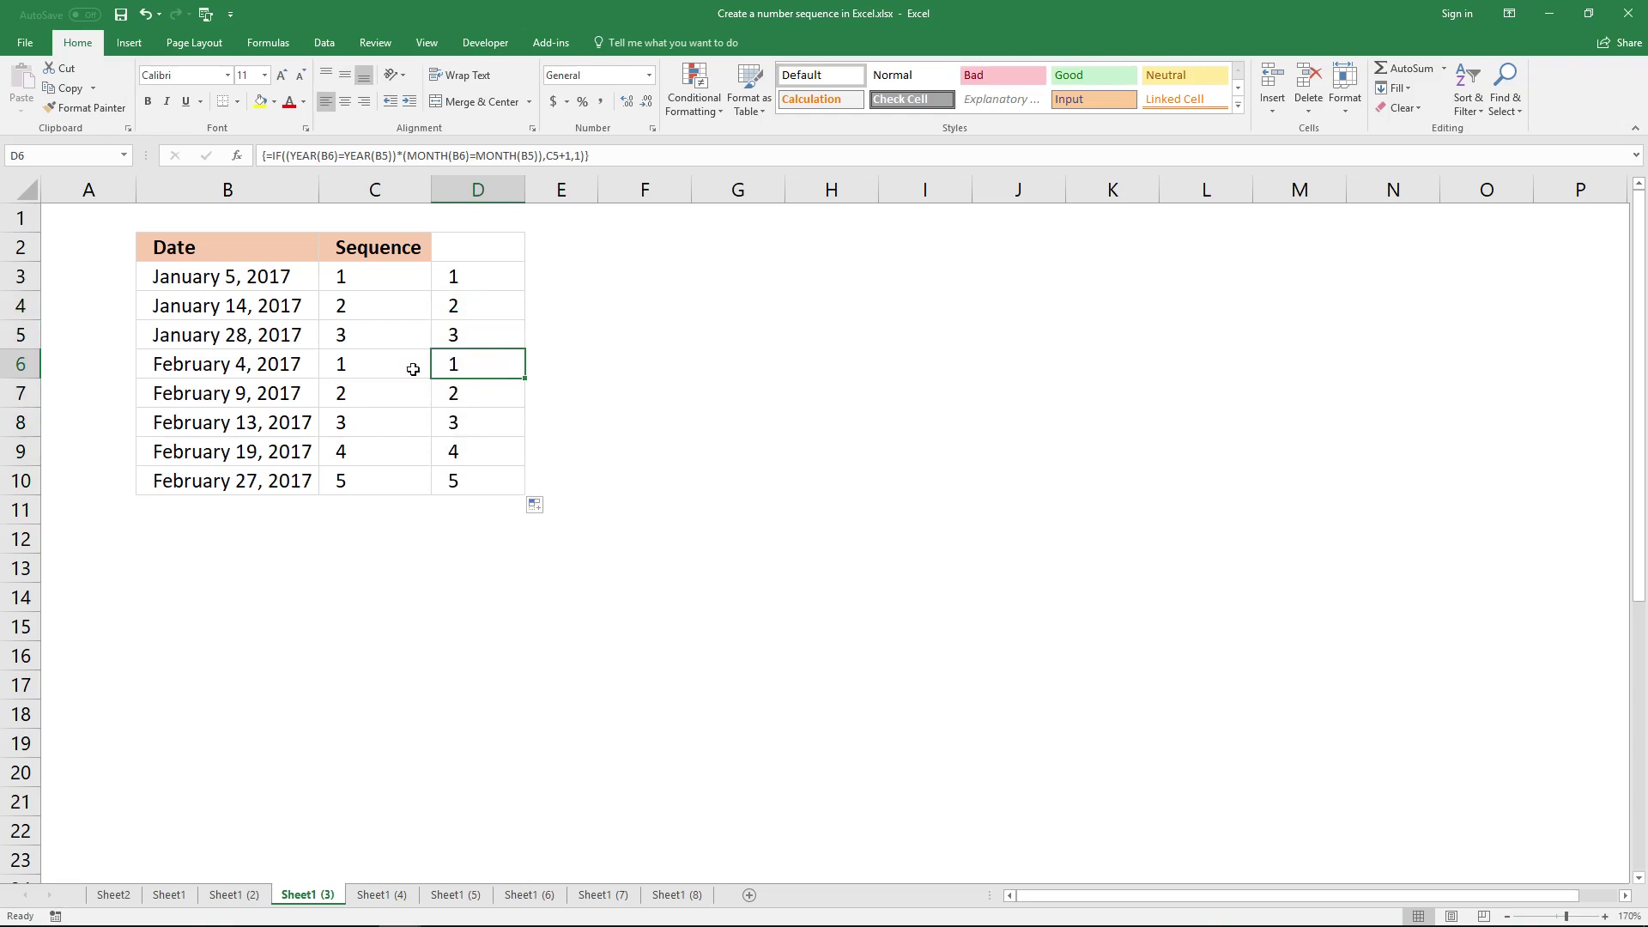
{"action": "left_click", "coordinate": [217, 364]}
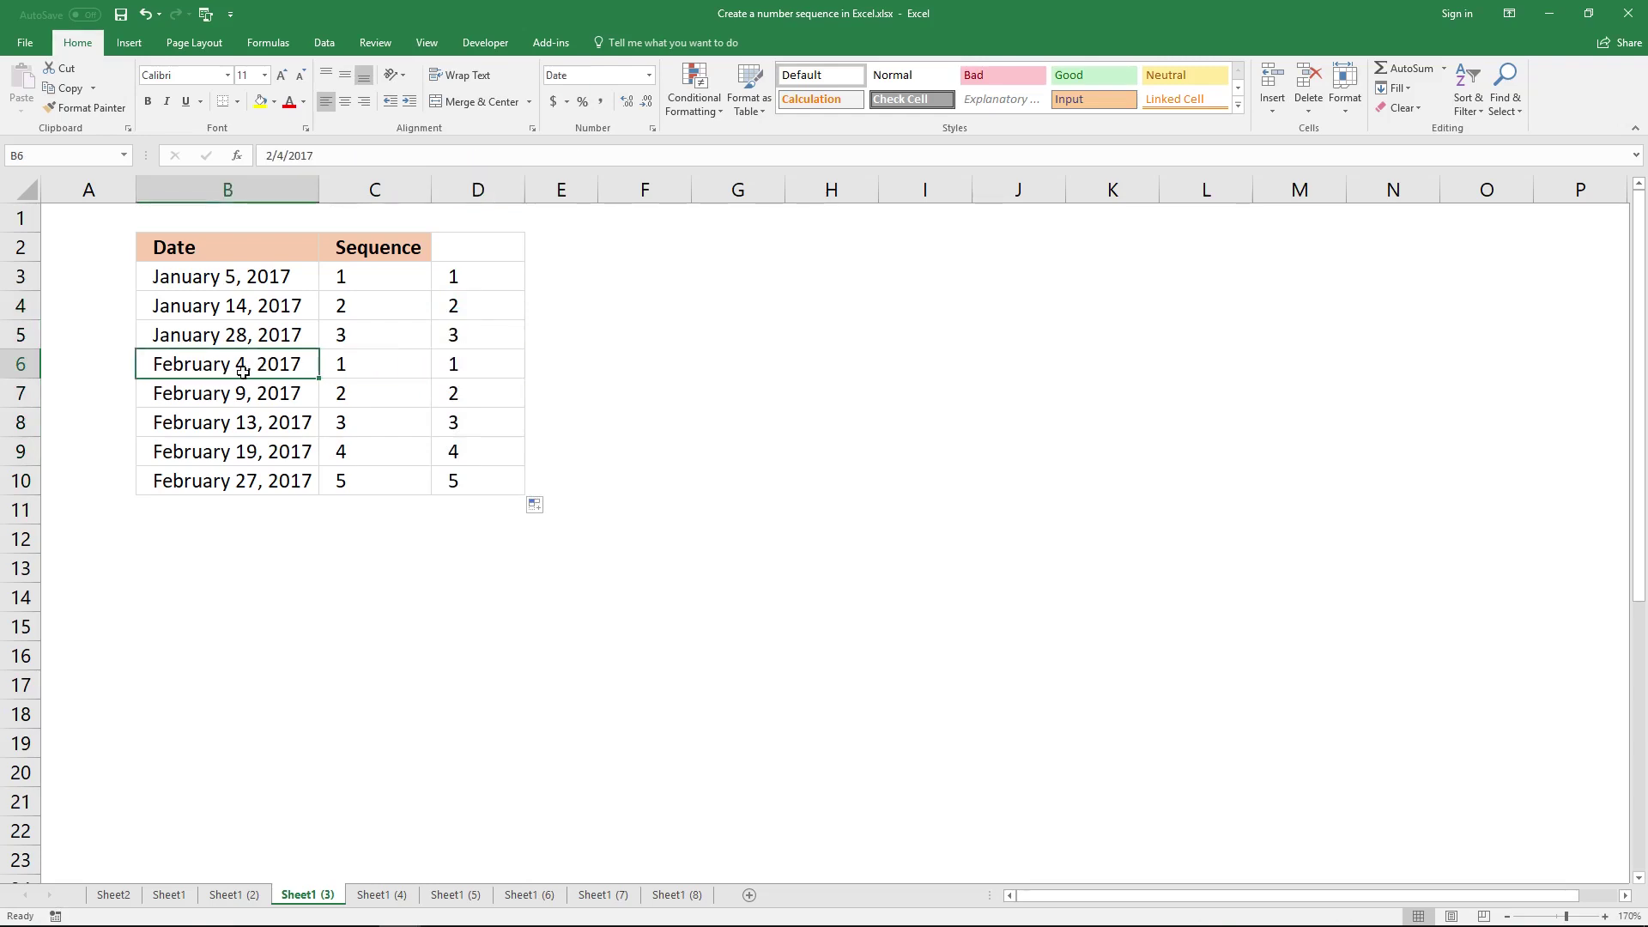
- Check the array formulas in D6 through D8 against the list of dates in B3:B10
{"action": "left_click", "coordinate": [486, 391]}
{"action": "left_click", "coordinate": [487, 410]}
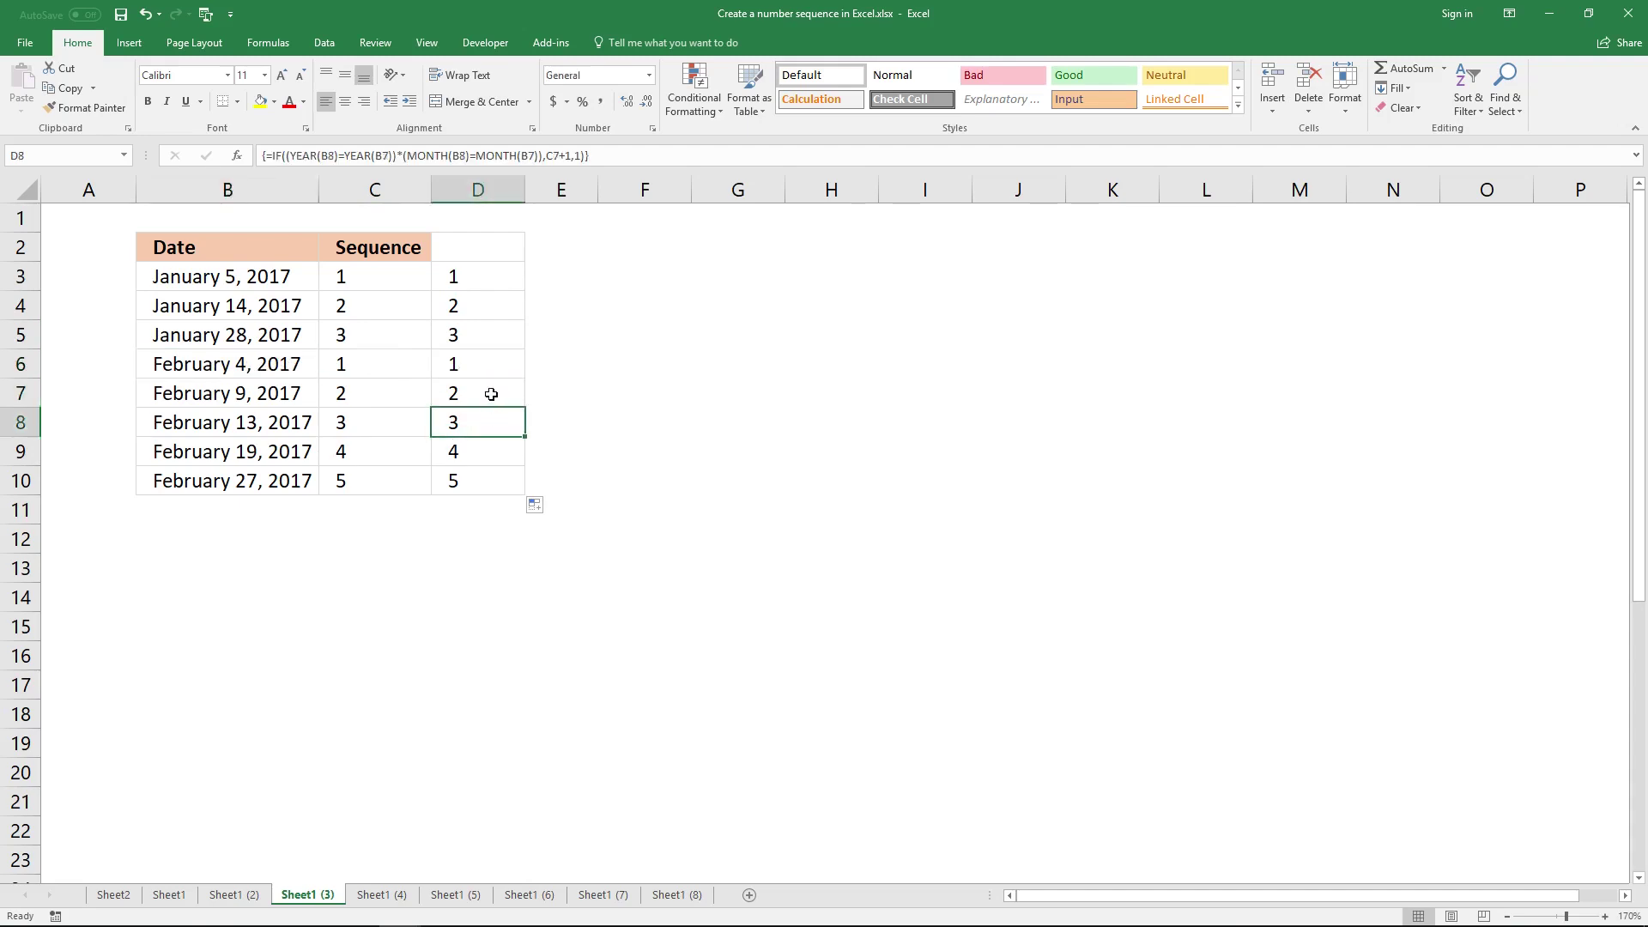
{"action": "left_click", "coordinate": [489, 394]}
{"action": "left_click", "coordinate": [486, 367]}
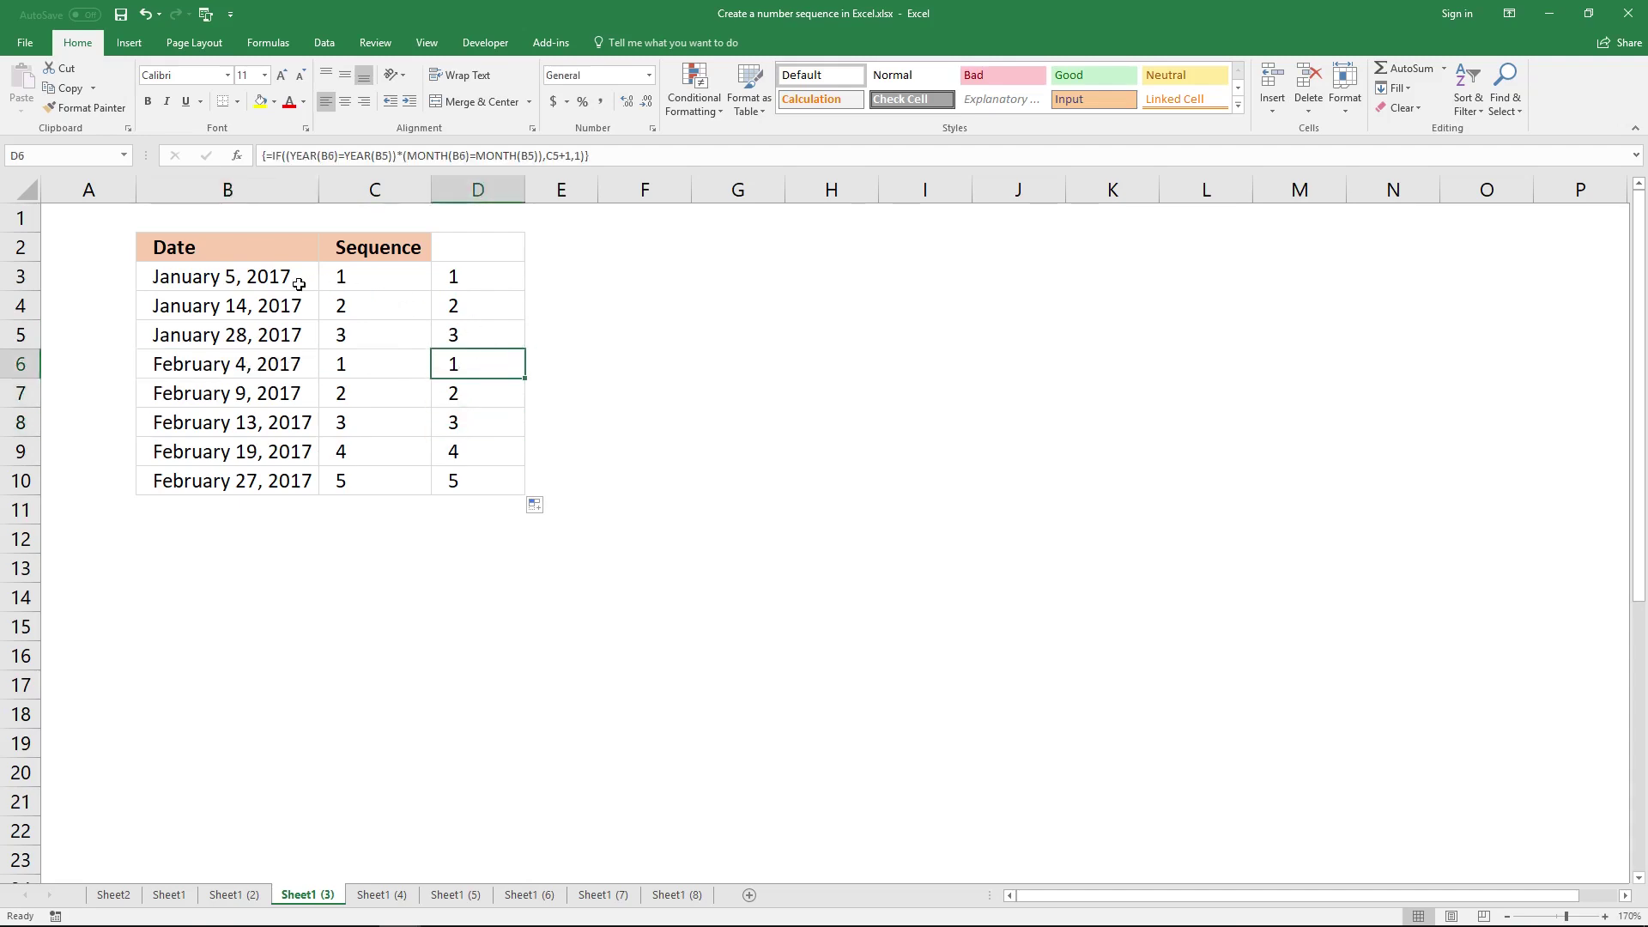
{"action": "left_click_drag", "start_coordinate": [296, 279], "coordinate": [292, 479]}
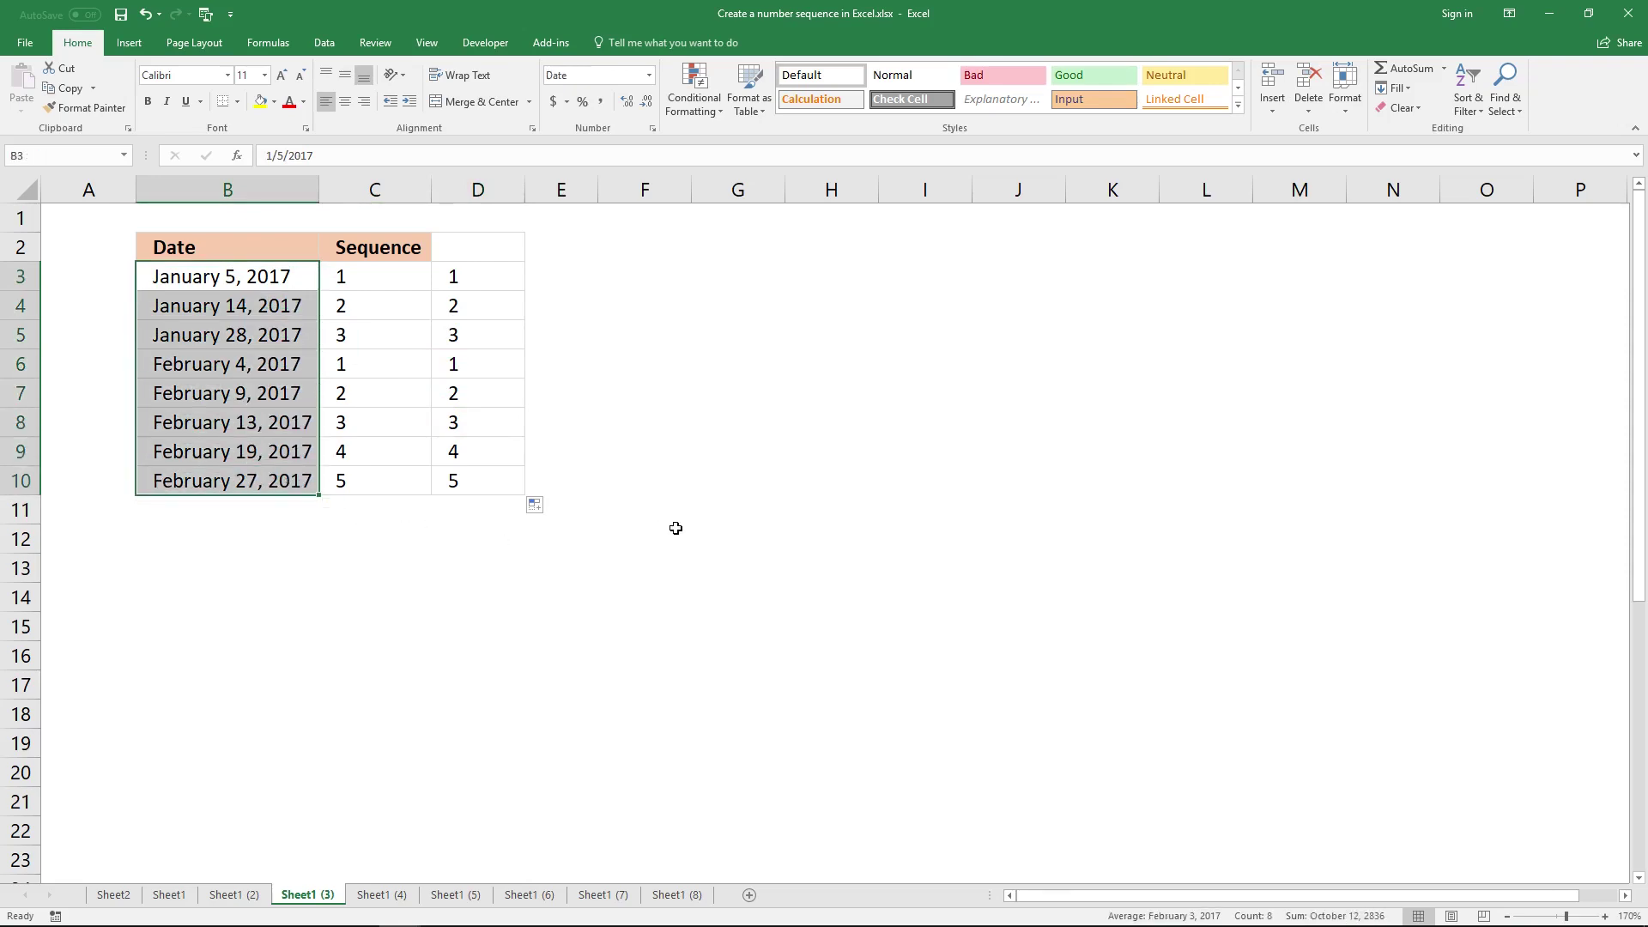
- Switch to the Sheet1 (4) worksheet and examine the unsorted dates in B3:B10 and the sequence formula in C3
{"action": "key", "text": "ctrl+Page_Down"}
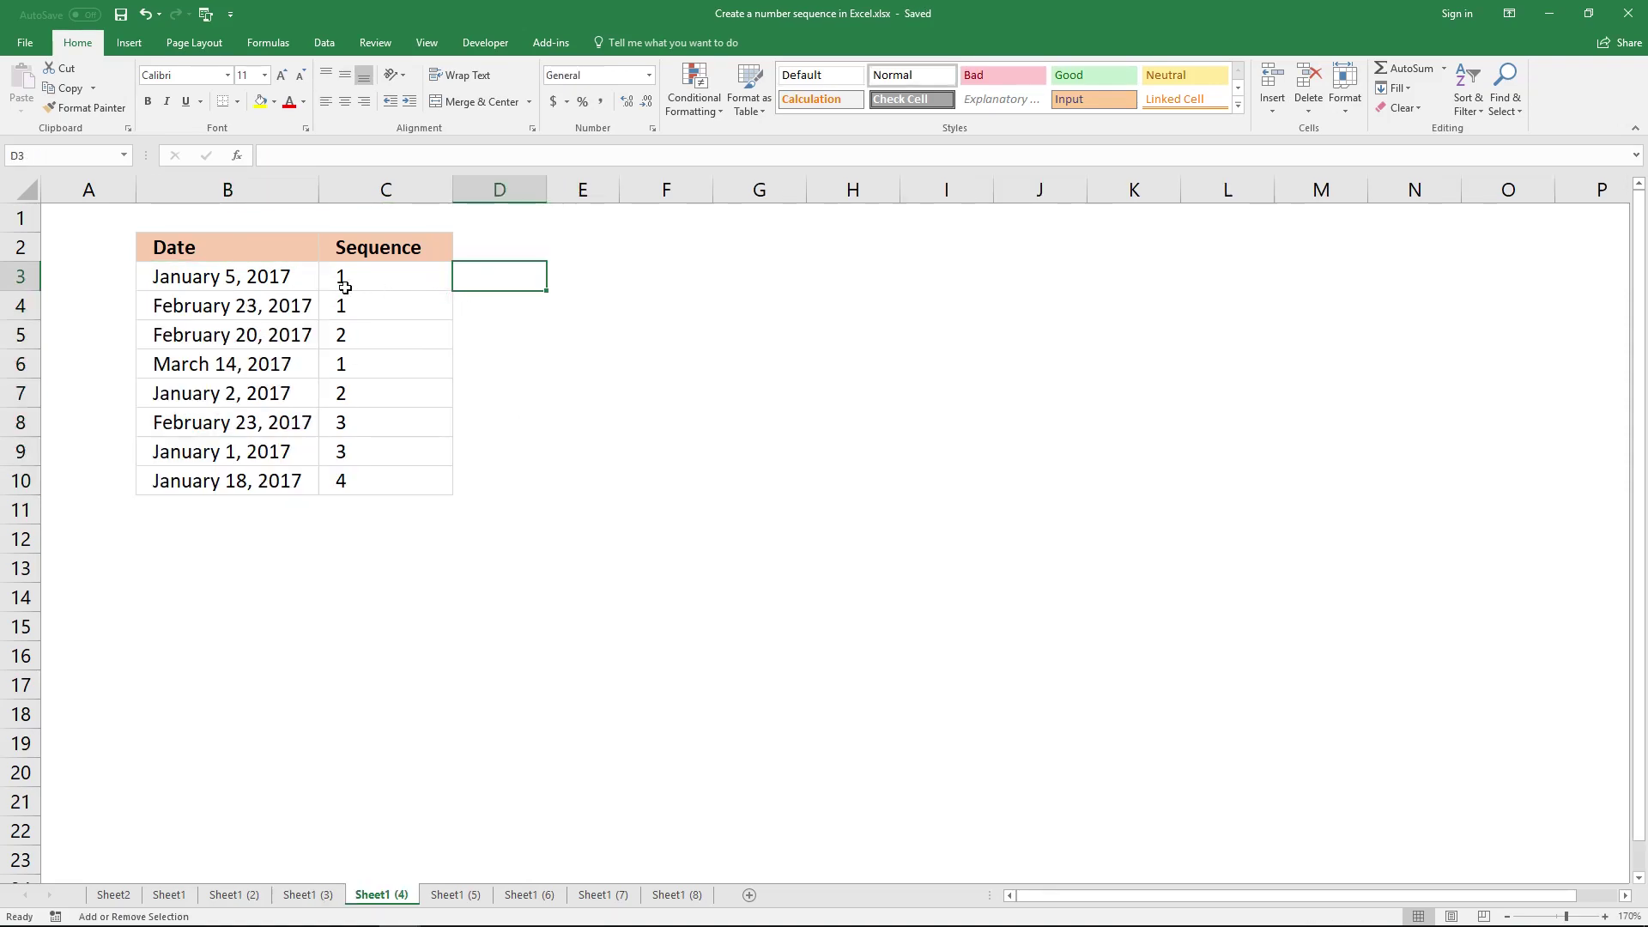
{"action": "key", "text": "shift+F8"}
{"action": "left_click_drag", "start_coordinate": [292, 279], "coordinate": [292, 471]}
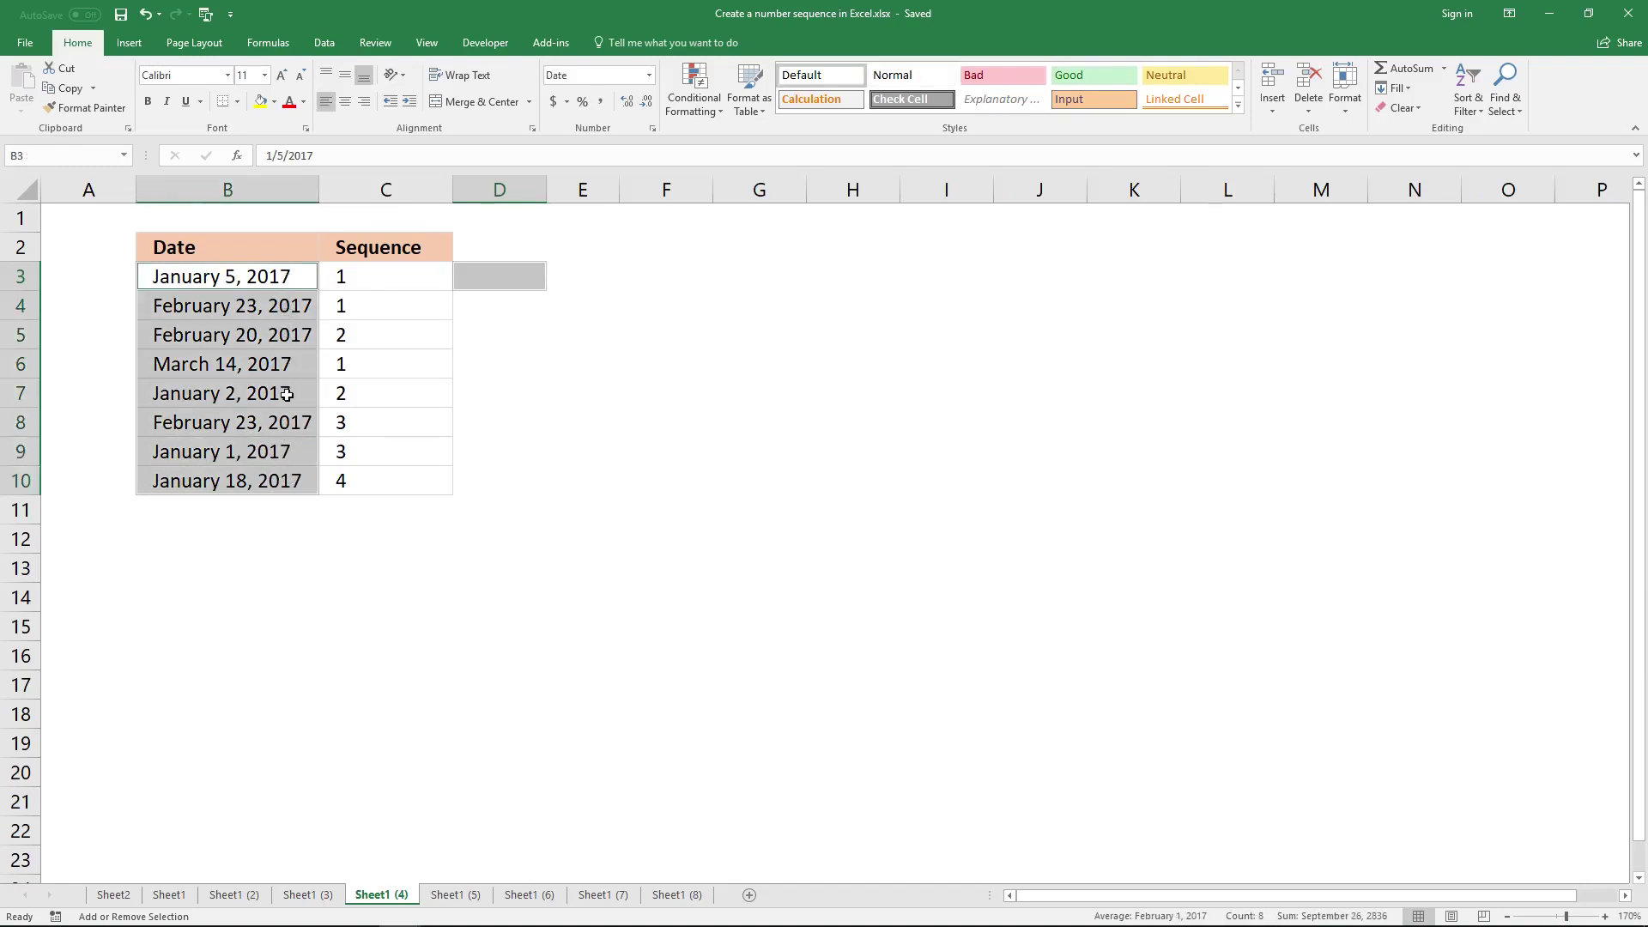
{"action": "left_click", "coordinate": [407, 277]}
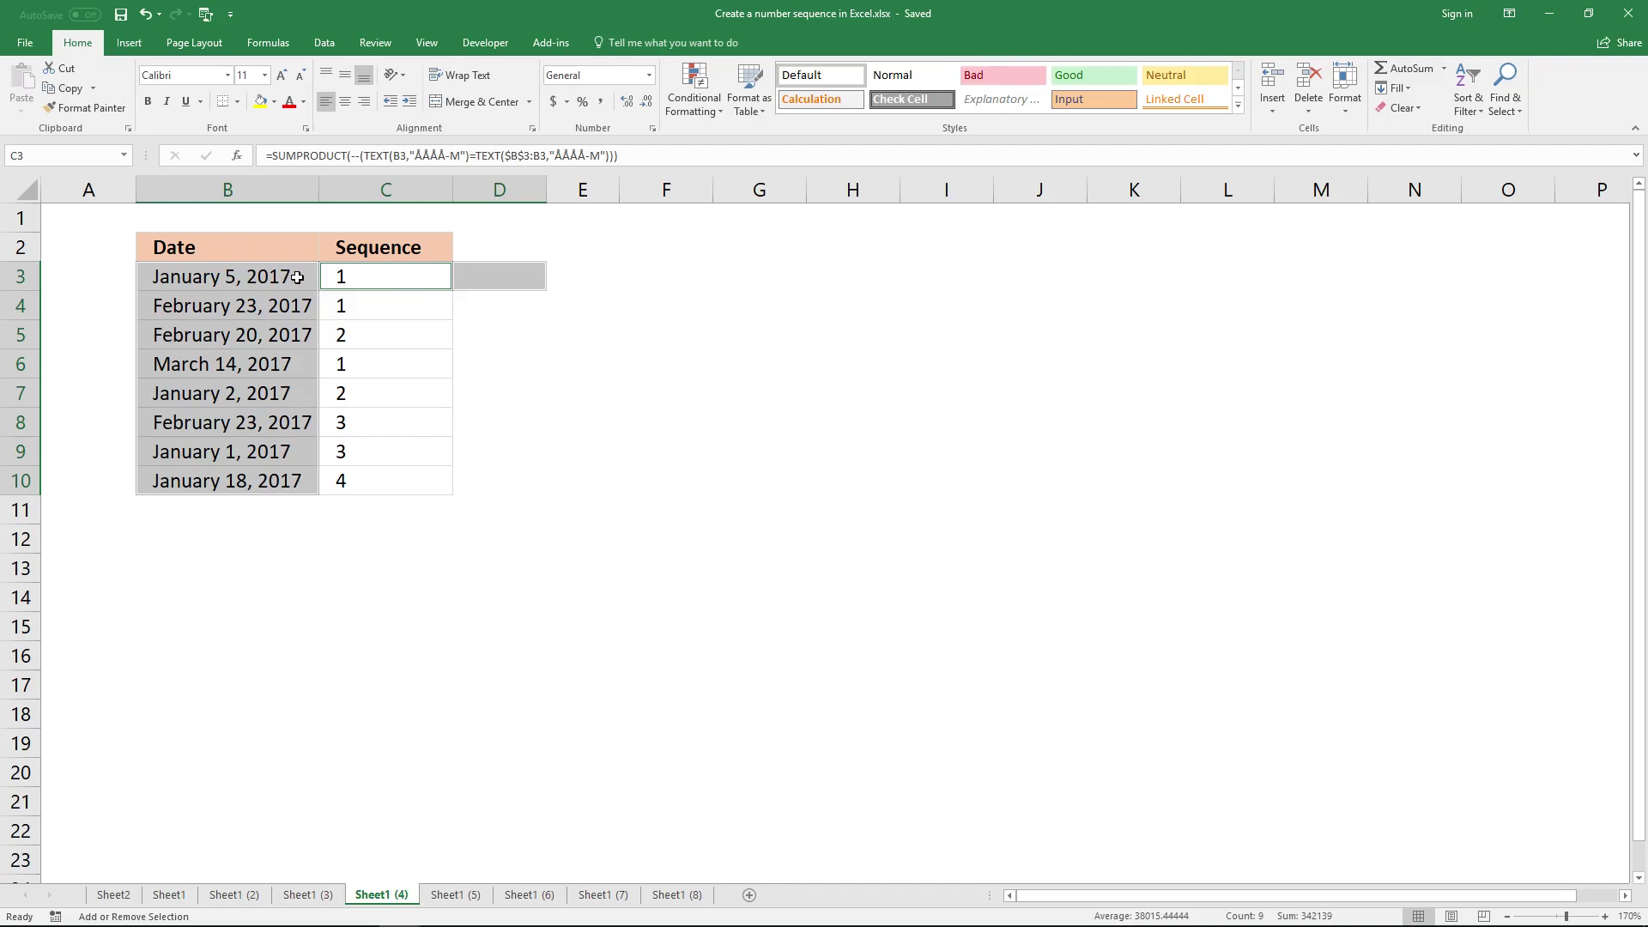
{"action": "left_click", "coordinate": [364, 281]}
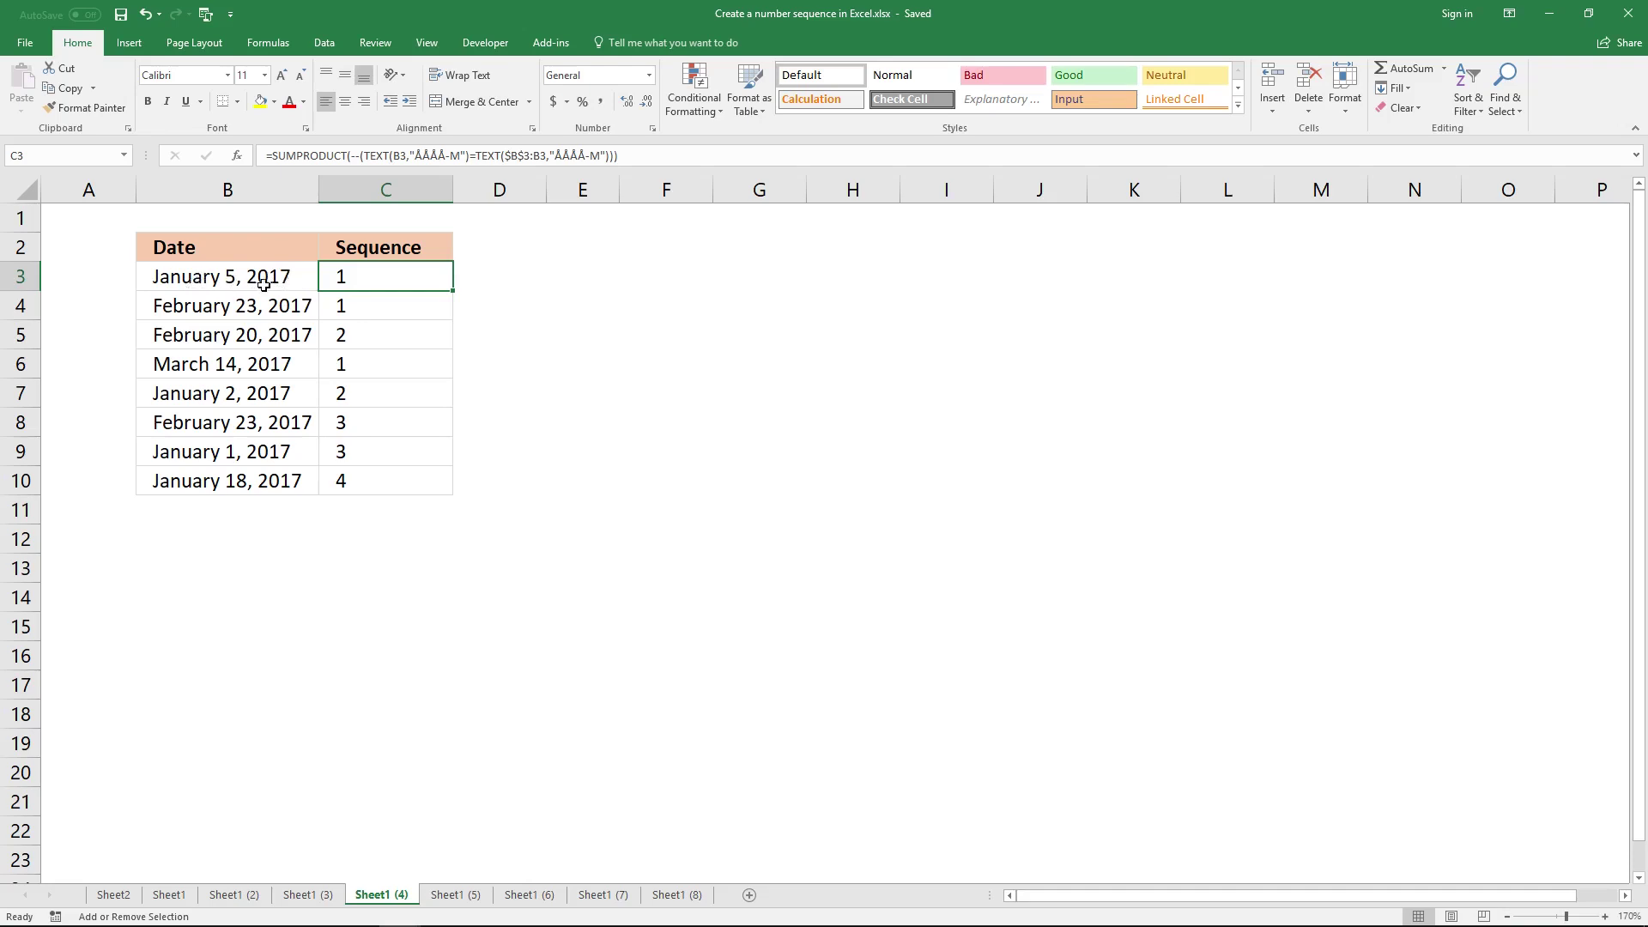
- Compare the dates in B4 through B7 with their sequence numbers and formulas in column C
{"action": "left_click", "coordinate": [245, 313]}
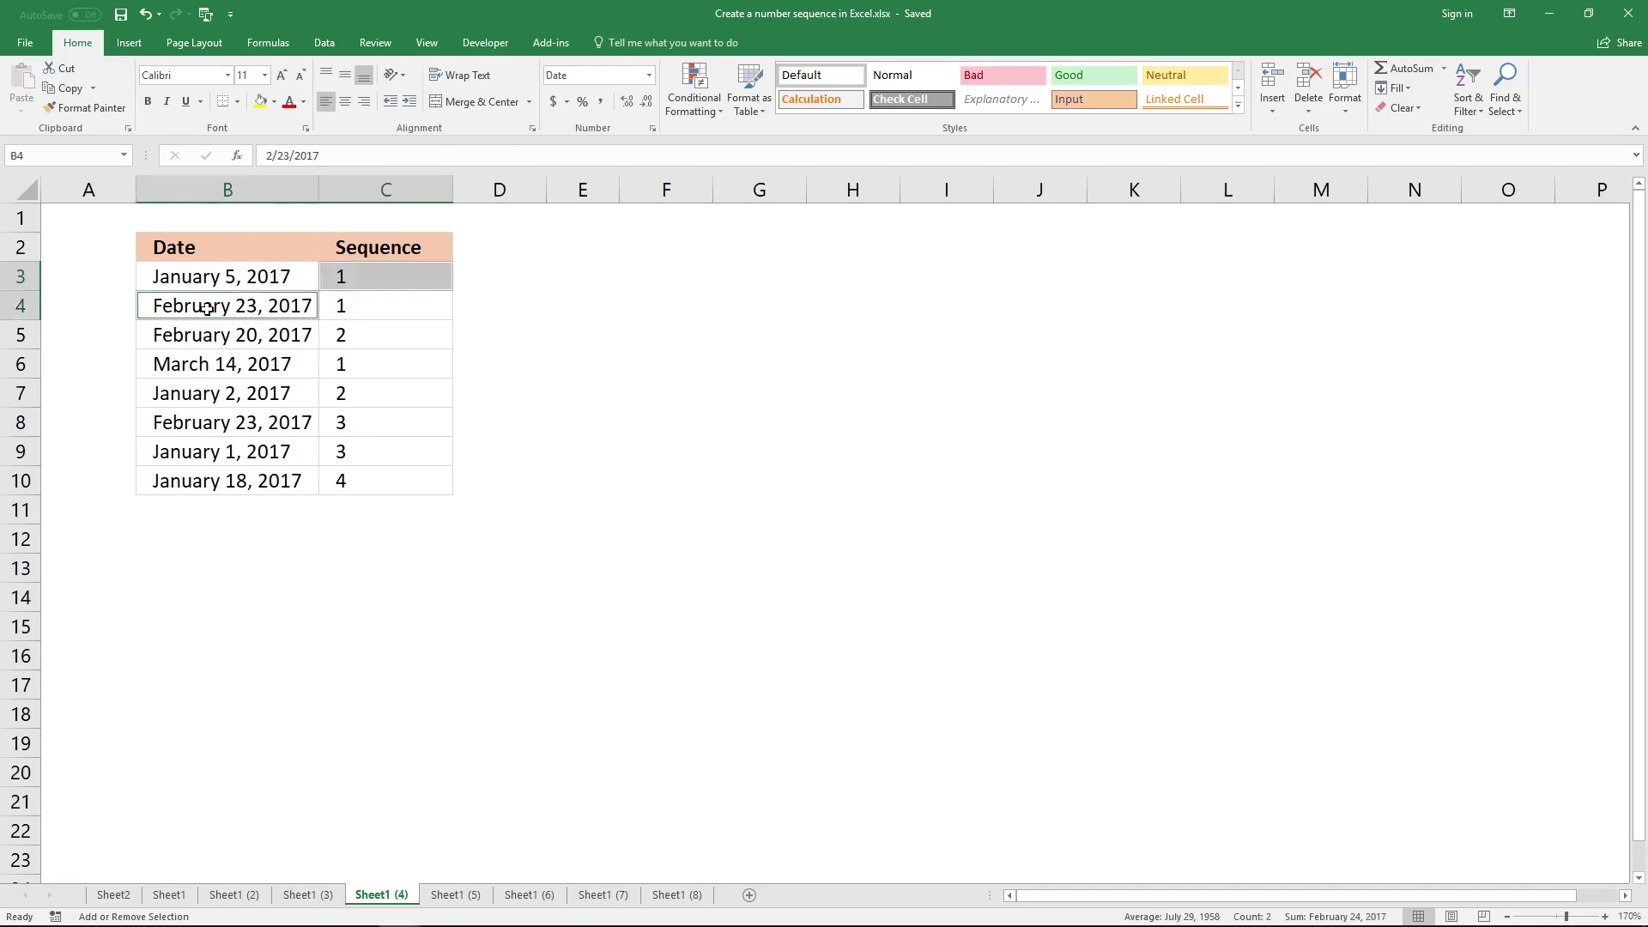
{"action": "left_click", "coordinate": [347, 306]}
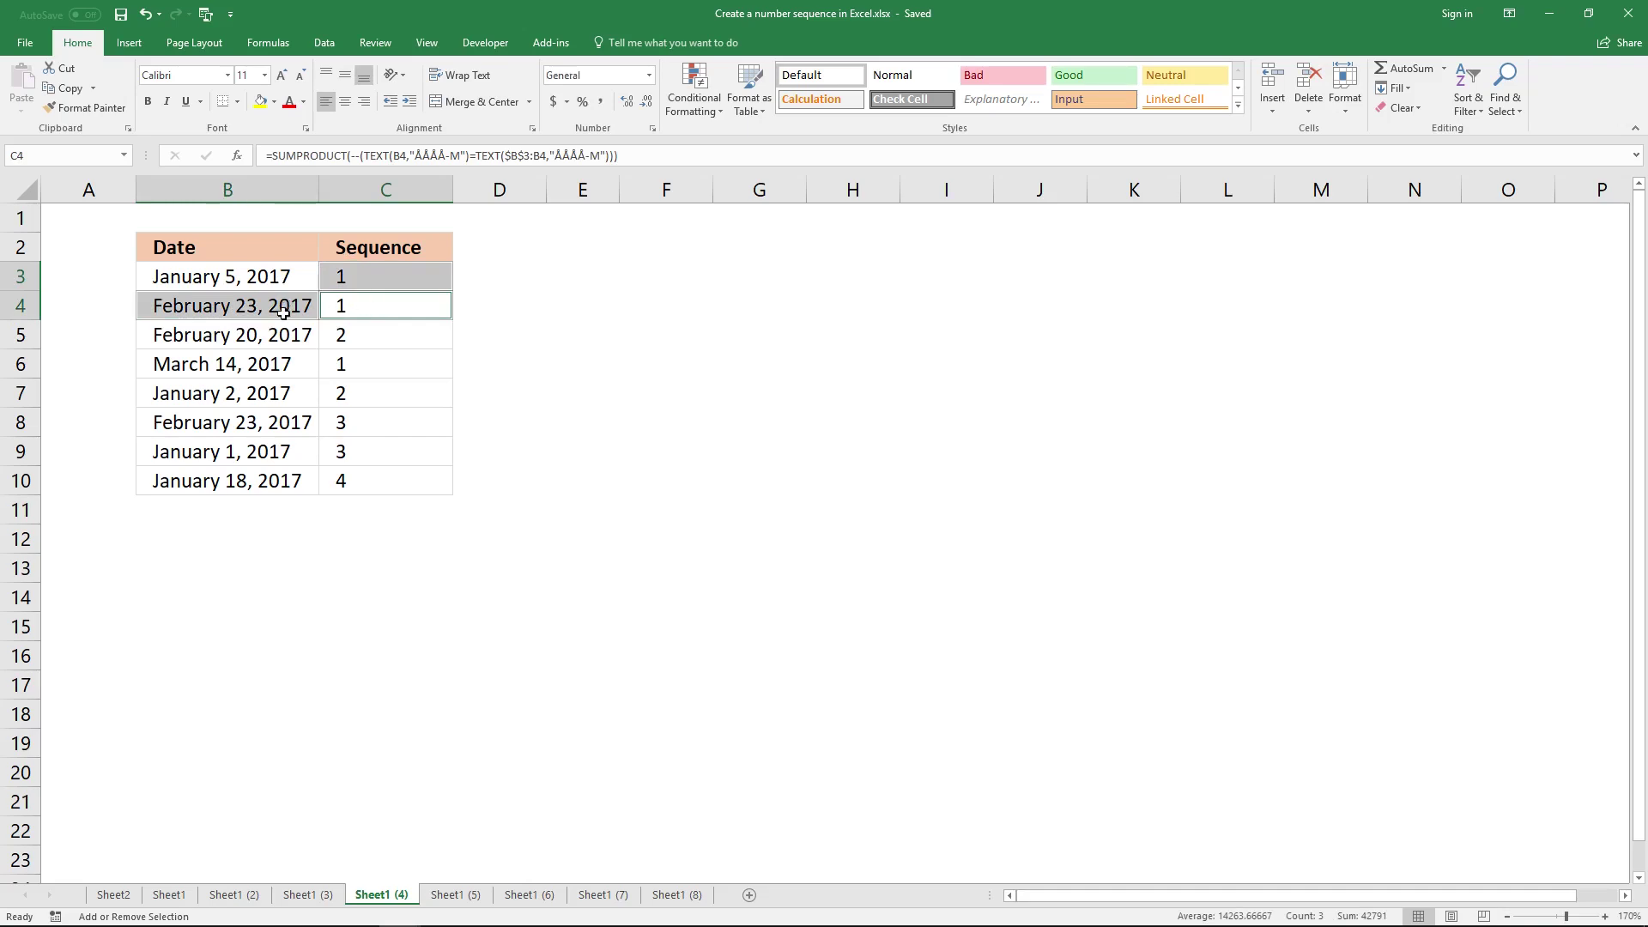
{"action": "left_click", "coordinate": [360, 307]}
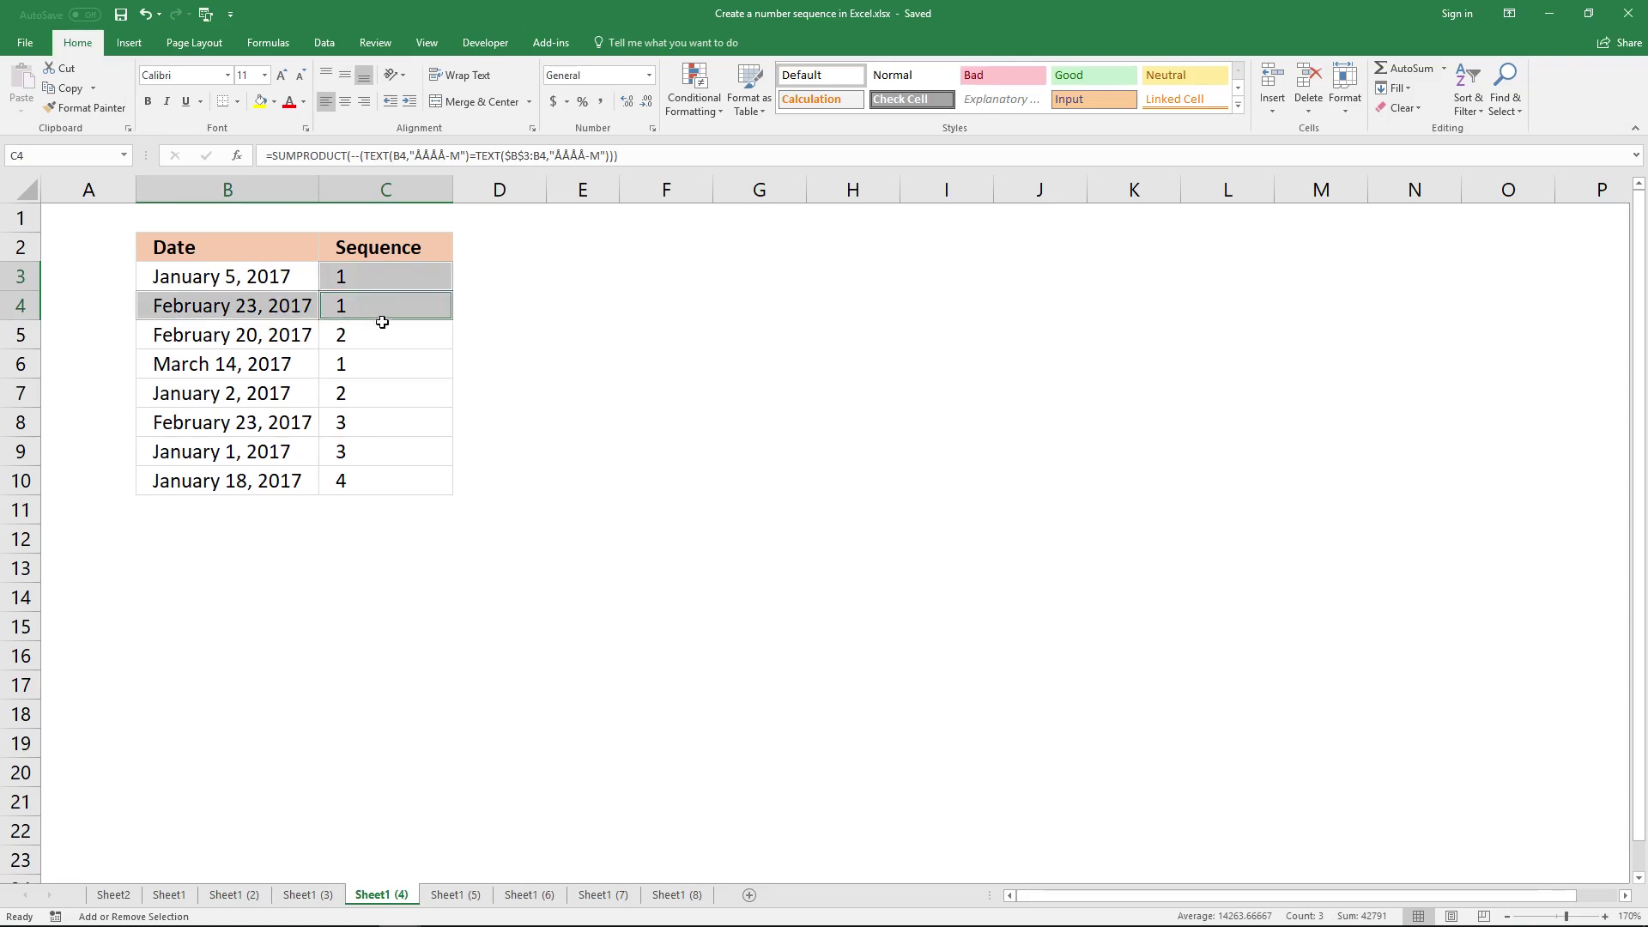
{"action": "left_click", "coordinate": [247, 337]}
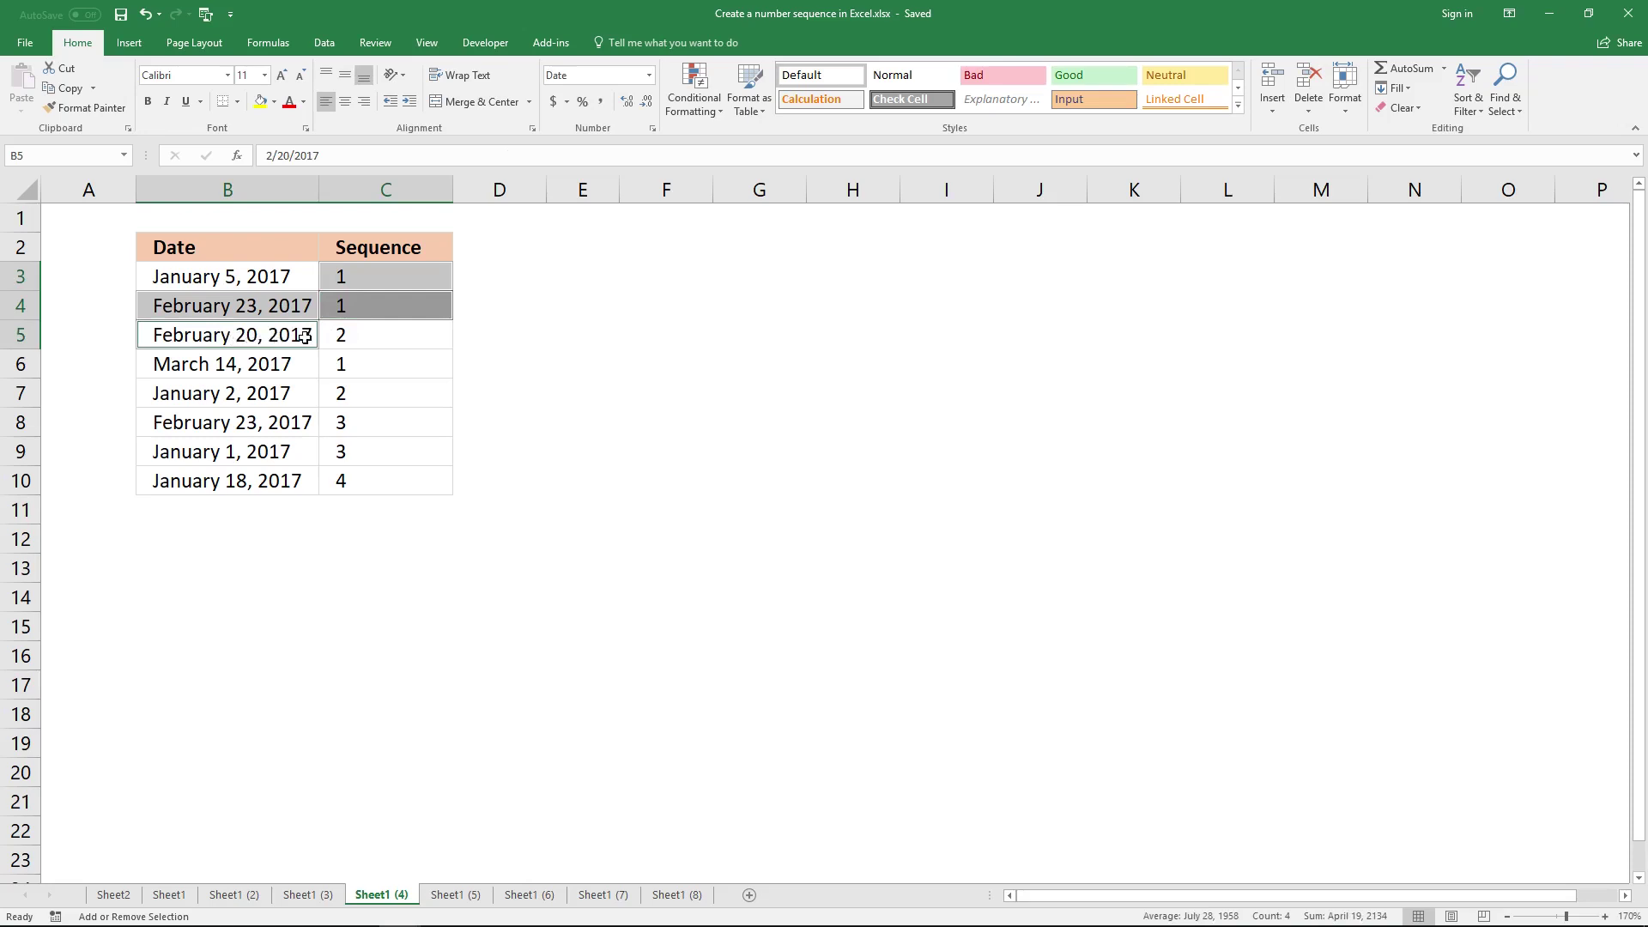
{"action": "left_click", "coordinate": [379, 330]}
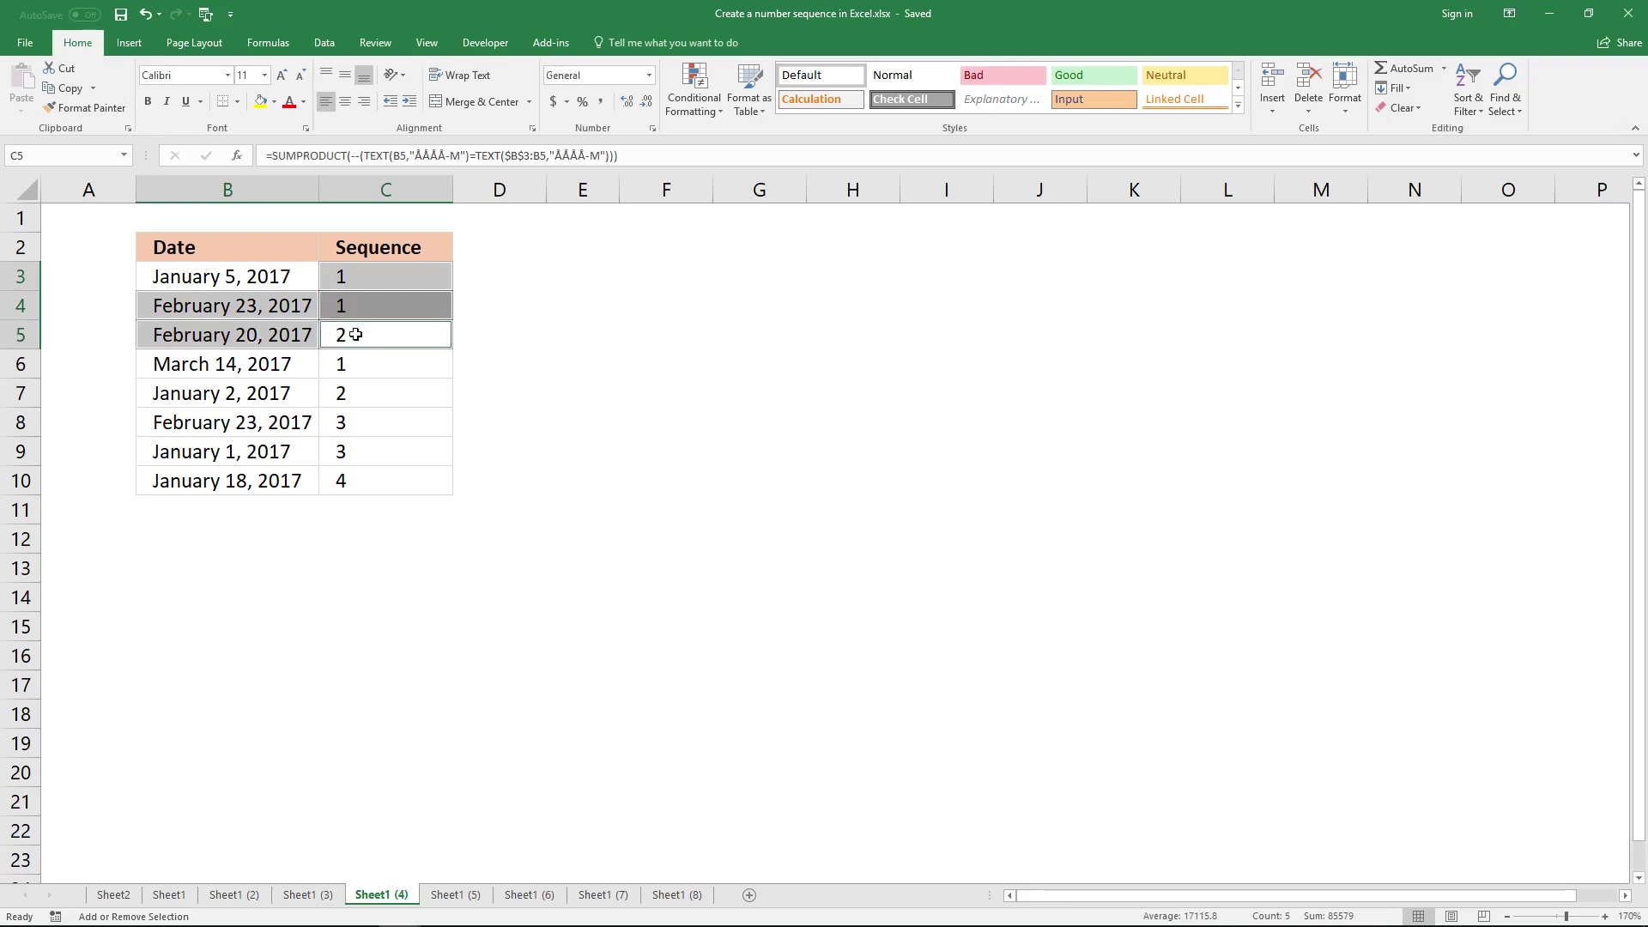
{"action": "left_click", "coordinate": [256, 367], "text": "ctrl"}
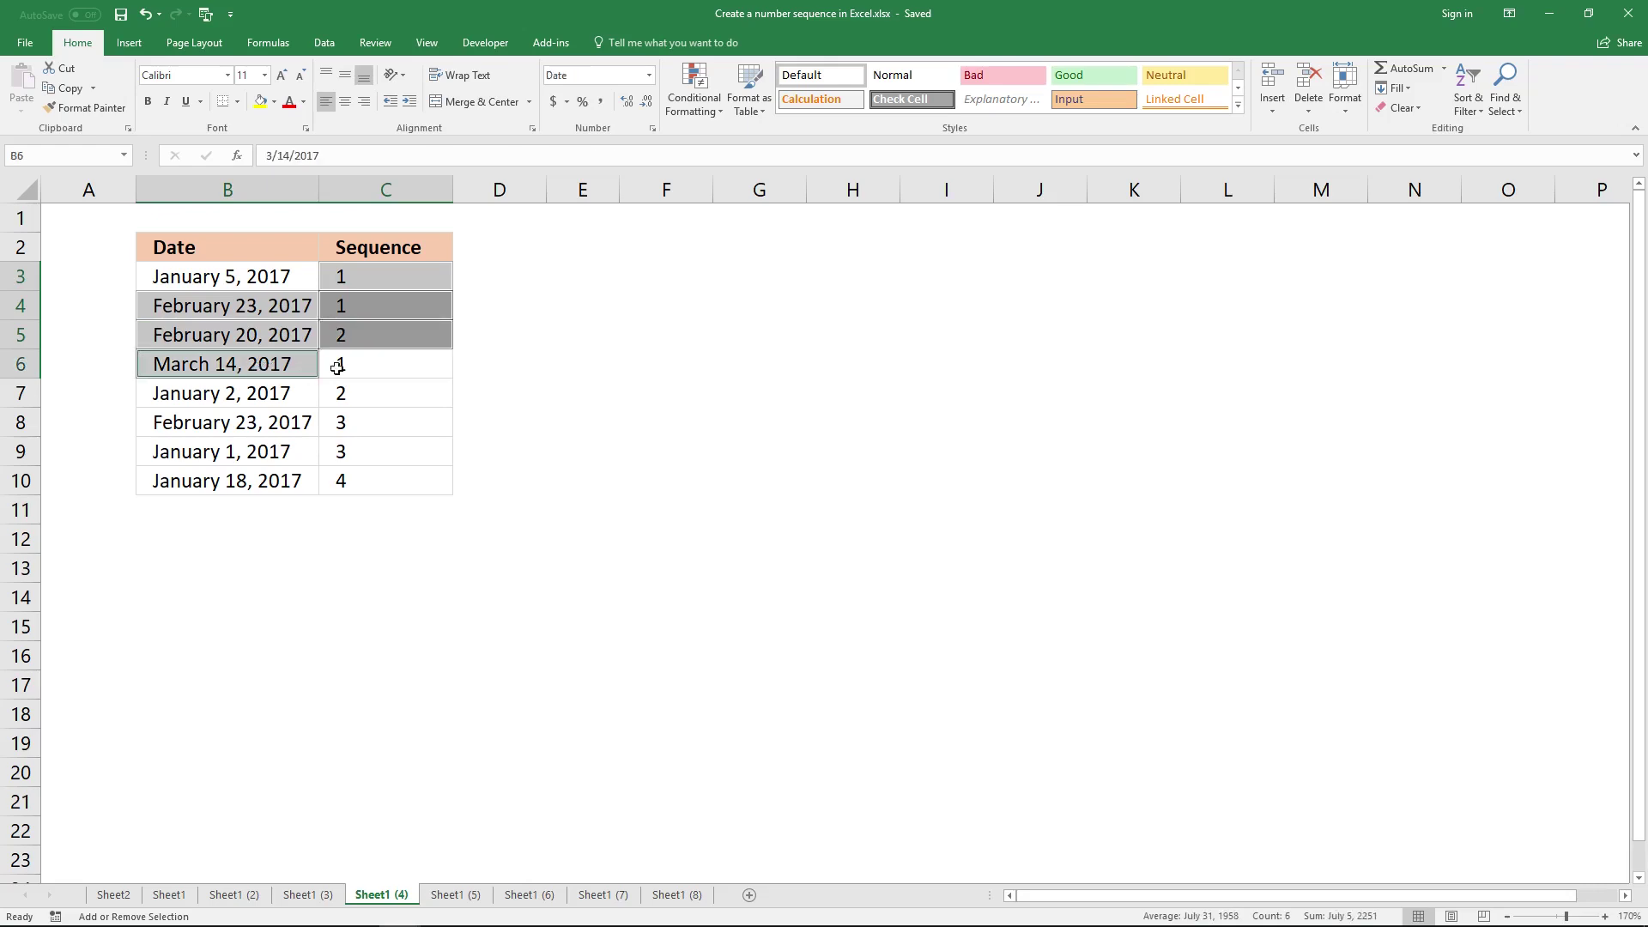
{"action": "left_click", "coordinate": [369, 369]}
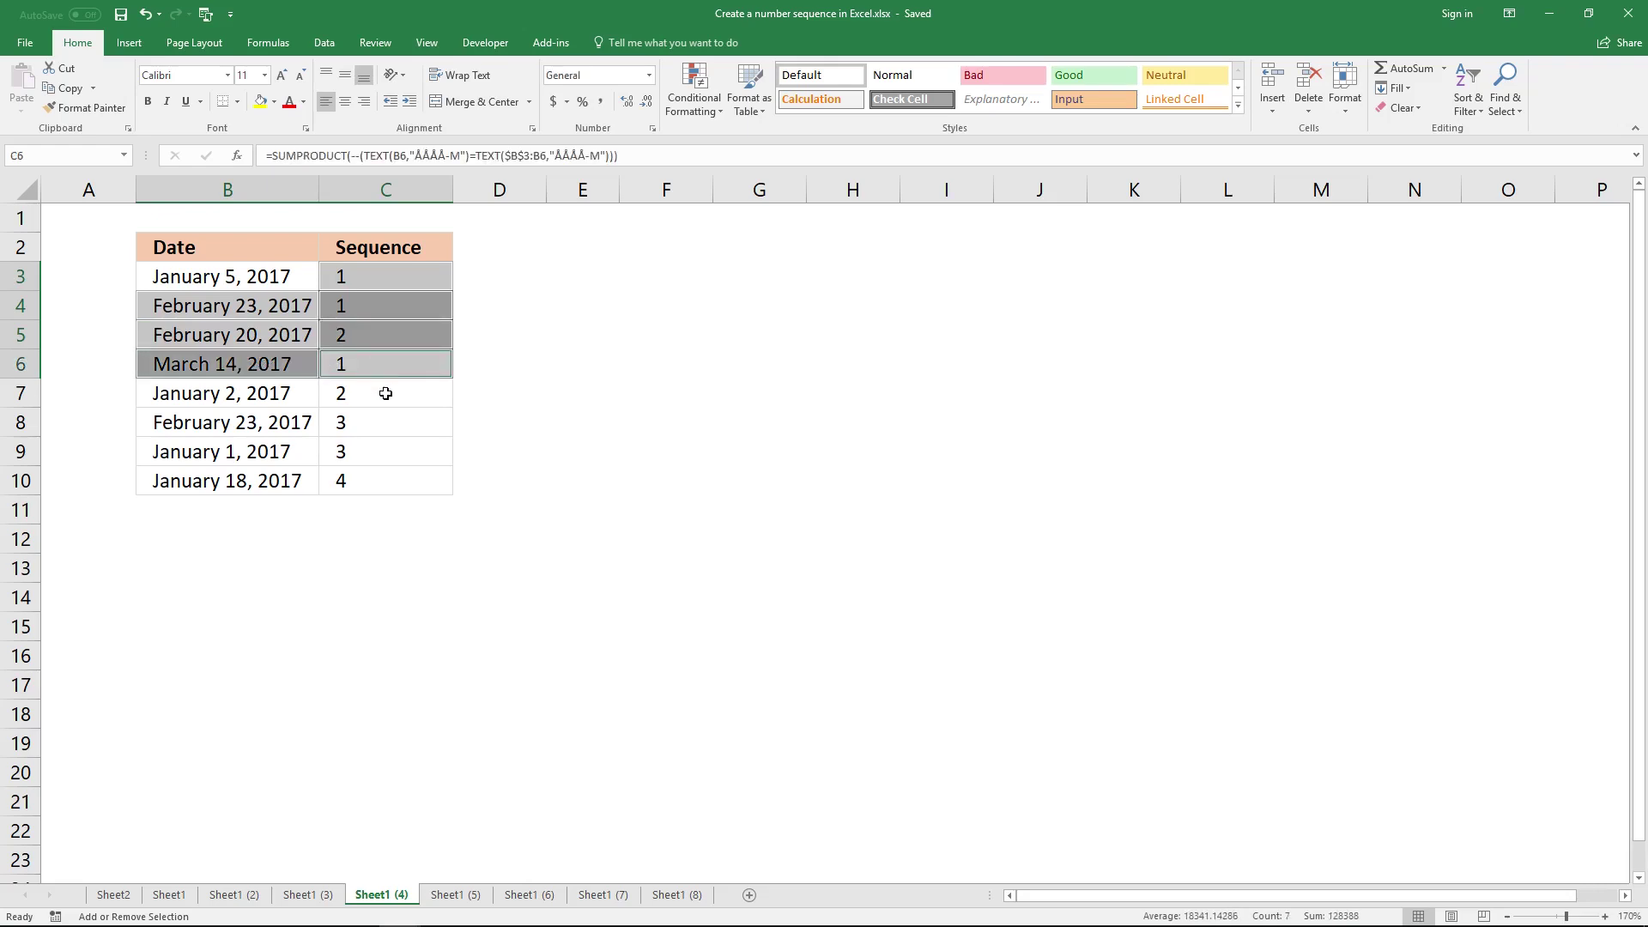
{"action": "left_click", "coordinate": [383, 393]}
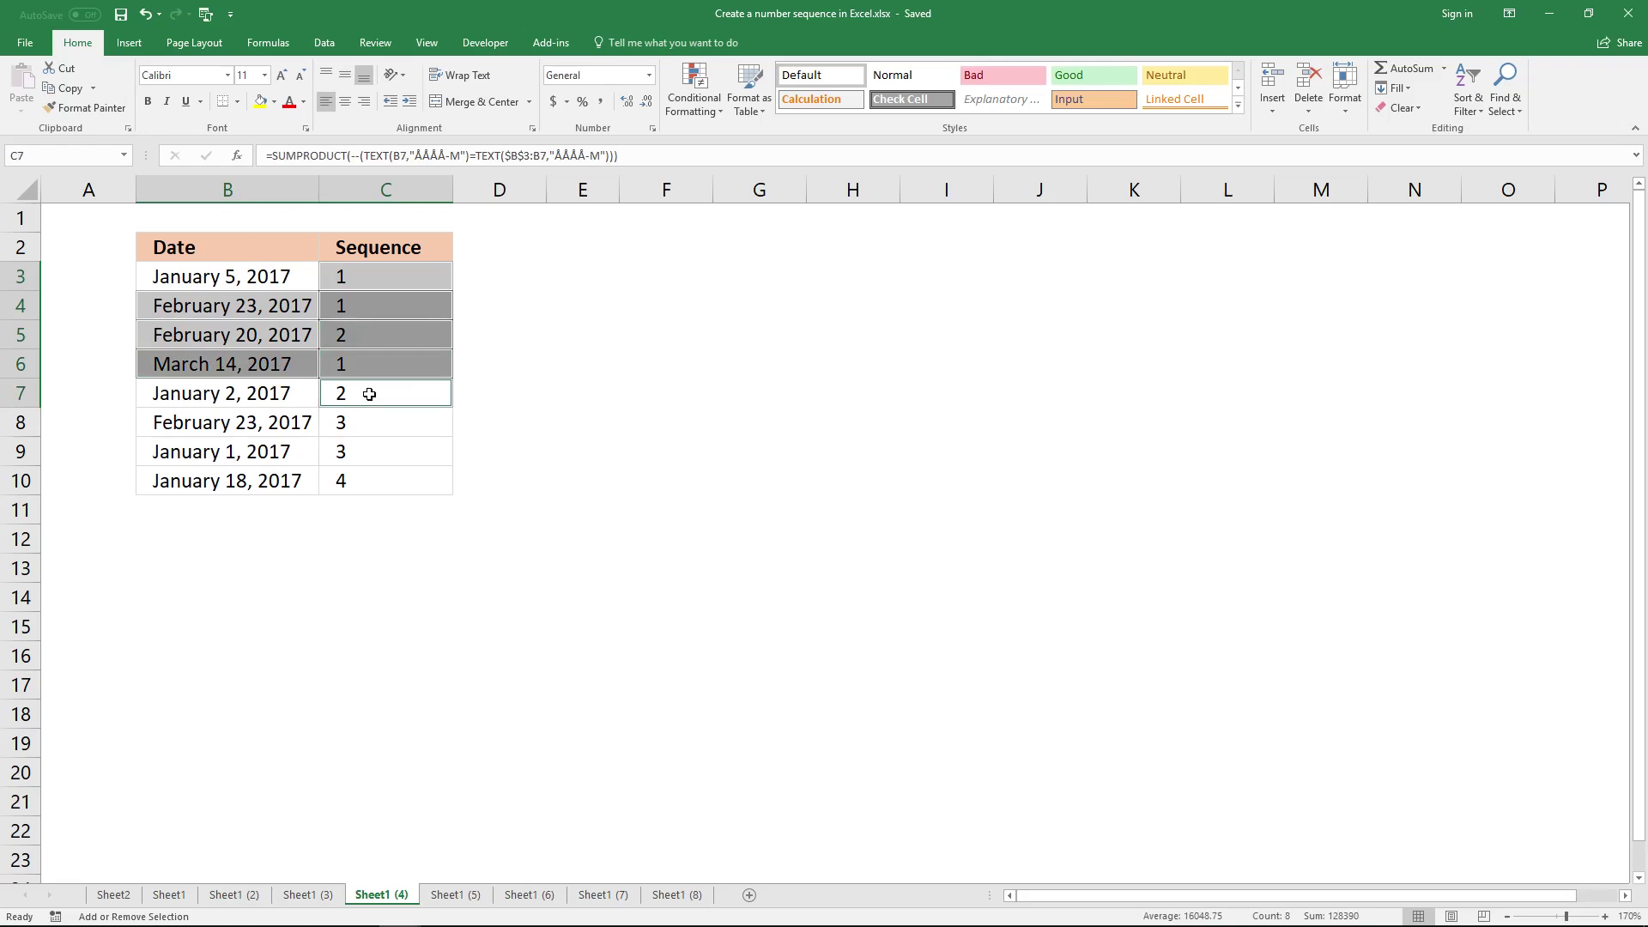
{"action": "left_click", "coordinate": [288, 392]}
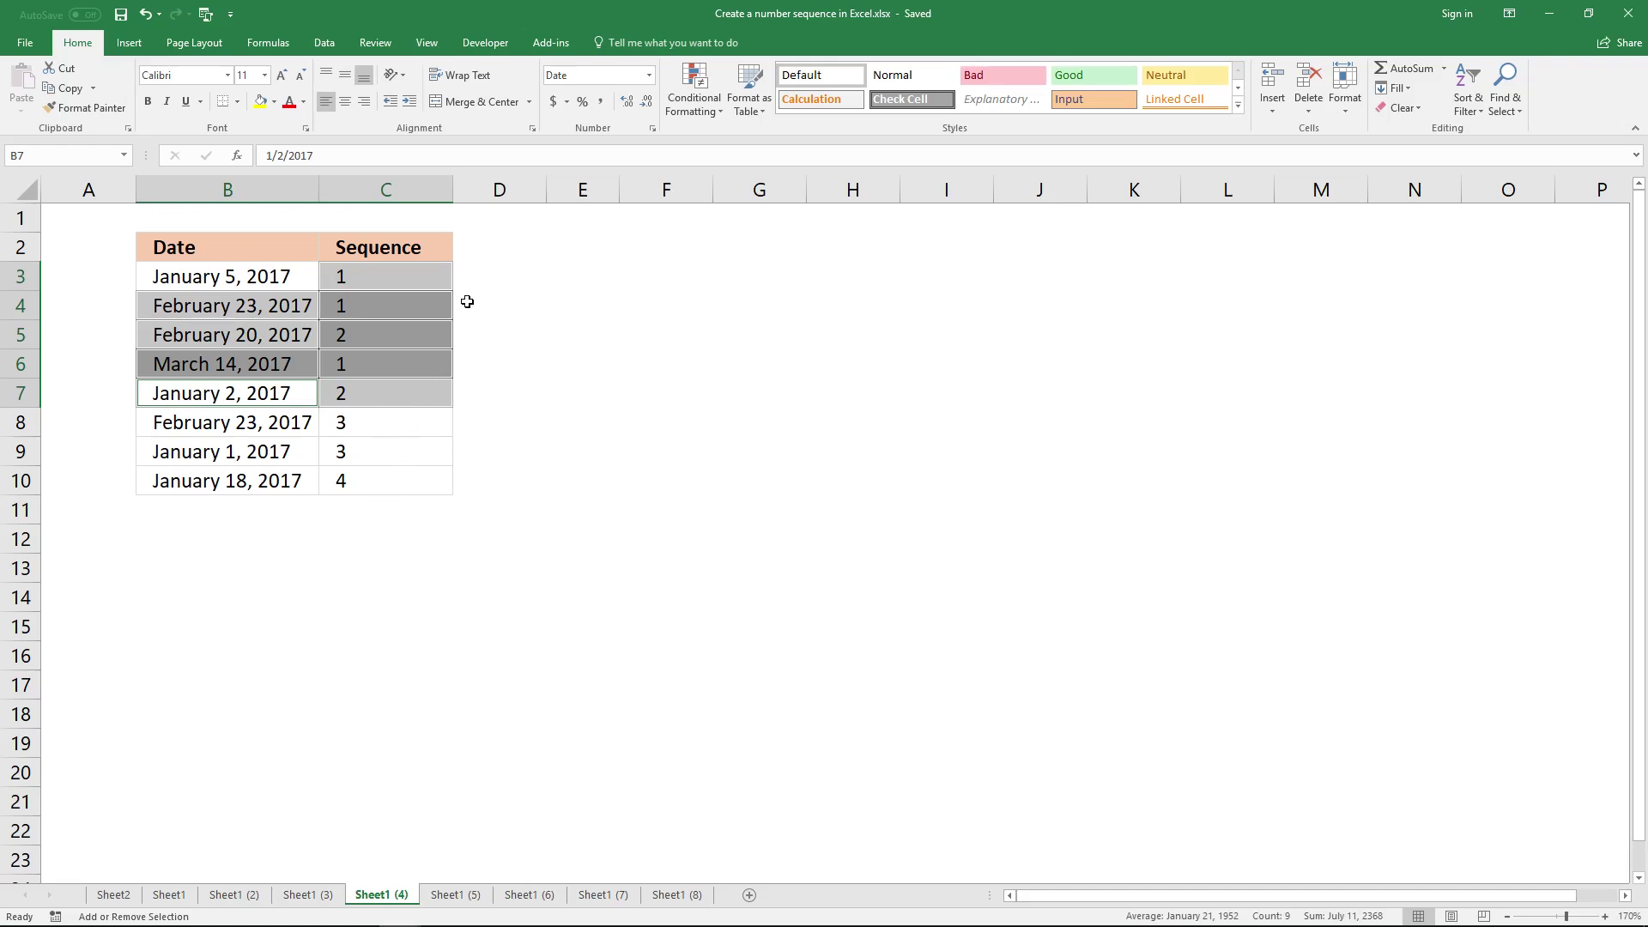
- Start a SUMPRODUCT formula in D3 whose first condition begins with YEAR(B3)=
{"action": "left_click", "coordinate": [488, 276]}
{"action": "left_click", "coordinate": [501, 279]}
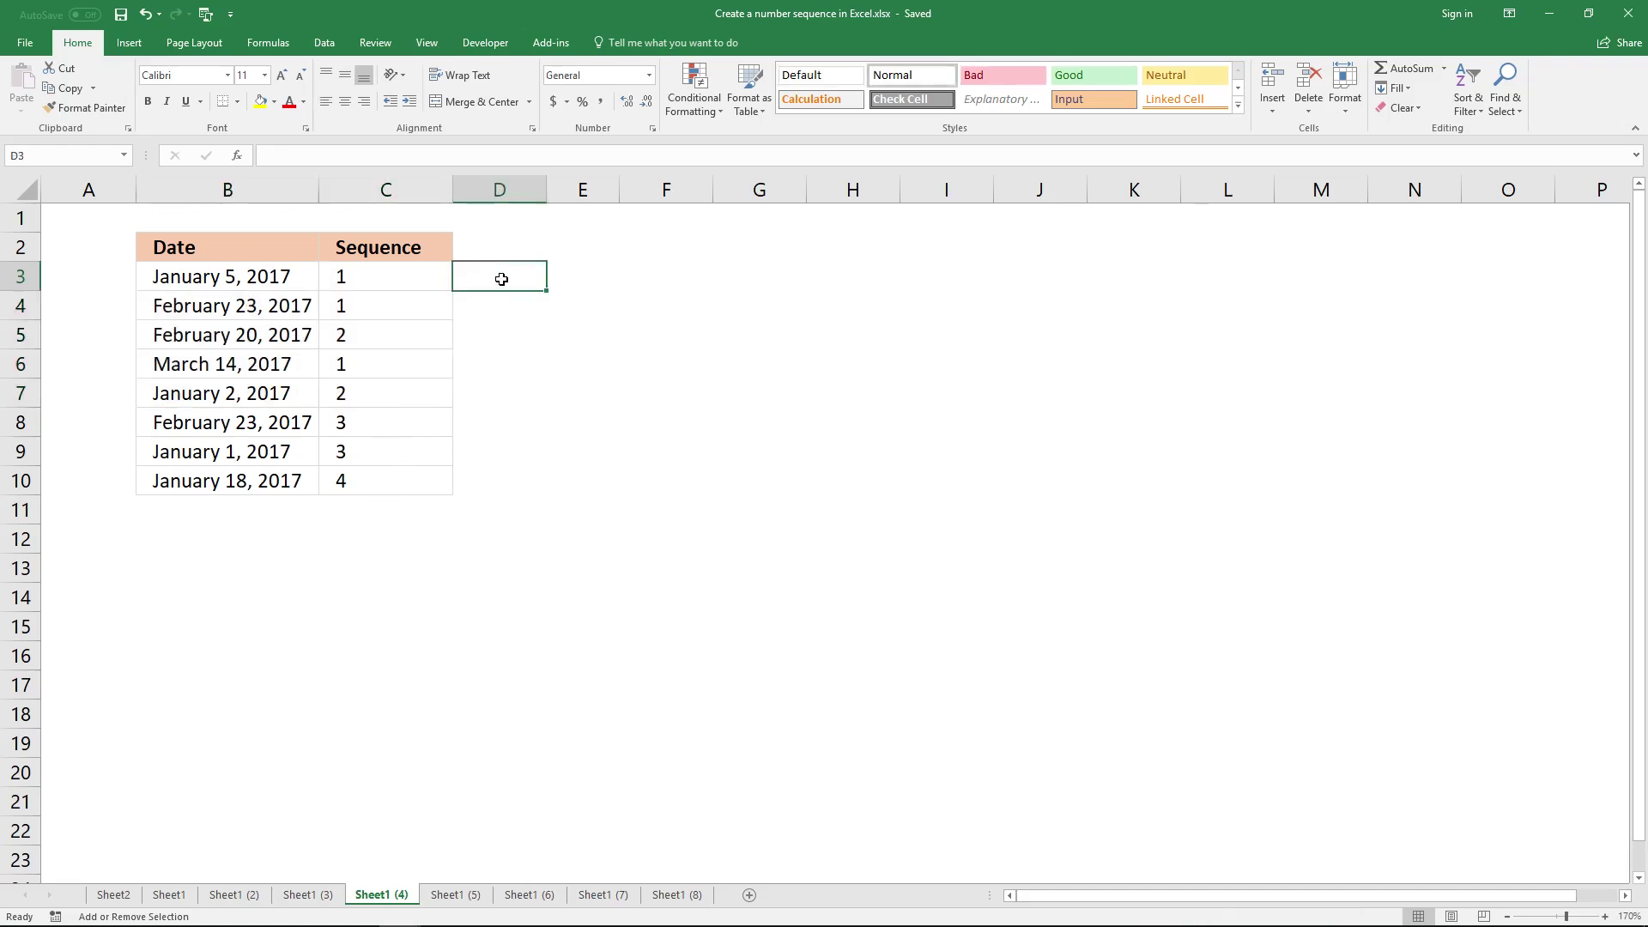
{"action": "left_click", "coordinate": [487, 283]}
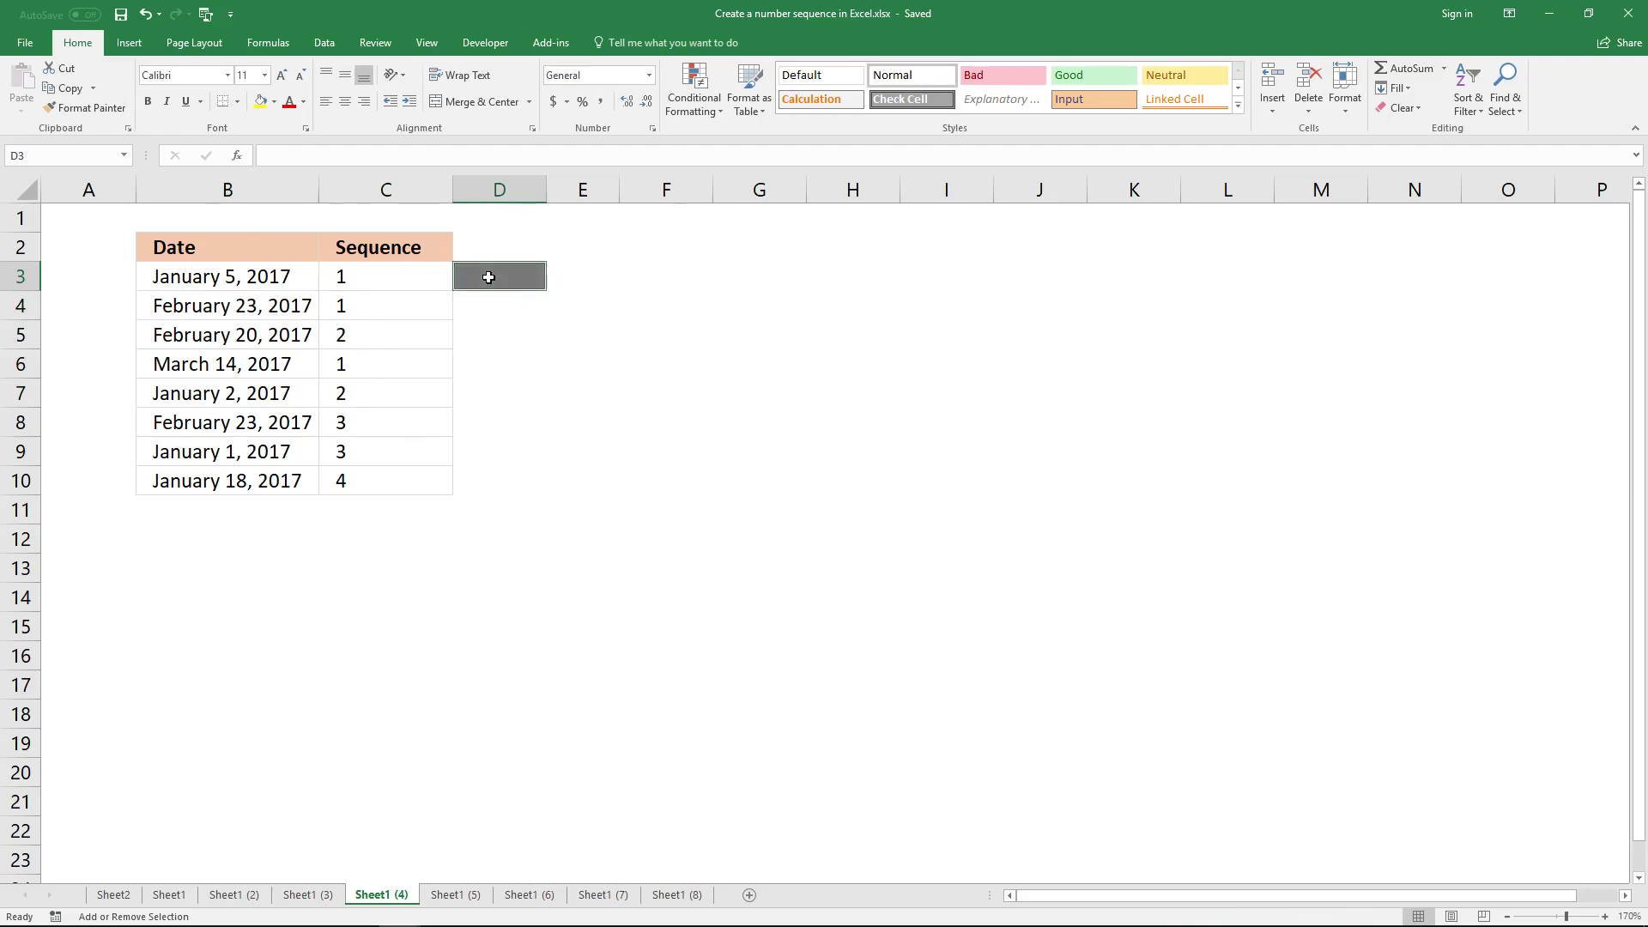
{"action": "left_click", "coordinate": [486, 281]}
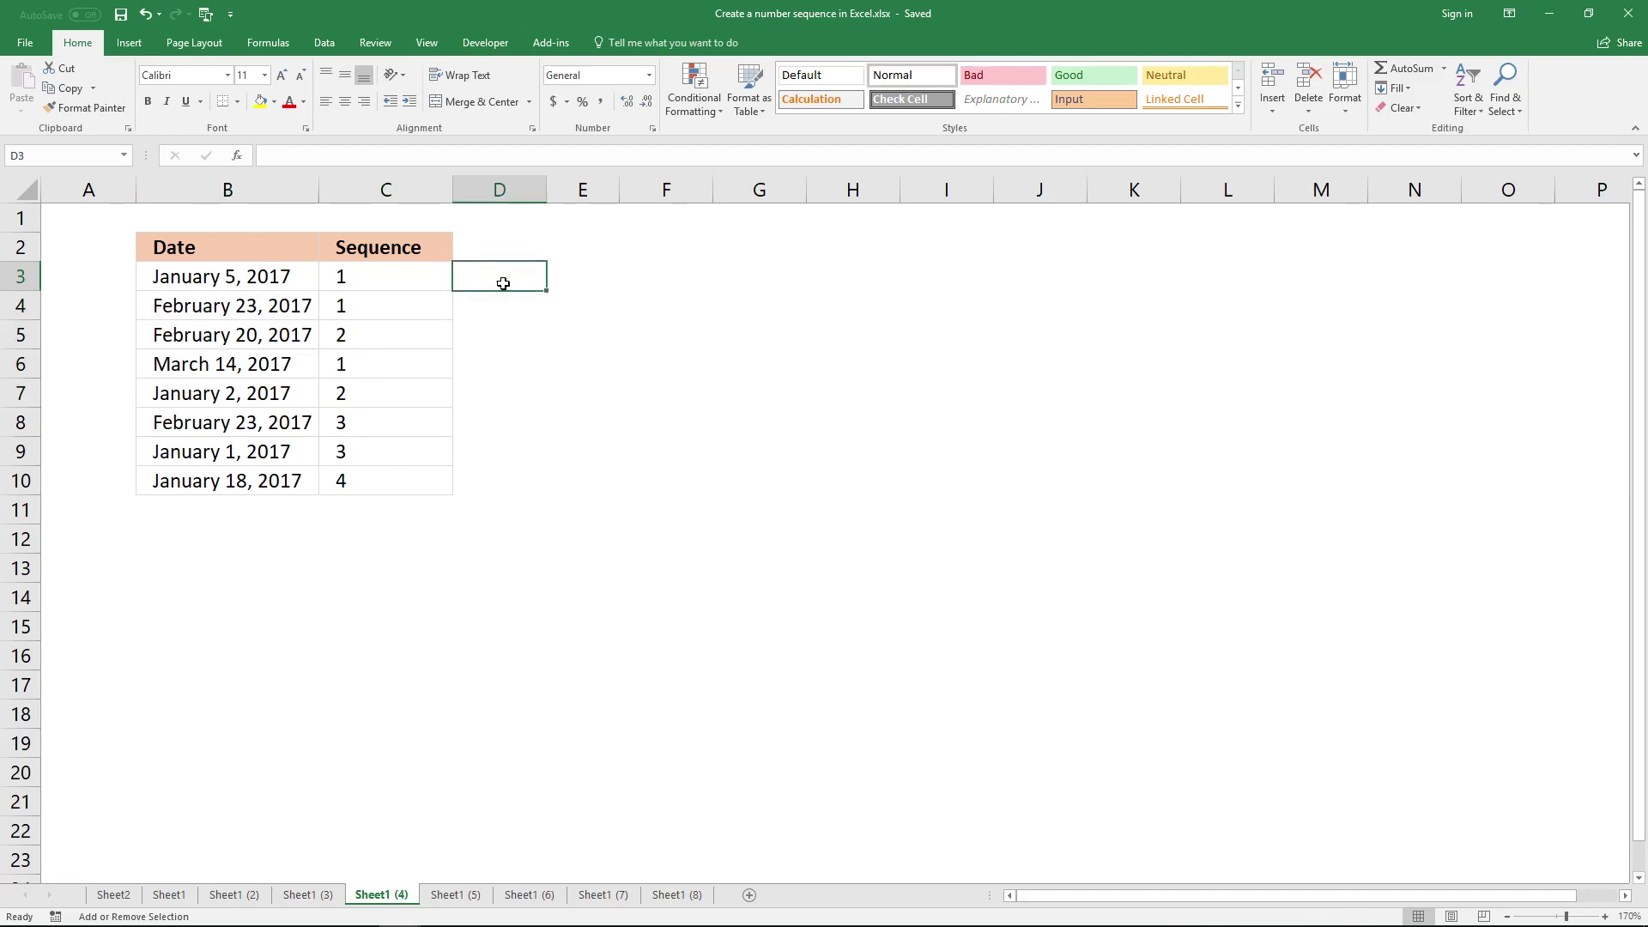
{"action": "type", "text": "=SU"}
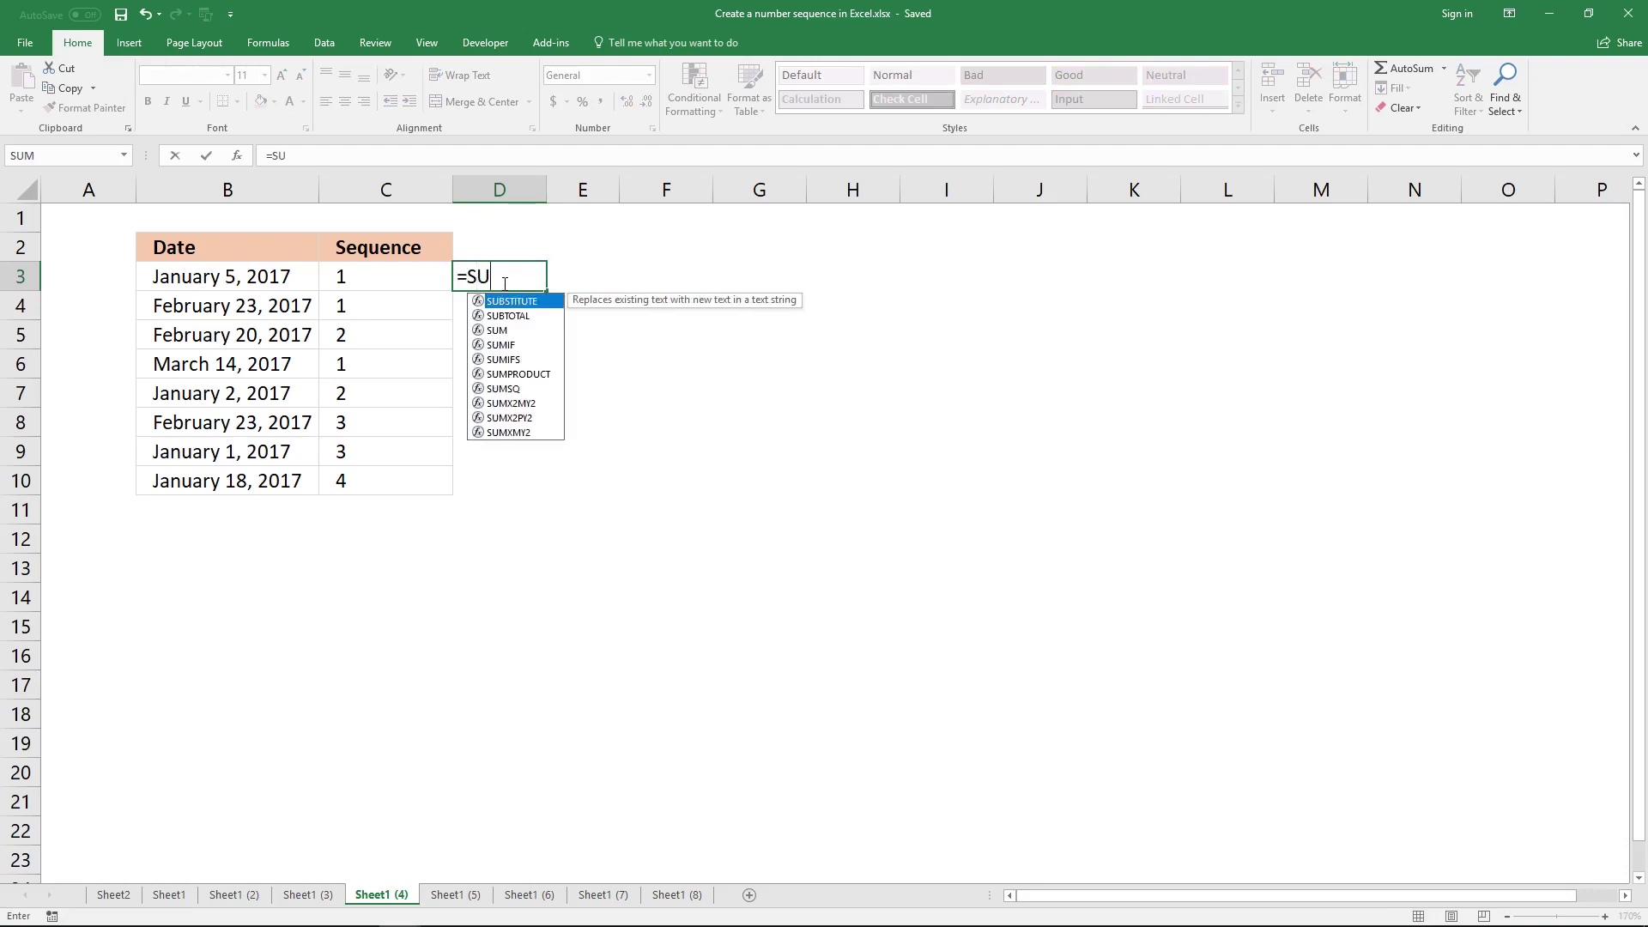
{"action": "type", "text": "MPRODUCT("}
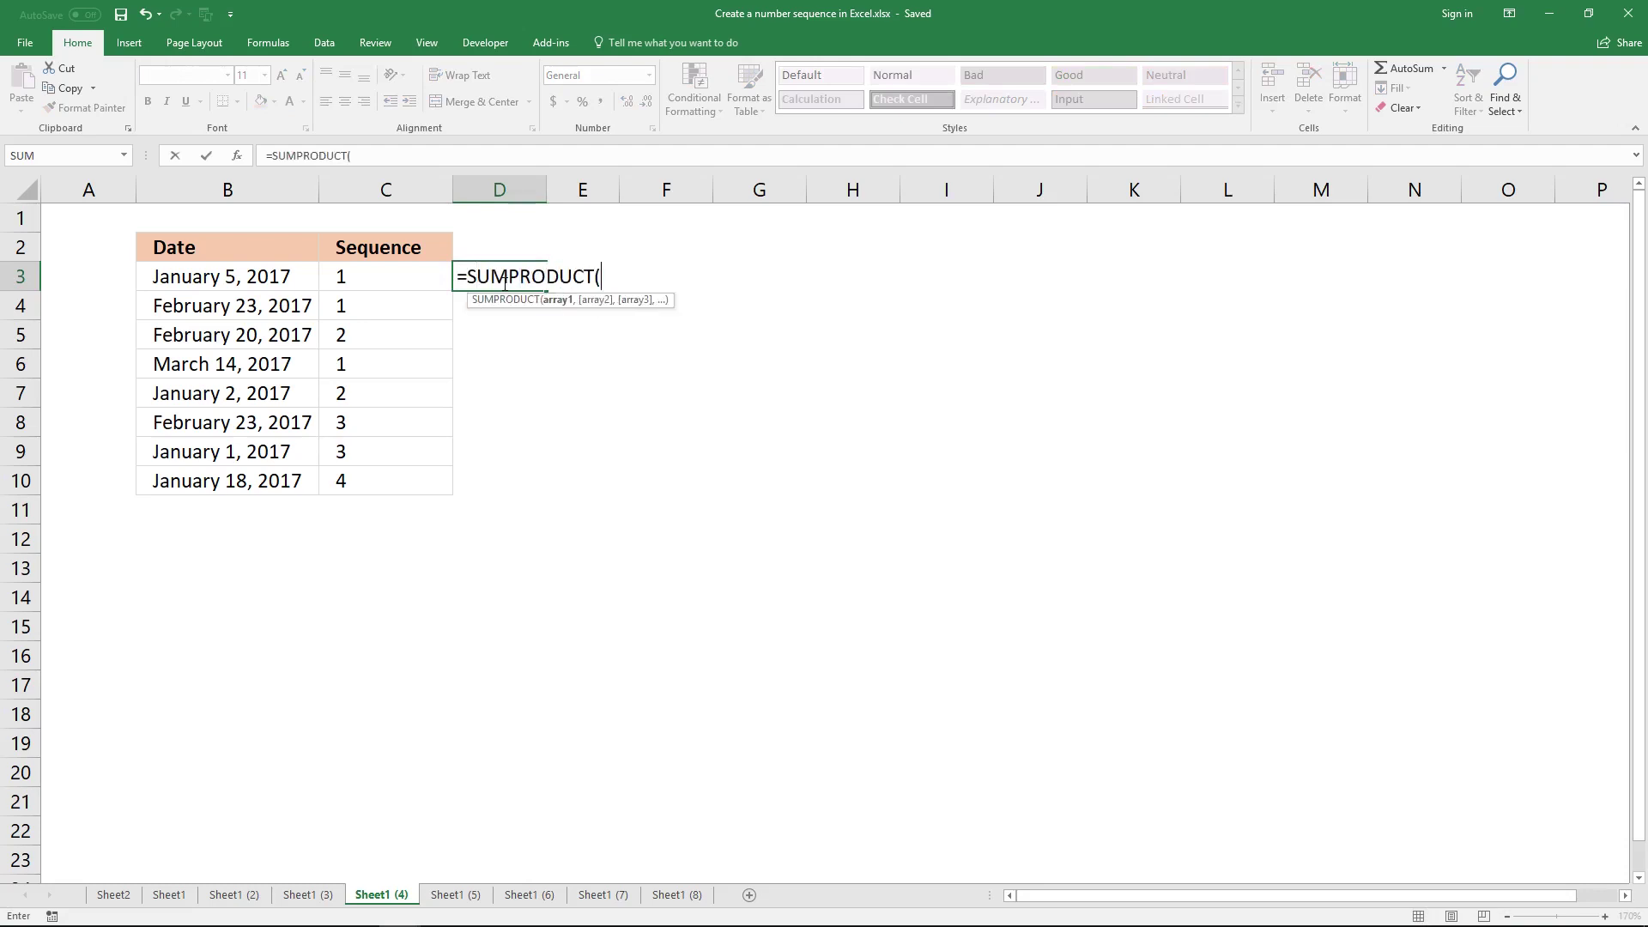
{"action": "type", "text": "(YEAR("}
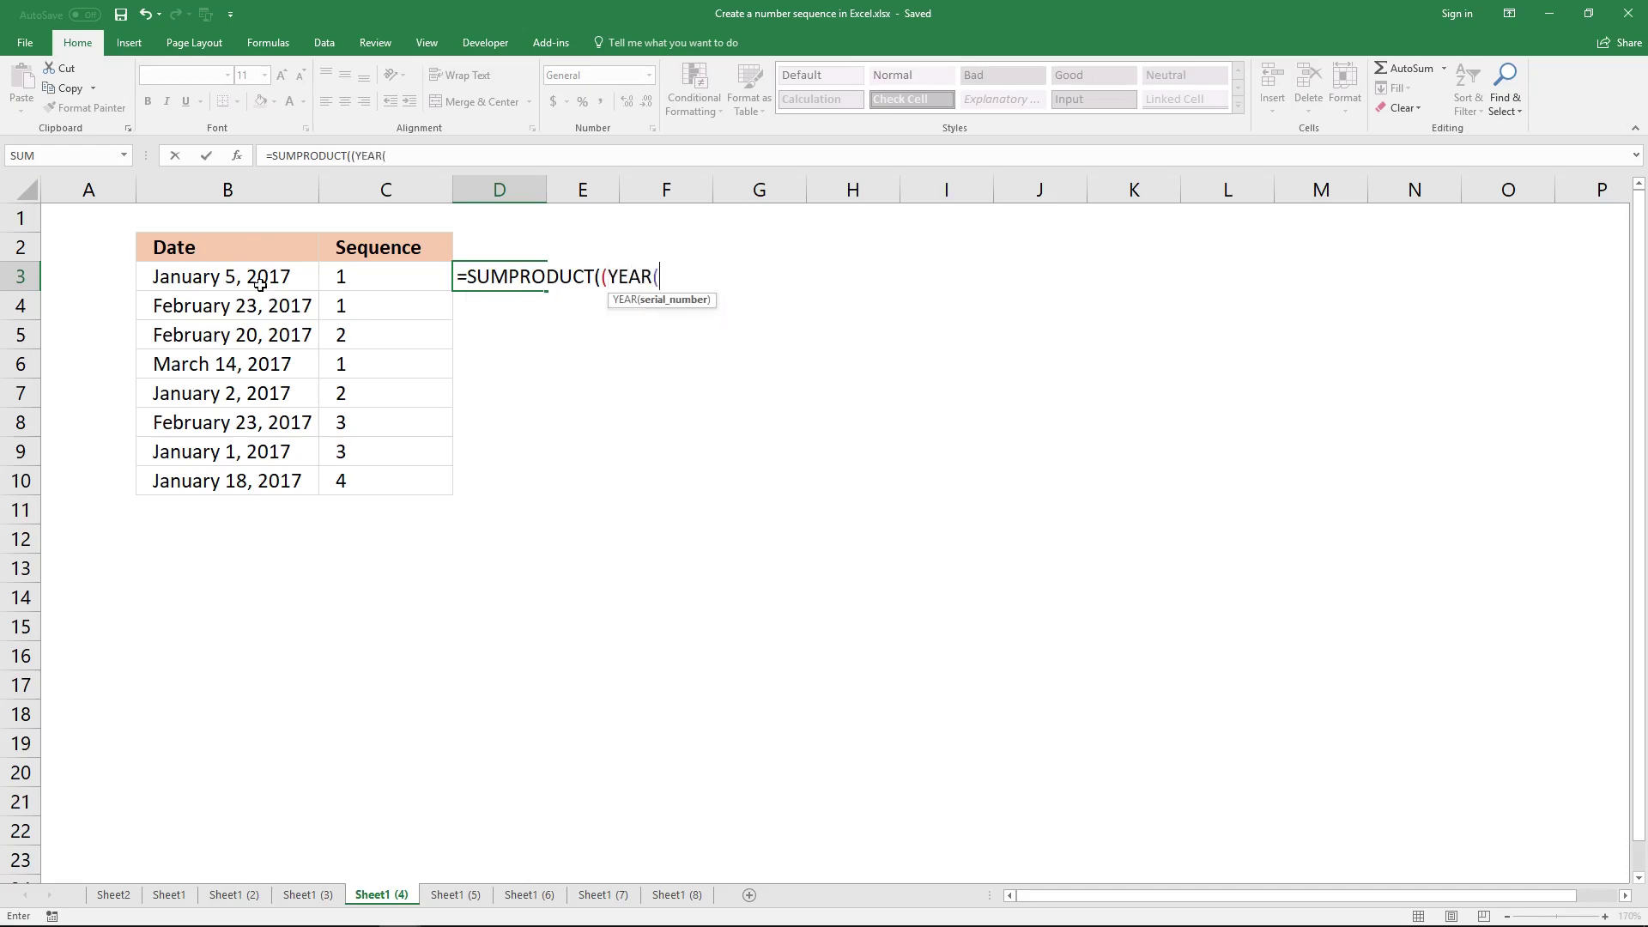
{"action": "left_click", "coordinate": [227, 278]}
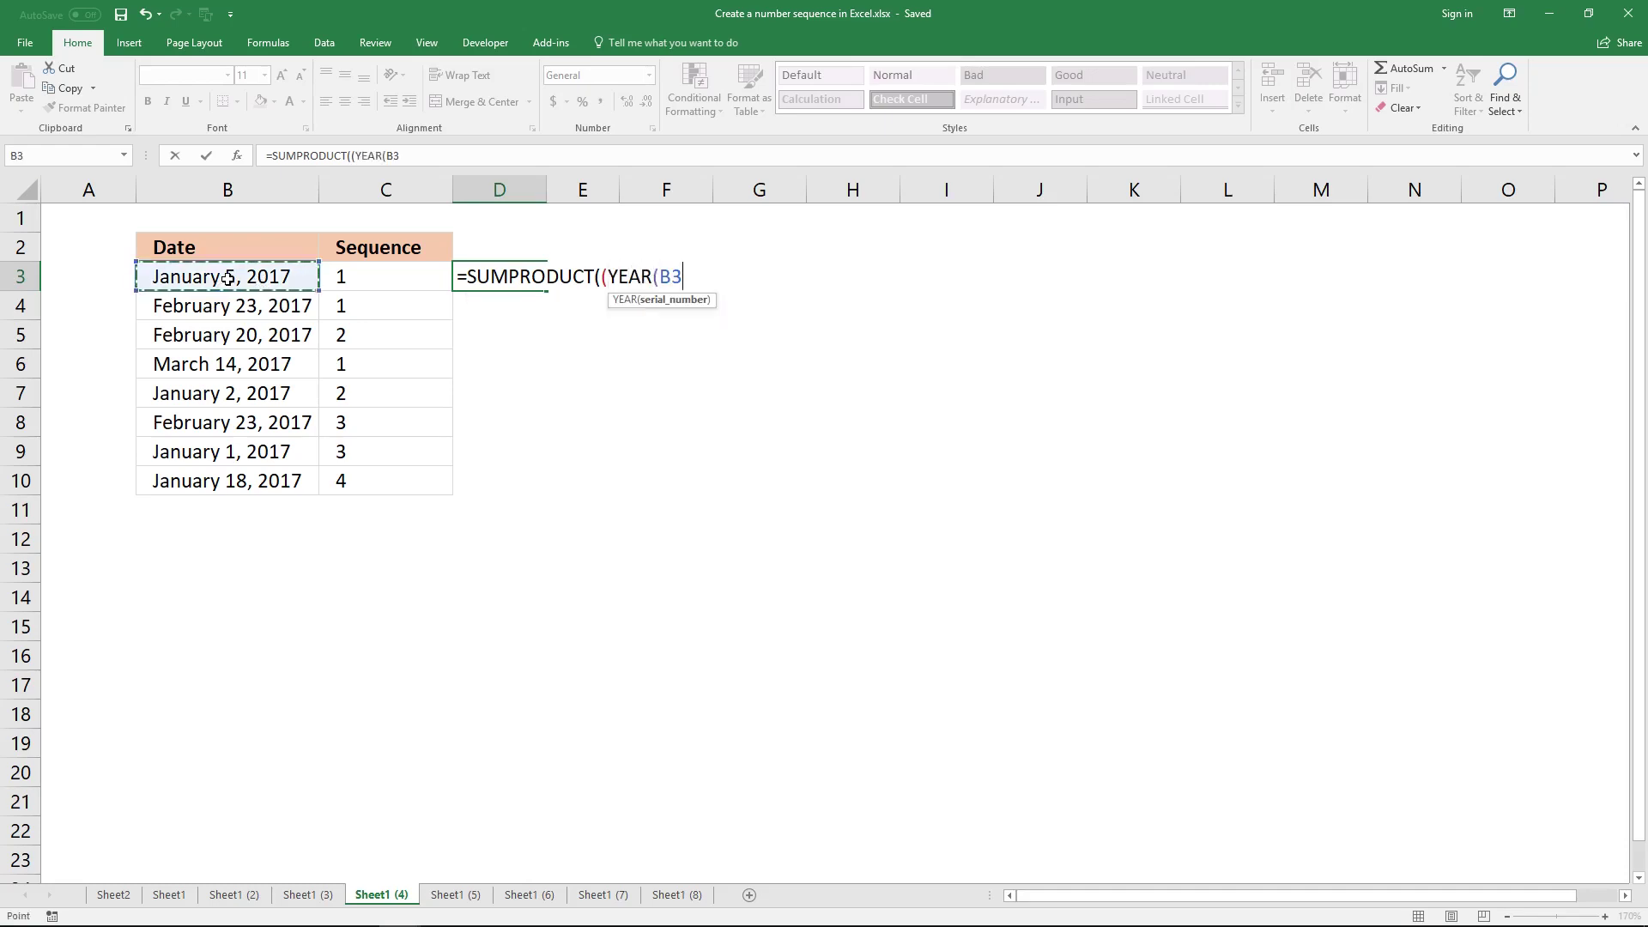
{"action": "type", "text": "))="}
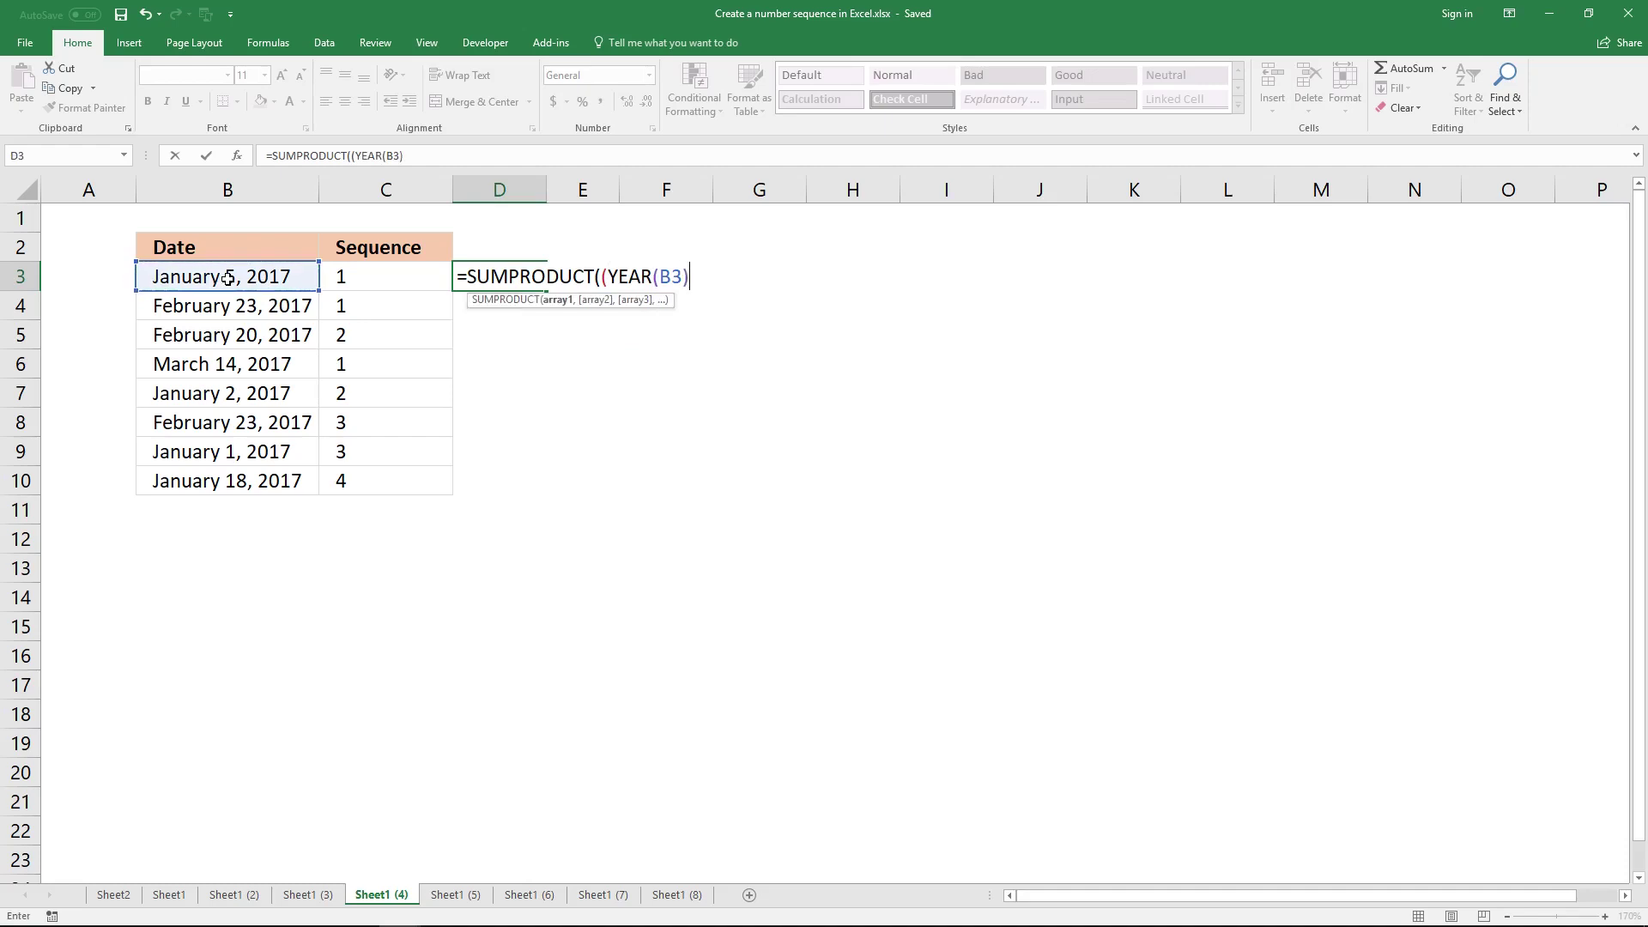
{"action": "key", "text": "BackSpace"}
{"action": "key", "text": "BackSpace"}
{"action": "type", "text": "="}
- Complete the year comparison in D3's formula with YEAR($B$3:B3), making only the range's first reference absolute
{"action": "left_click", "coordinate": [248, 284]}
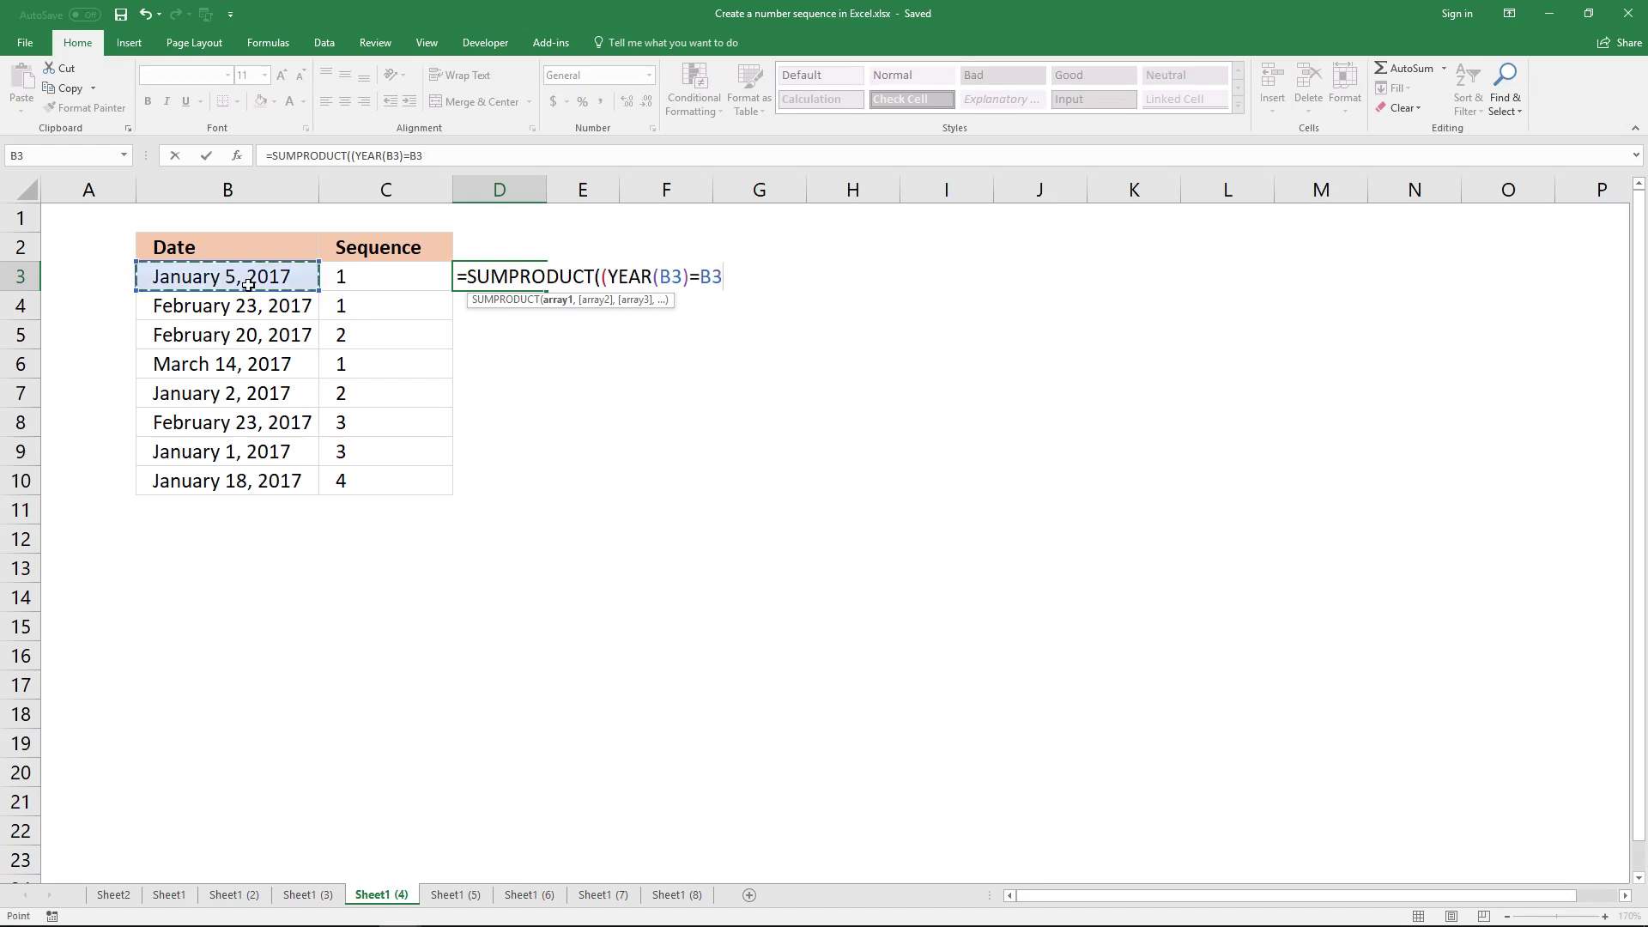
{"action": "left_click", "coordinate": [409, 155]}
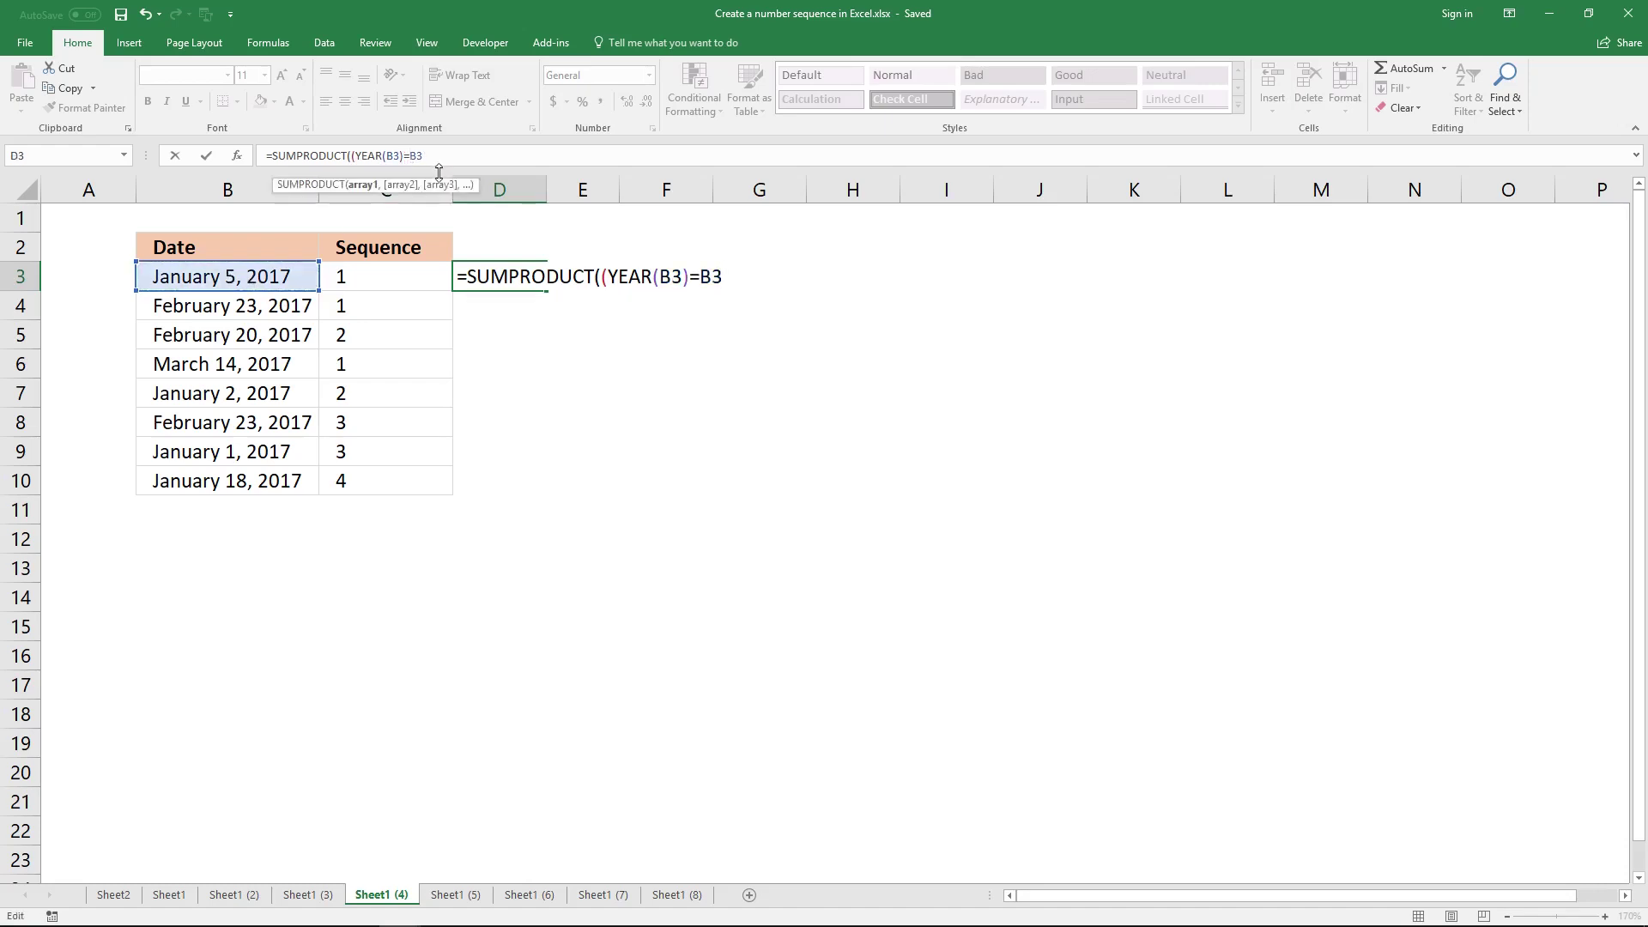
{"action": "type", "text": "YEAR("}
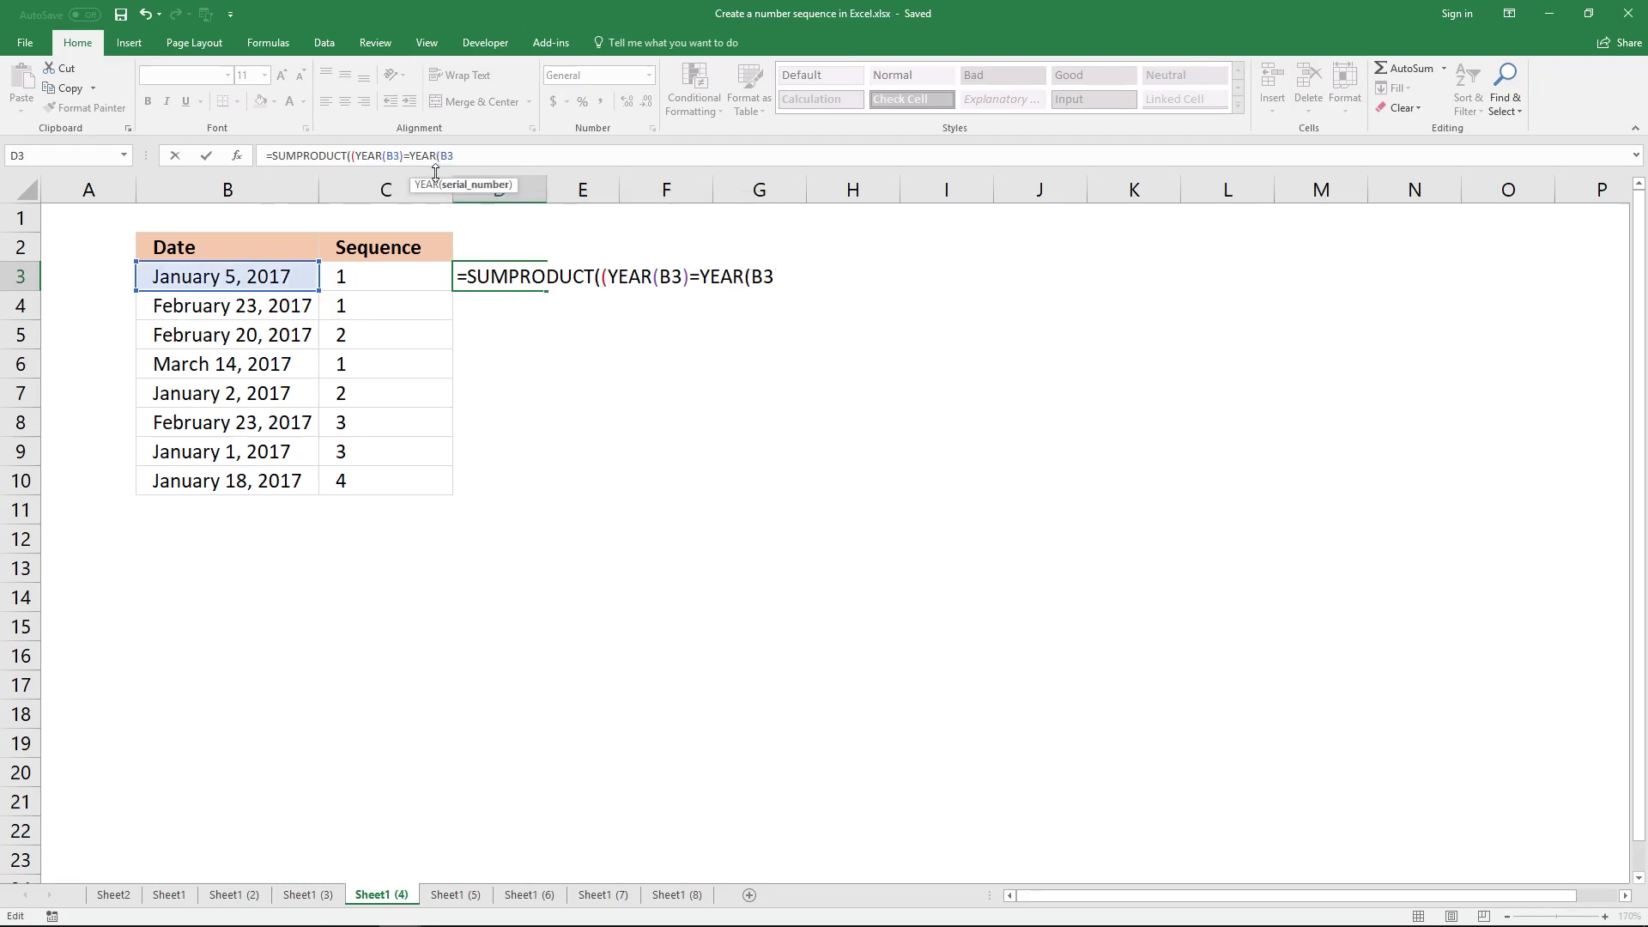
{"action": "left_click", "coordinate": [494, 155]}
{"action": "type", "text": ":B3"}
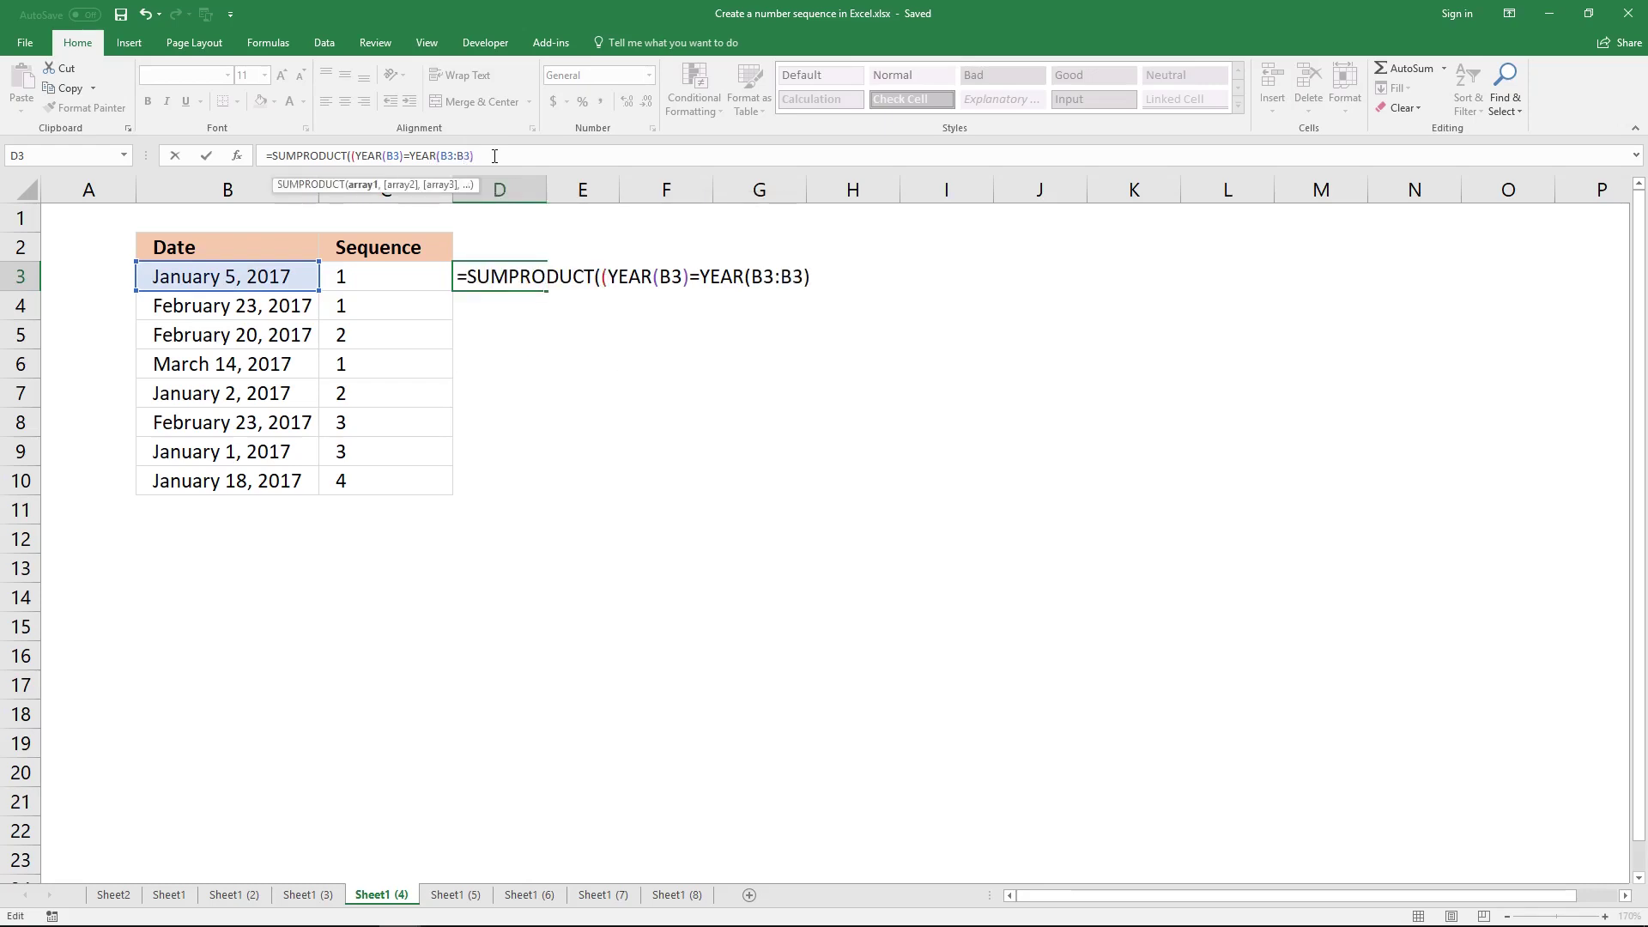
{"action": "left_click", "coordinate": [449, 158]}
{"action": "key", "text": "F4"}
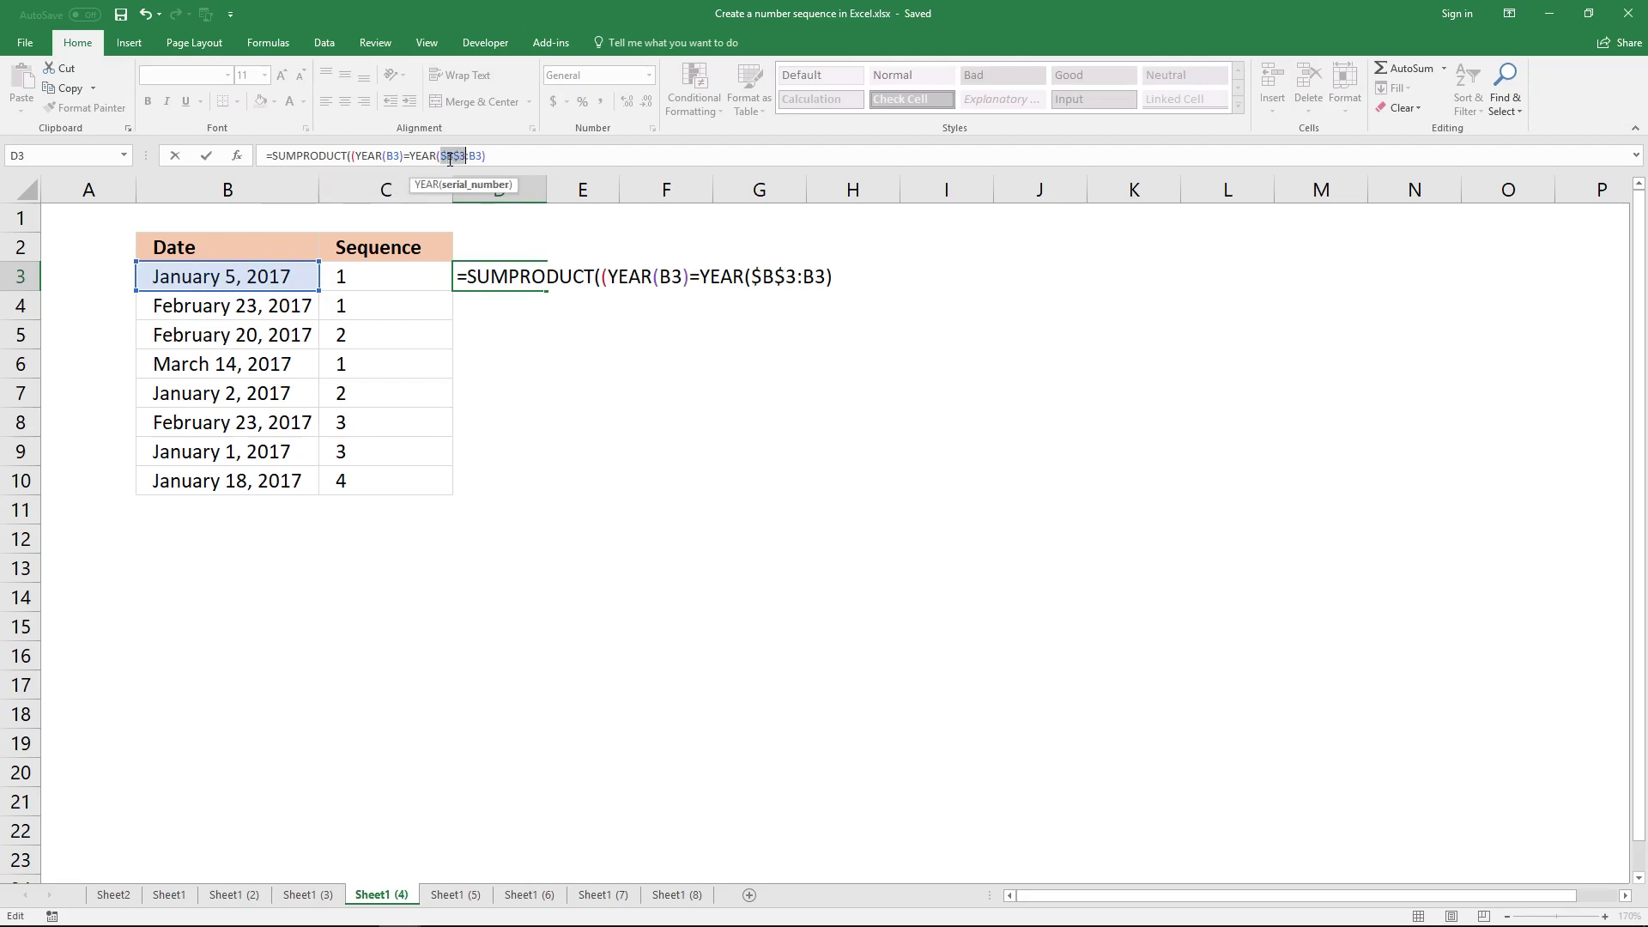
{"action": "left_click", "coordinate": [497, 157]}
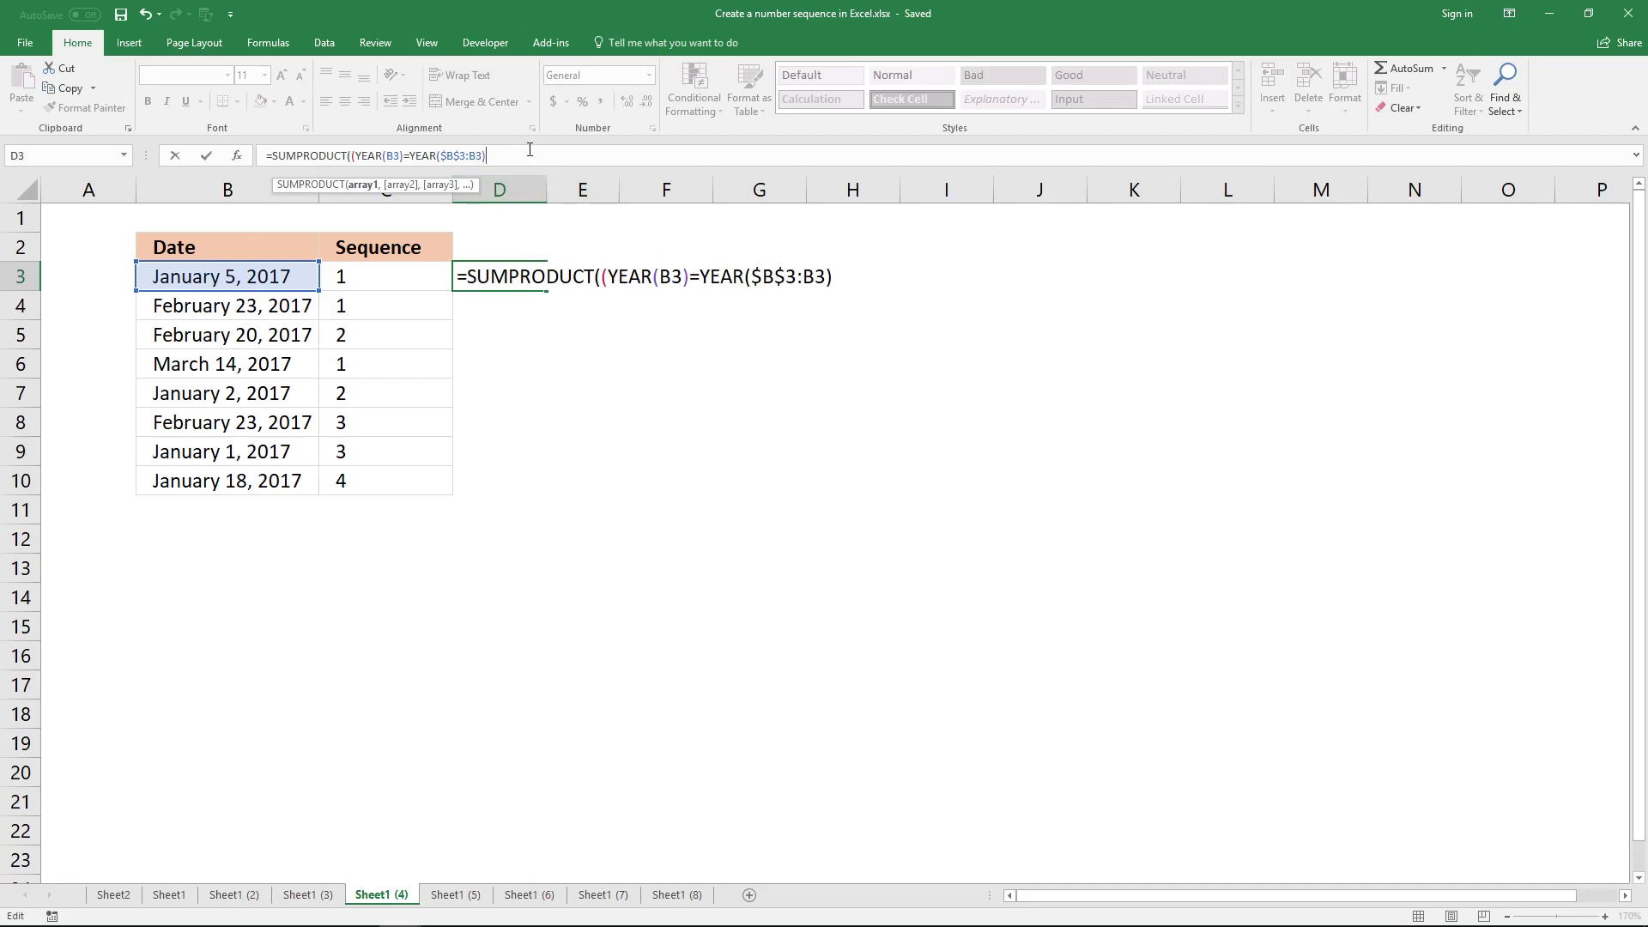
- Close the year condition in D3's formula and multiply it by a second condition comparing MONTH(B3) with MONTH(B3:B3)
{"action": "type", "text": ")*(MONTH("}
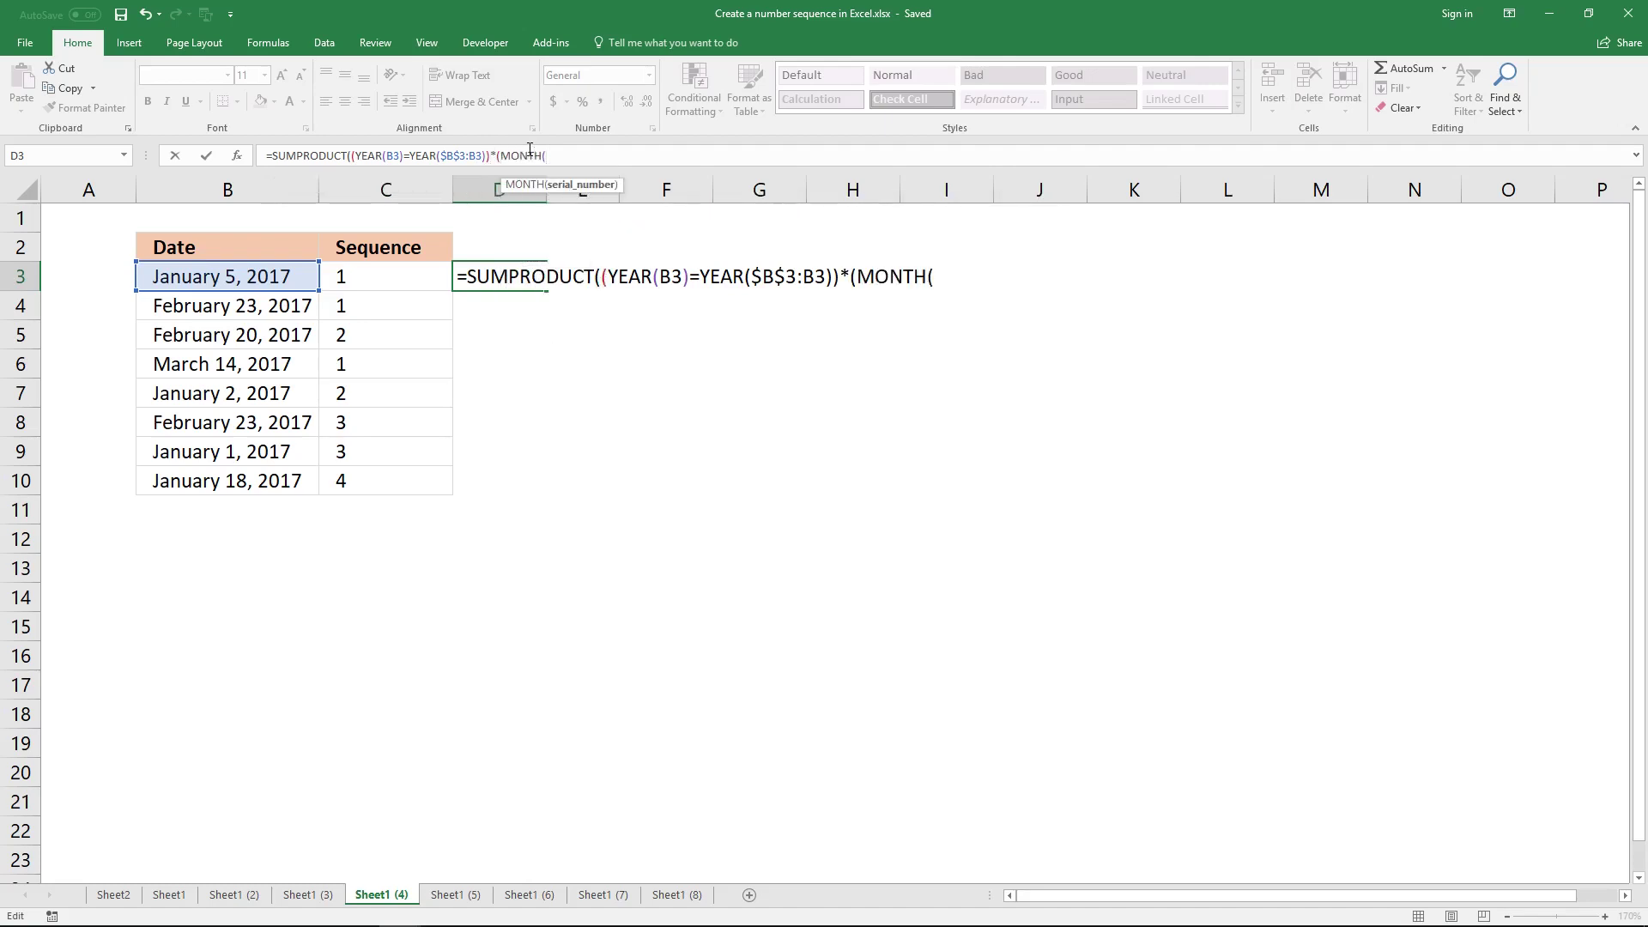
{"action": "left_click", "coordinate": [258, 274]}
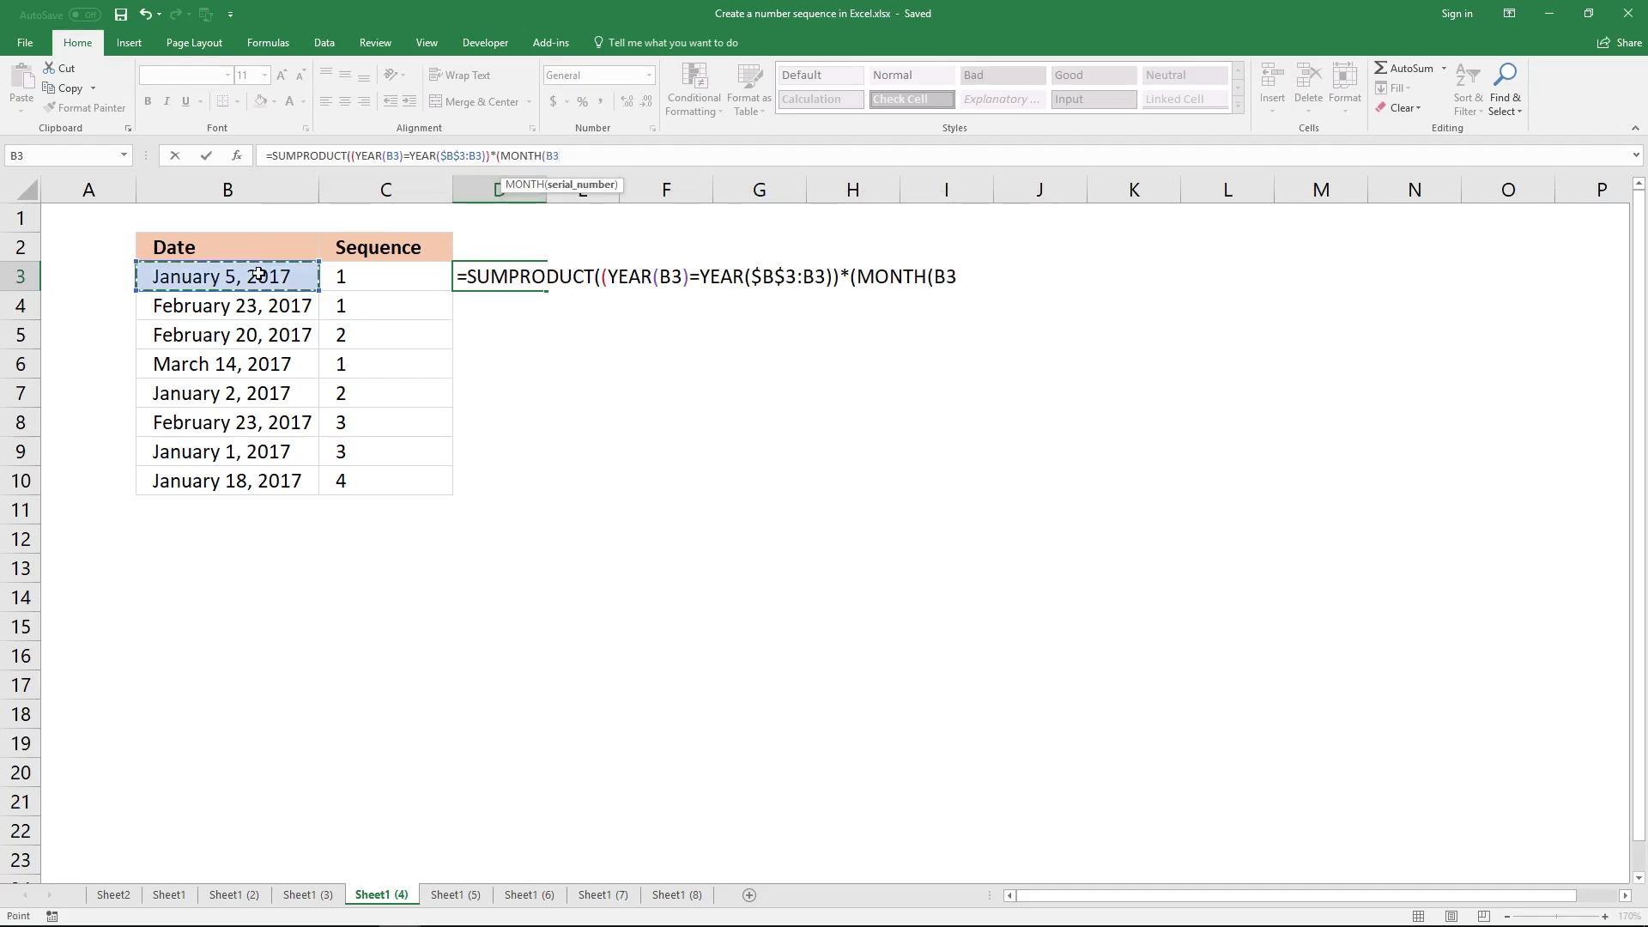
{"action": "type", "text": ")=MONTH("}
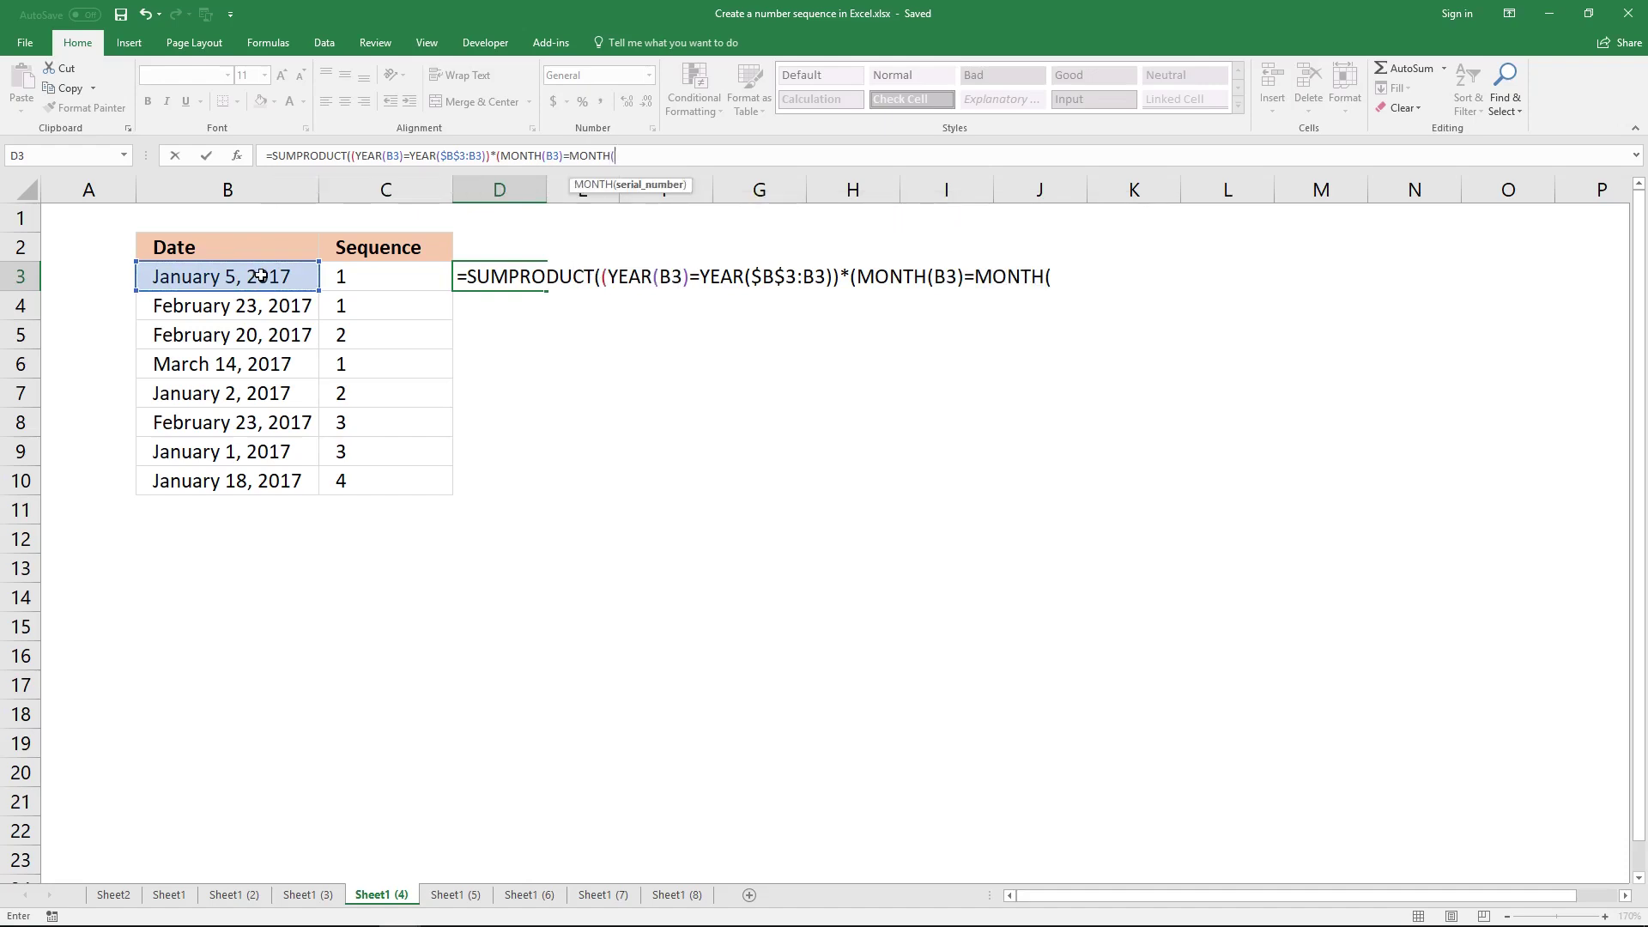
{"action": "left_click", "coordinate": [262, 275]}
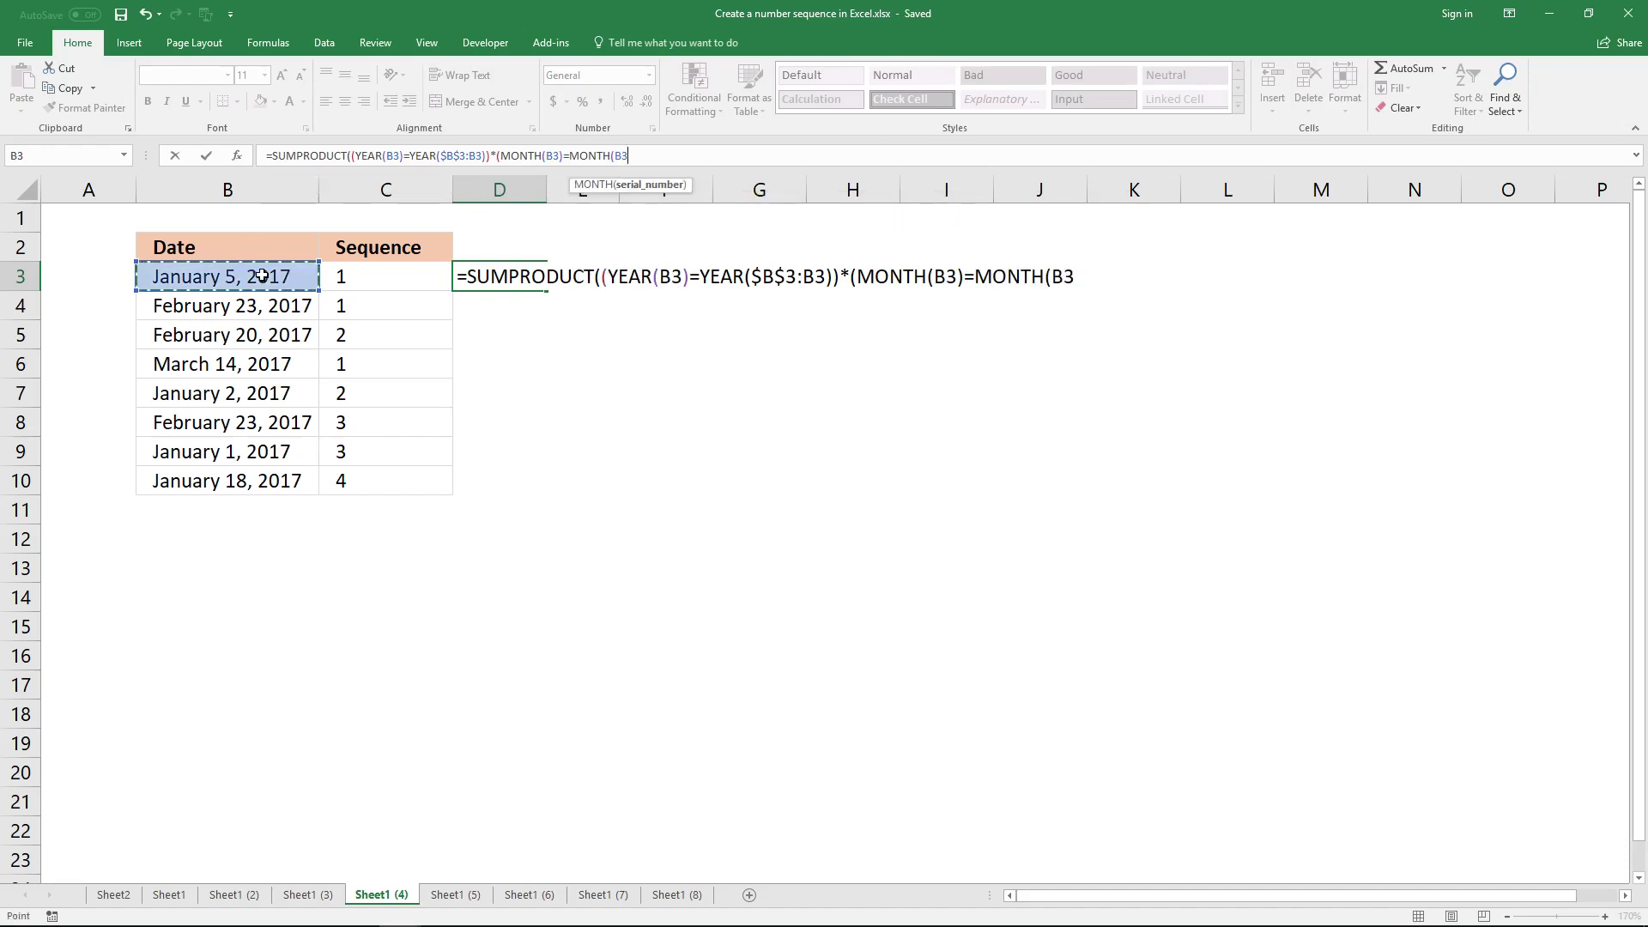
{"action": "key", "text": "F8"}
{"action": "type", "text": ")"}
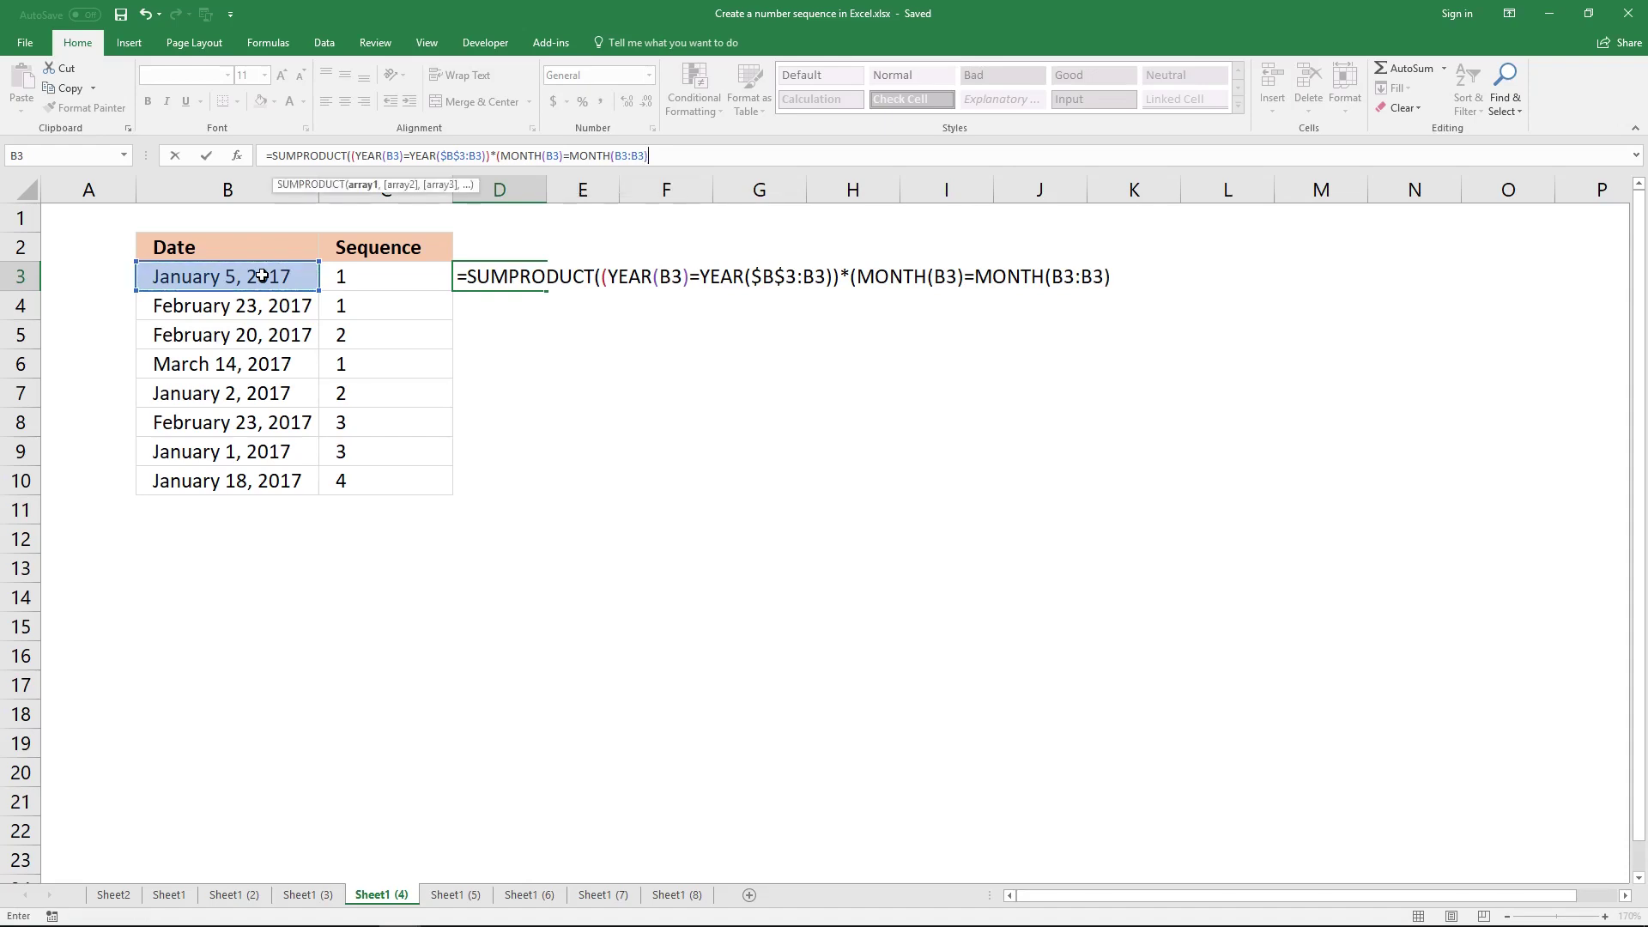
- Make the month range $B$3:B3 and enter D3's SUMPRODUCT formula, accepting the suggested closing-parenthesis correction
{"action": "left_click", "coordinate": [621, 157]}
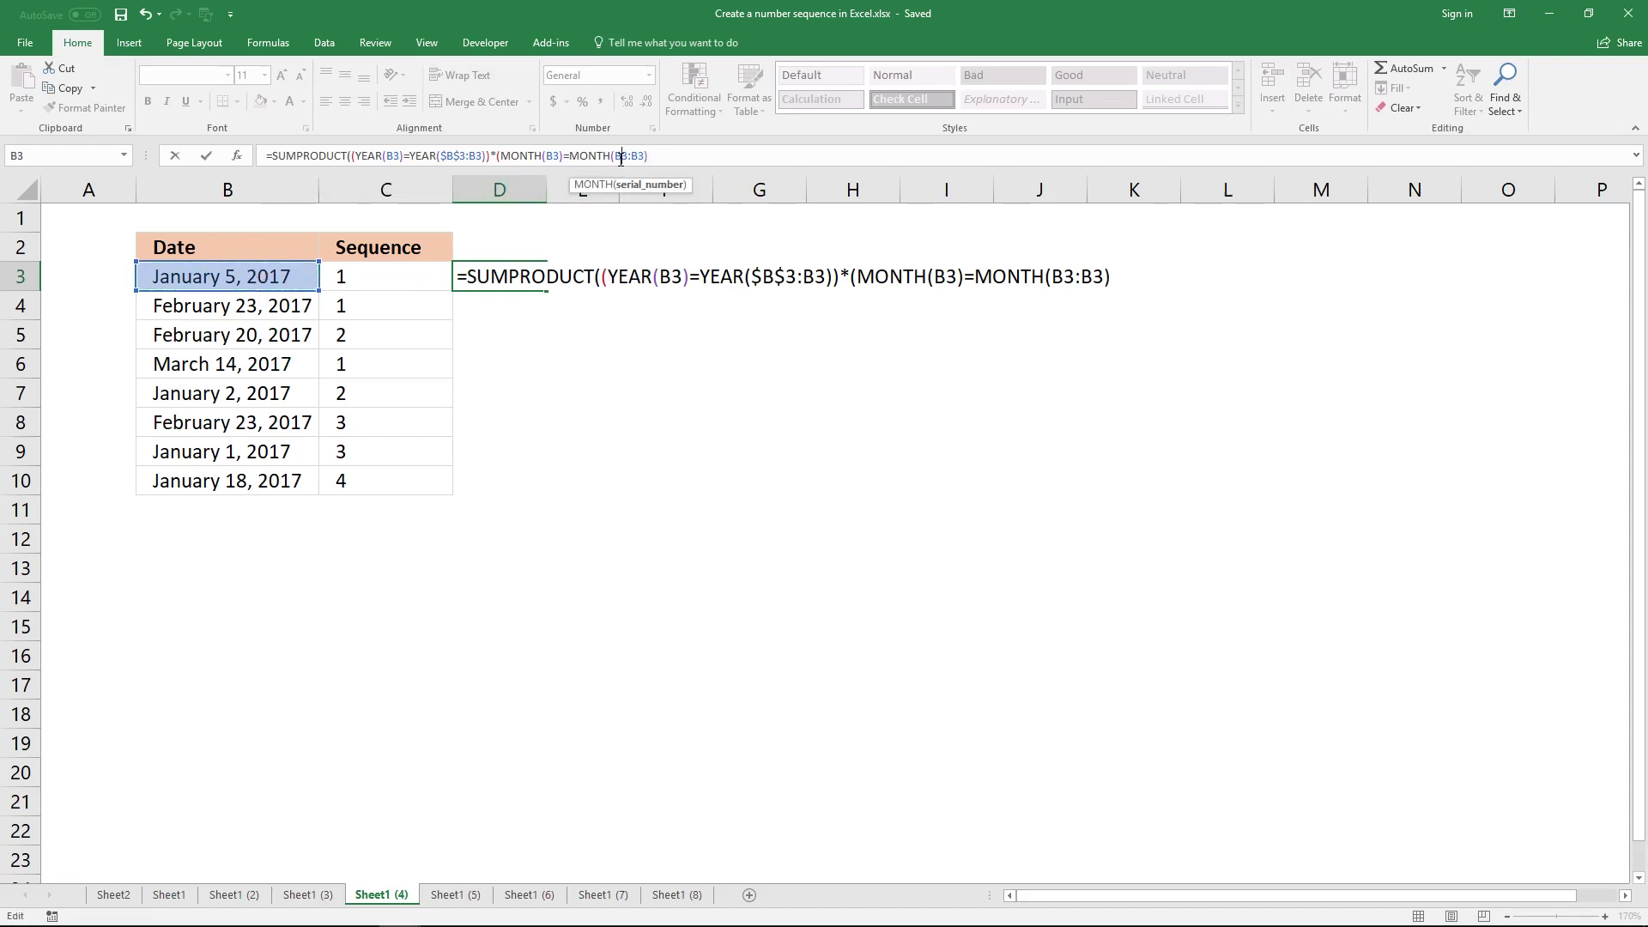
{"action": "key", "text": "F4"}
{"action": "left_click", "coordinate": [648, 155]}
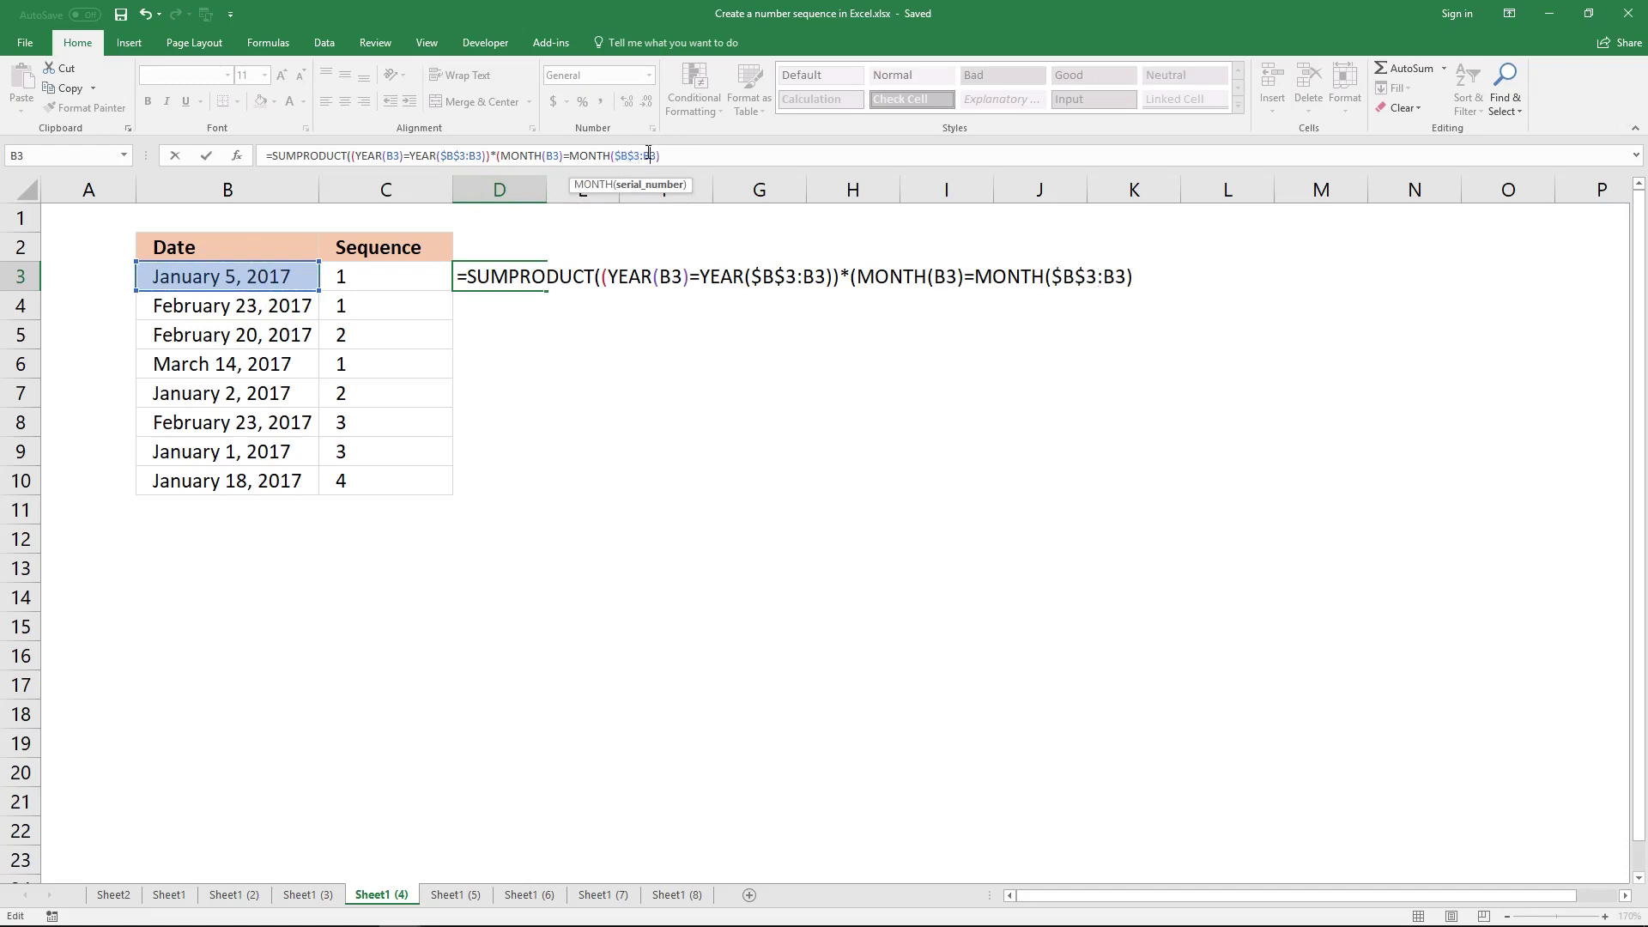
{"action": "left_click", "coordinate": [666, 154]}
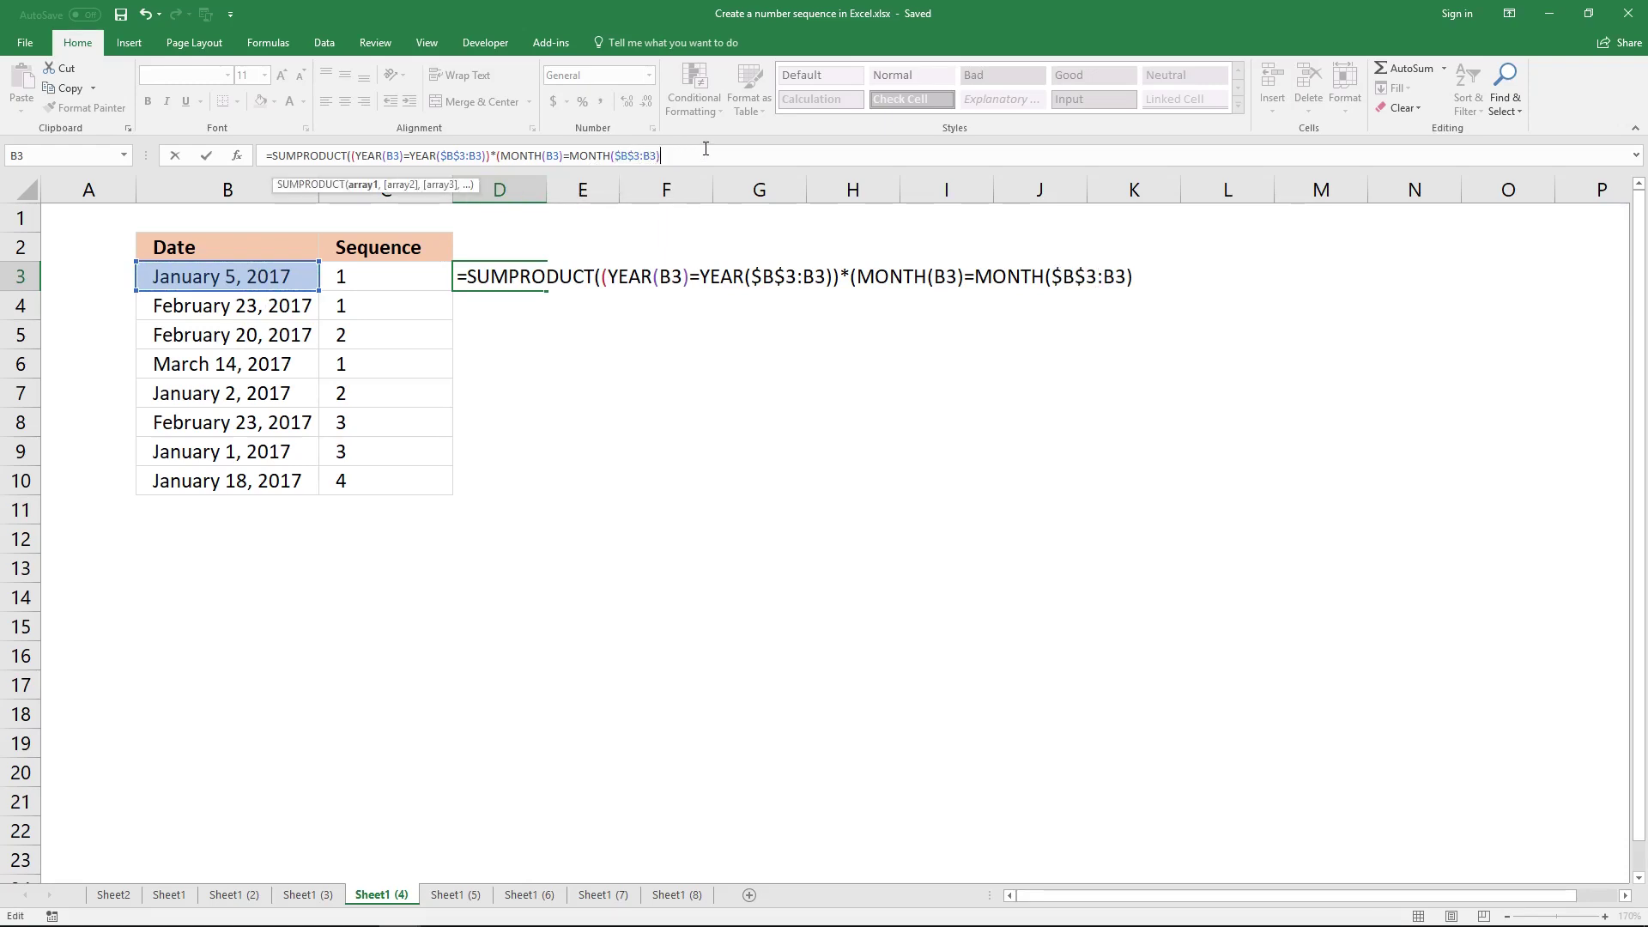
{"action": "type", "text": ")"}
{"action": "key", "text": "Return"}
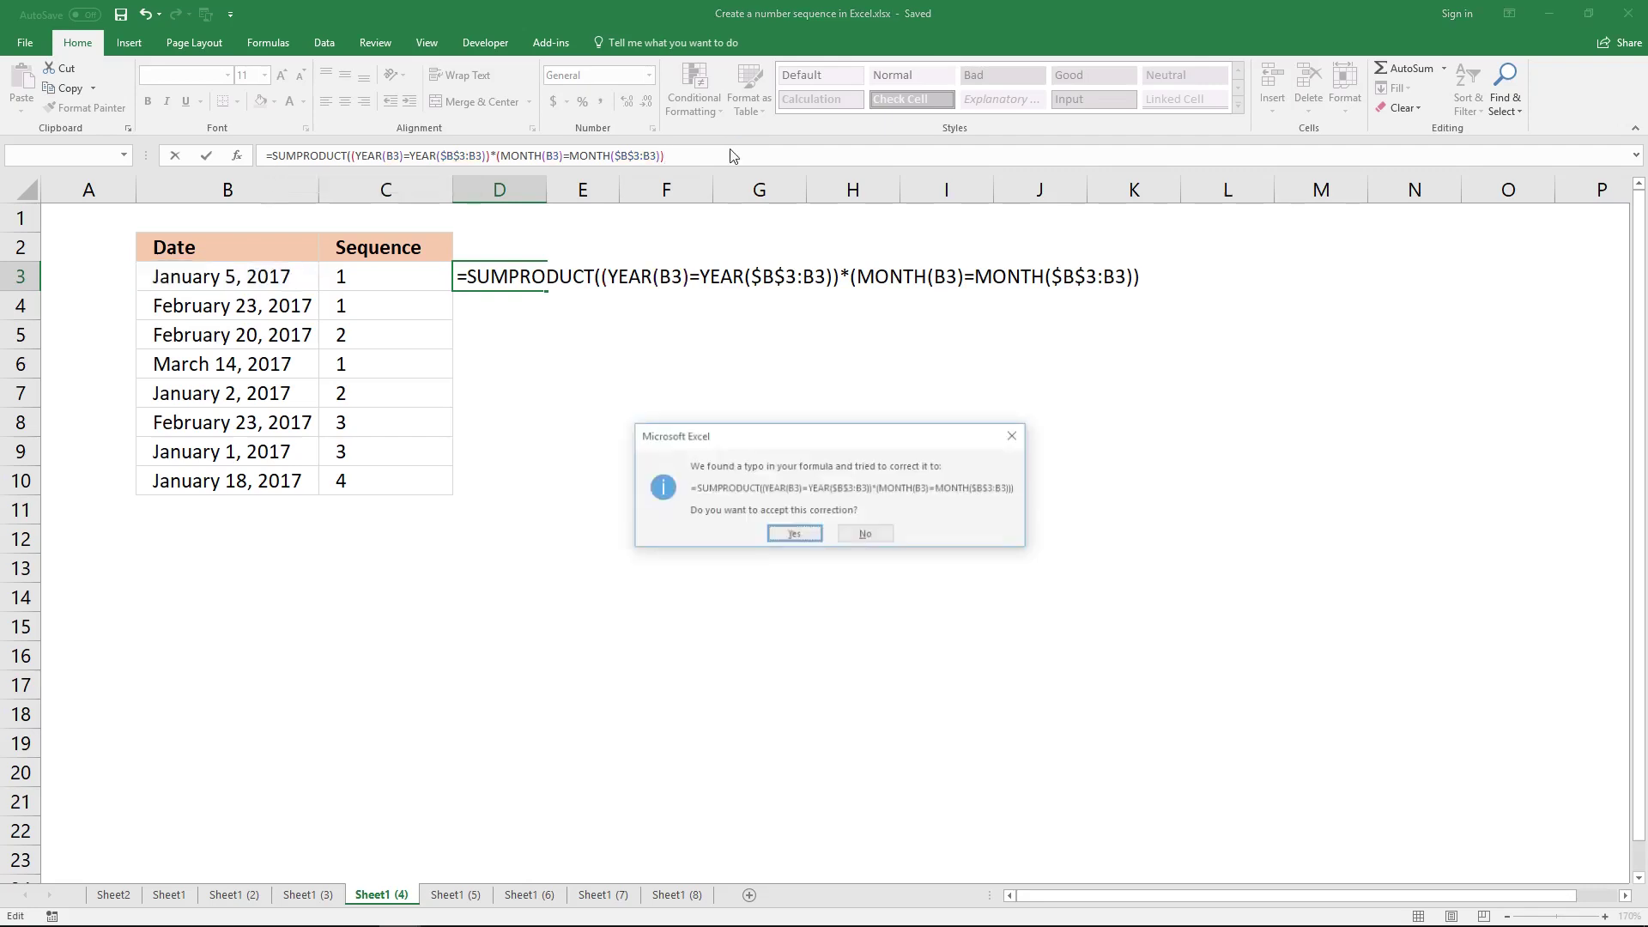
{"action": "key", "text": "Return"}
{"action": "key", "text": "Up"}
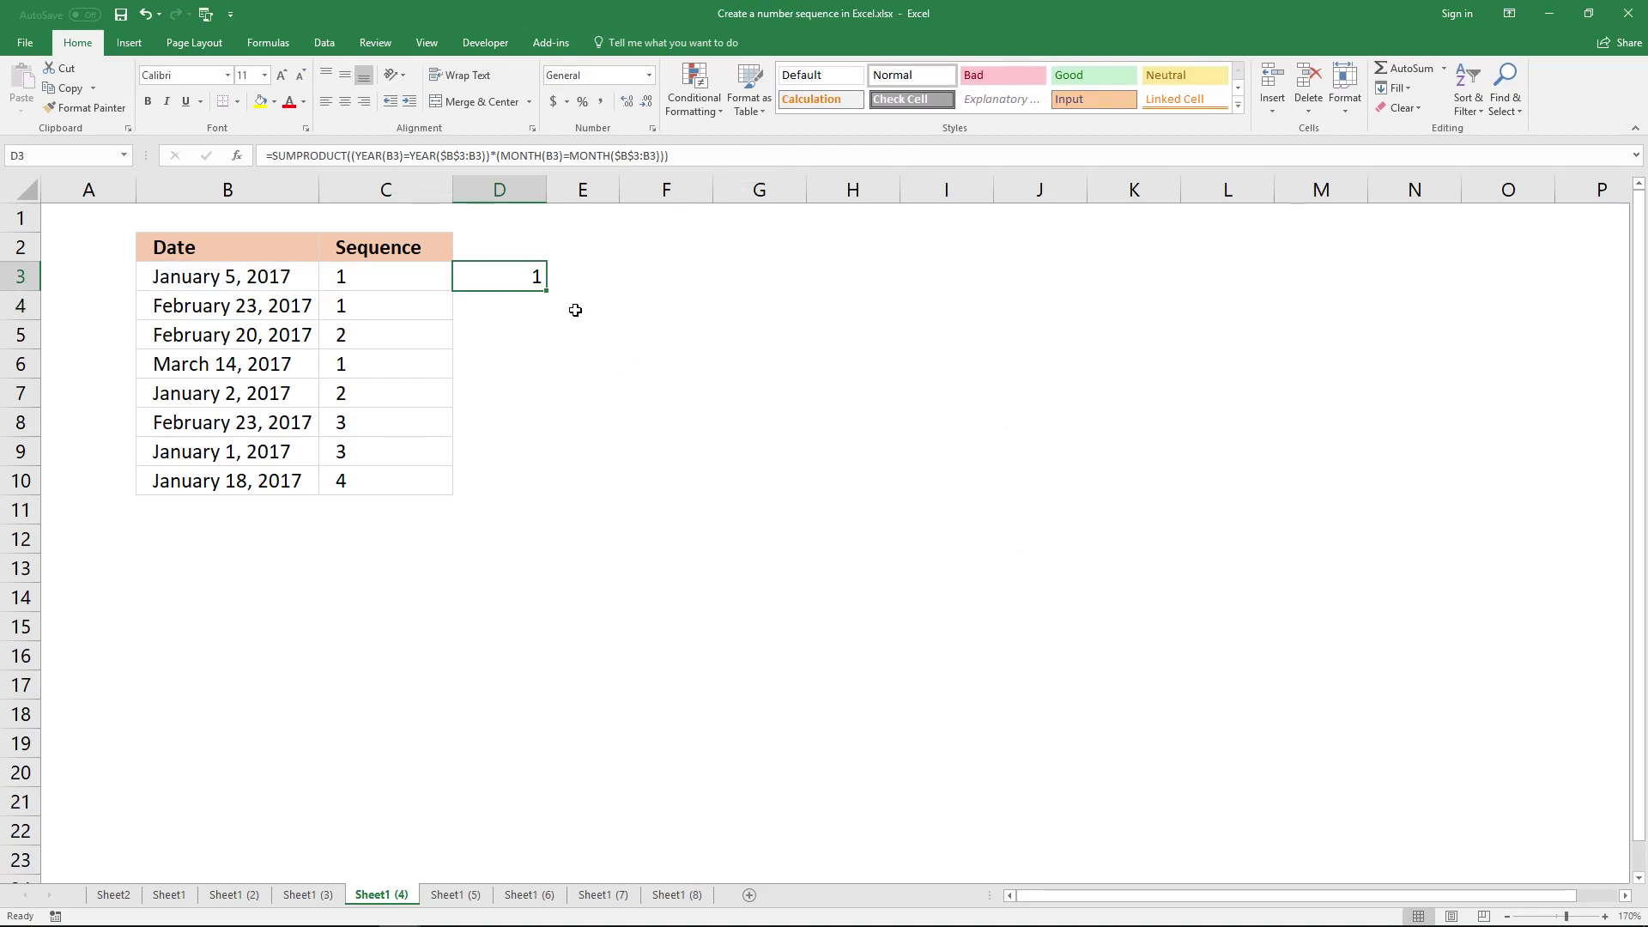
- Fill the SUMPRODUCT formula from D3 down through D10
{"action": "key", "text": "shift+F8"}
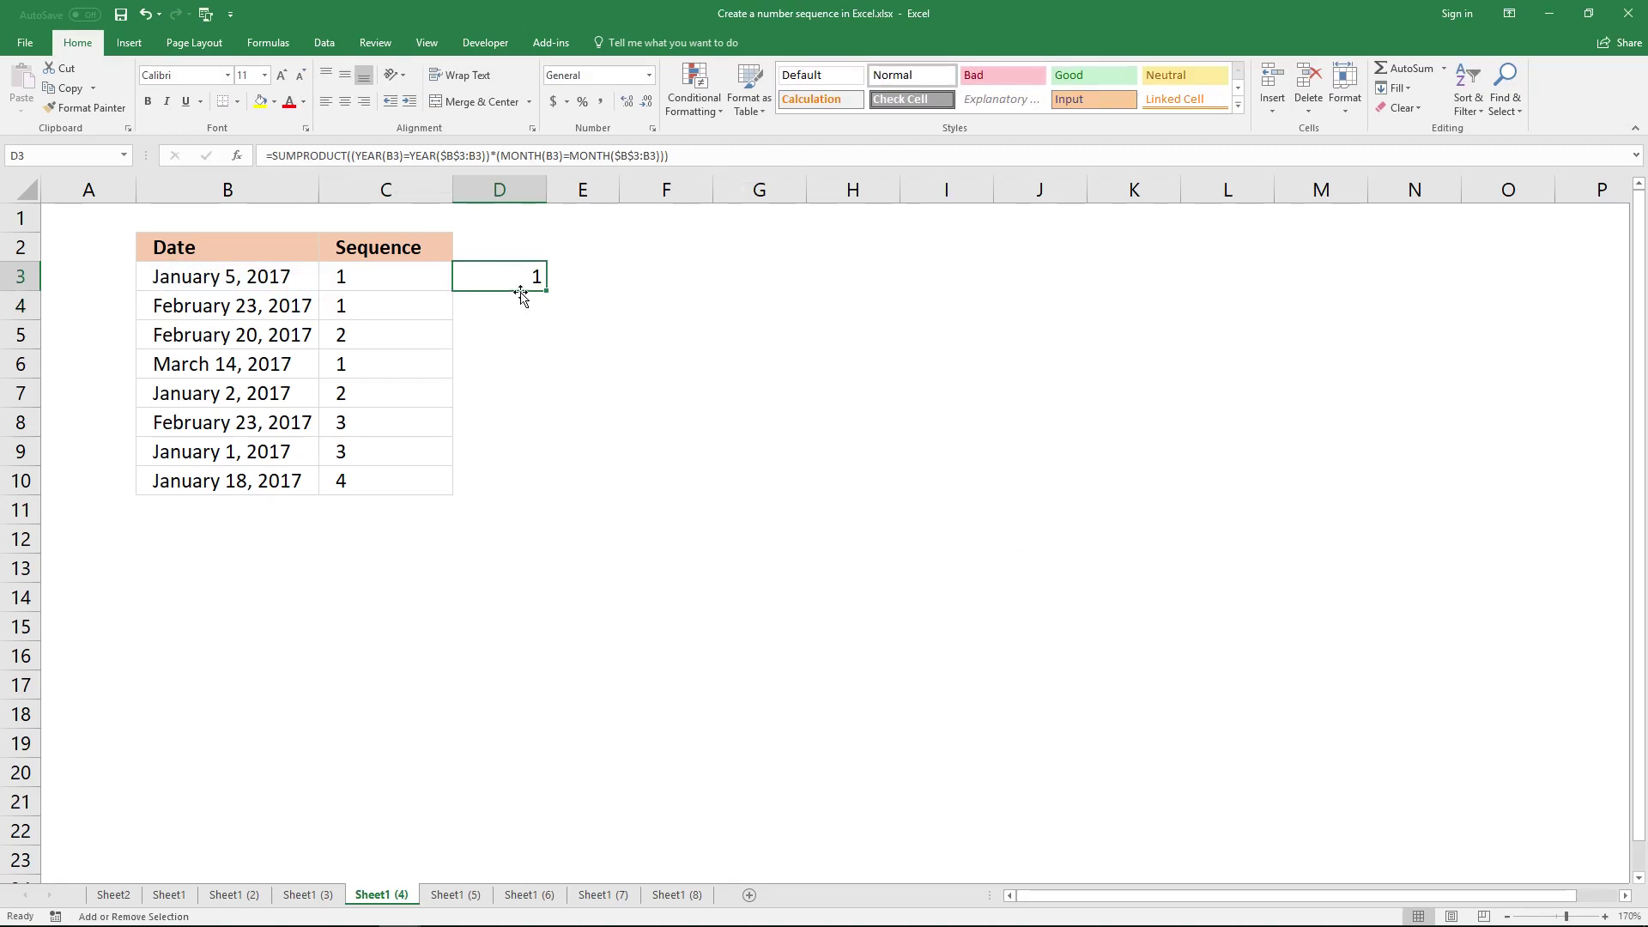
{"action": "left_click_drag", "start_coordinate": [549, 292], "coordinate": [556, 486]}
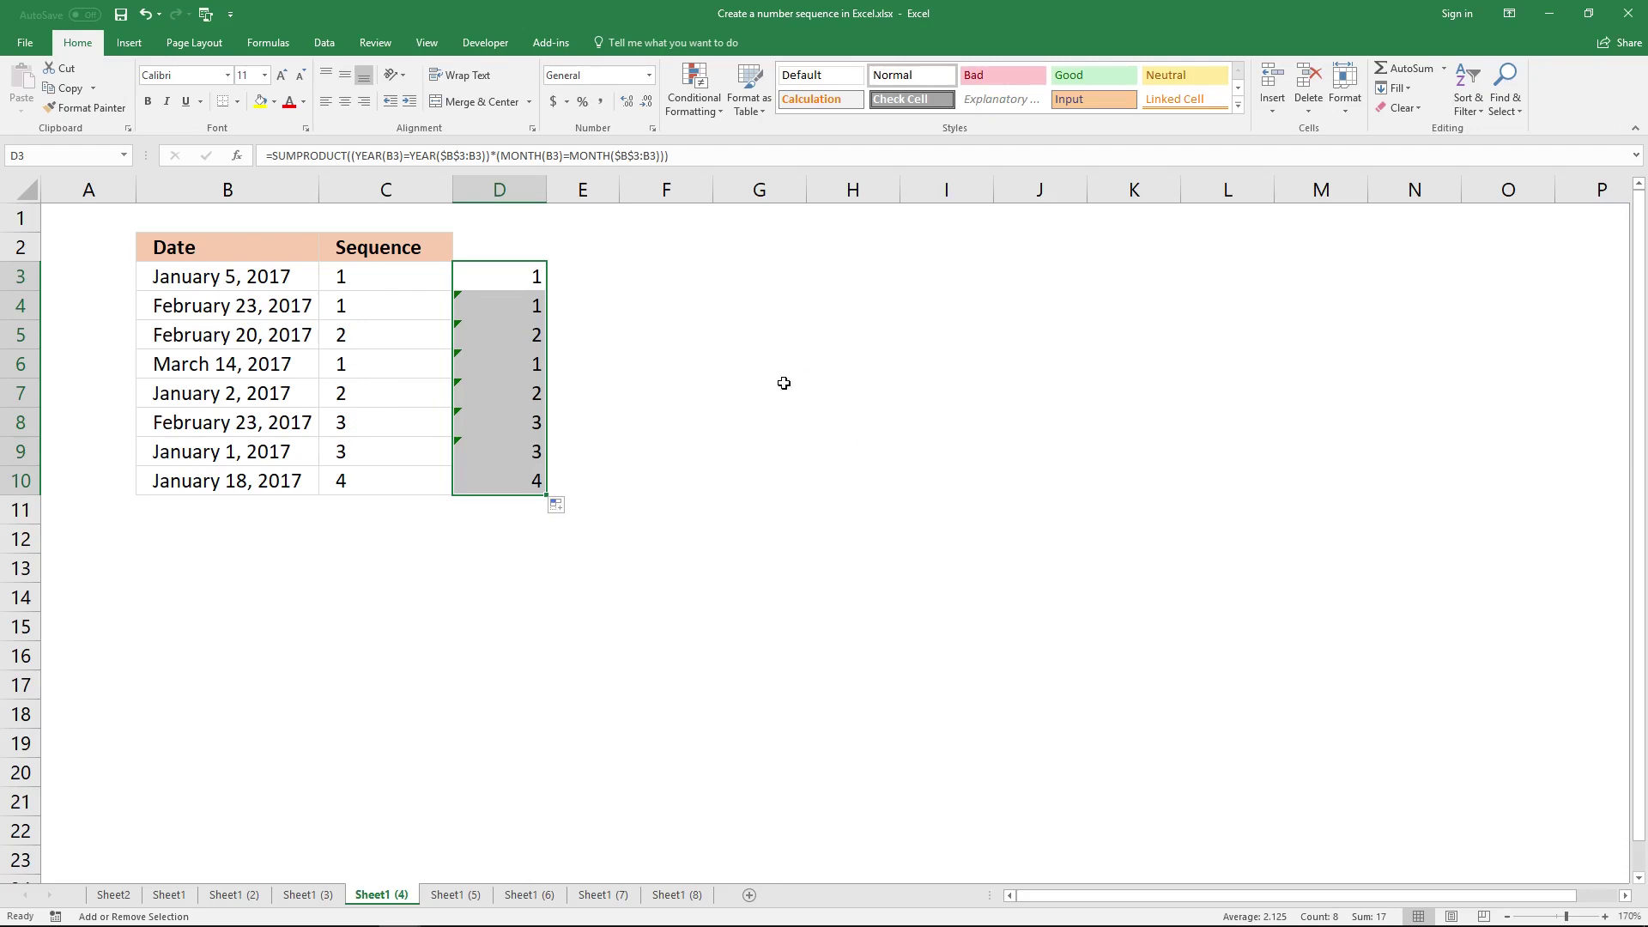
{"action": "left_click", "coordinate": [518, 283]}
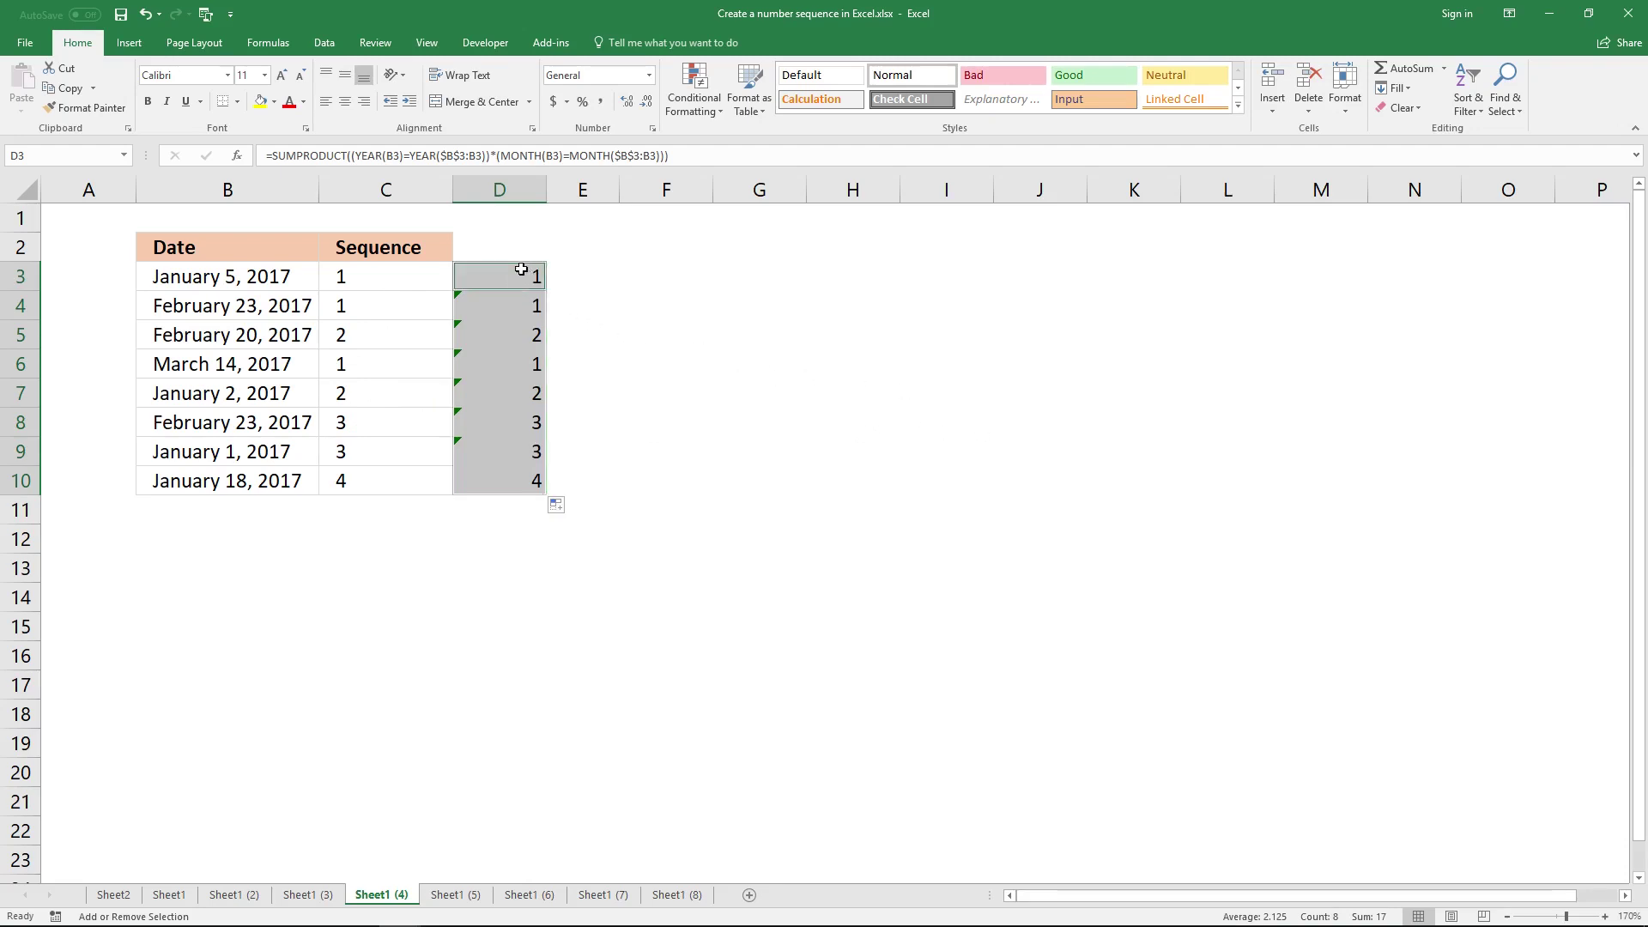
- Switch to the Sheet1 (5) worksheet and examine the dates in B3:B10
{"action": "key", "text": "ctrl+Page_Down"}
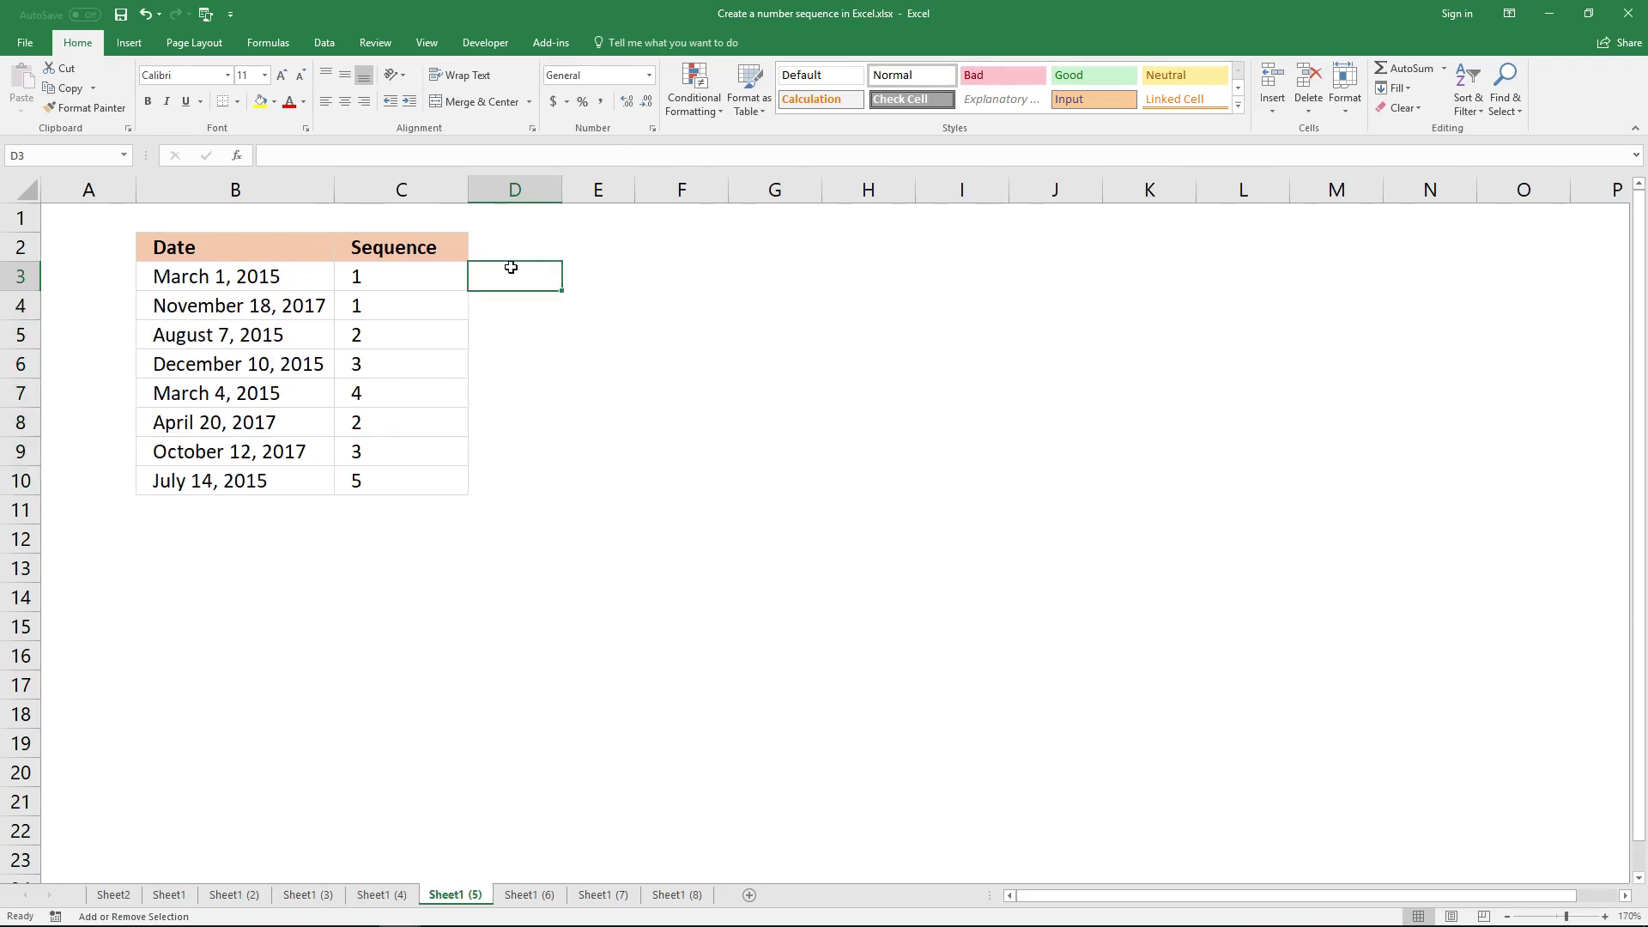
{"action": "left_click", "coordinate": [286, 273]}
{"action": "left_click_drag", "start_coordinate": [287, 273], "coordinate": [287, 472]}
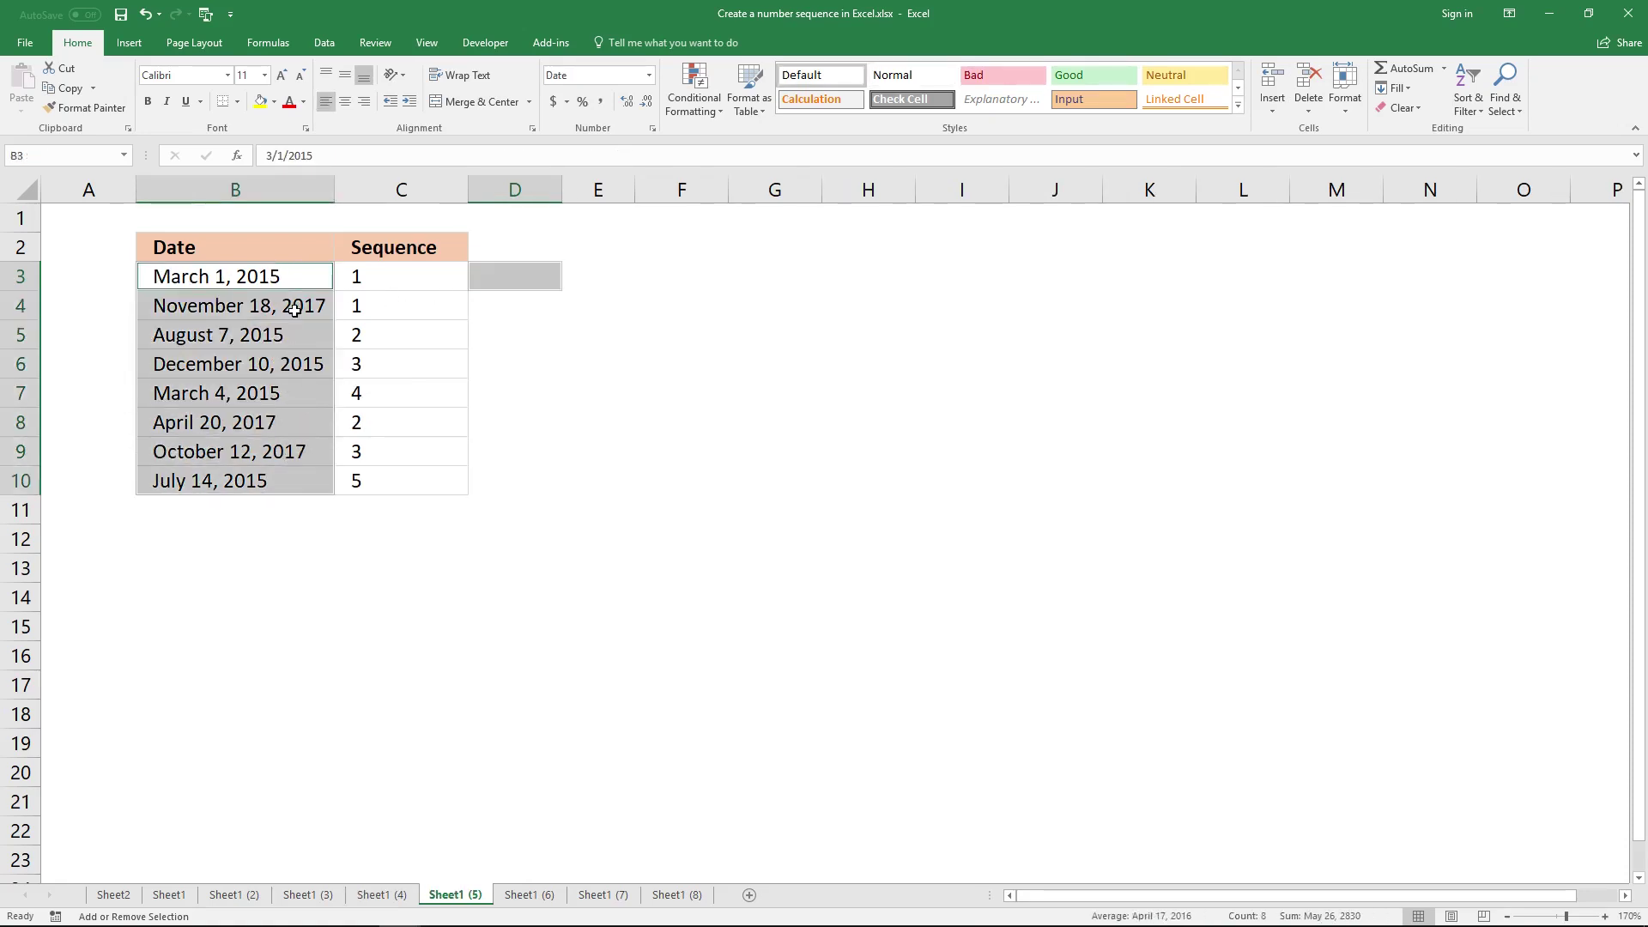
- Start a formula in D3 with =SUMPRODUCT(YEAR(B3)=
{"action": "left_click", "coordinate": [529, 283]}
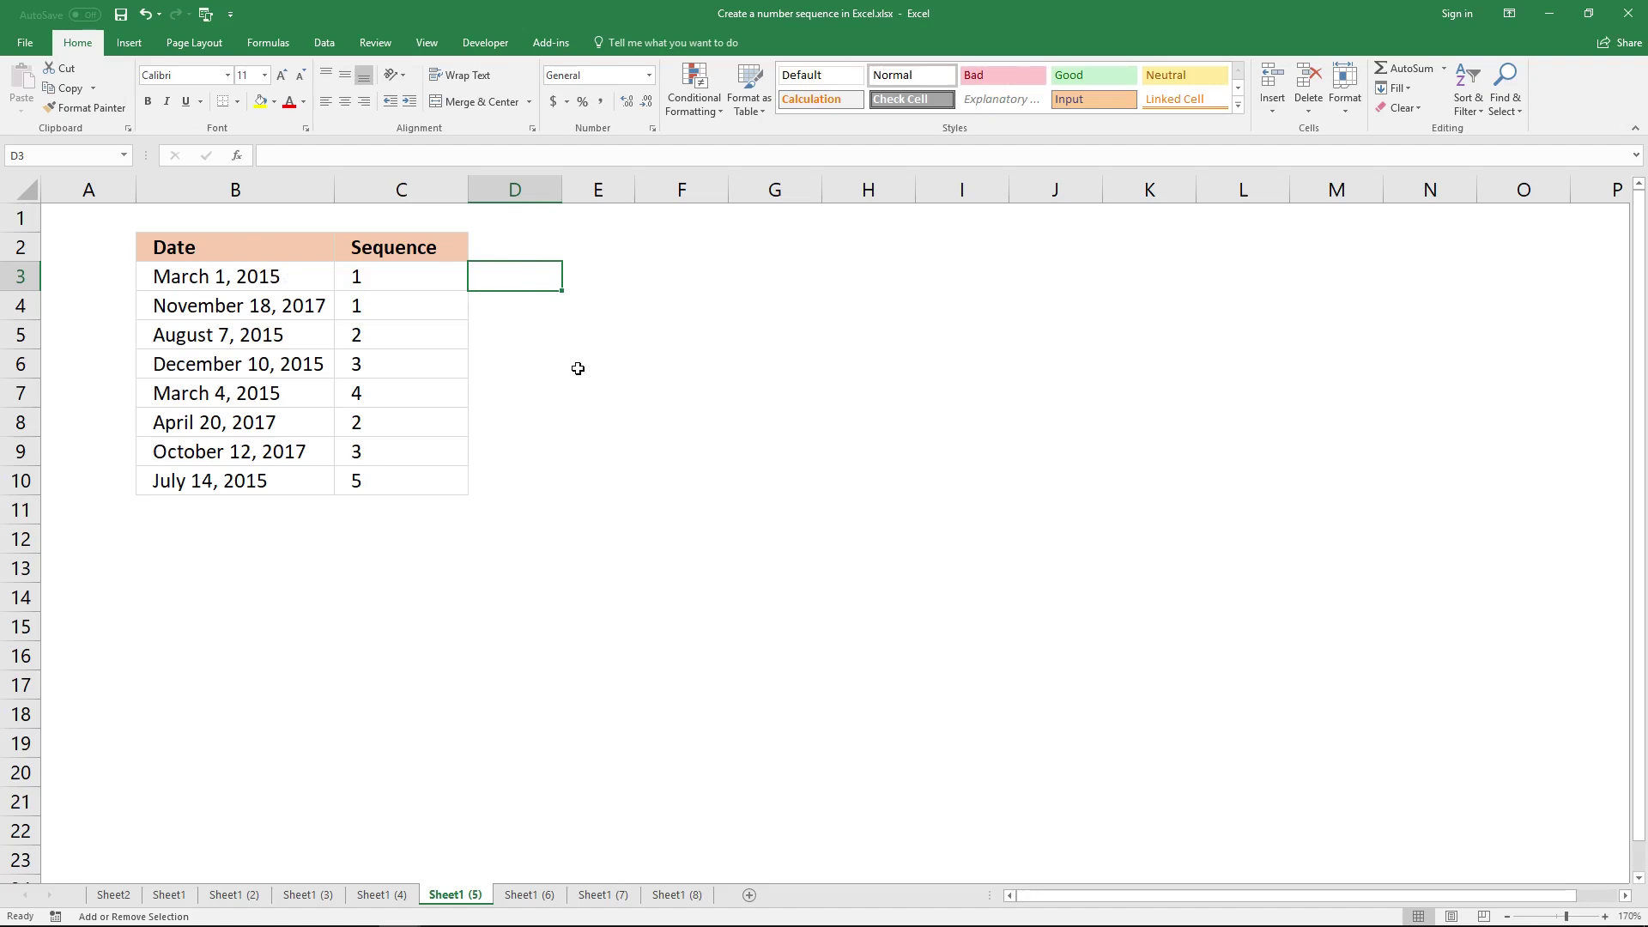
{"action": "type", "text": "="}
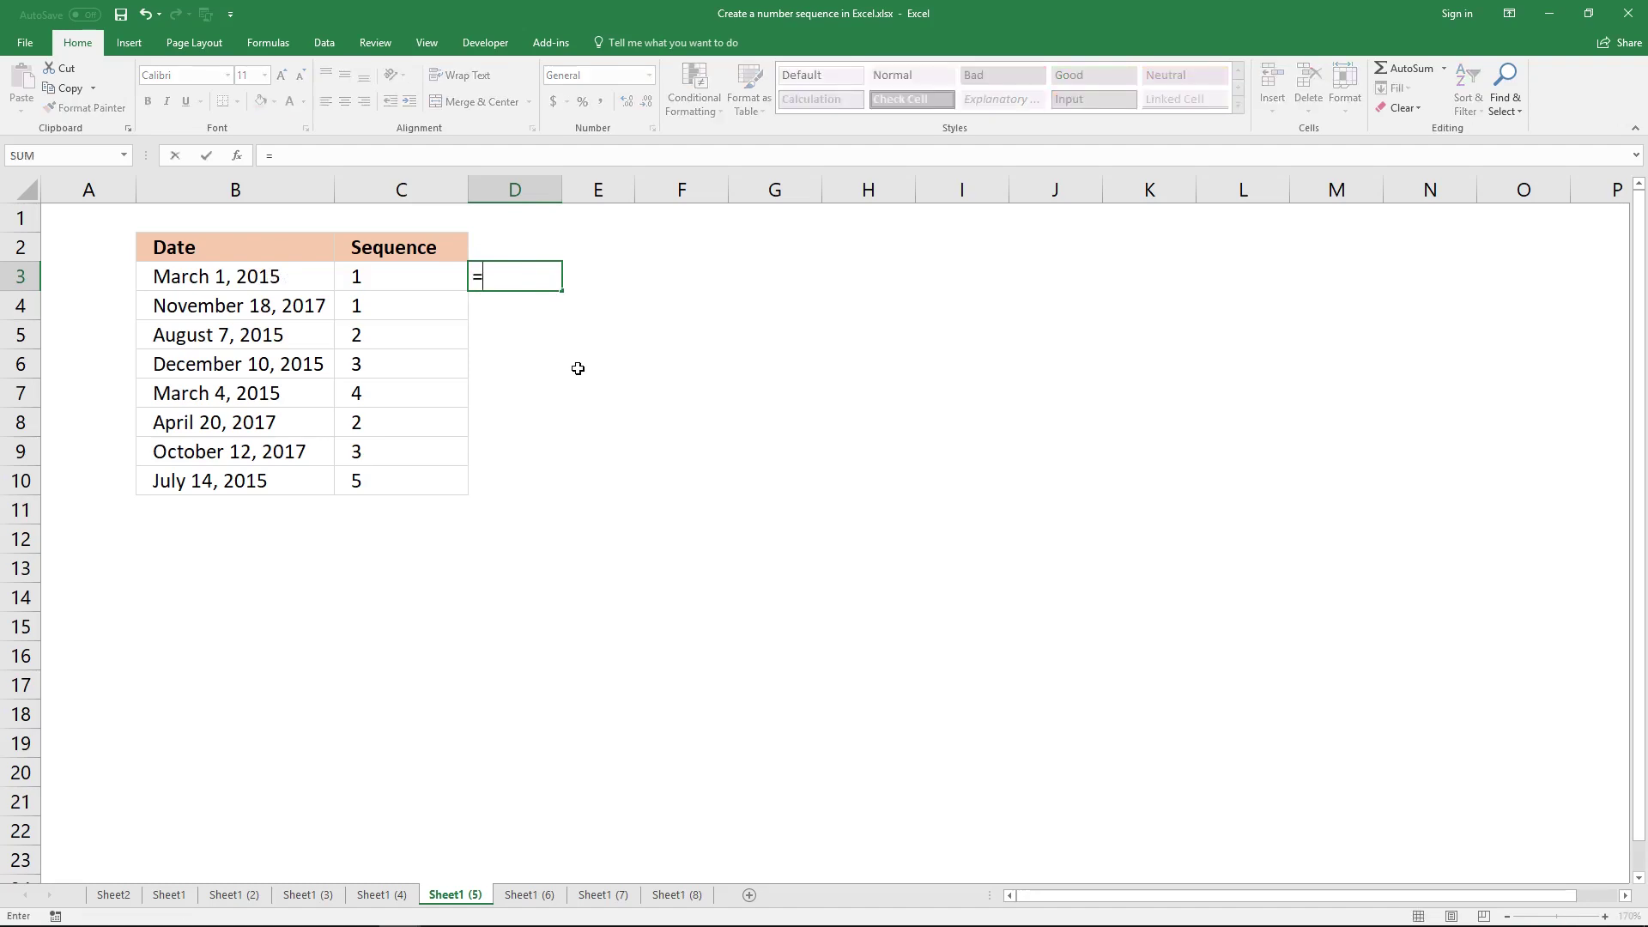
{"action": "type", "text": "SUMPR"}
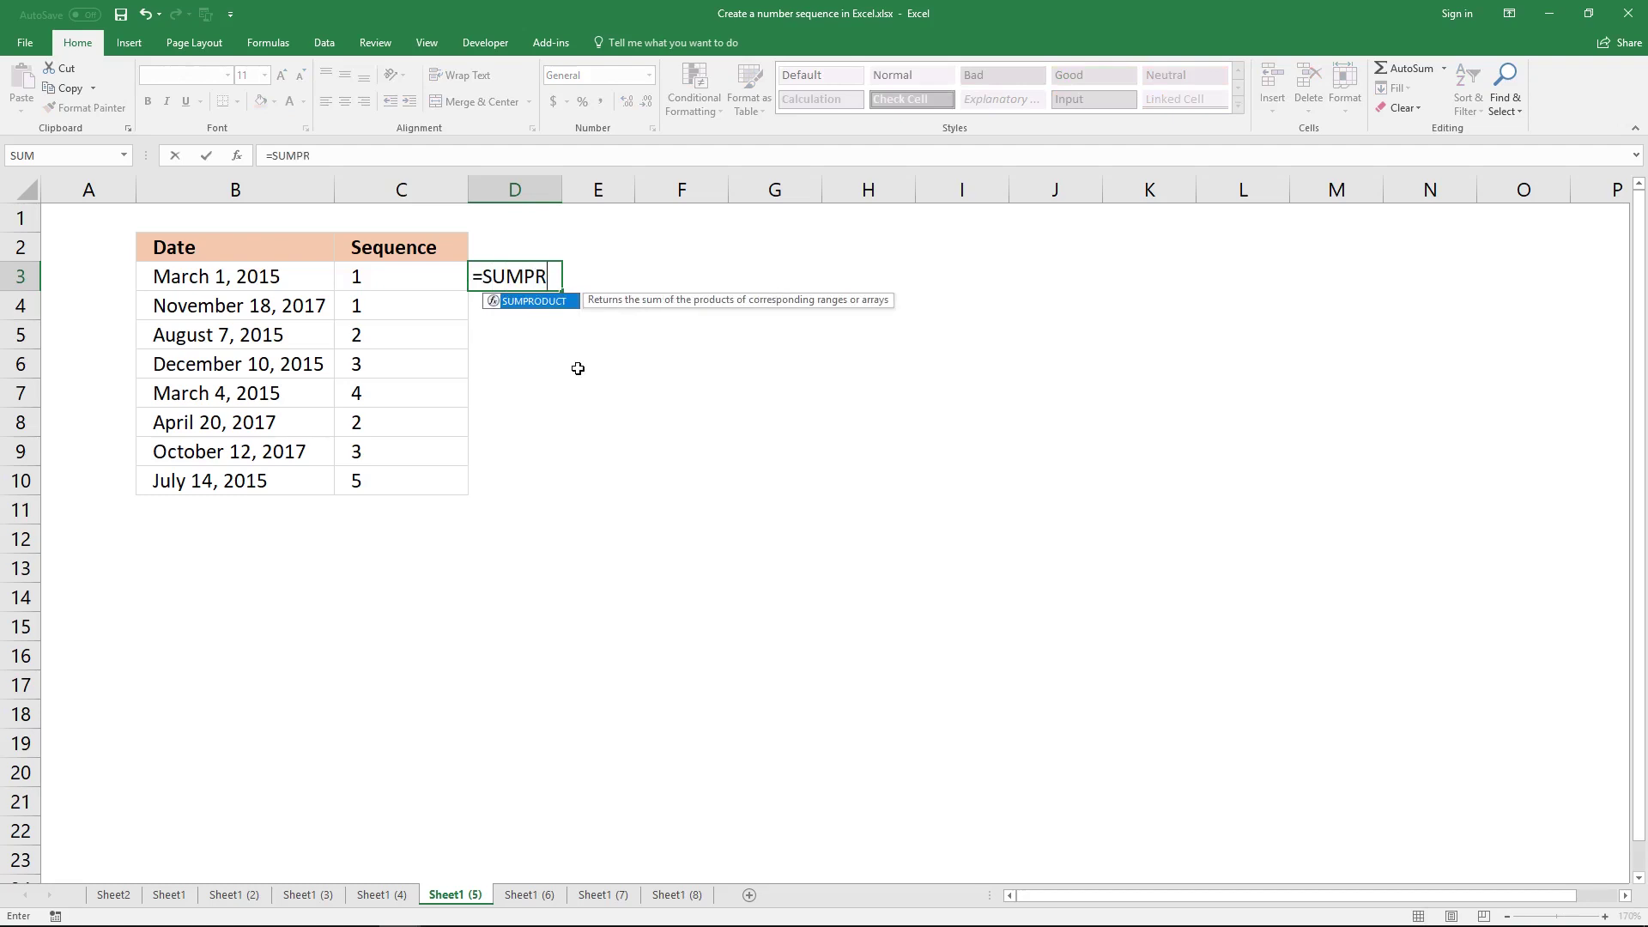
{"action": "key", "text": "Tab"}
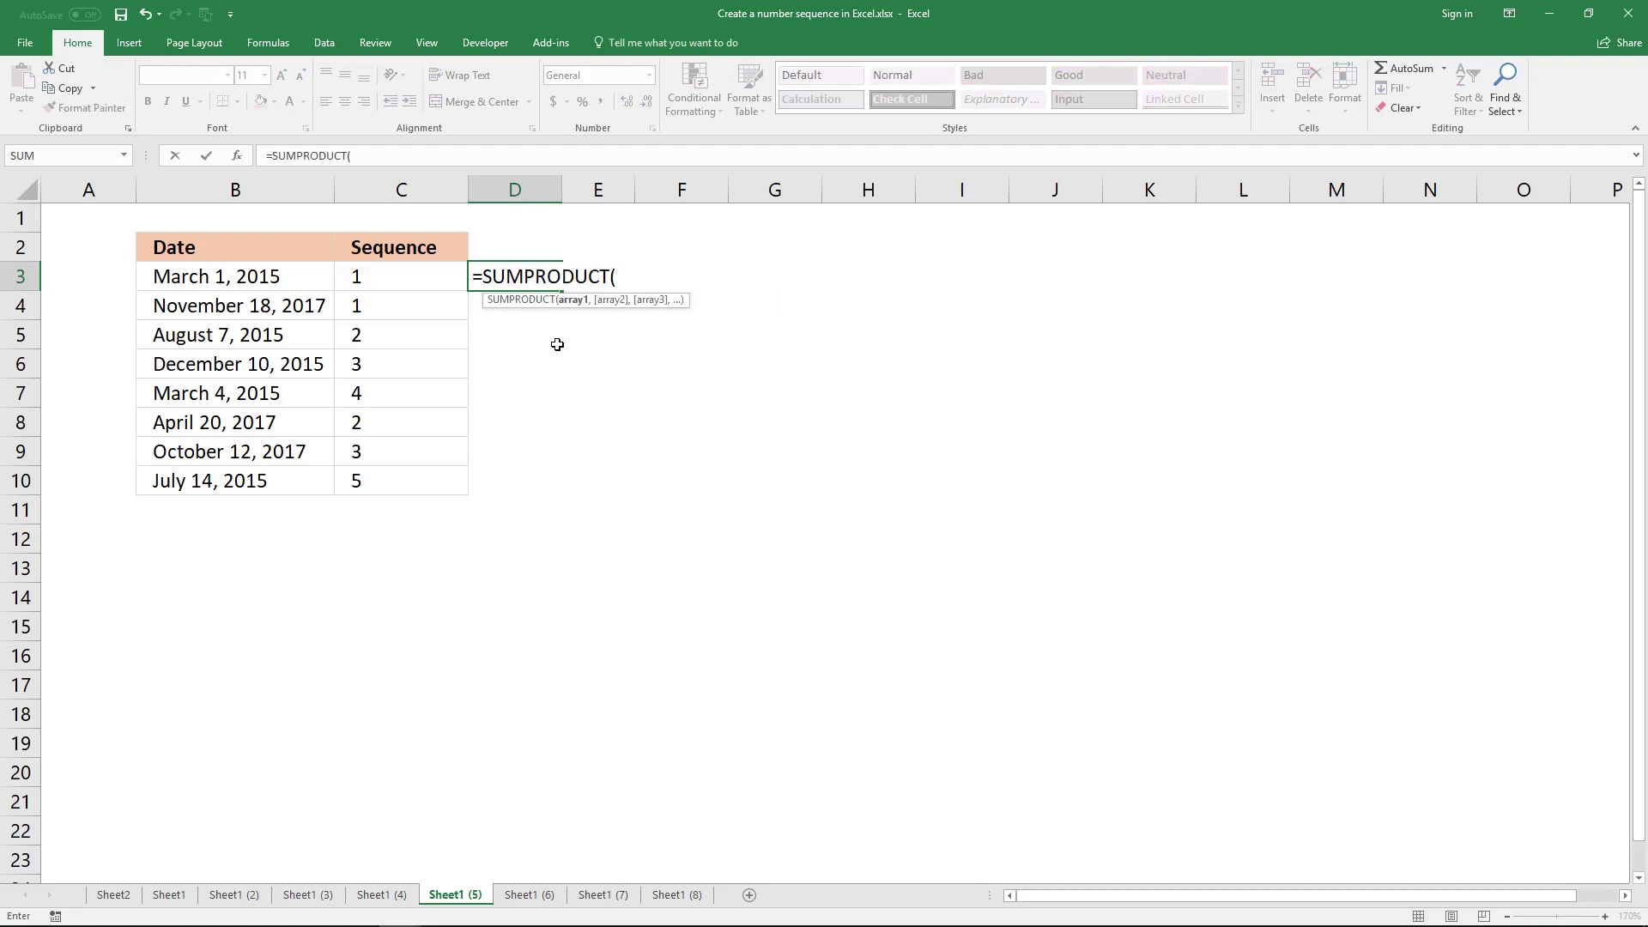
{"action": "type", "text": "YEAR("}
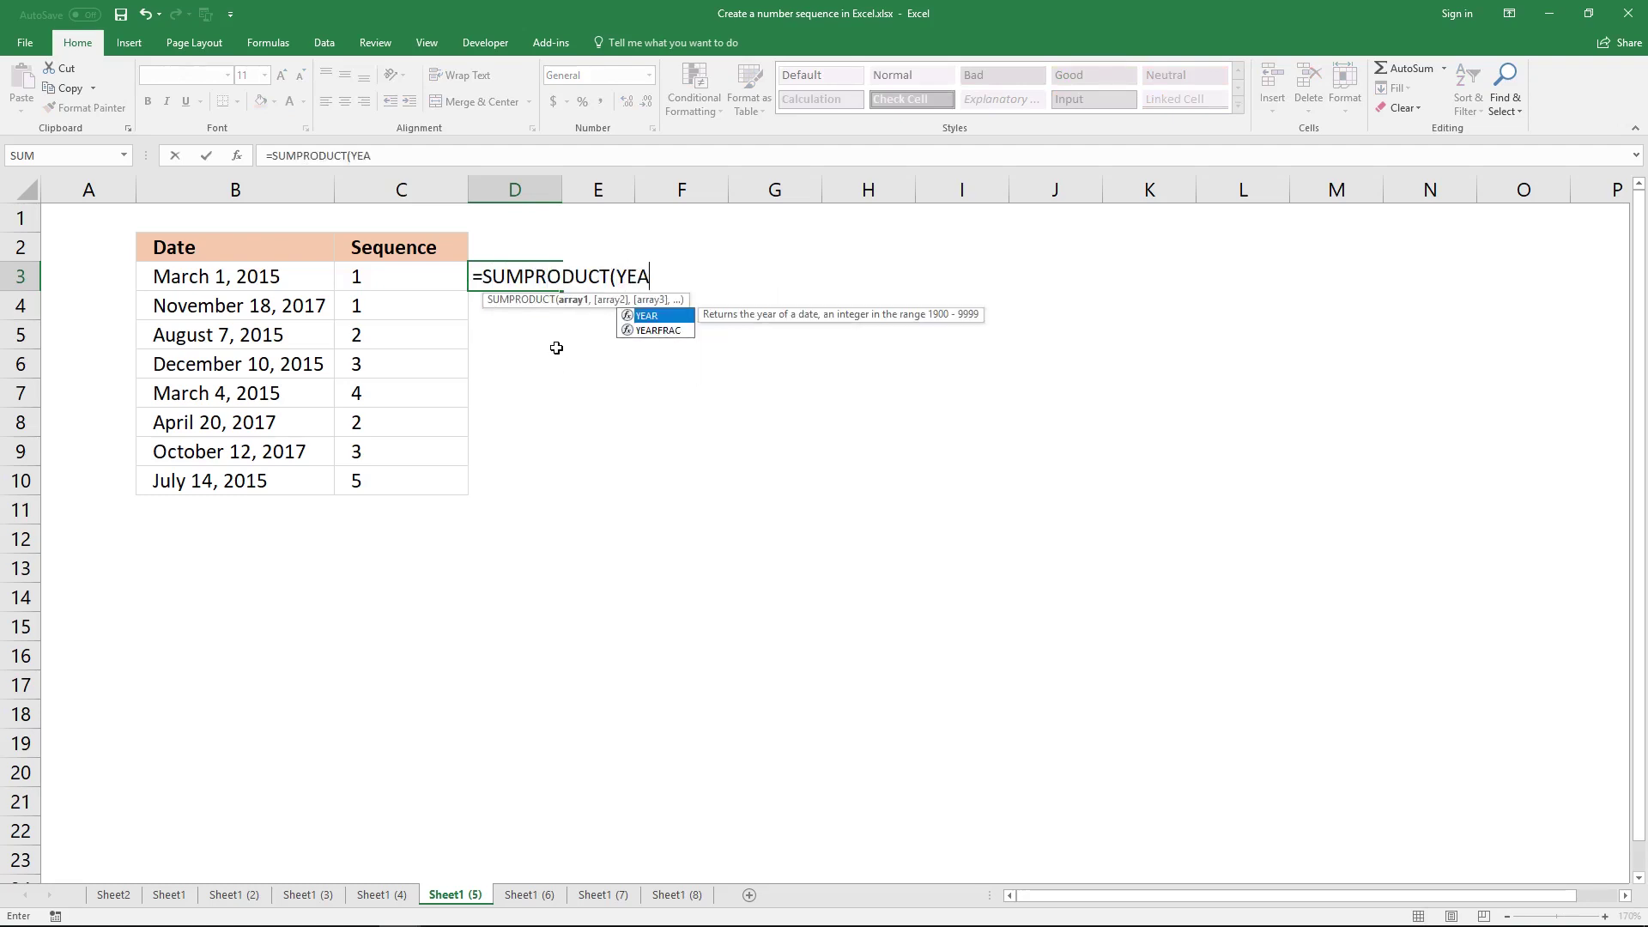
{"action": "left_click", "coordinate": [273, 279]}
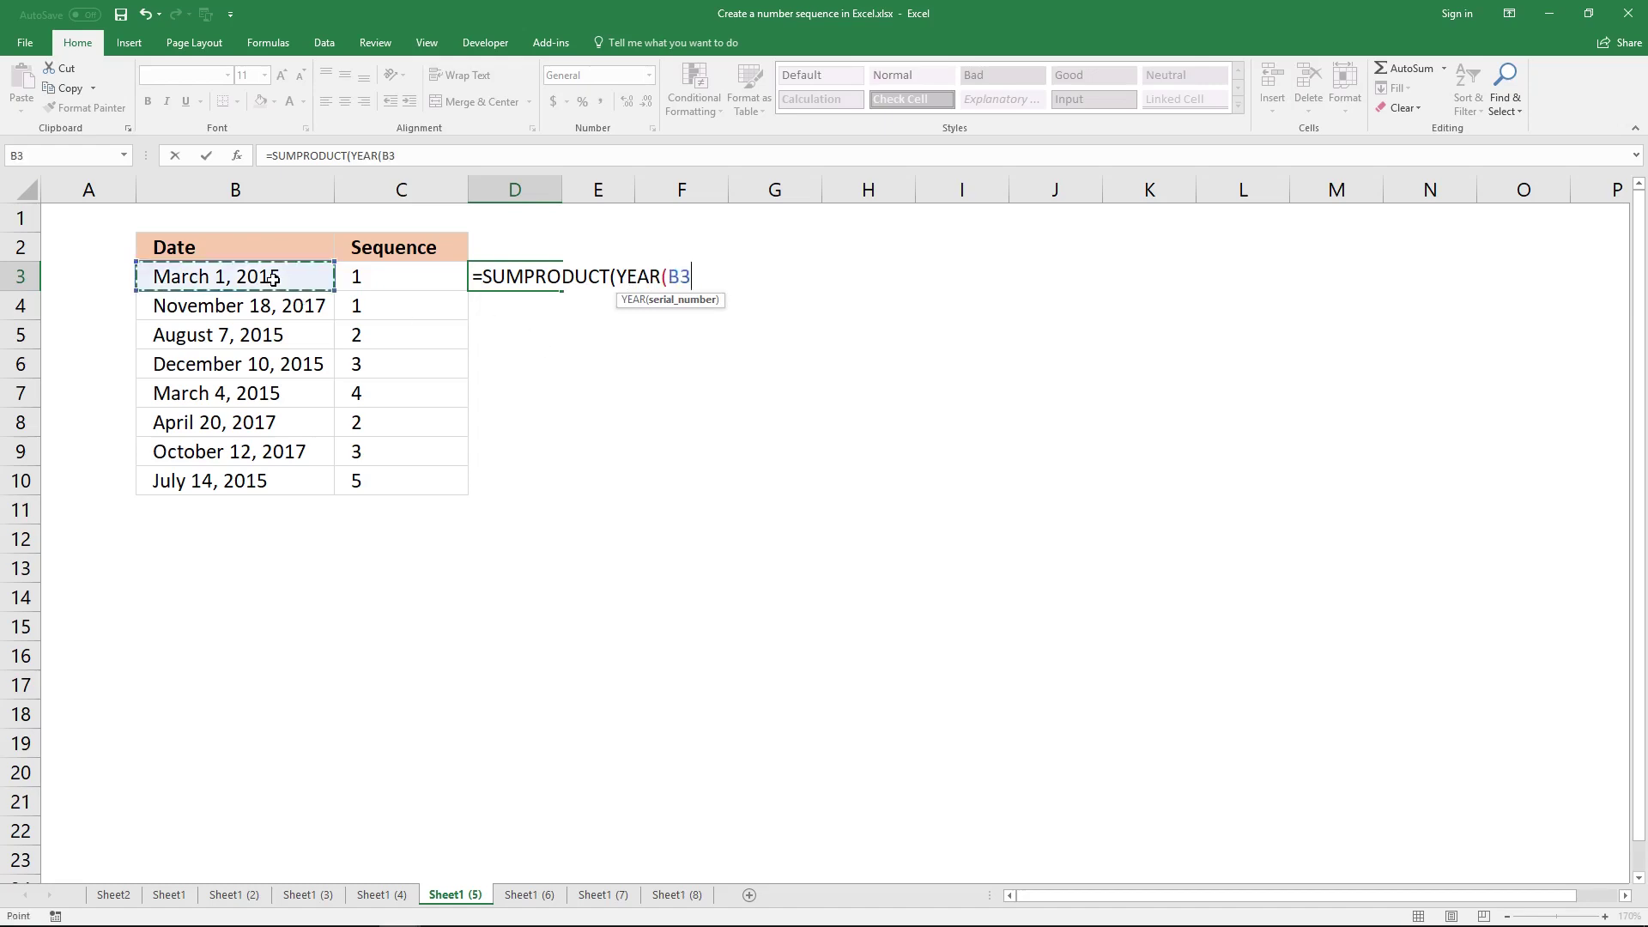
{"action": "type", "text": ")="}
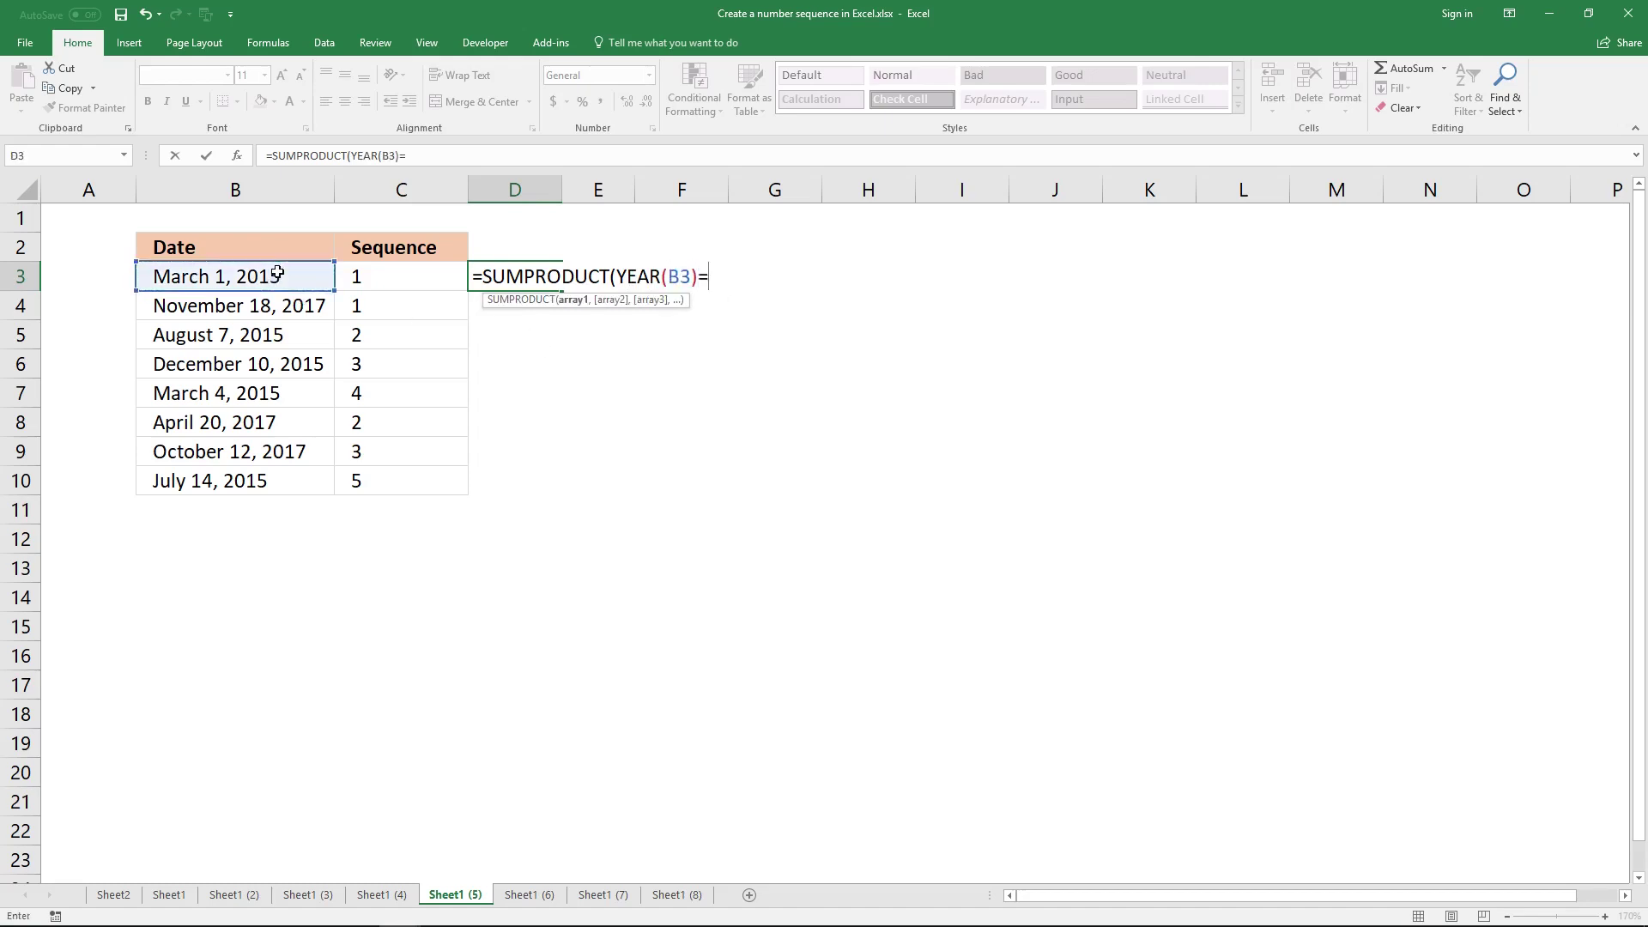
- Complete the year comparison in D3 with YEAR($B$3:B3), keeping the range's second reference relative
{"action": "type", "text": "YEAR("}
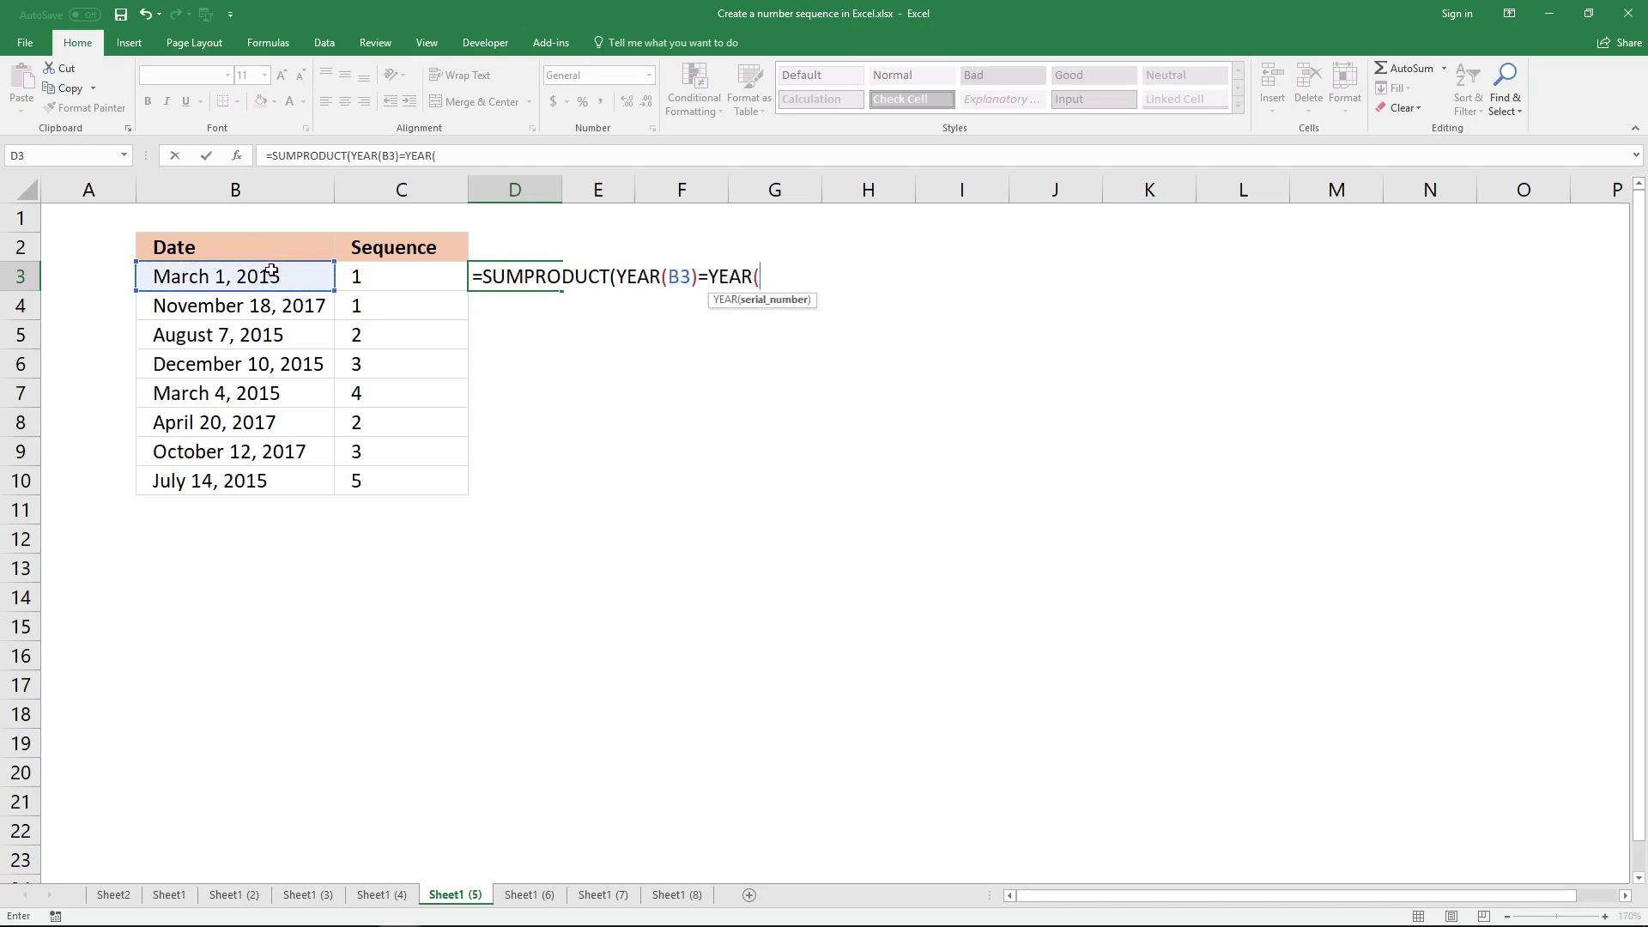
{"action": "left_click", "coordinate": [272, 275]}
{"action": "key", "text": "F8"}
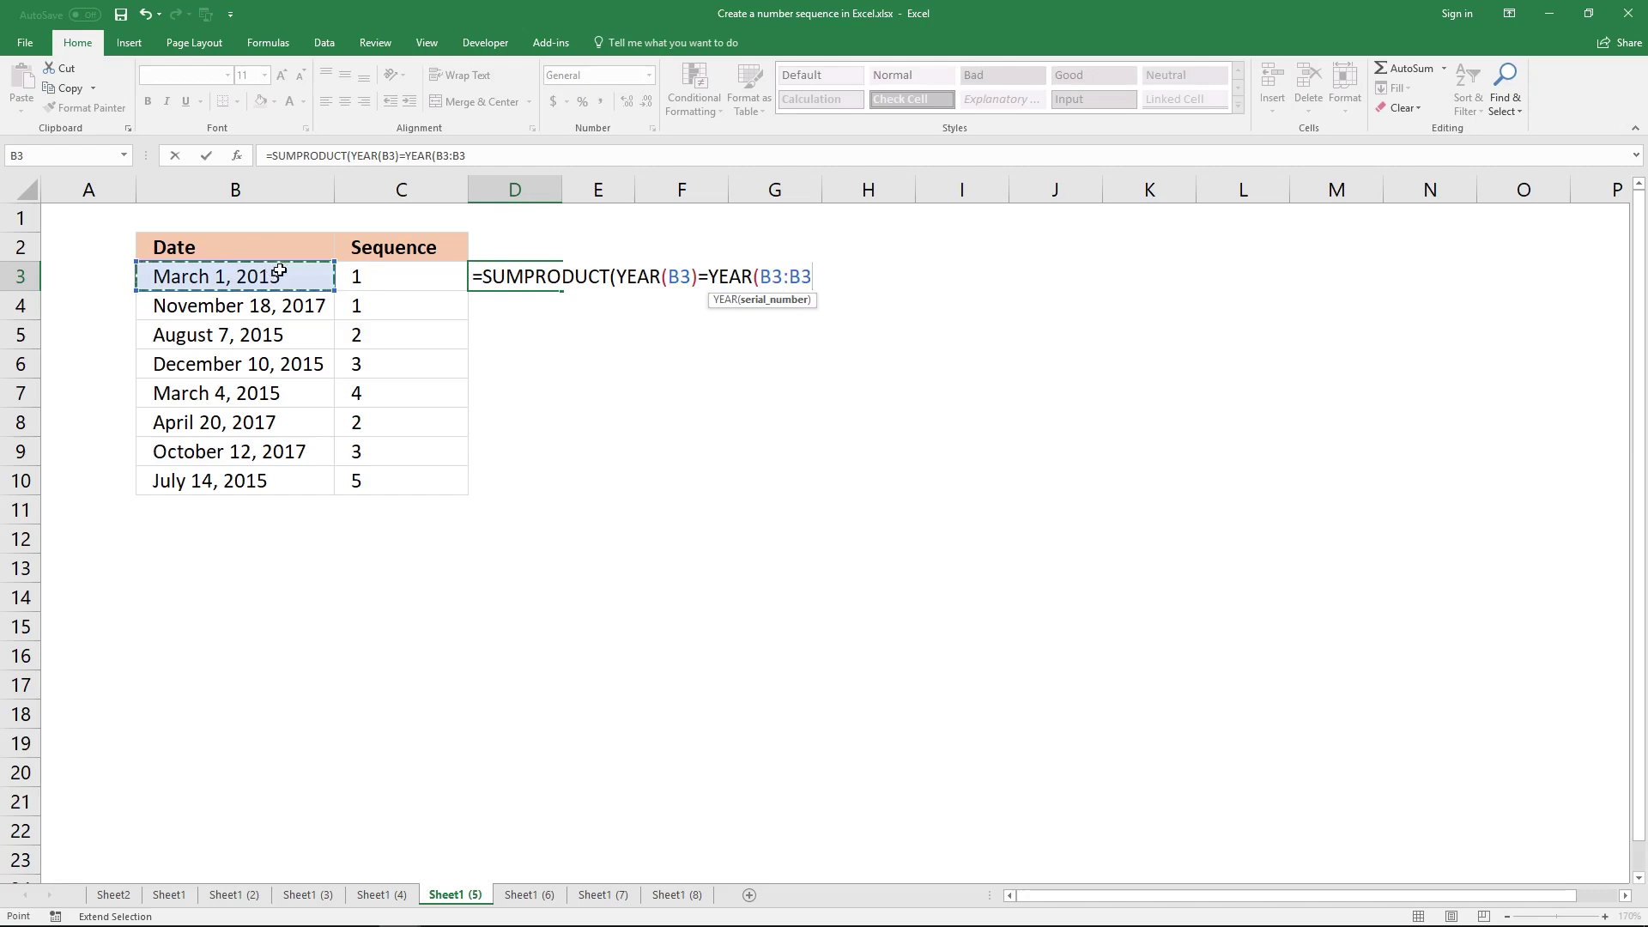
{"action": "left_click", "coordinate": [510, 152]}
{"action": "type", "text": ")"}
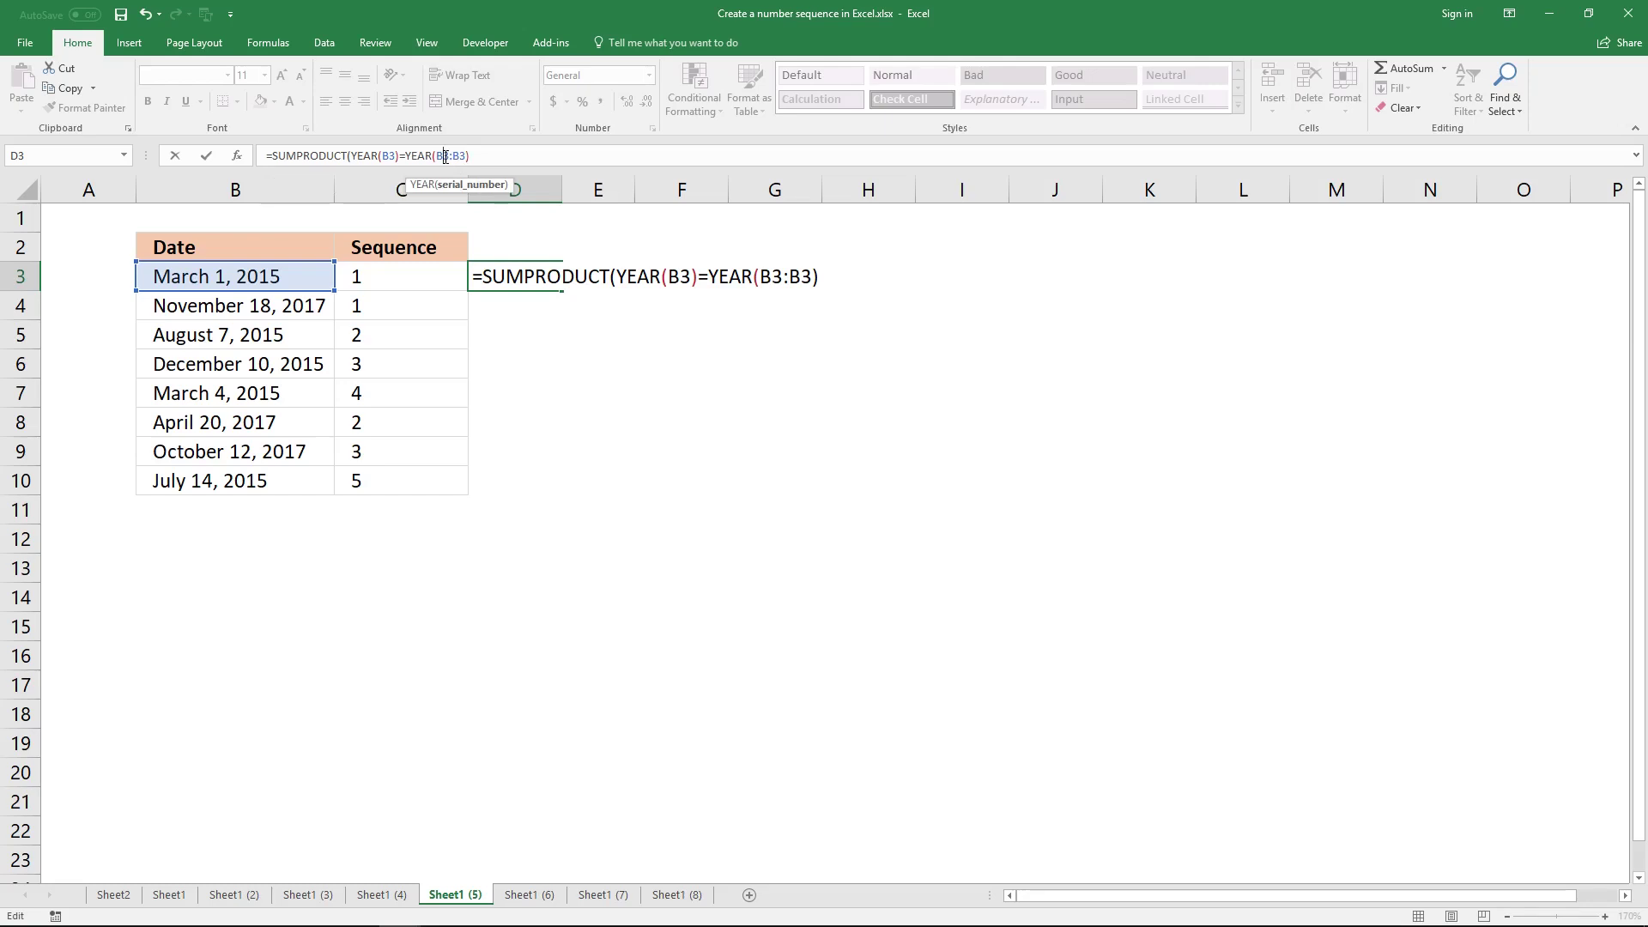
{"action": "key", "text": "F4"}
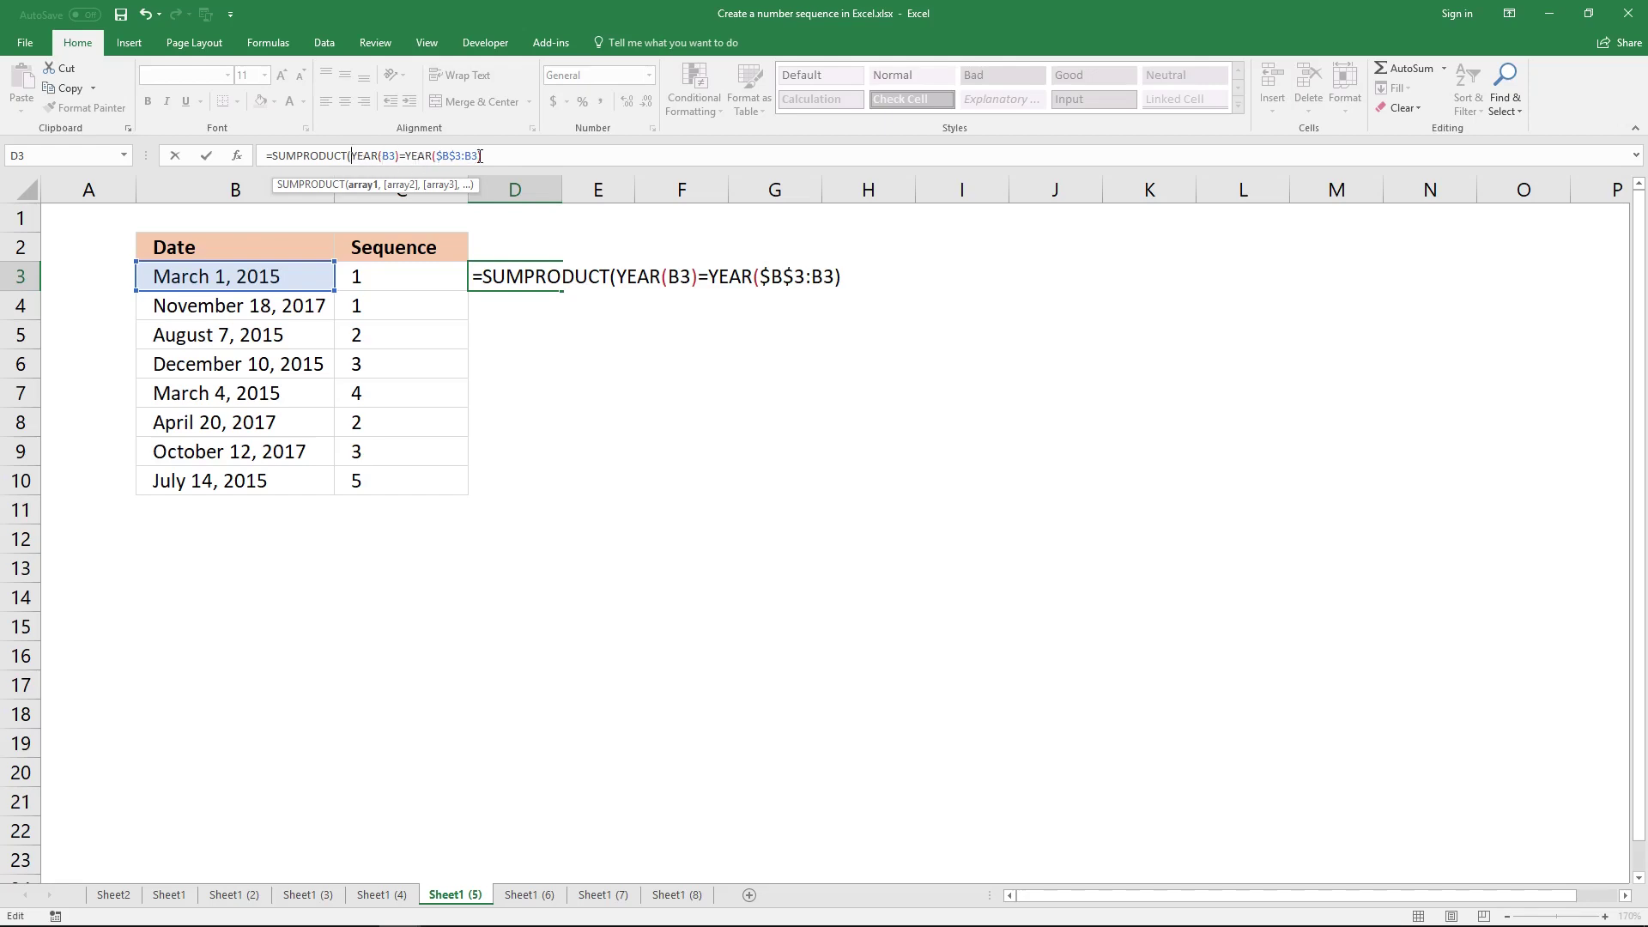
- Enclose D3's year comparison in parentheses, multiply it by 1, and enter the formula
{"action": "type", "text": "("}
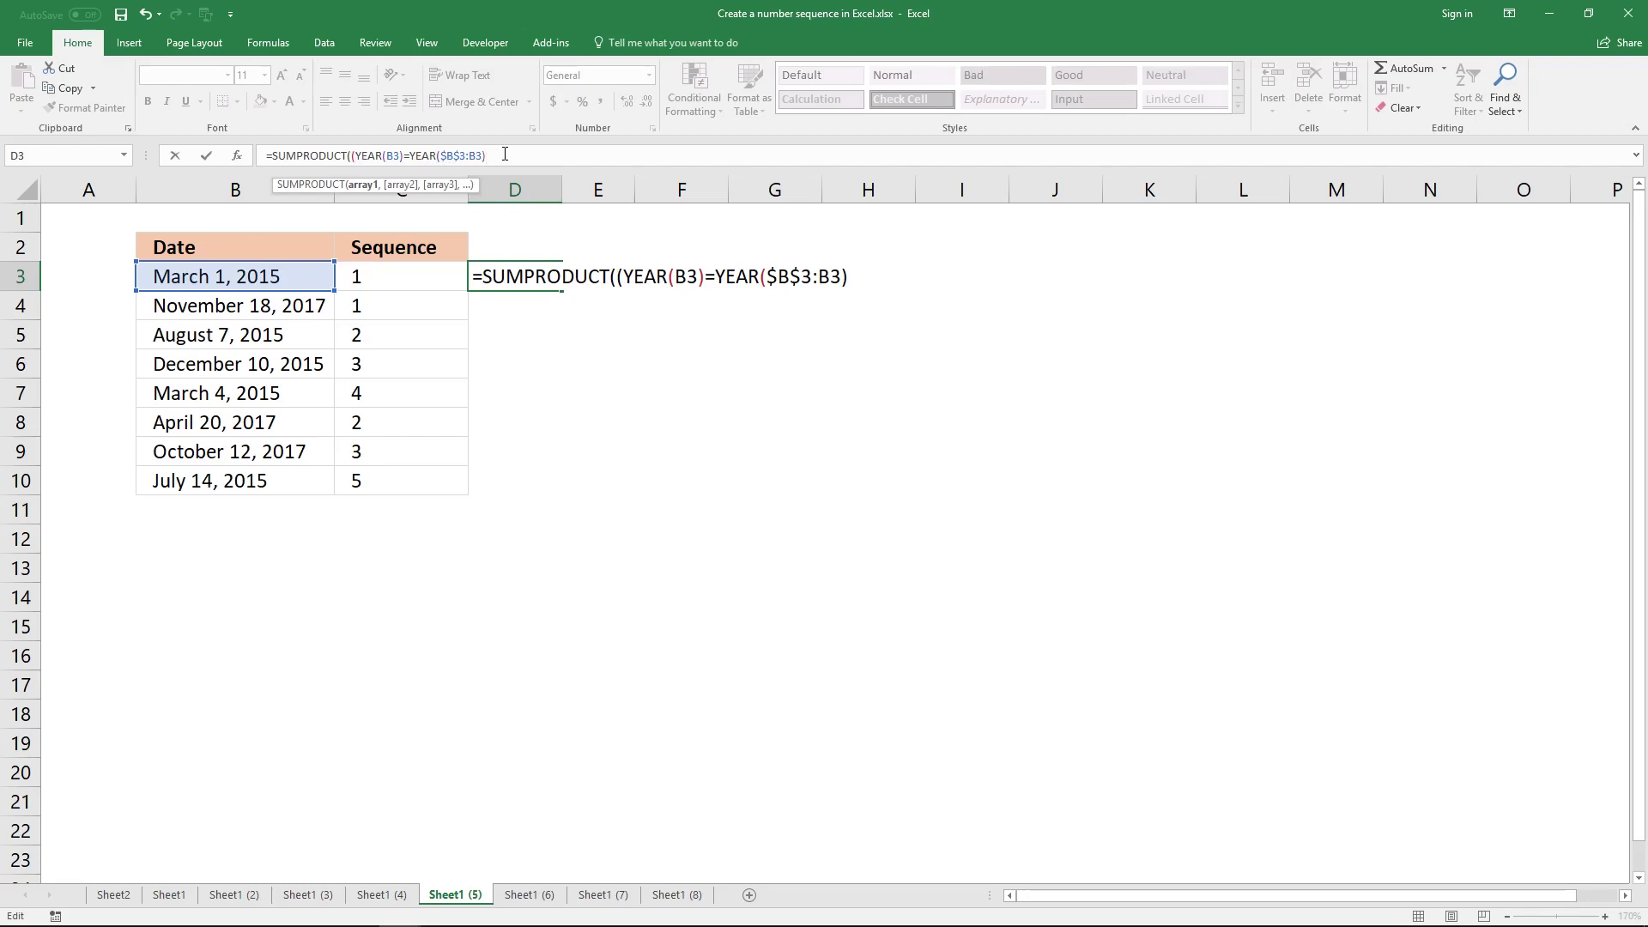
{"action": "type", "text": ")"}
{"action": "type", "text": "1"}
{"action": "key", "text": "Return"}
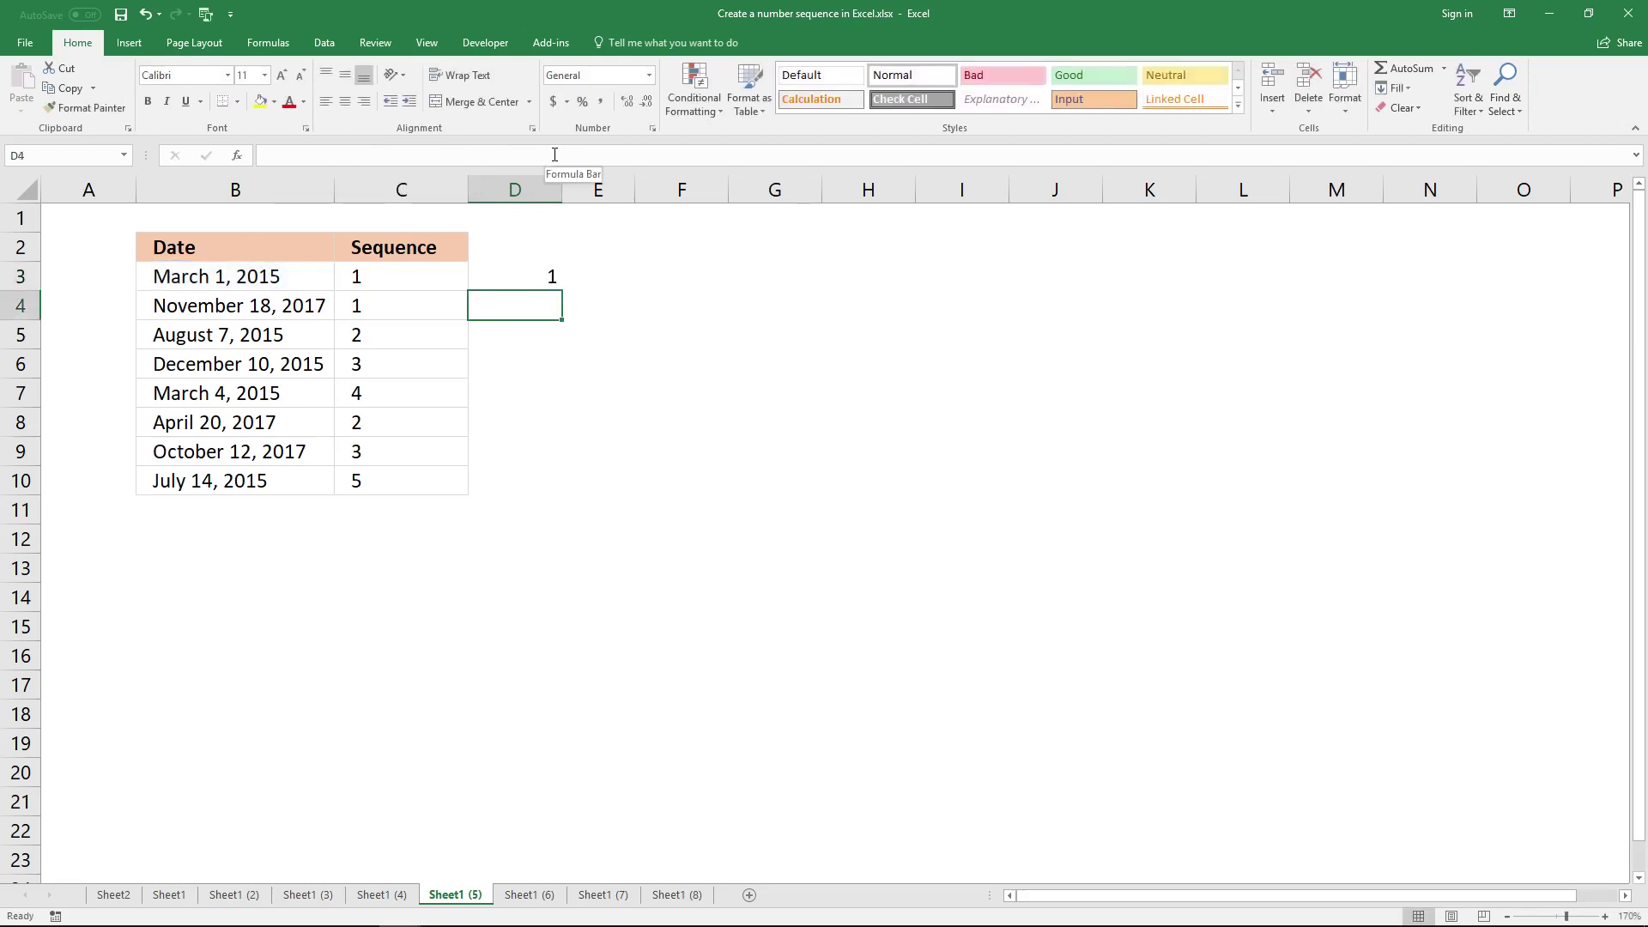
- Copy the expression YEAR(B3)=YEAR($B$3:B3) from D3's formula, leaving the cell as it is
{"action": "left_click", "coordinate": [529, 254]}
{"action": "left_click", "coordinate": [515, 275]}
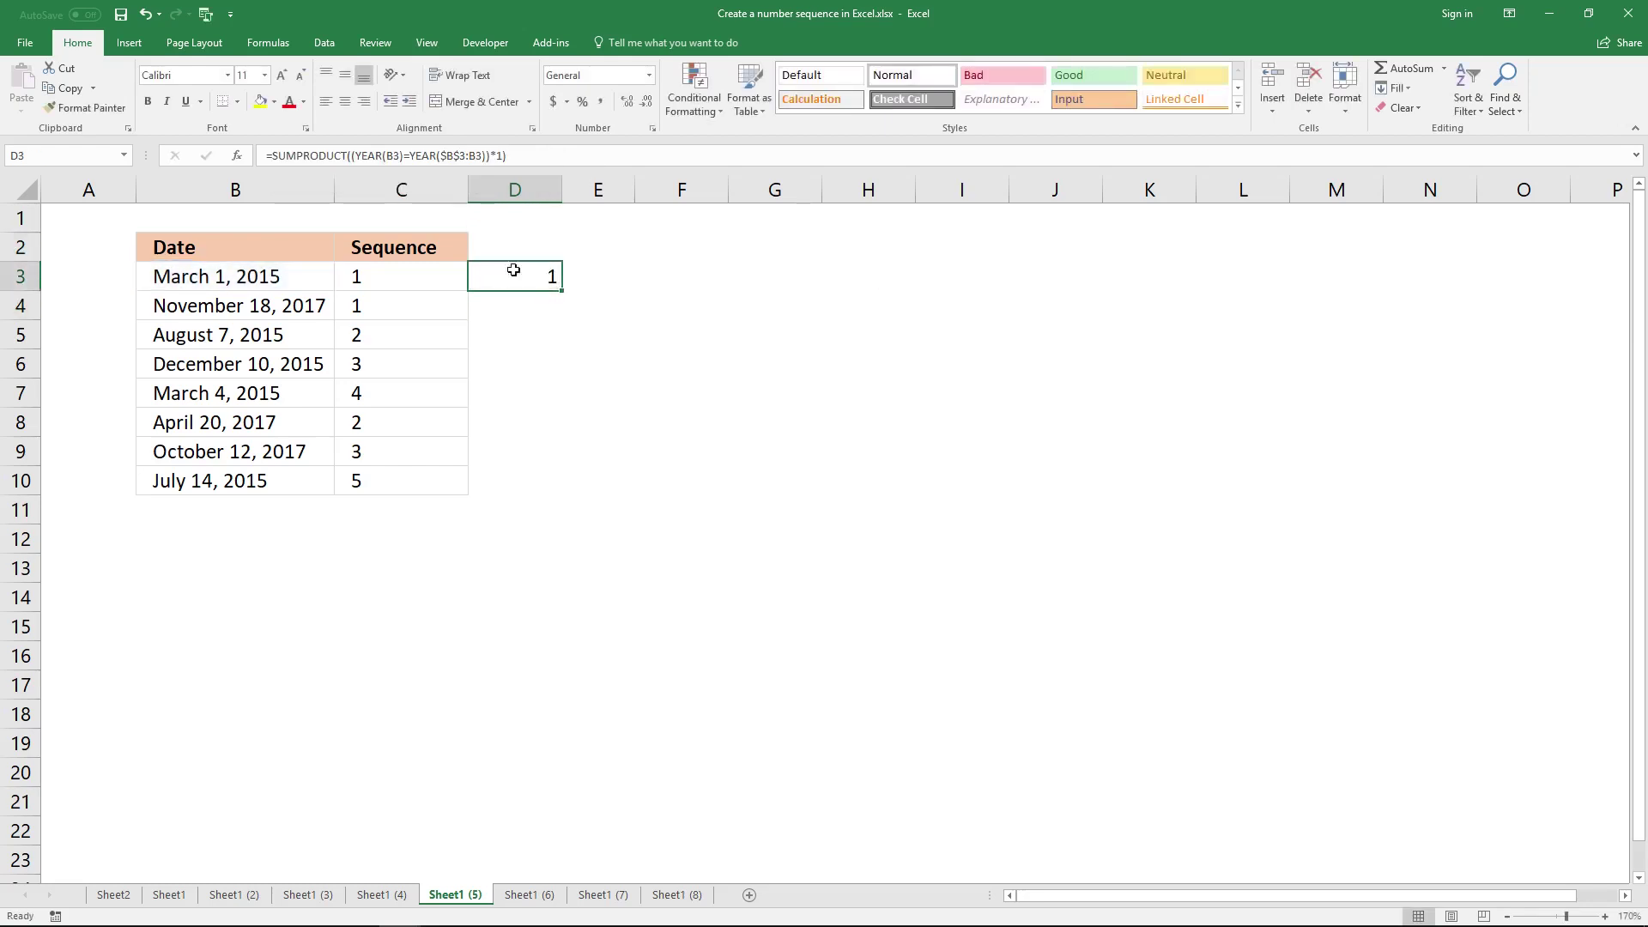
{"action": "left_click_drag", "start_coordinate": [351, 155], "coordinate": [488, 155]}
{"action": "left_click", "coordinate": [370, 158]}
{"action": "key", "text": "Escape"}
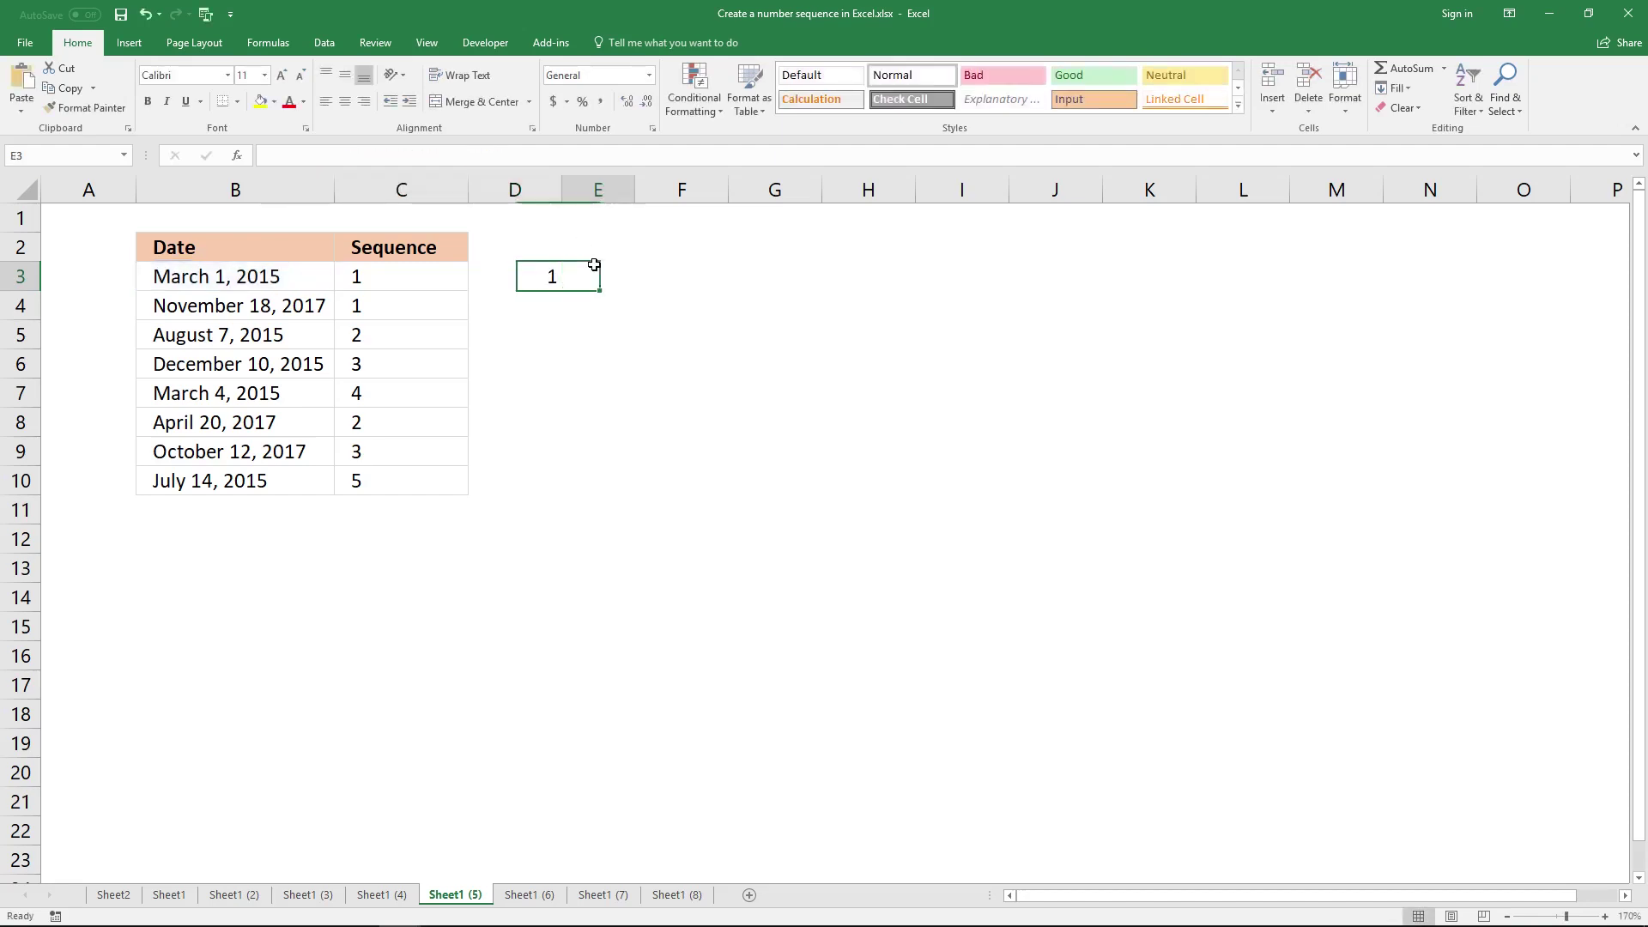
- Enter the copied comparison in E3 as =YEAR(B3)=YEAR($B$3:B3) and compare it with D3's formula
{"action": "left_click", "coordinate": [589, 268]}
{"action": "left_click", "coordinate": [572, 155]}
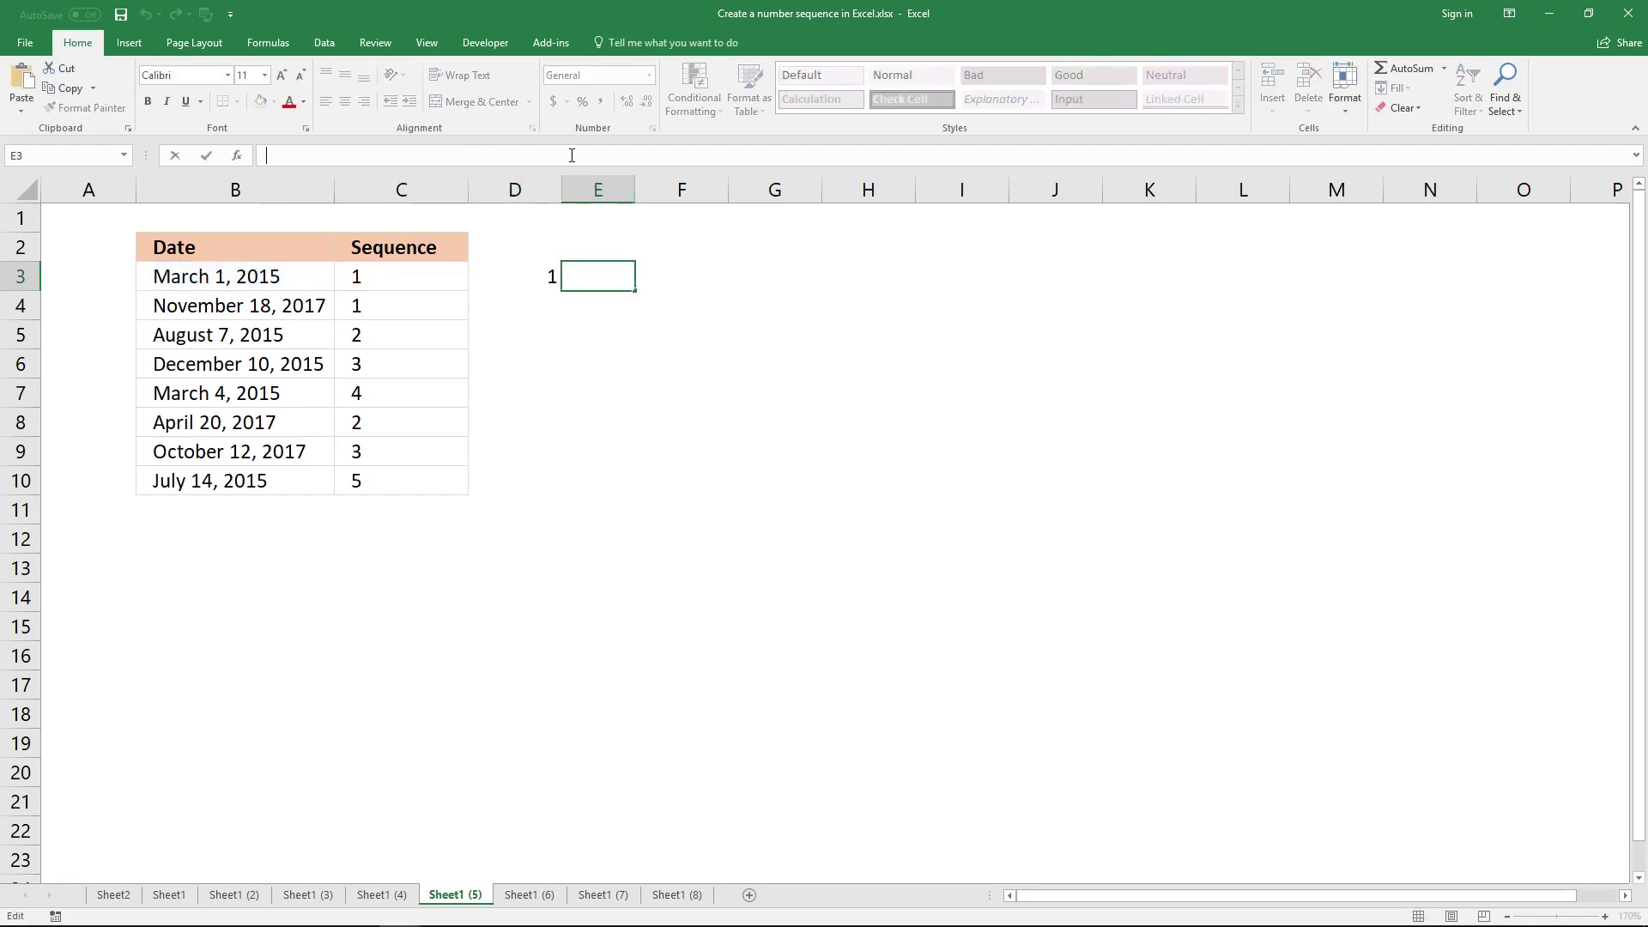
{"action": "type", "text": "="}
{"action": "key", "text": "ctrl+v"}
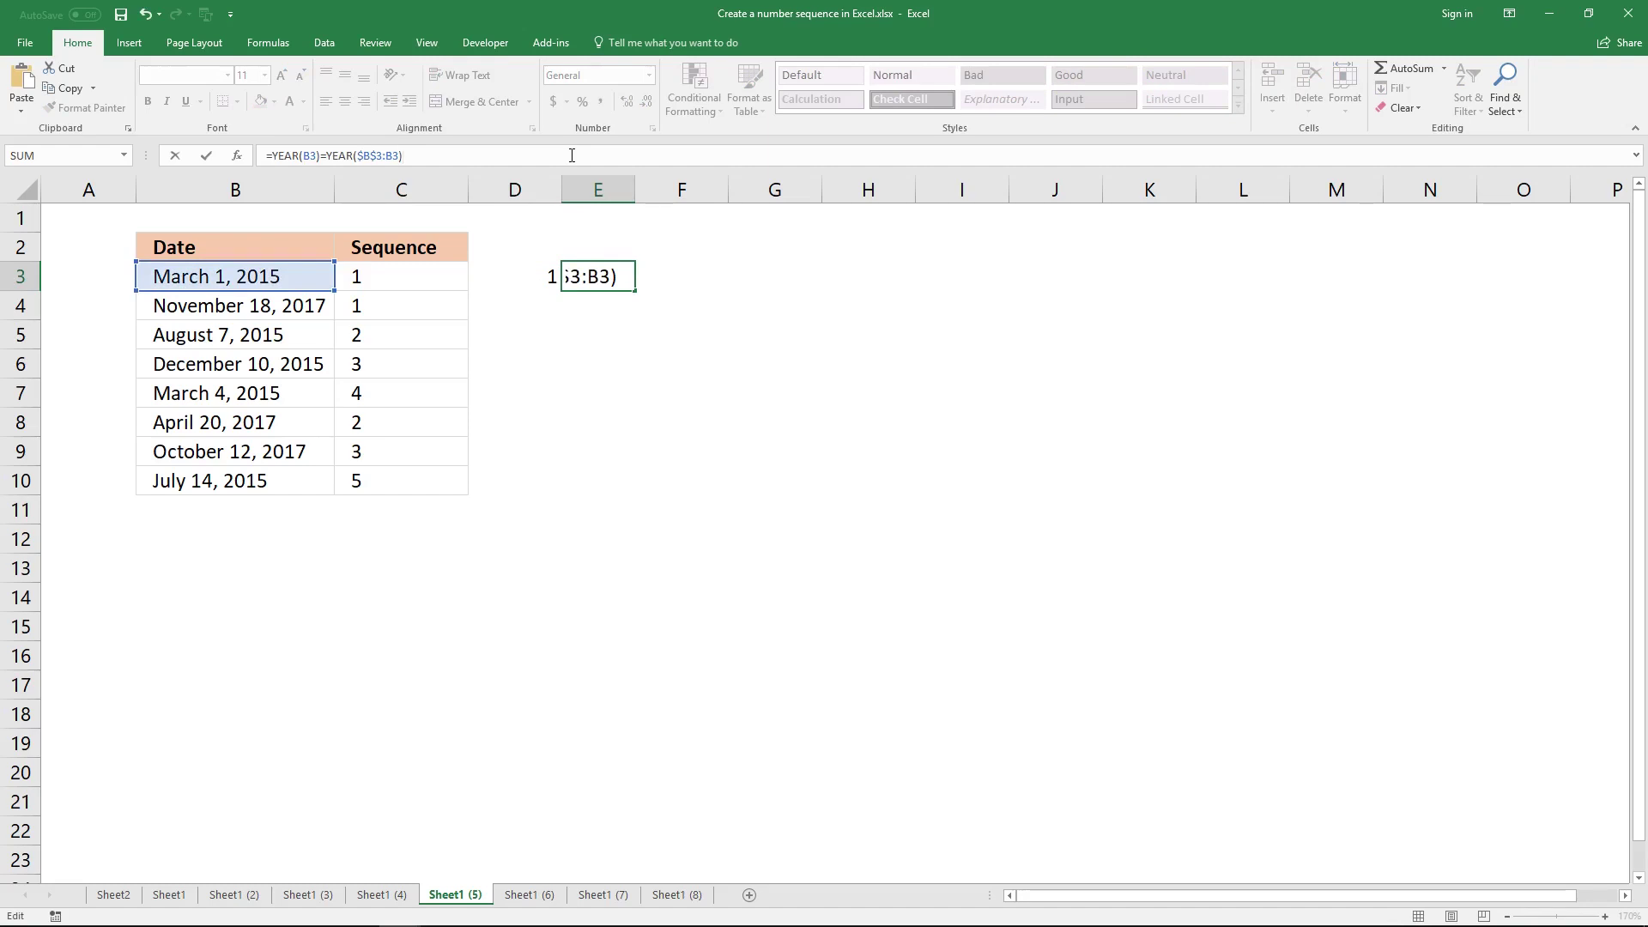
{"action": "key", "text": "Return"}
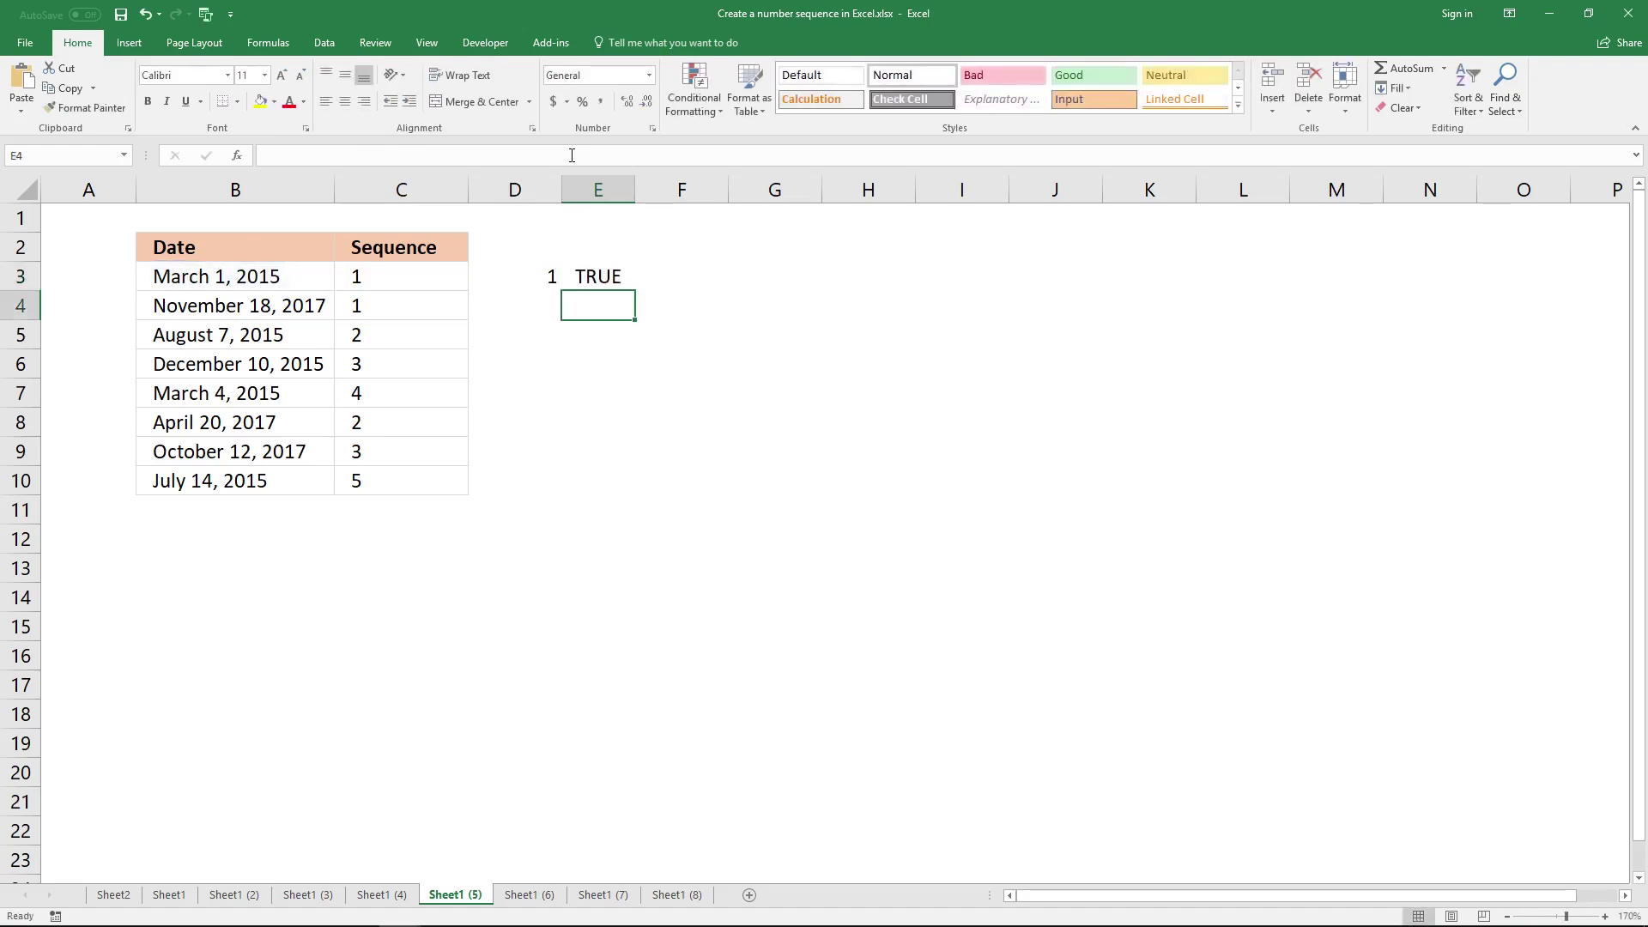
{"action": "left_click", "coordinate": [617, 276]}
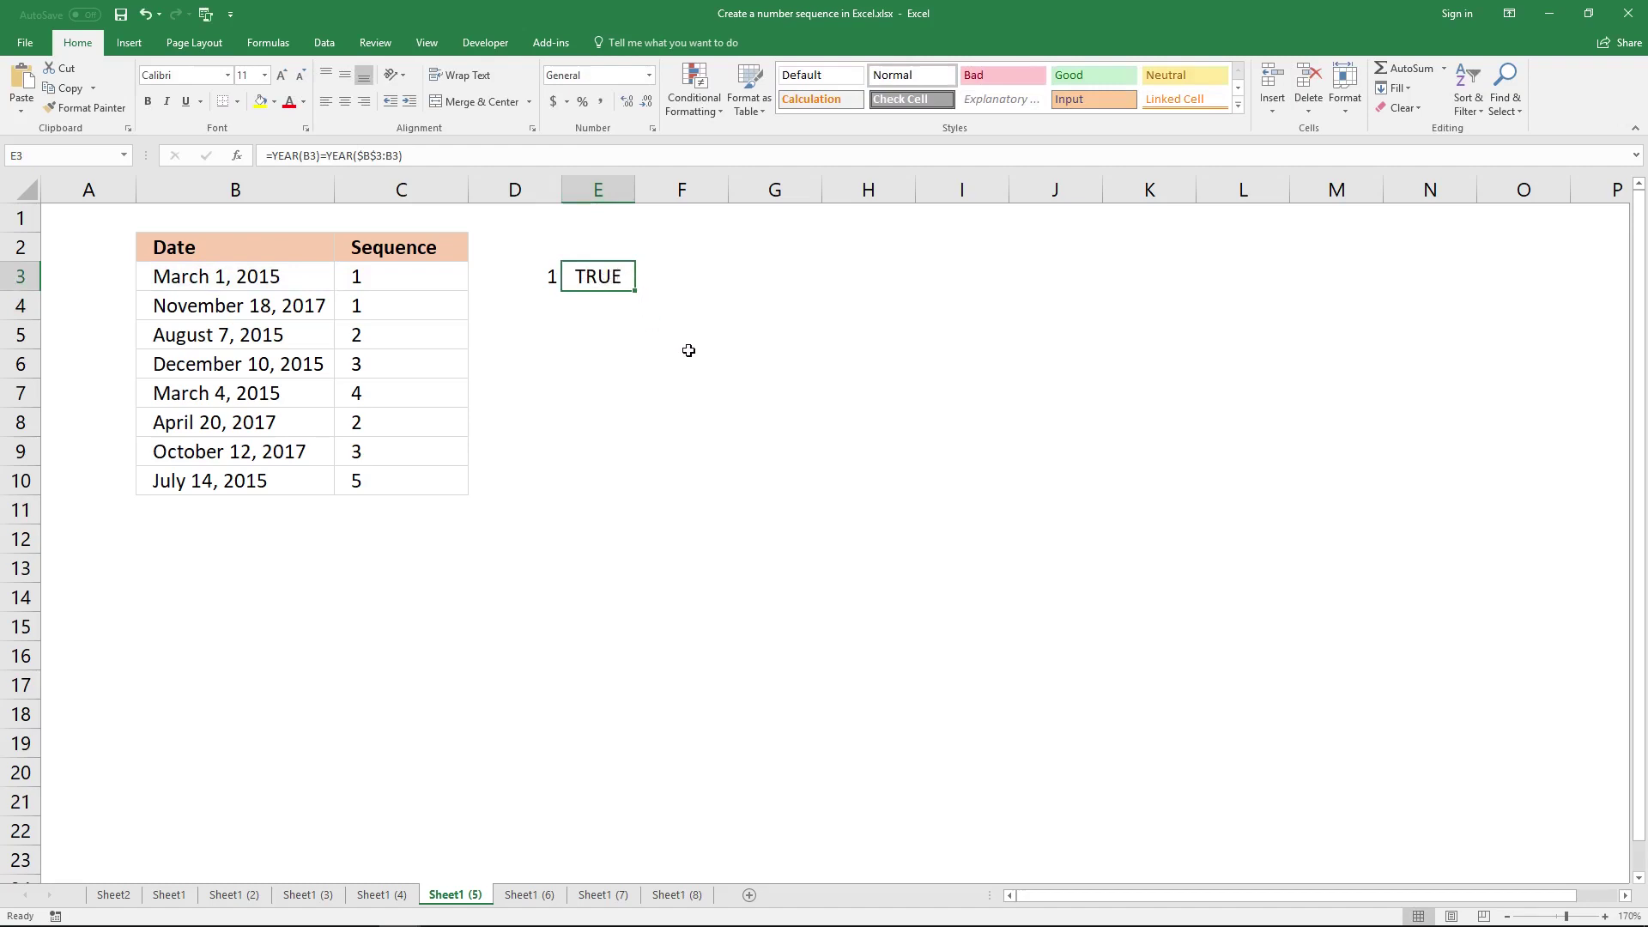
{"action": "left_click", "coordinate": [541, 273]}
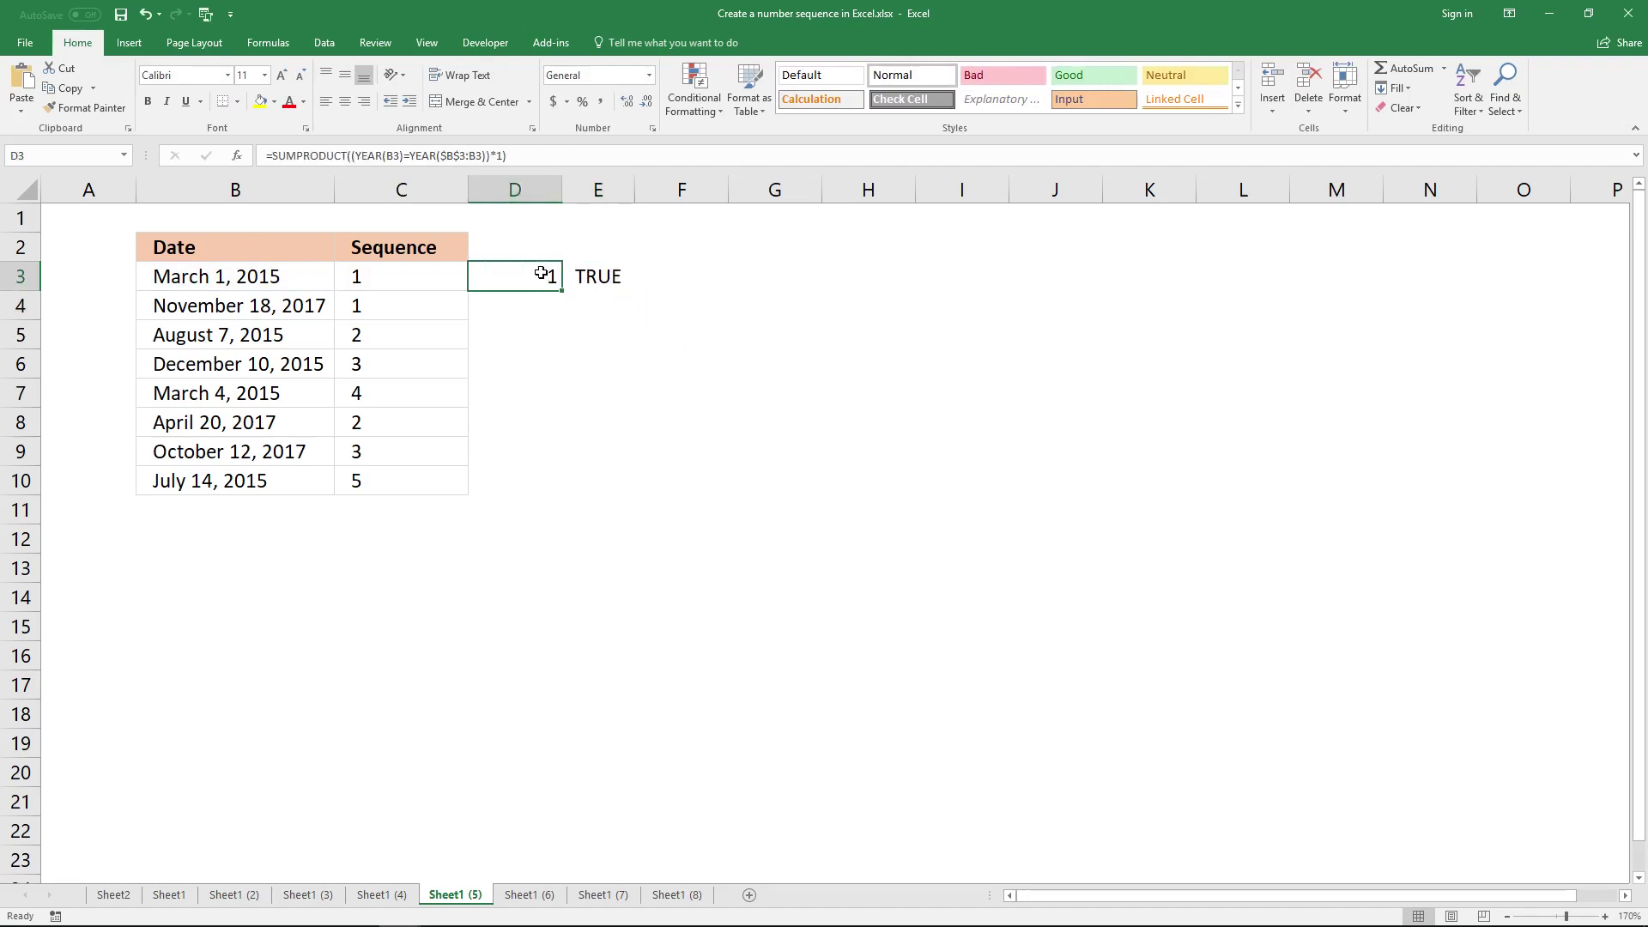
- Fill D3's SUMPRODUCT formula down through D10 and check the numbering per year against the dates in column B
{"action": "double_click", "coordinate": [562, 291]}
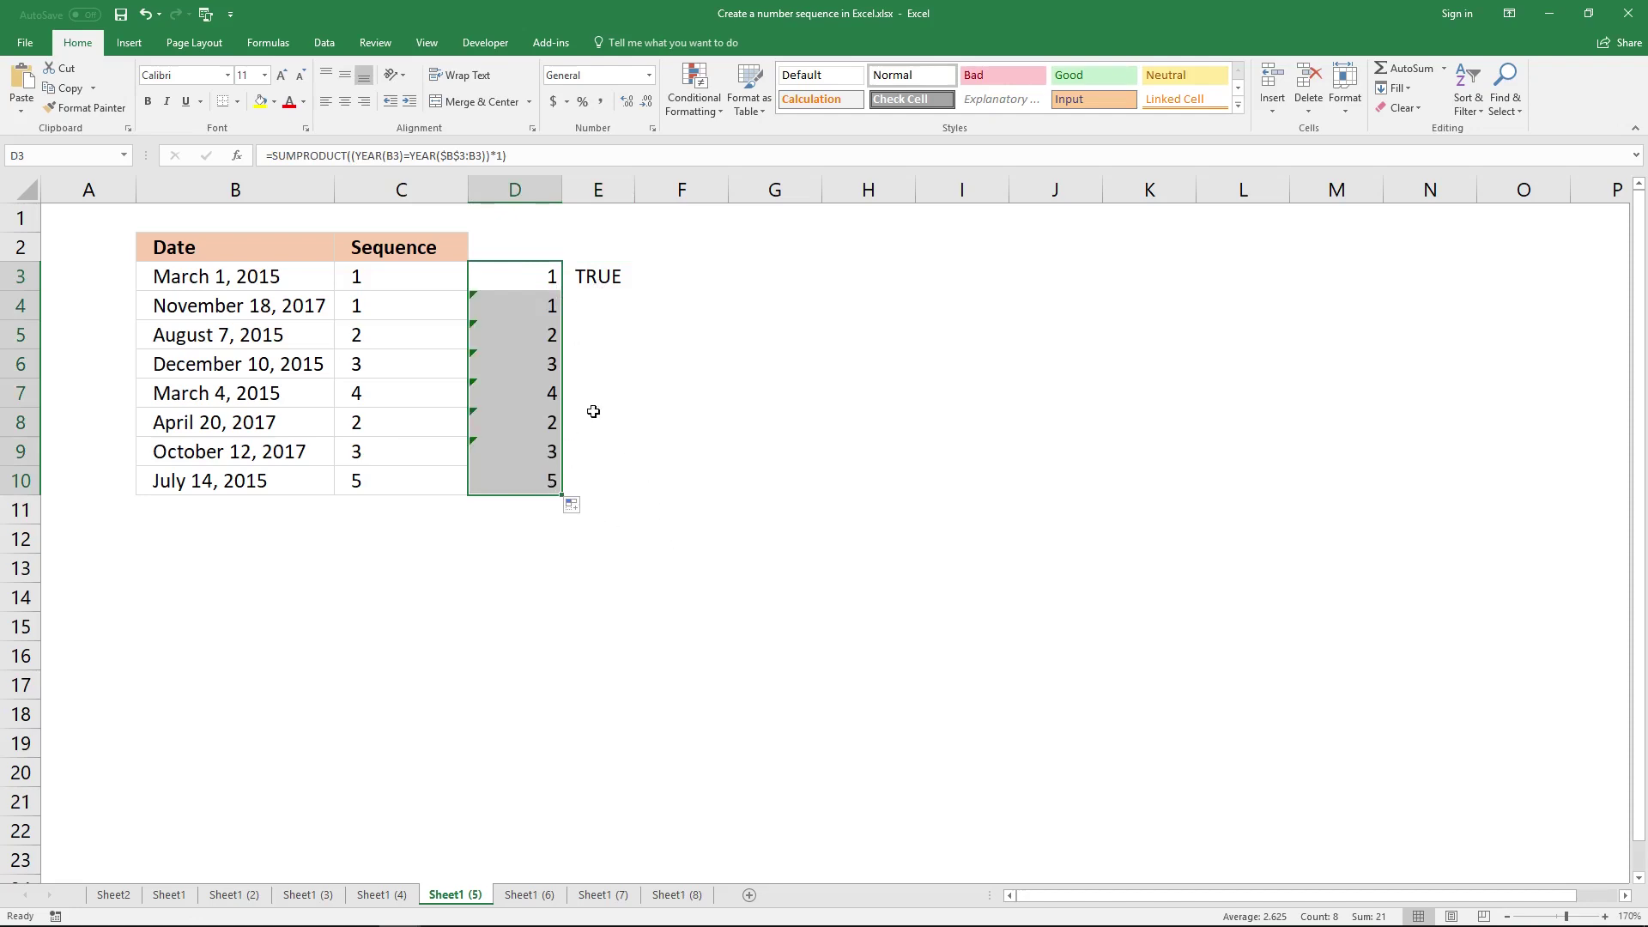
{"action": "left_click", "coordinate": [539, 282]}
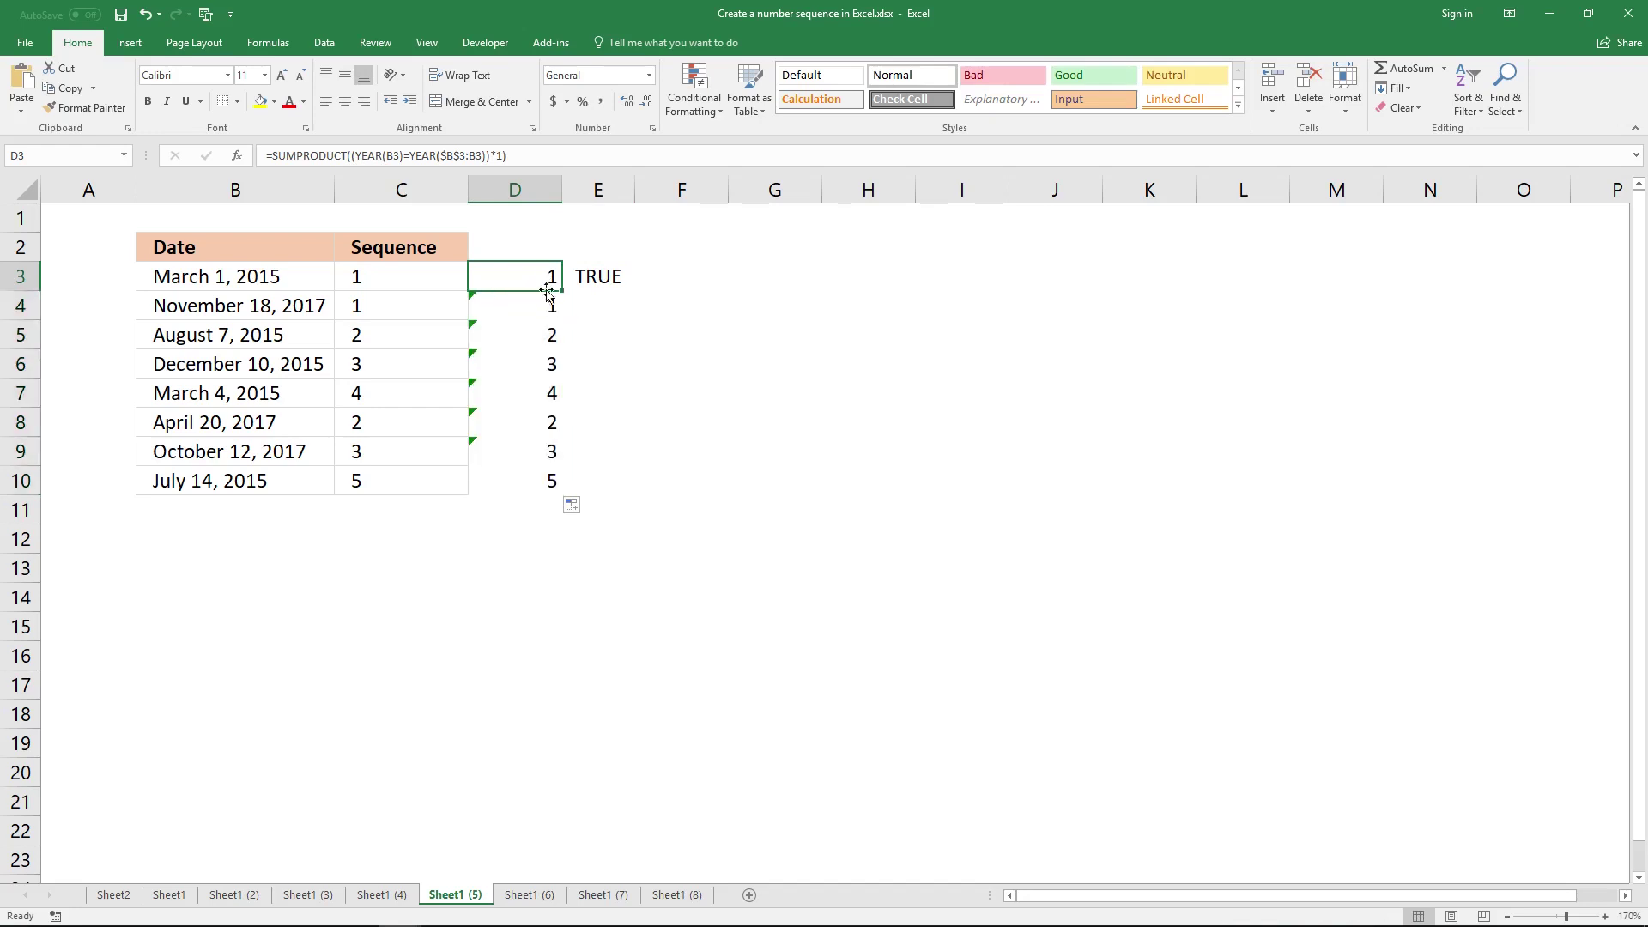
{"action": "left_click", "coordinate": [277, 276]}
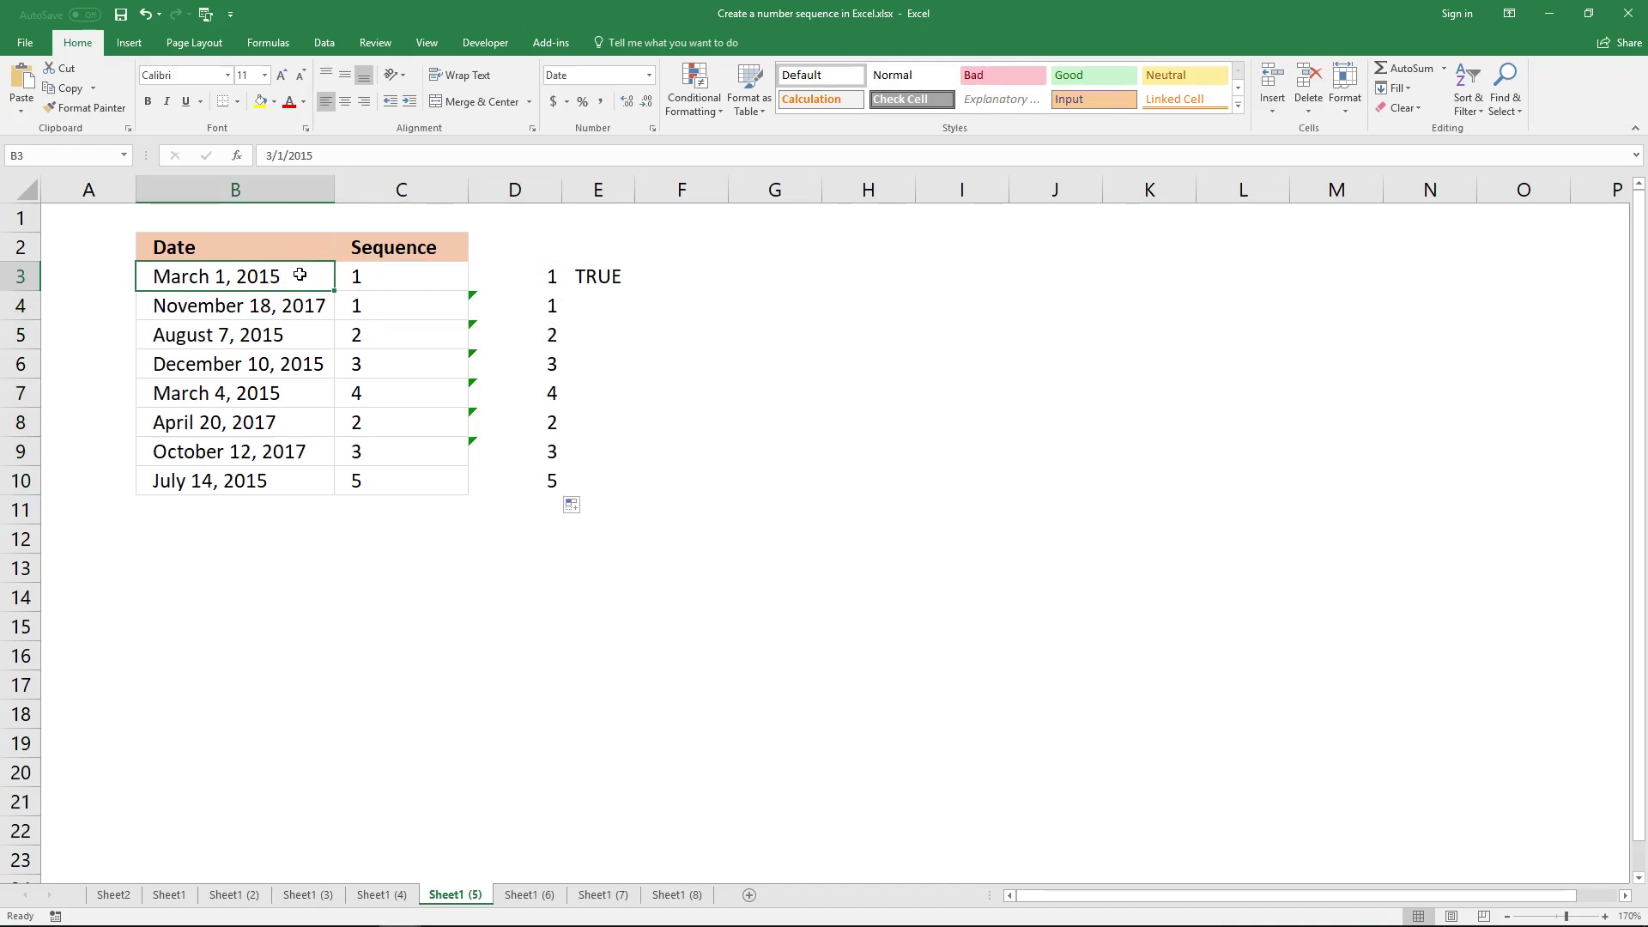
{"action": "left_click", "coordinate": [303, 311]}
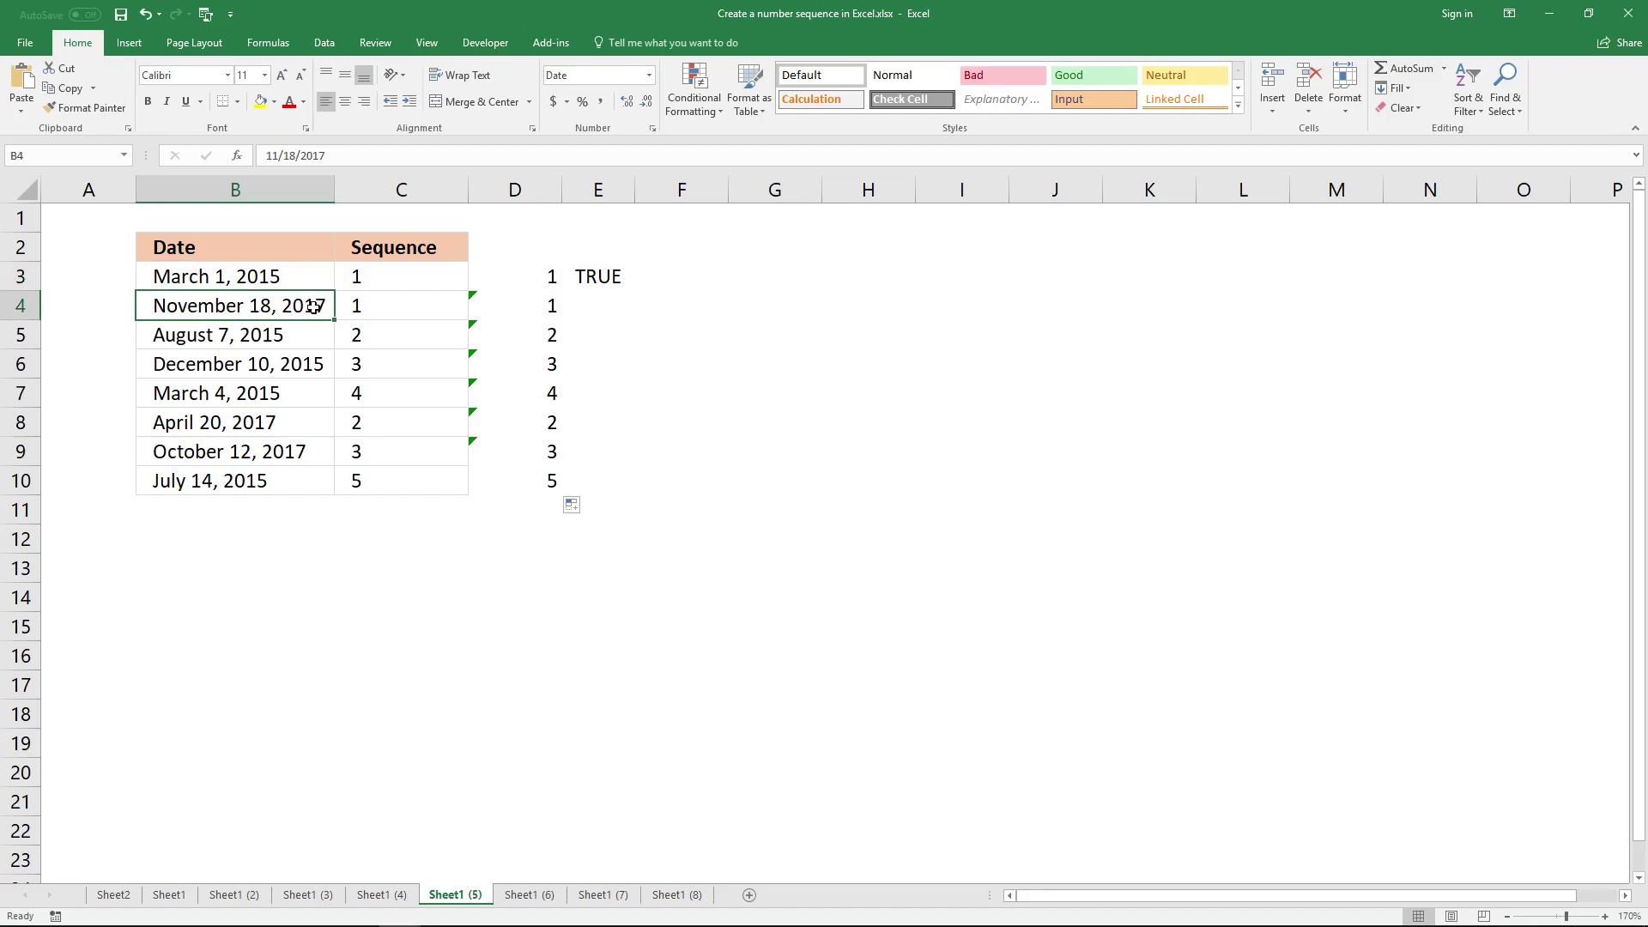
{"action": "left_click", "coordinate": [307, 331]}
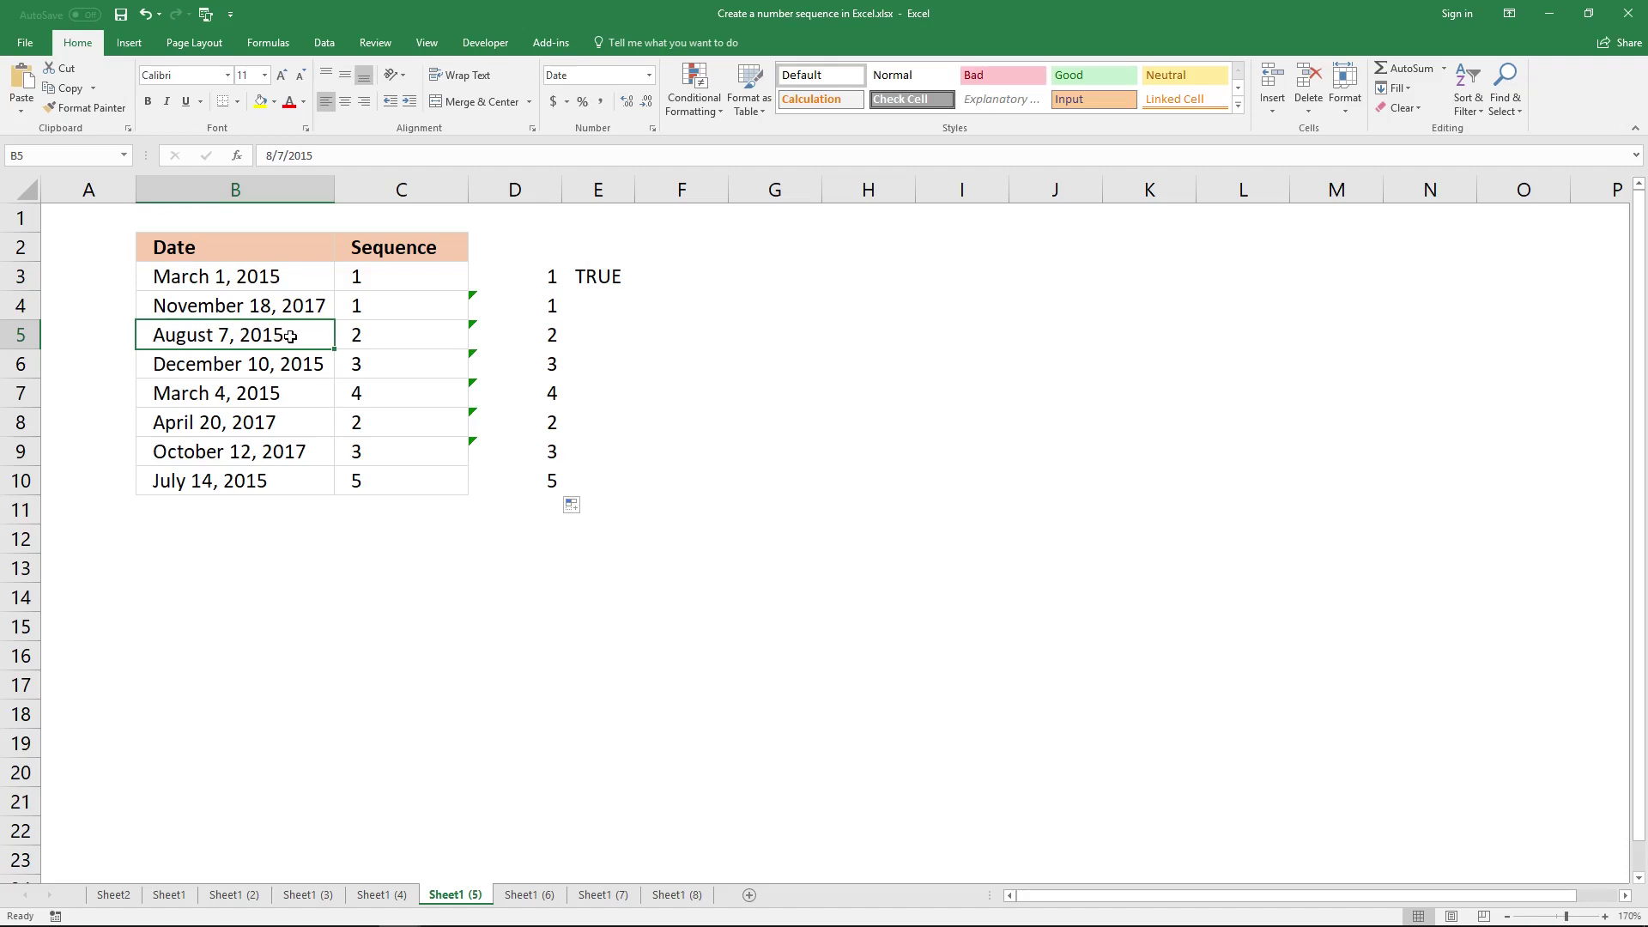
{"action": "left_click", "coordinate": [550, 340]}
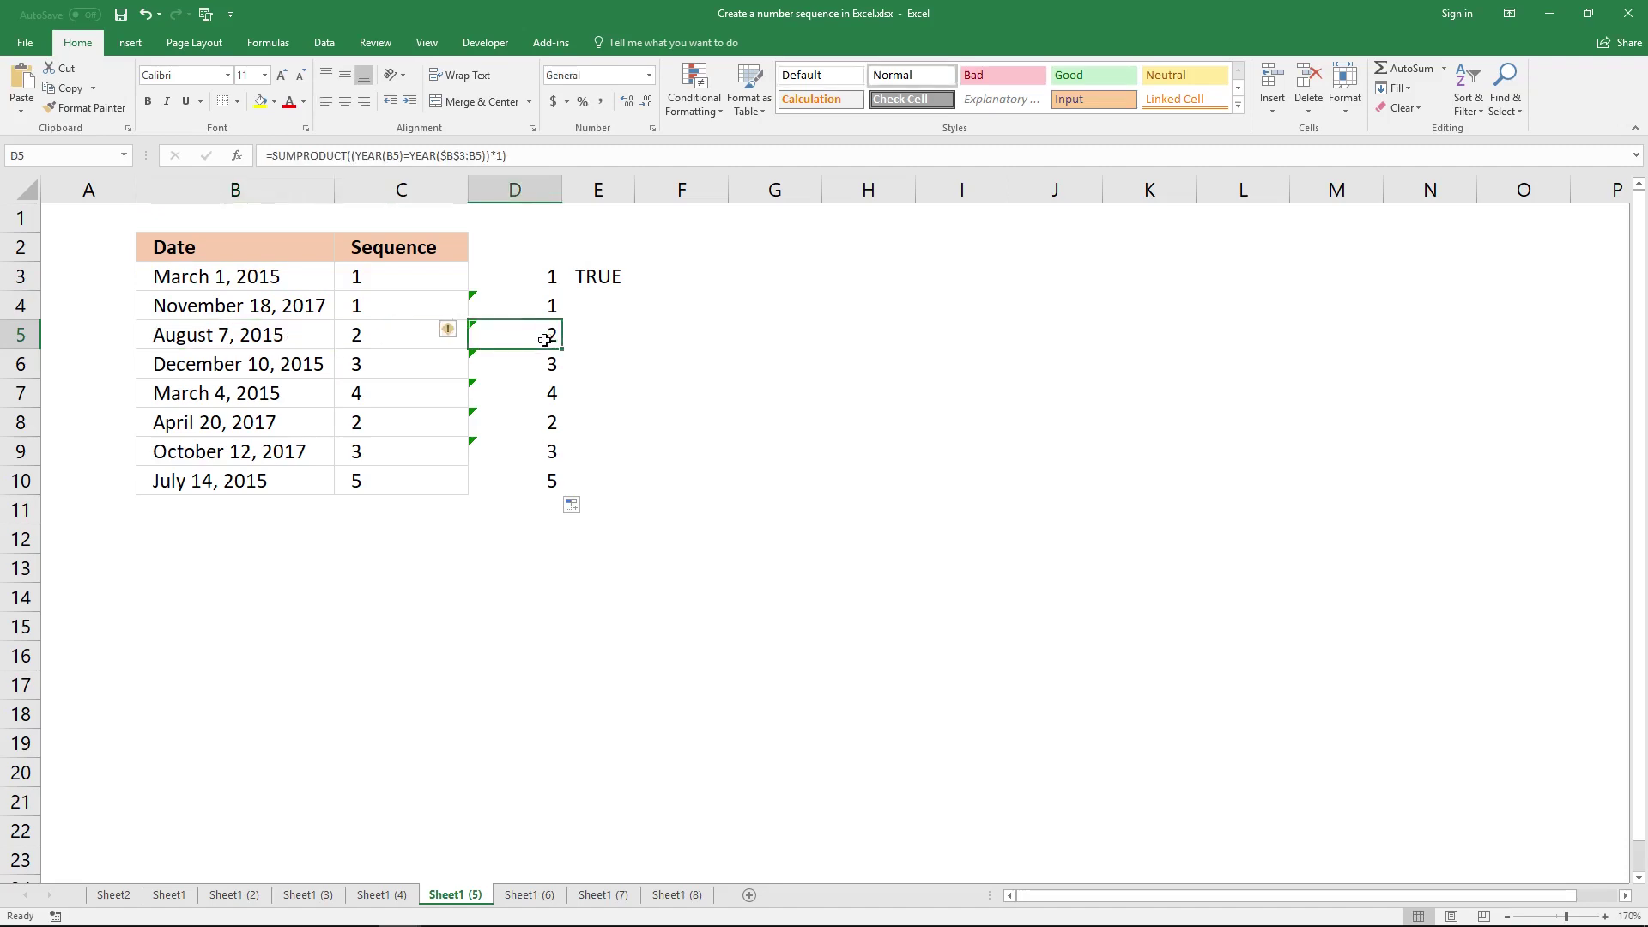
{"action": "left_click", "coordinate": [548, 363]}
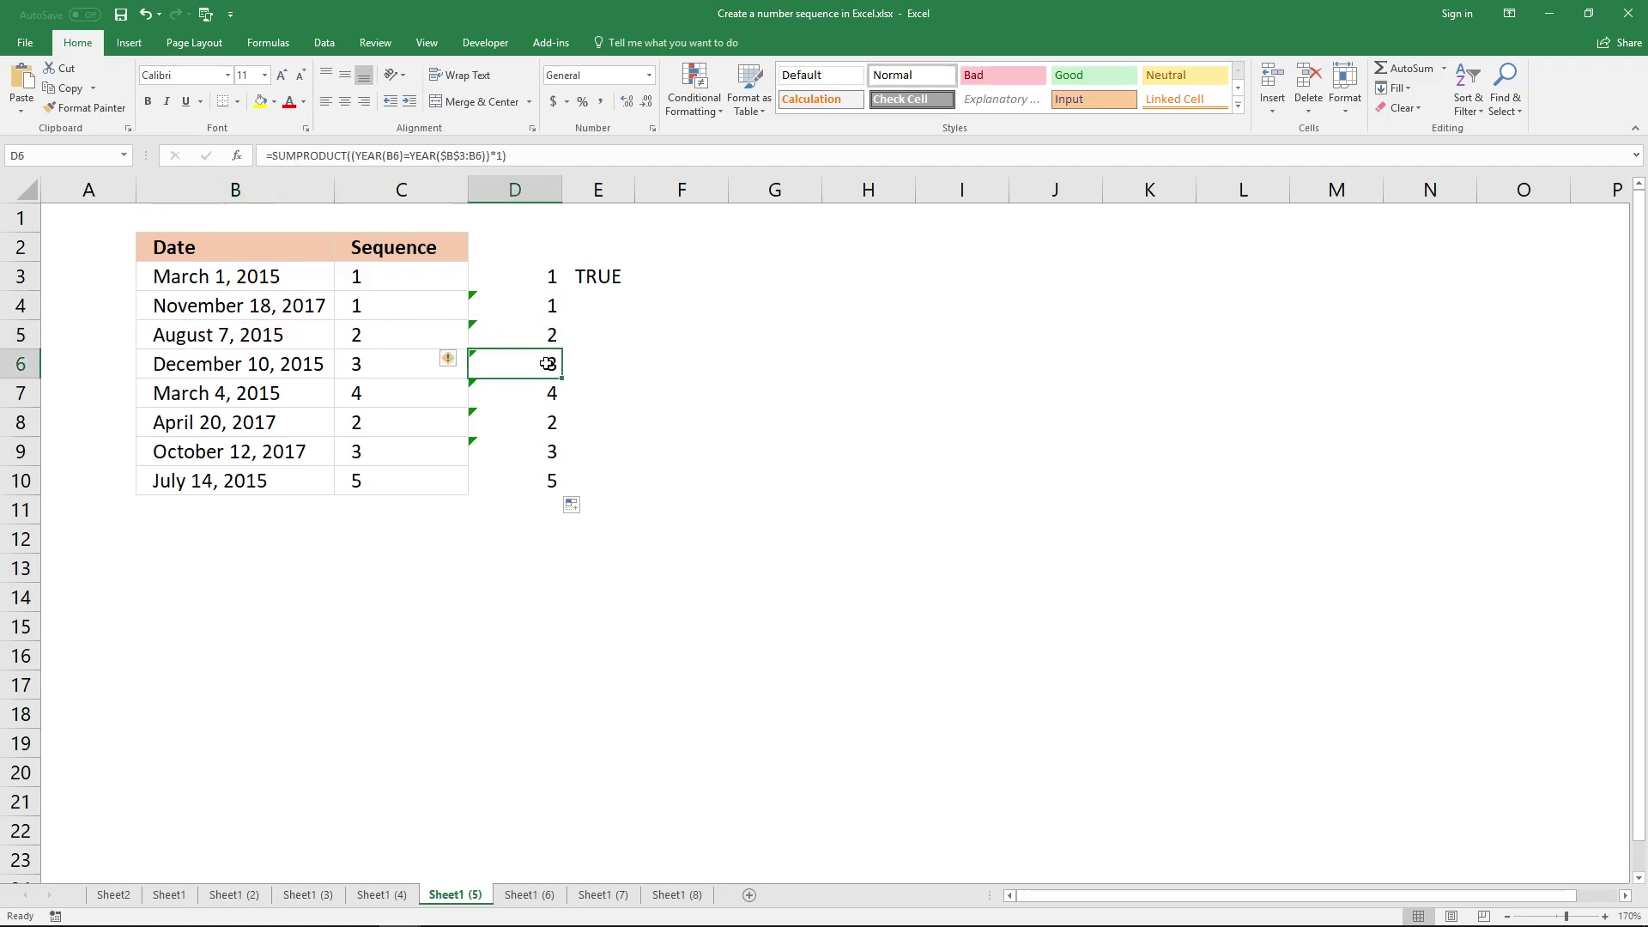
{"action": "left_click", "coordinate": [544, 394]}
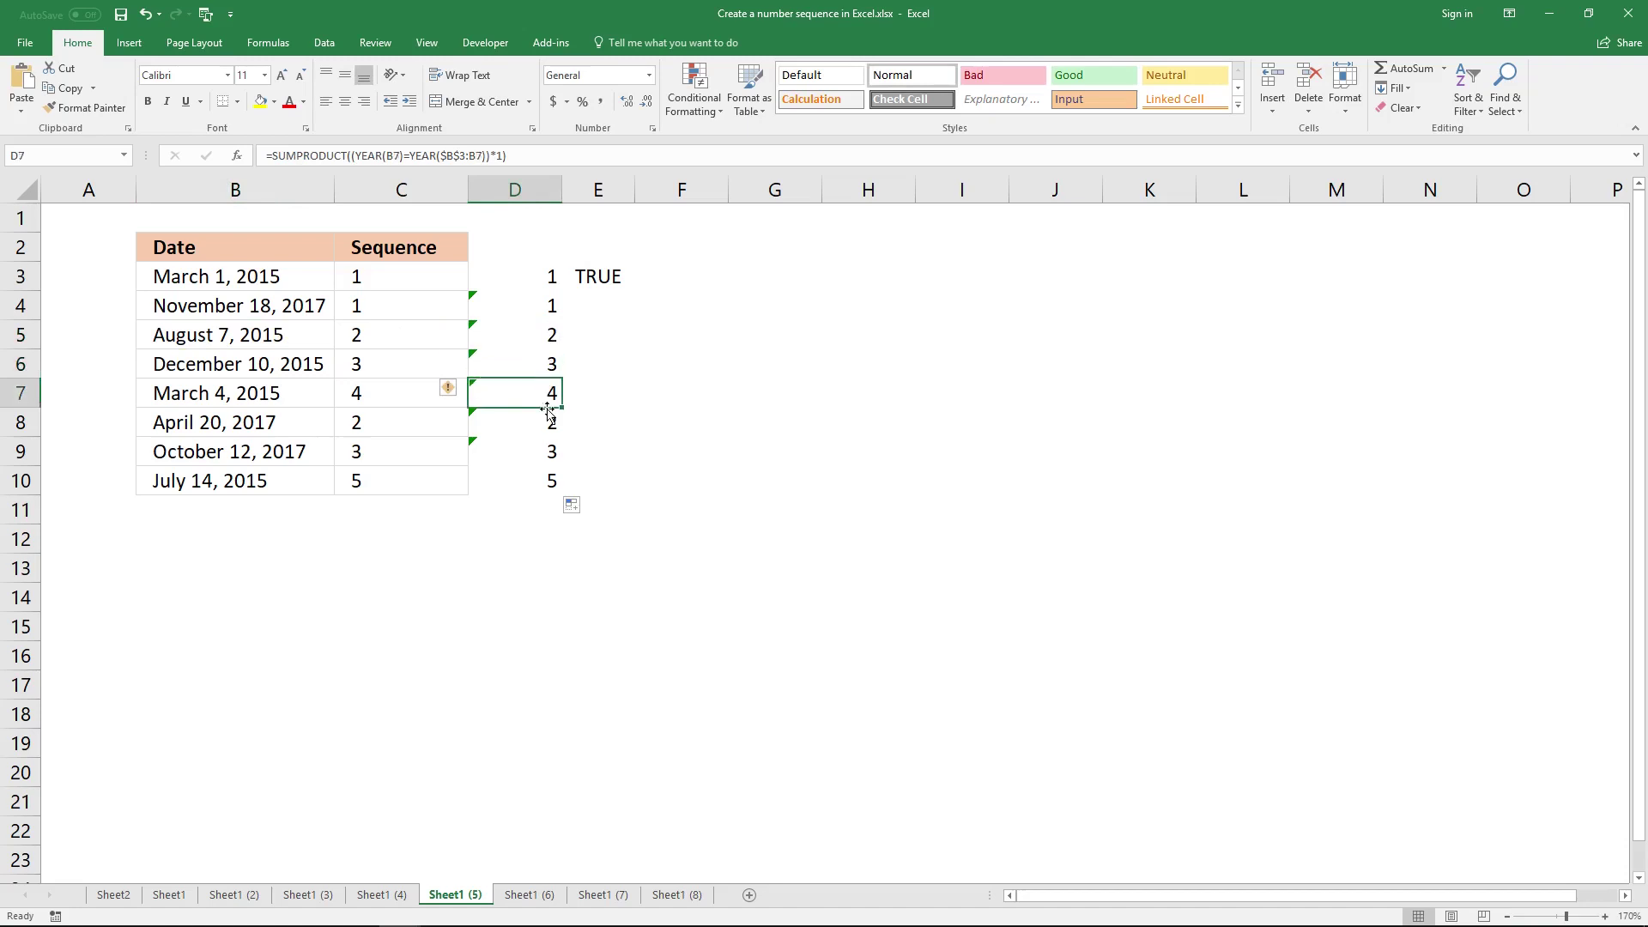
{"action": "left_click", "coordinate": [548, 427]}
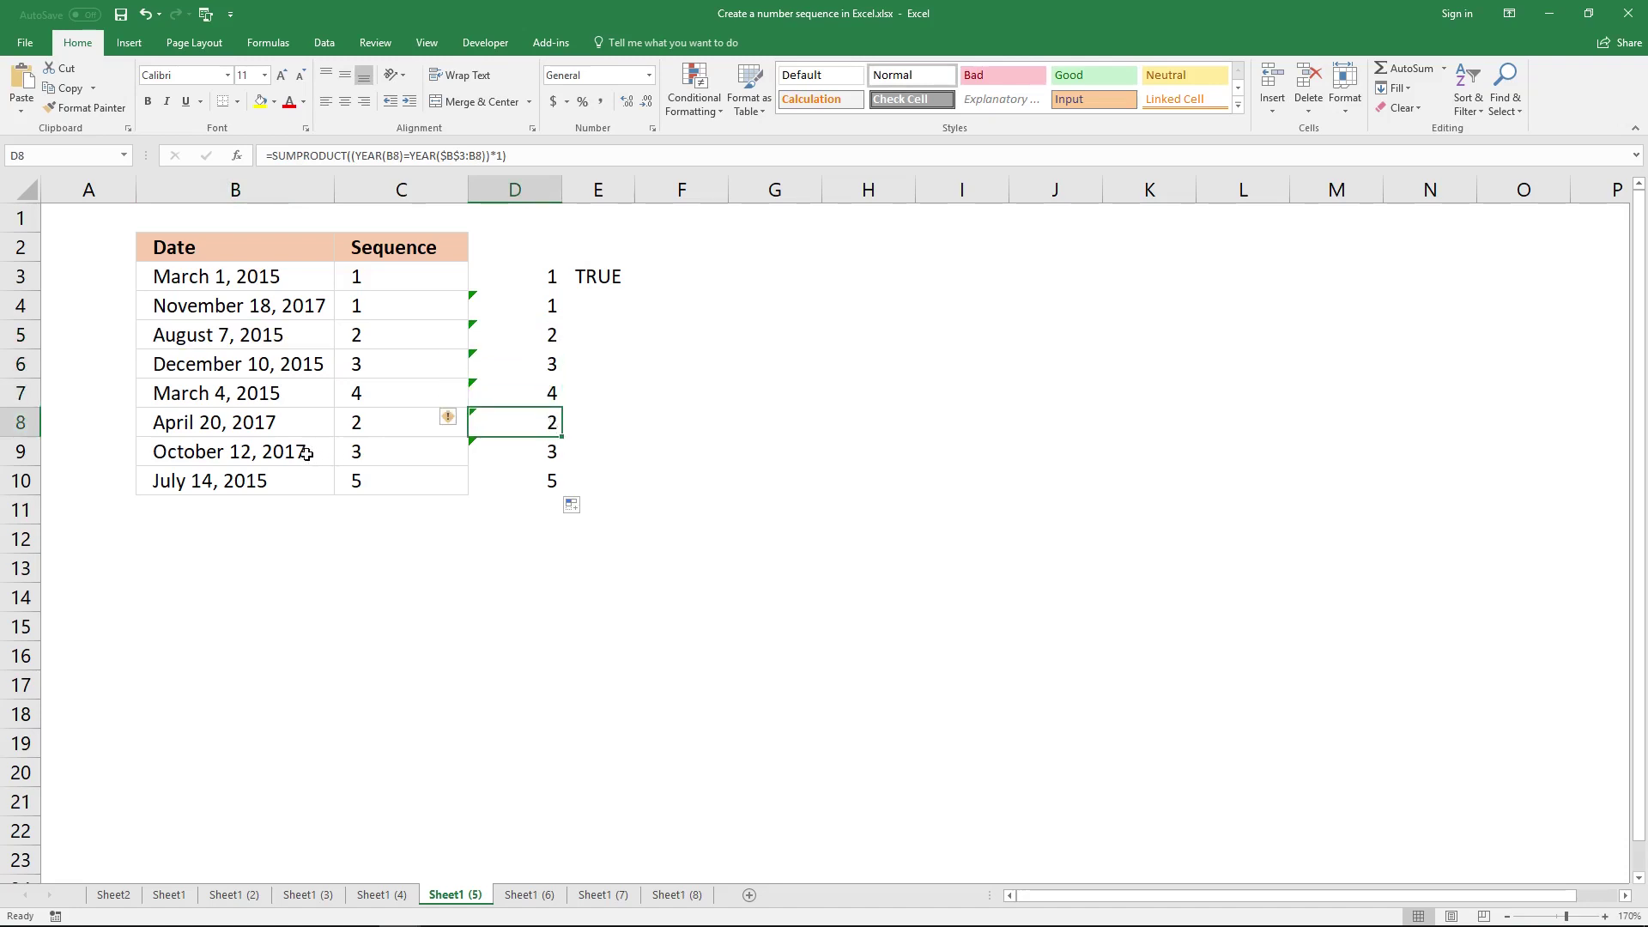
{"action": "left_click", "coordinate": [519, 452]}
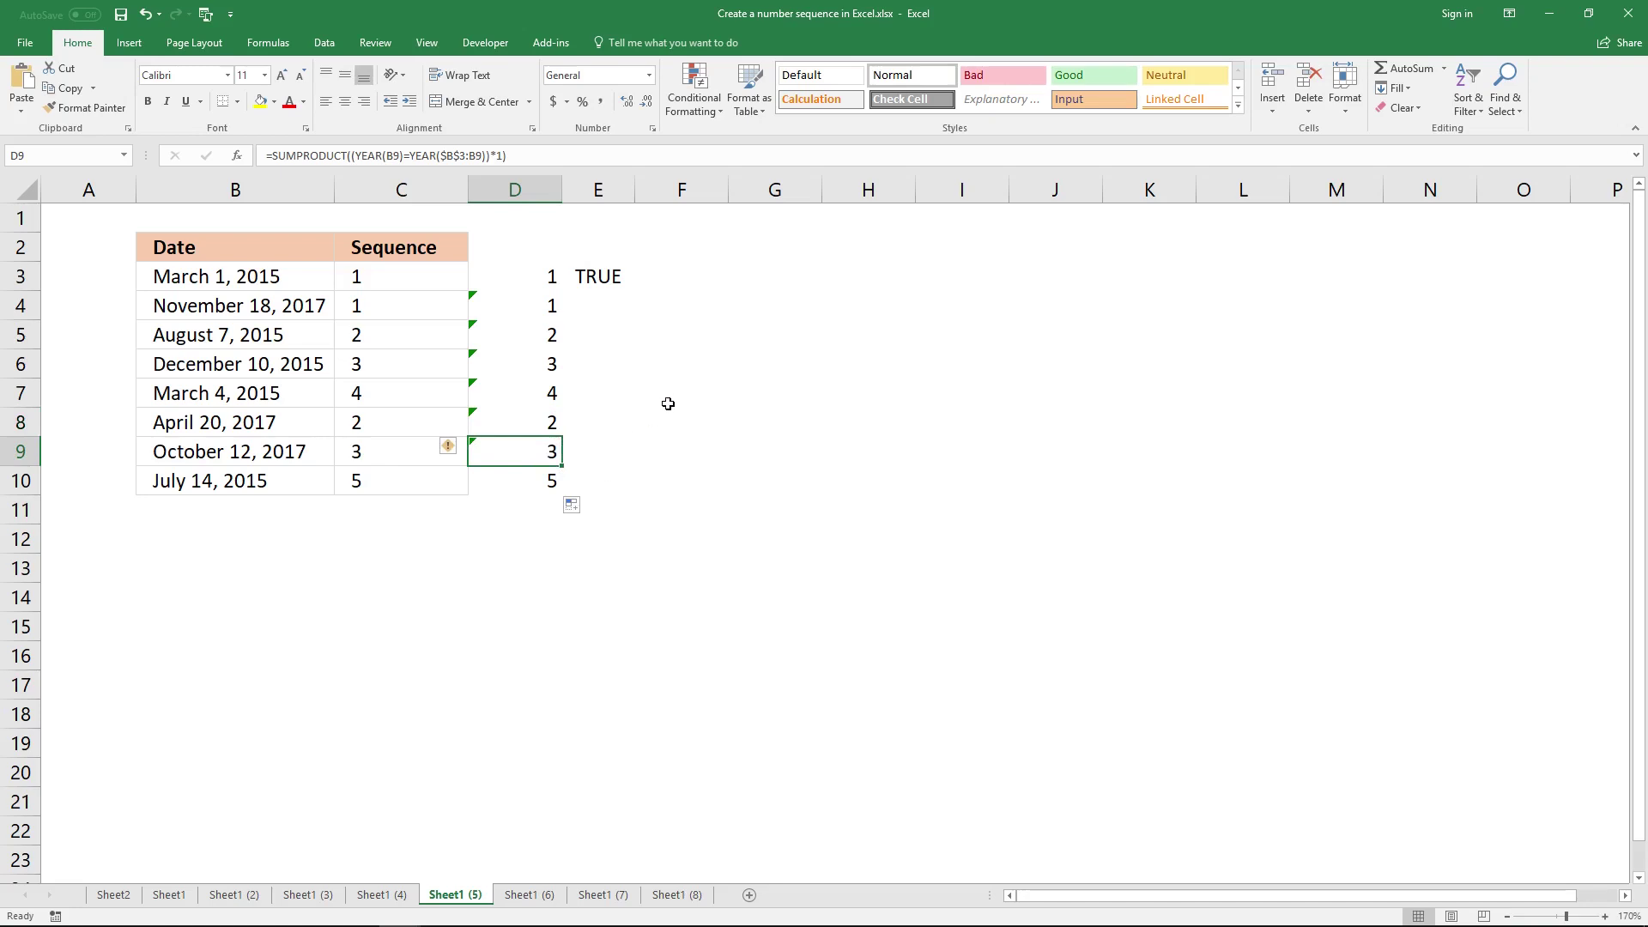
- Open sheet Sheet1 (6) and examine how the Sequence column numbers each occurrence of the items in B3:B6
{"action": "key", "text": "ctrl+Page_Down"}
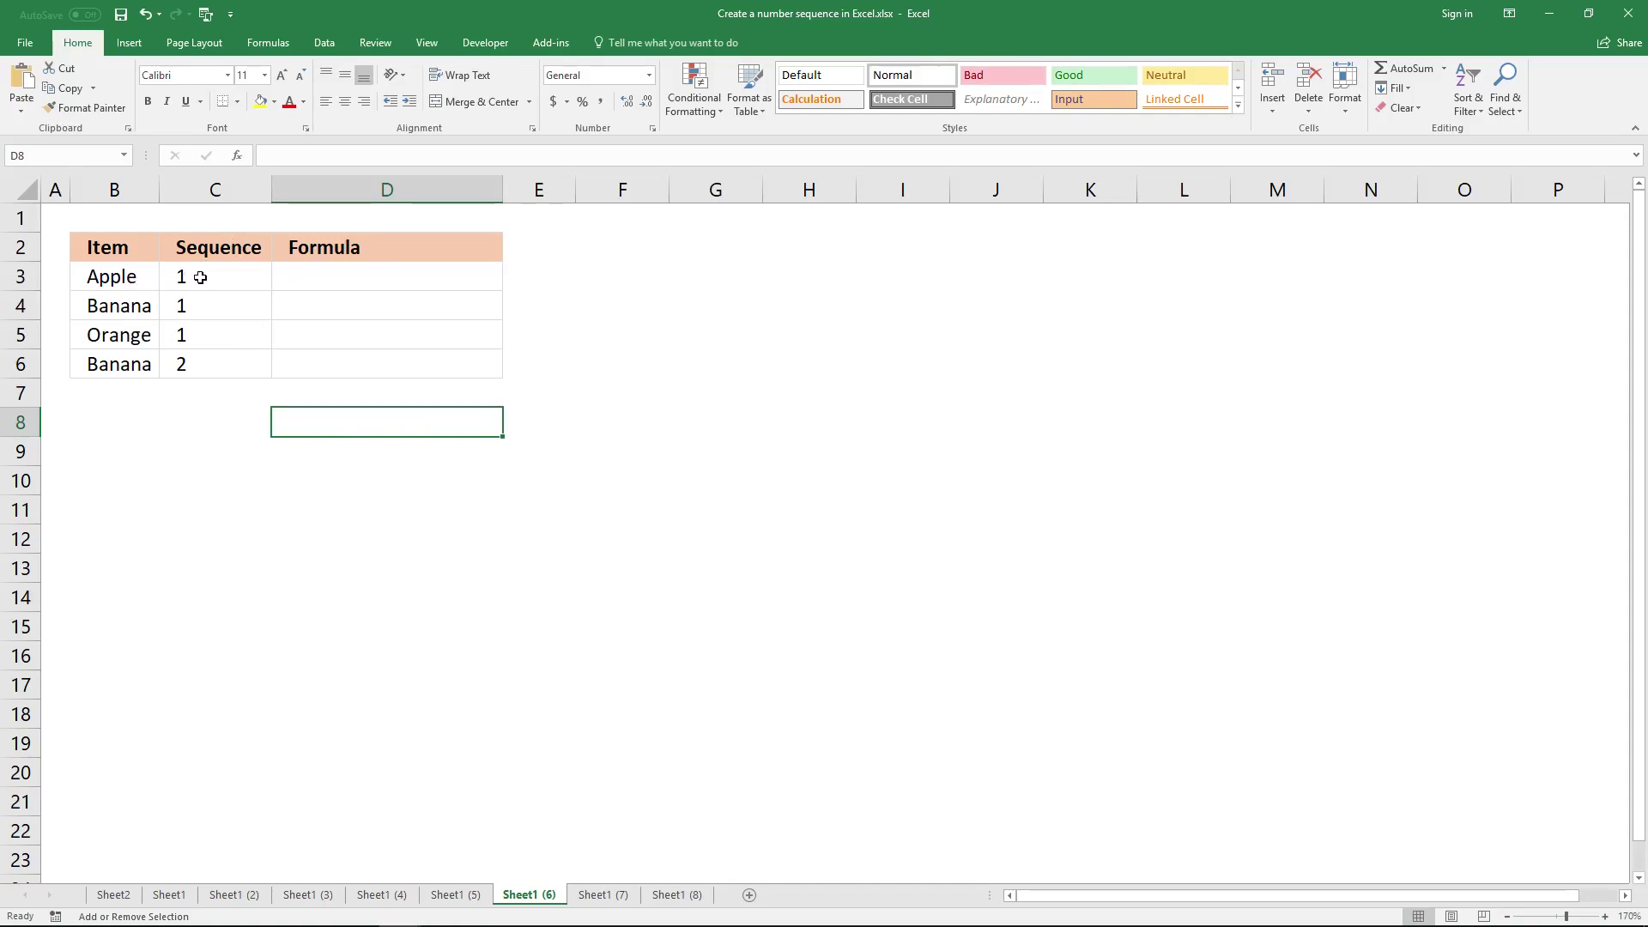
{"action": "left_click", "coordinate": [126, 278]}
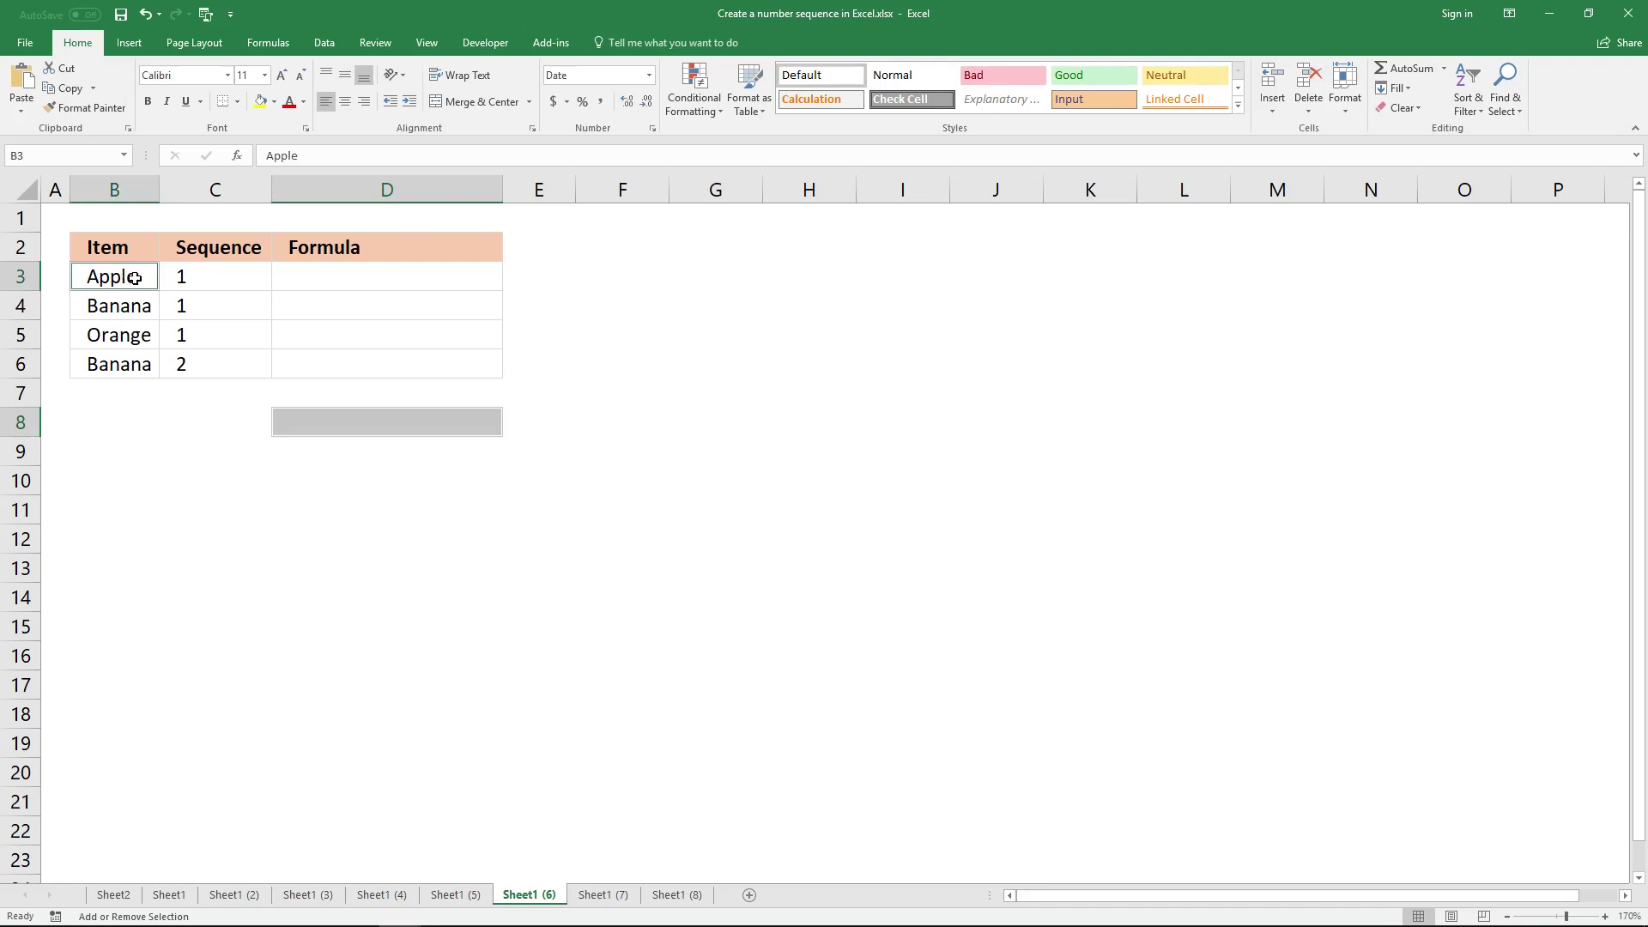
{"action": "left_click", "coordinate": [137, 277]}
{"action": "left_click", "coordinate": [203, 278]}
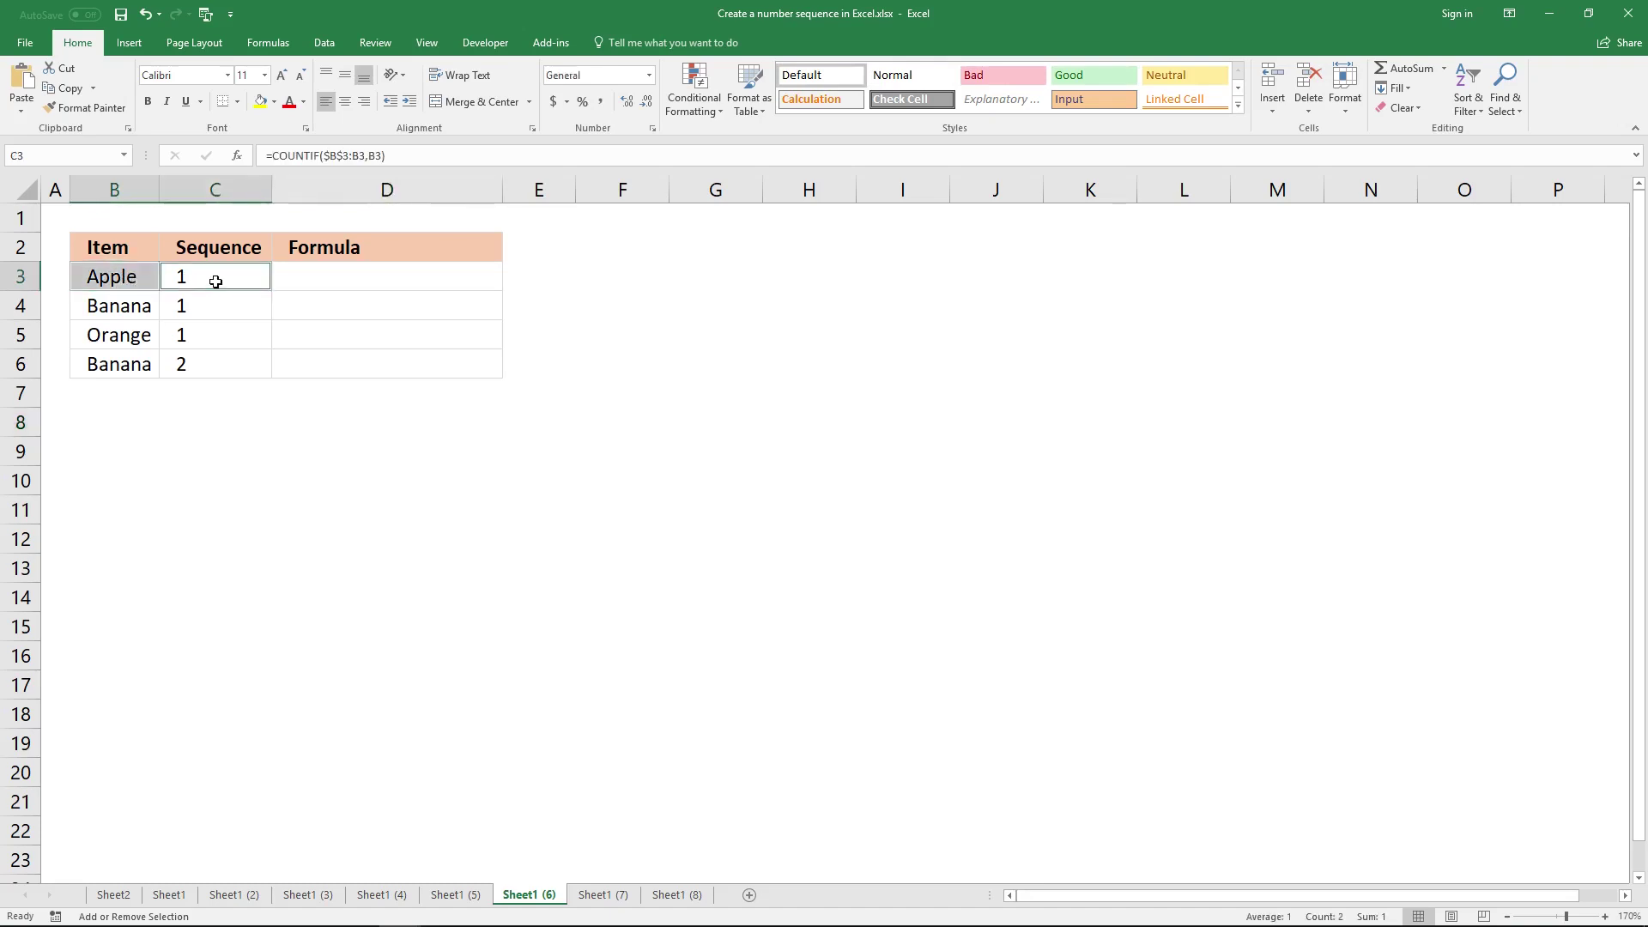
{"action": "left_click", "coordinate": [130, 306]}
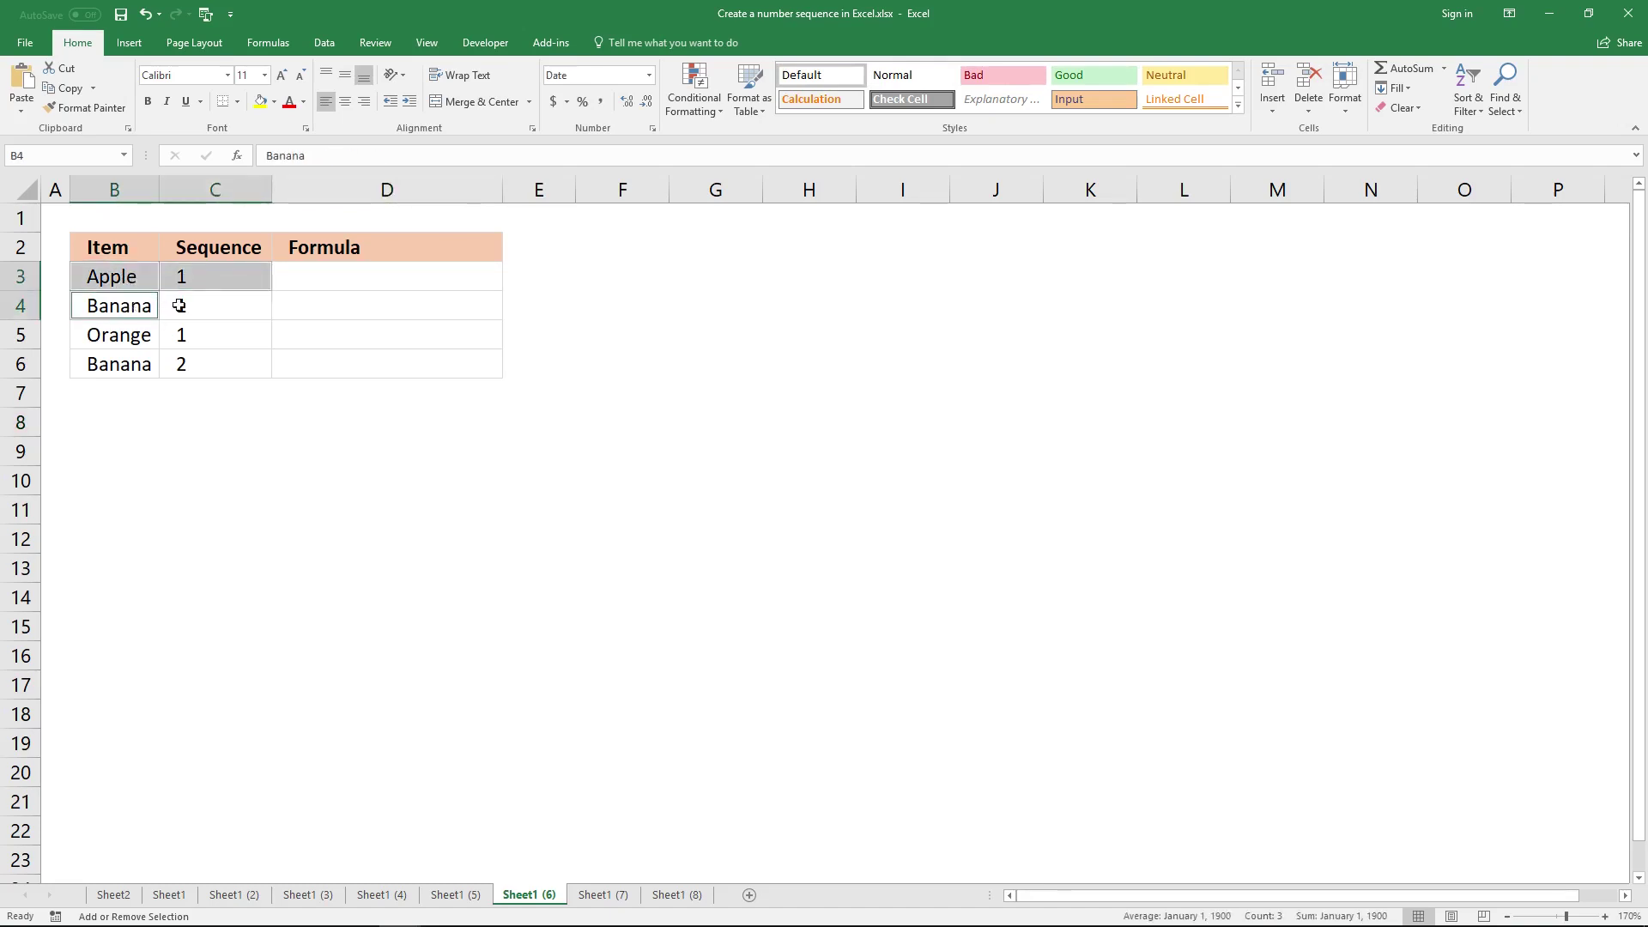
{"action": "left_click", "coordinate": [120, 335]}
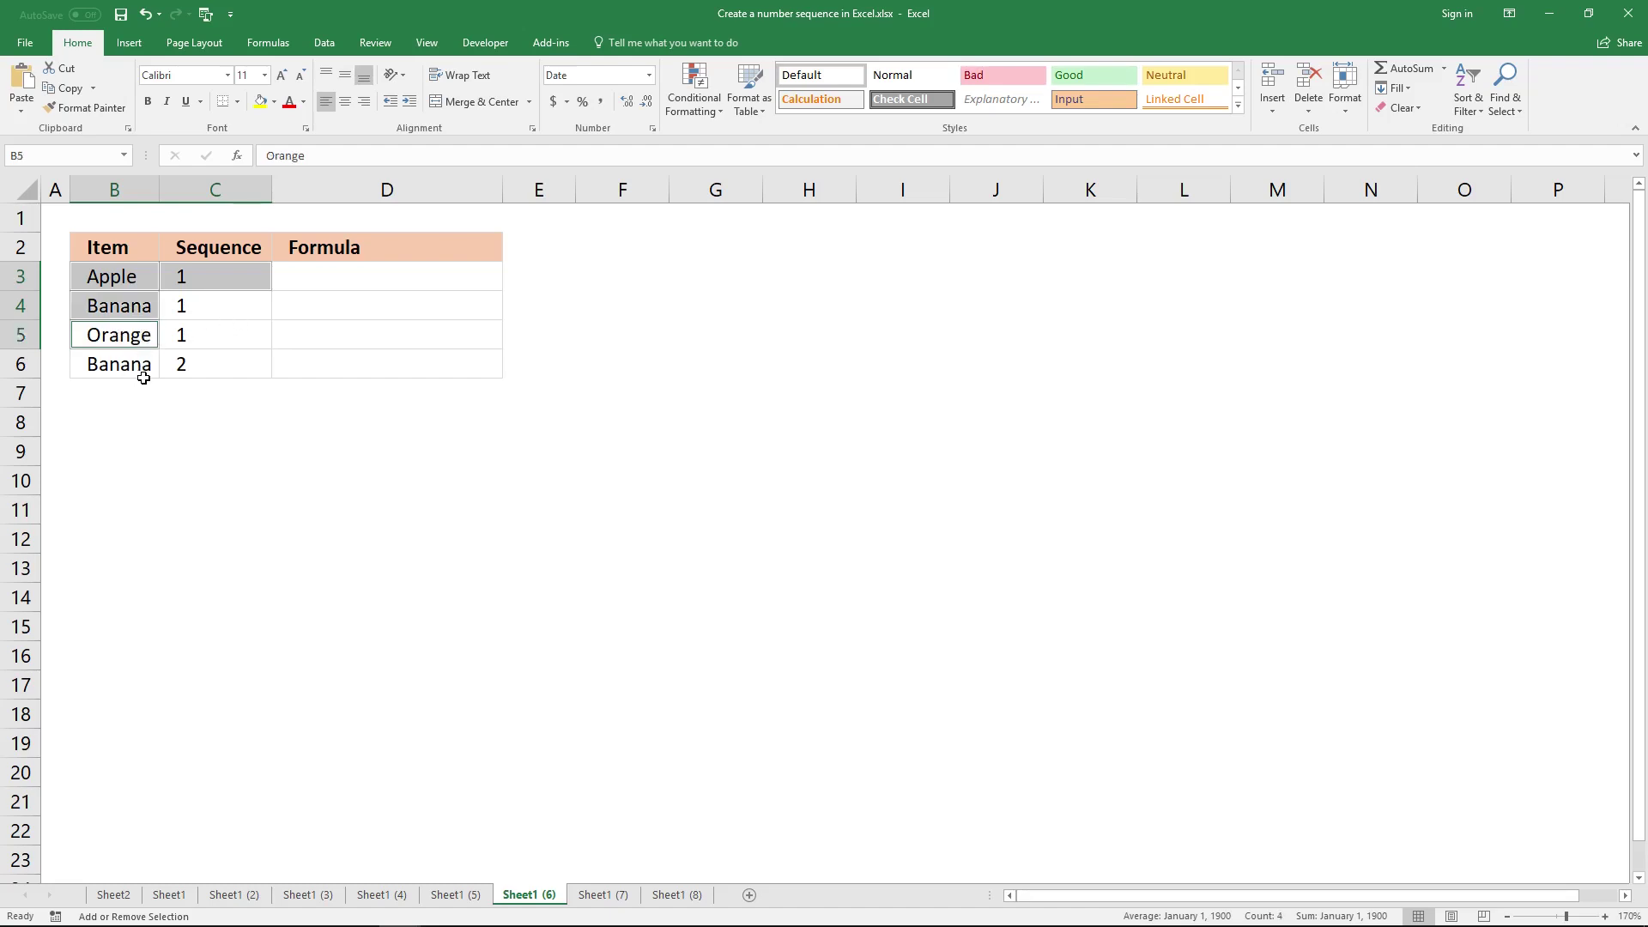
{"action": "left_click", "coordinate": [134, 369]}
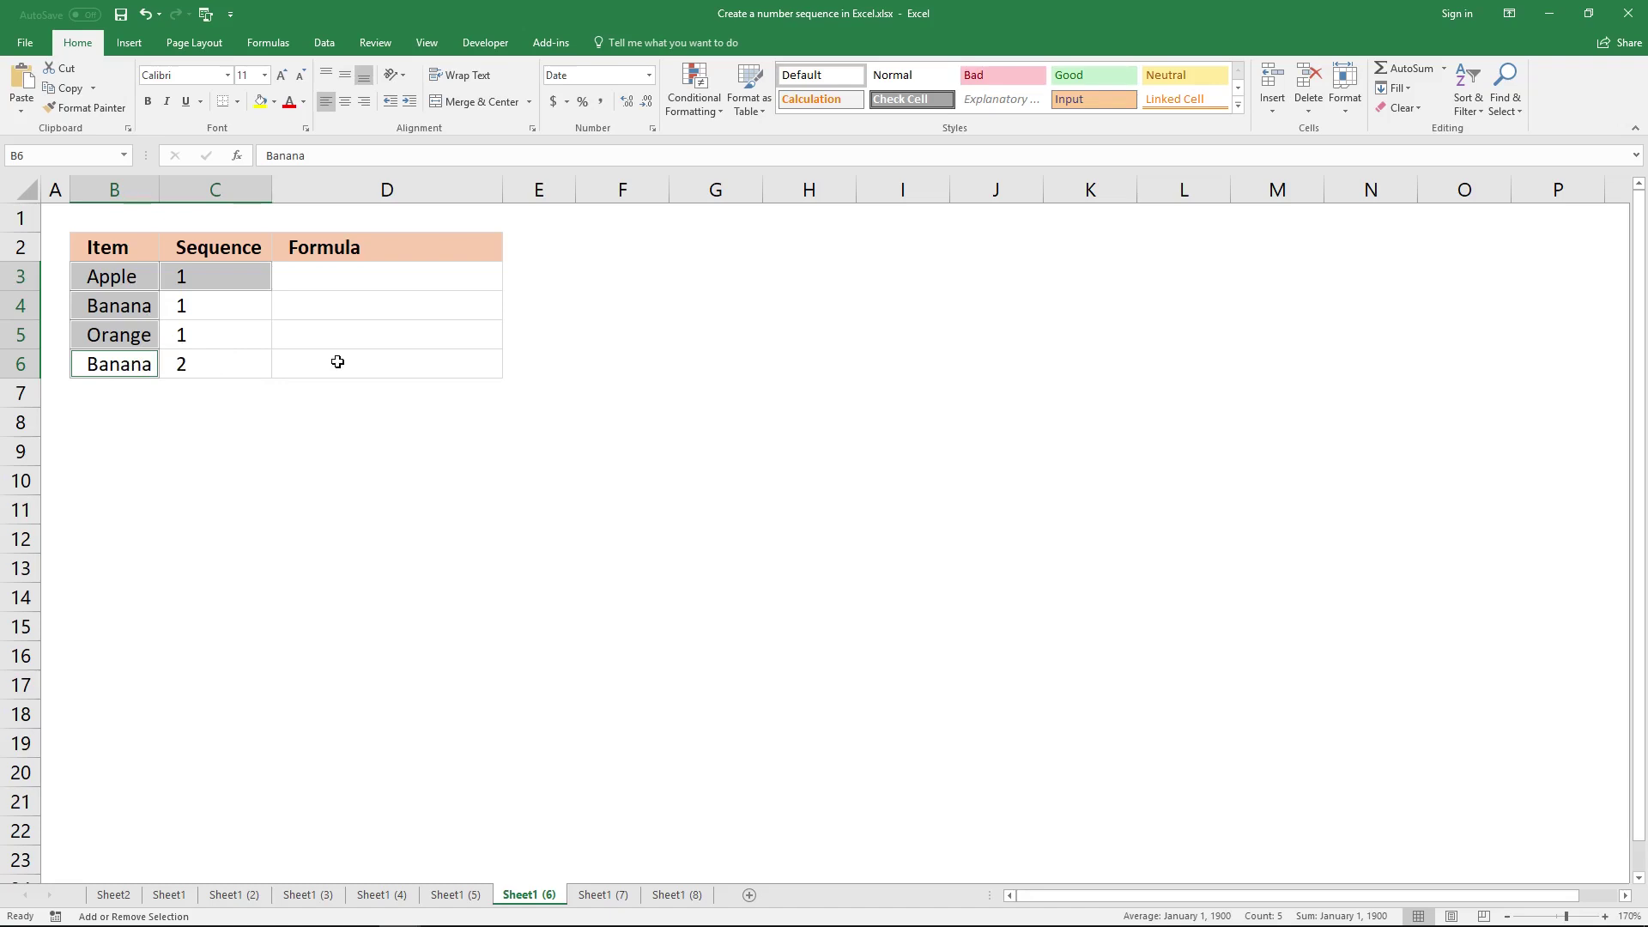
- Start a COUNTIF formula in D3 with the expanding range $B$3:B3, making only its first reference absolute
{"action": "left_click", "coordinate": [329, 284]}
{"action": "left_click", "coordinate": [337, 281]}
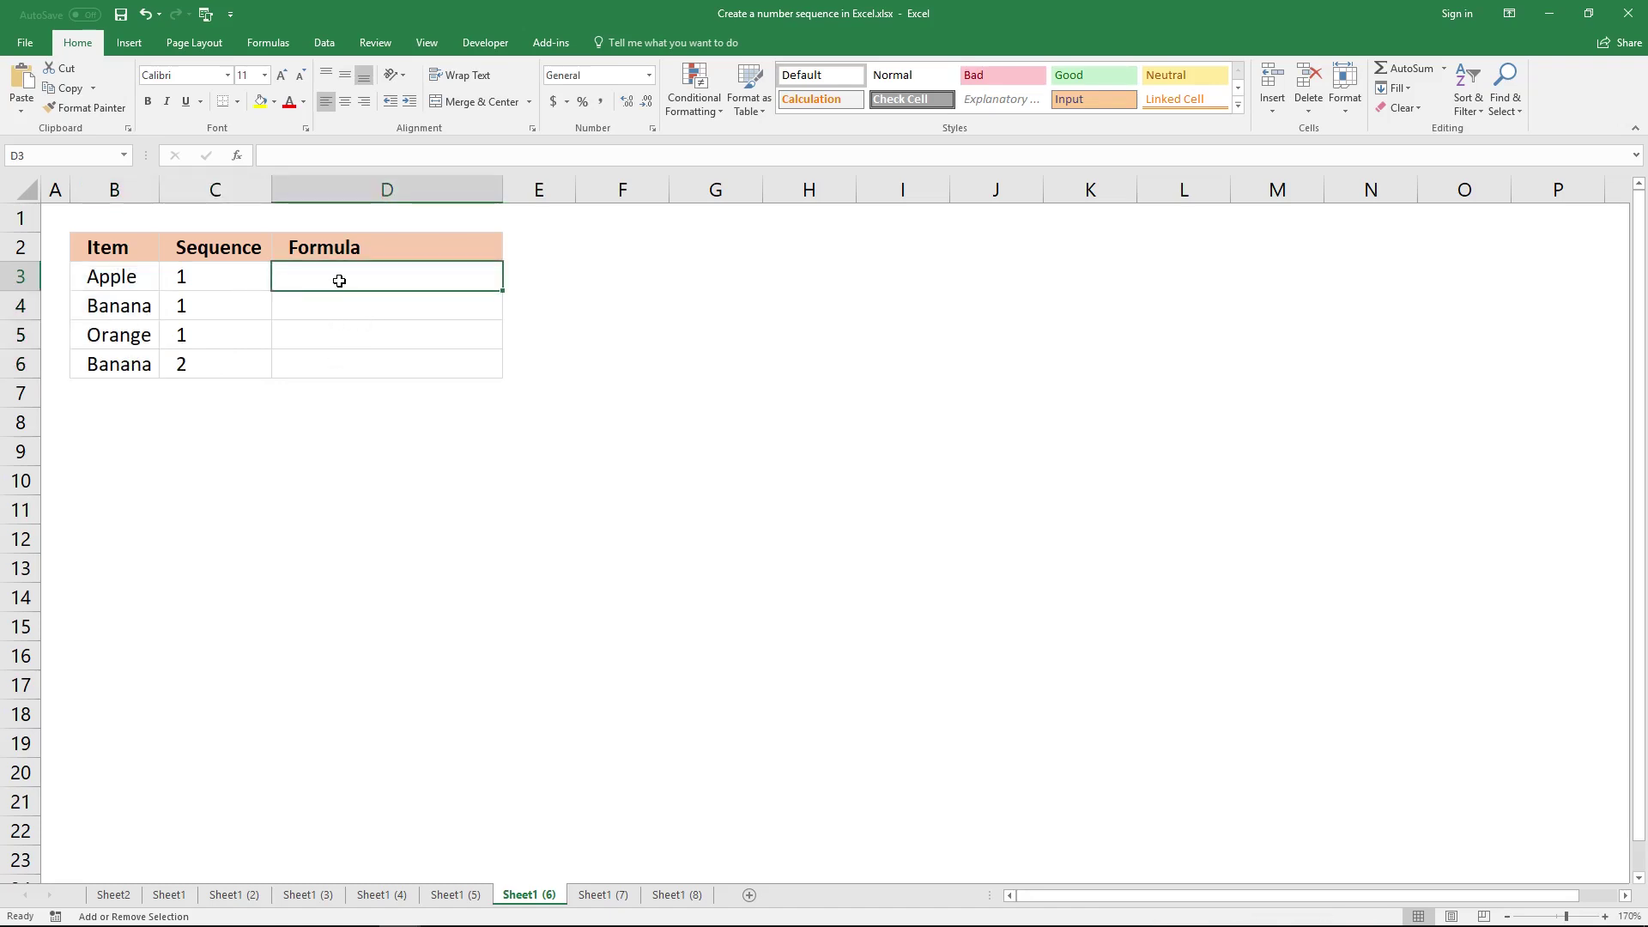
{"action": "type", "text": "="}
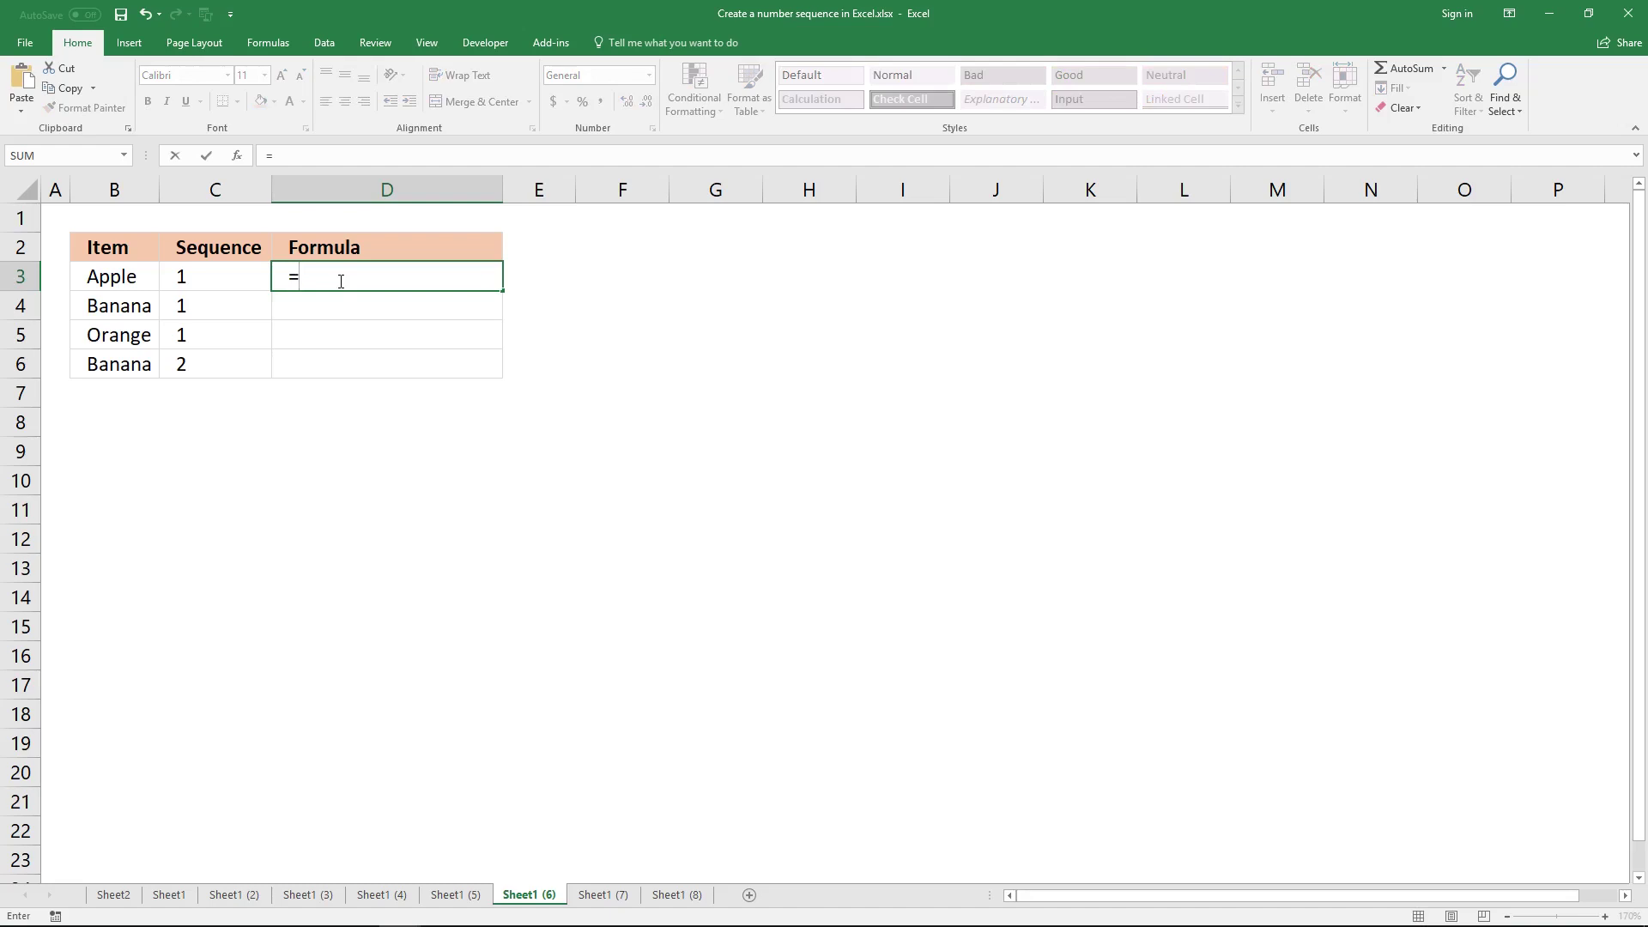
{"action": "type", "text": "COU"}
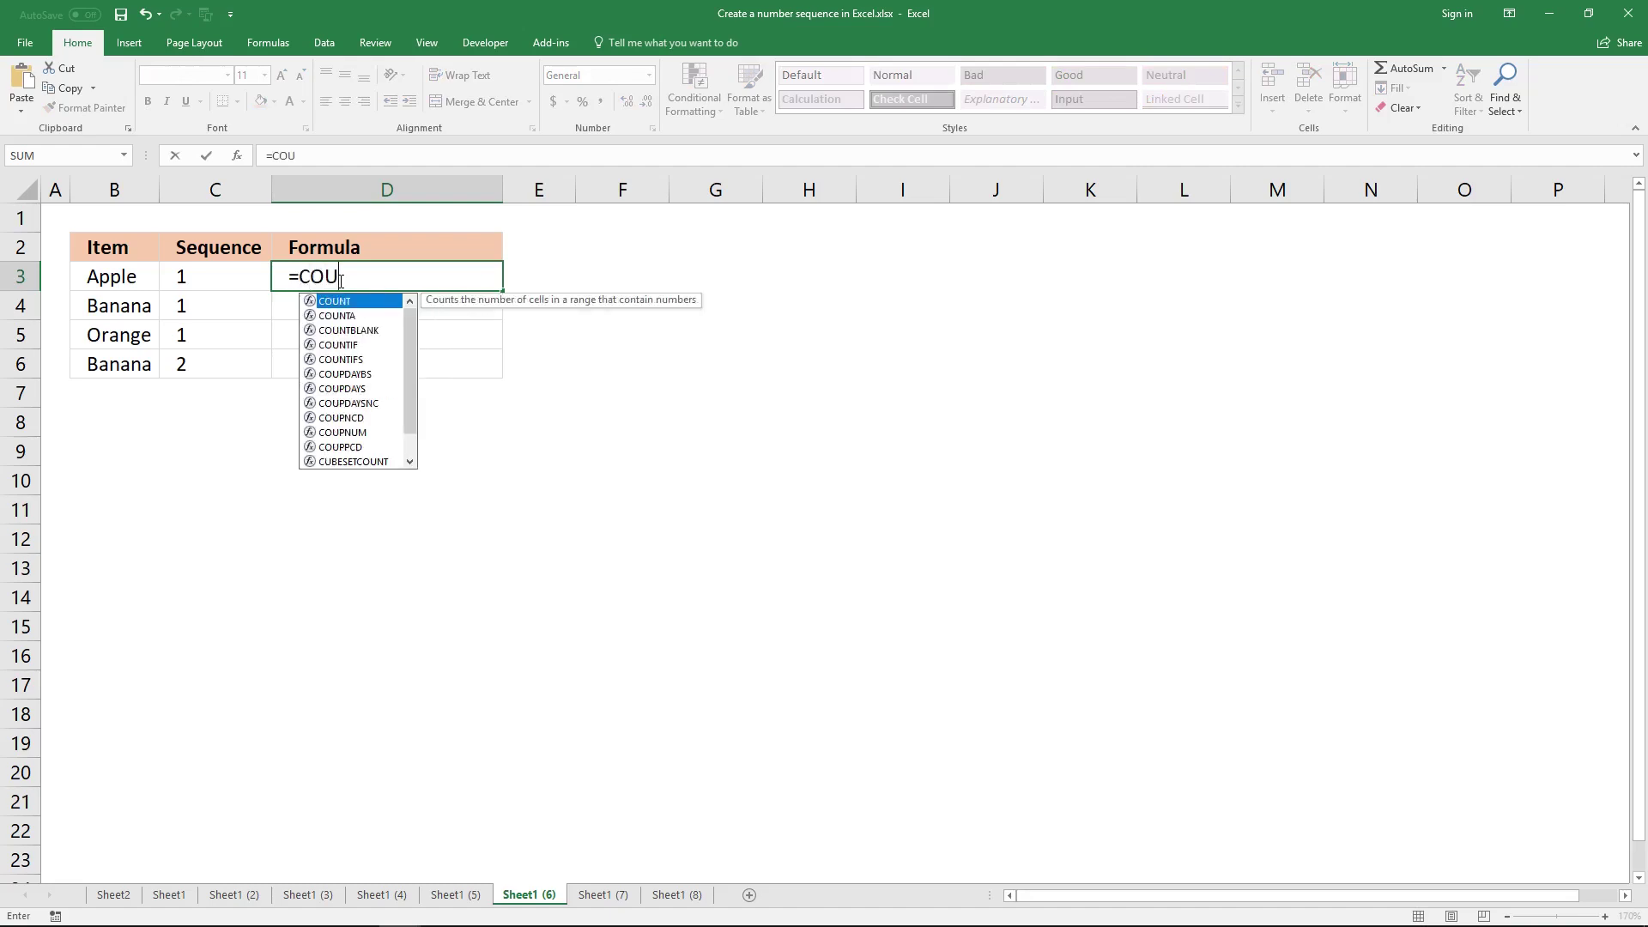
{"action": "type", "text": "NTIF("}
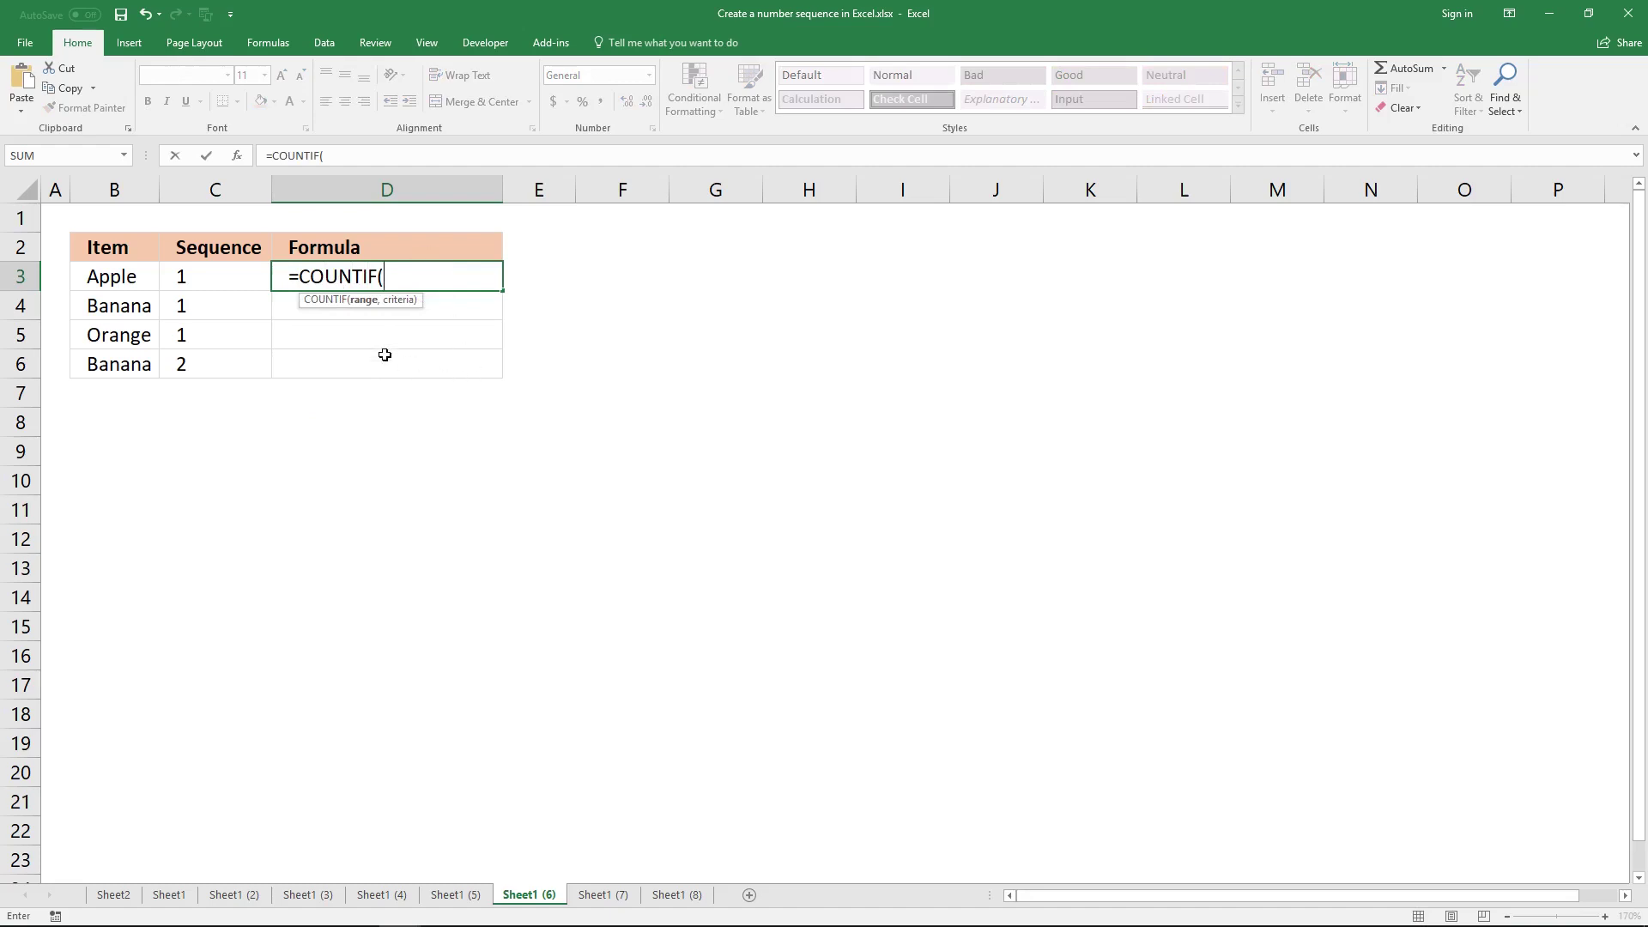
{"action": "left_click", "coordinate": [129, 276]}
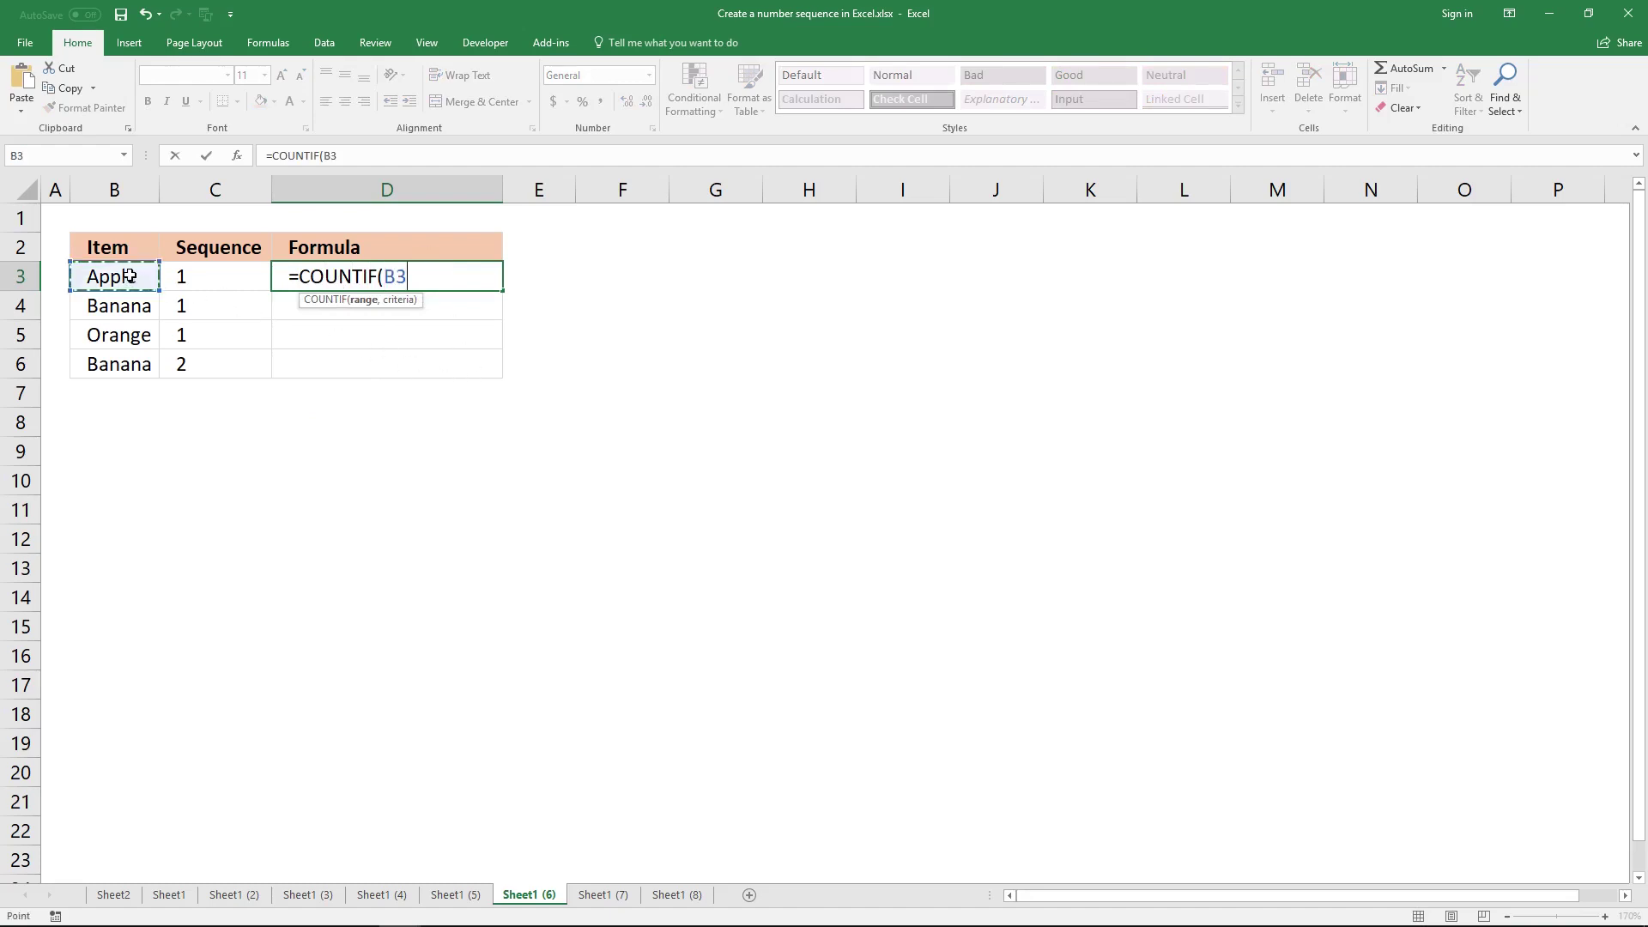
{"action": "key", "text": "F8"}
{"action": "key", "text": "F8"}
{"action": "left_click", "coordinate": [331, 156]}
{"action": "key", "text": "F4"}
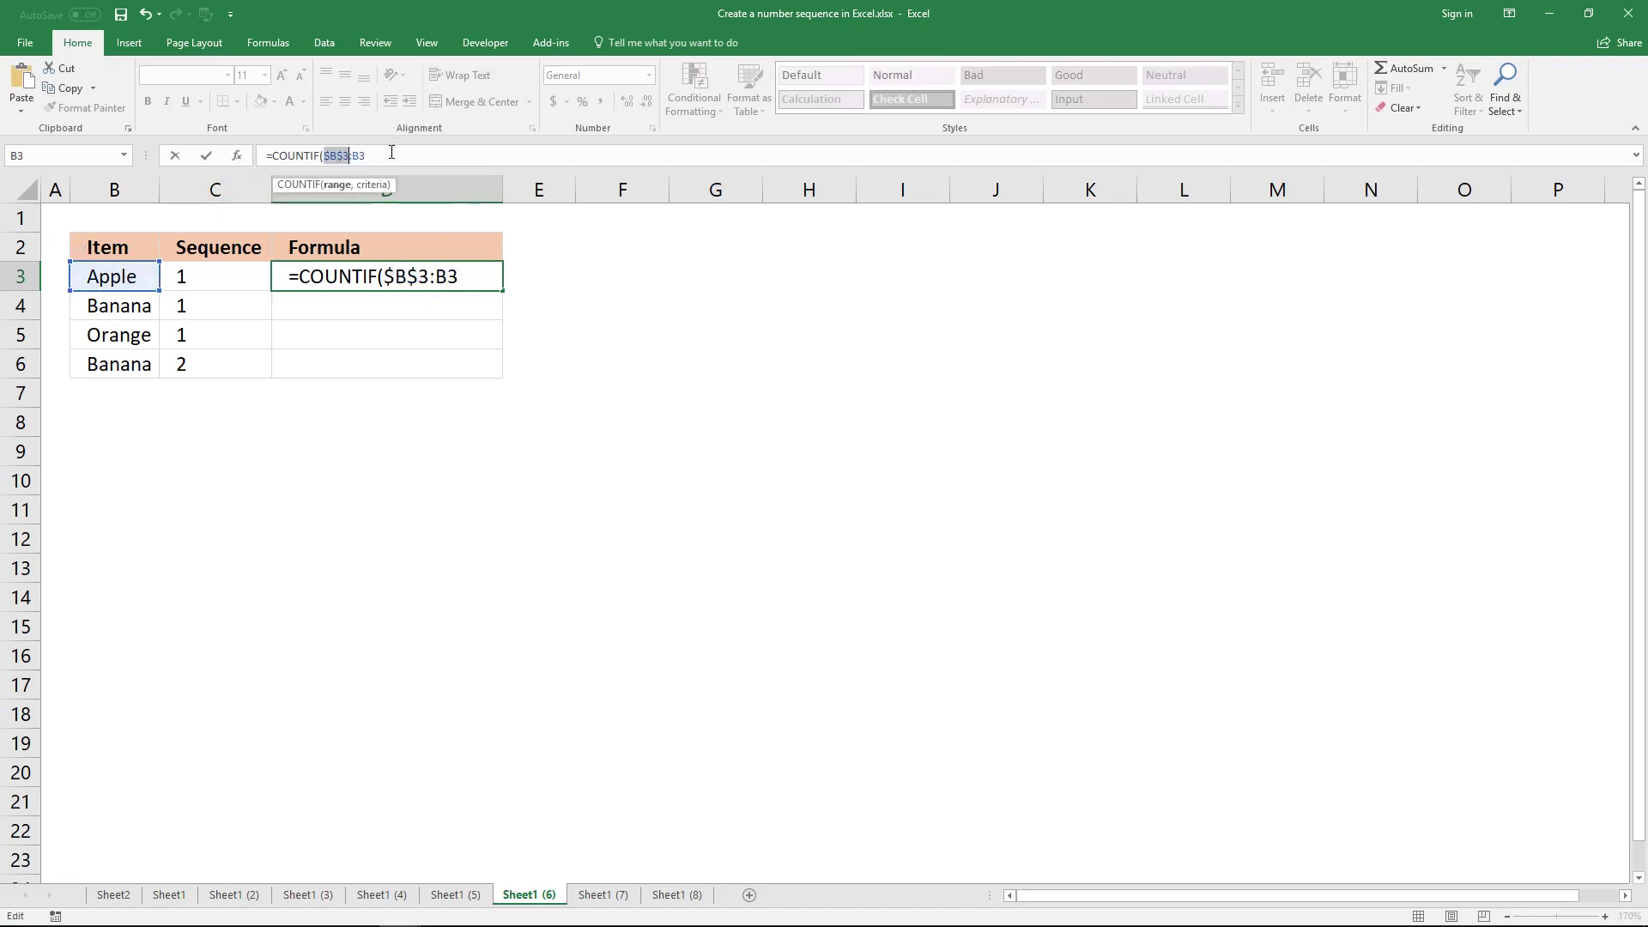
- Add B3 as the COUNTIF criteria and enter D3's formula as =COUNTIF($B$3:B3,B3)
{"action": "left_click", "coordinate": [391, 152]}
{"action": "type", "text": ","}
{"action": "left_click", "coordinate": [131, 274]}
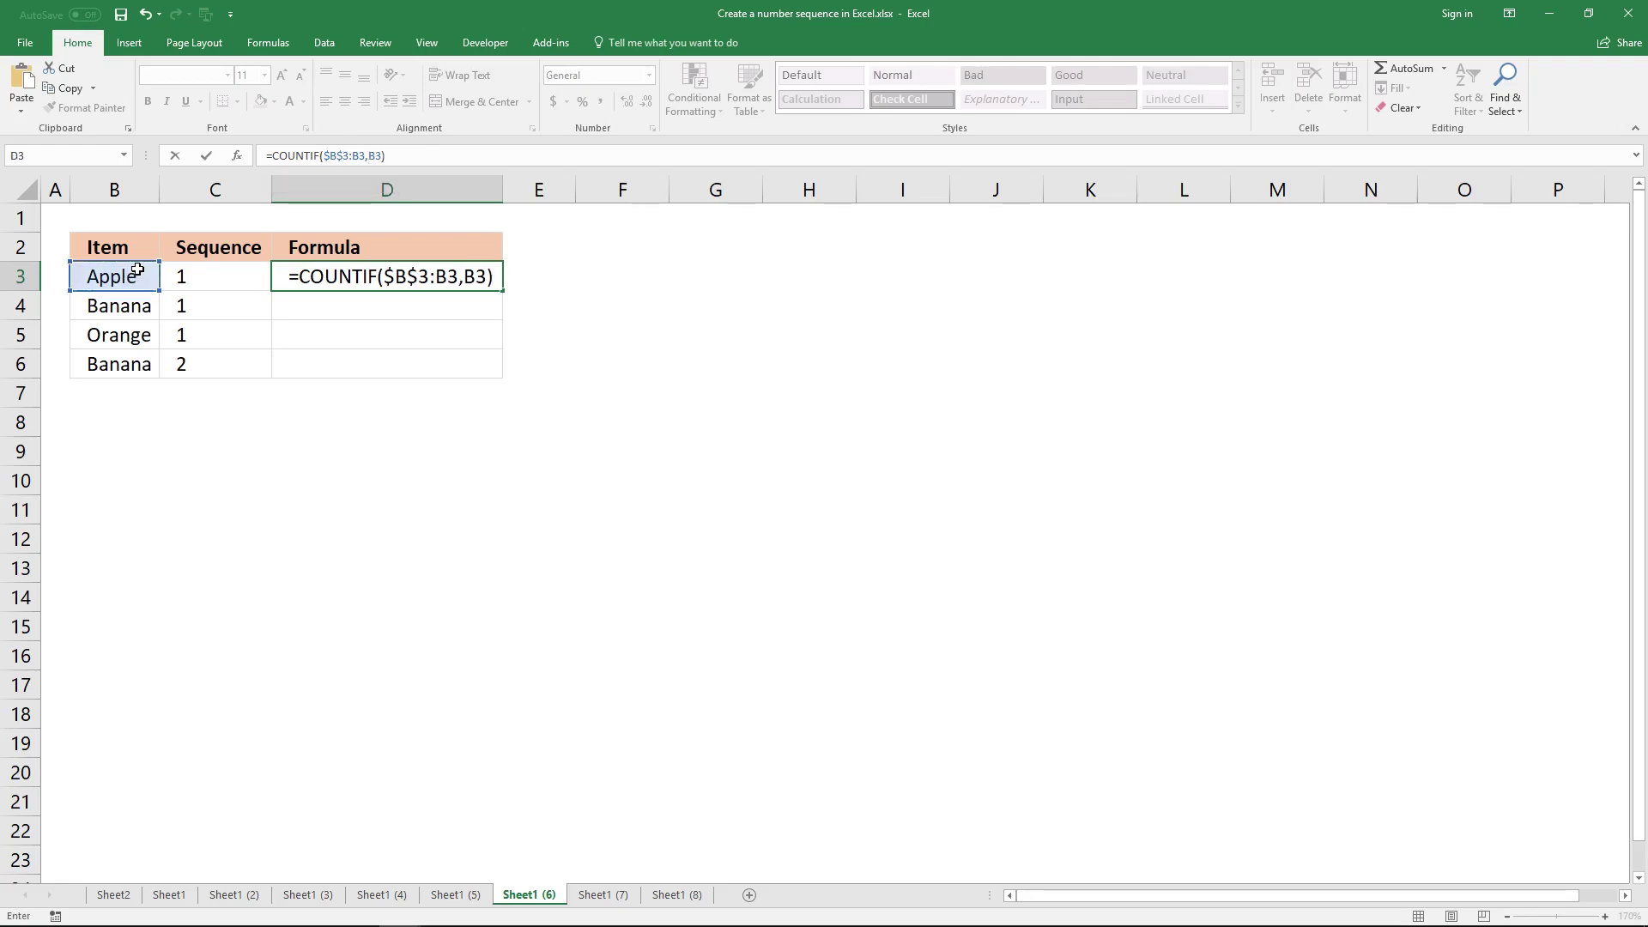
{"action": "key", "text": "Return"}
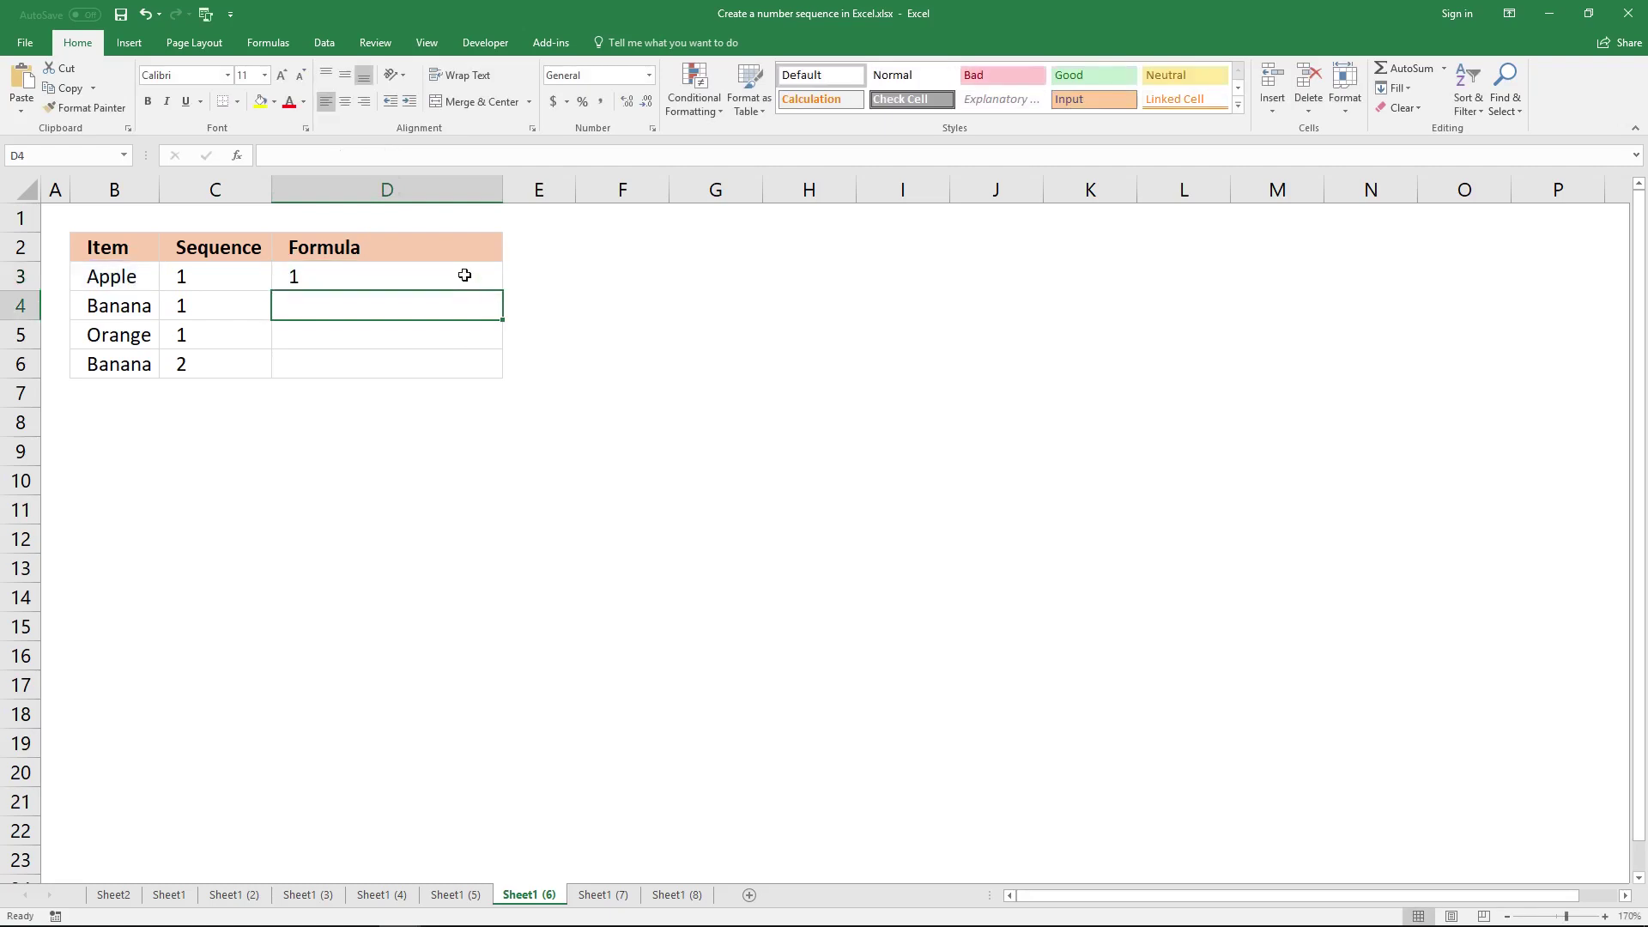
- Fill D3's COUNTIF formula down through D6 and check how its references change in each row
{"action": "left_click", "coordinate": [465, 275]}
{"action": "double_click", "coordinate": [502, 291]}
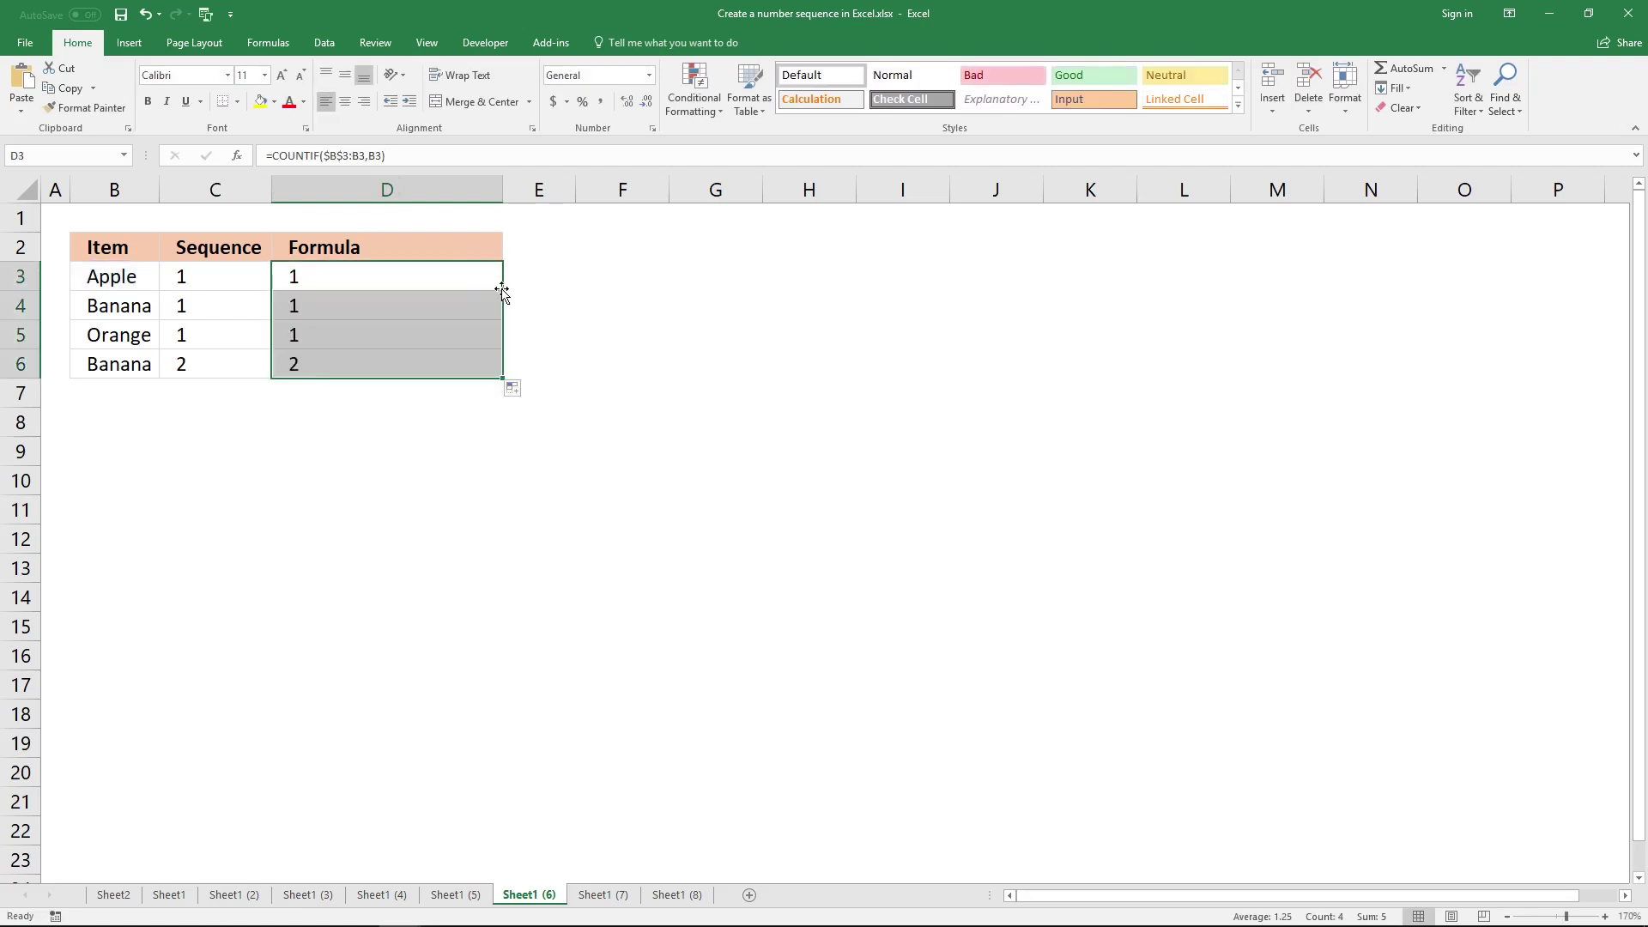
{"action": "left_click", "coordinate": [357, 276]}
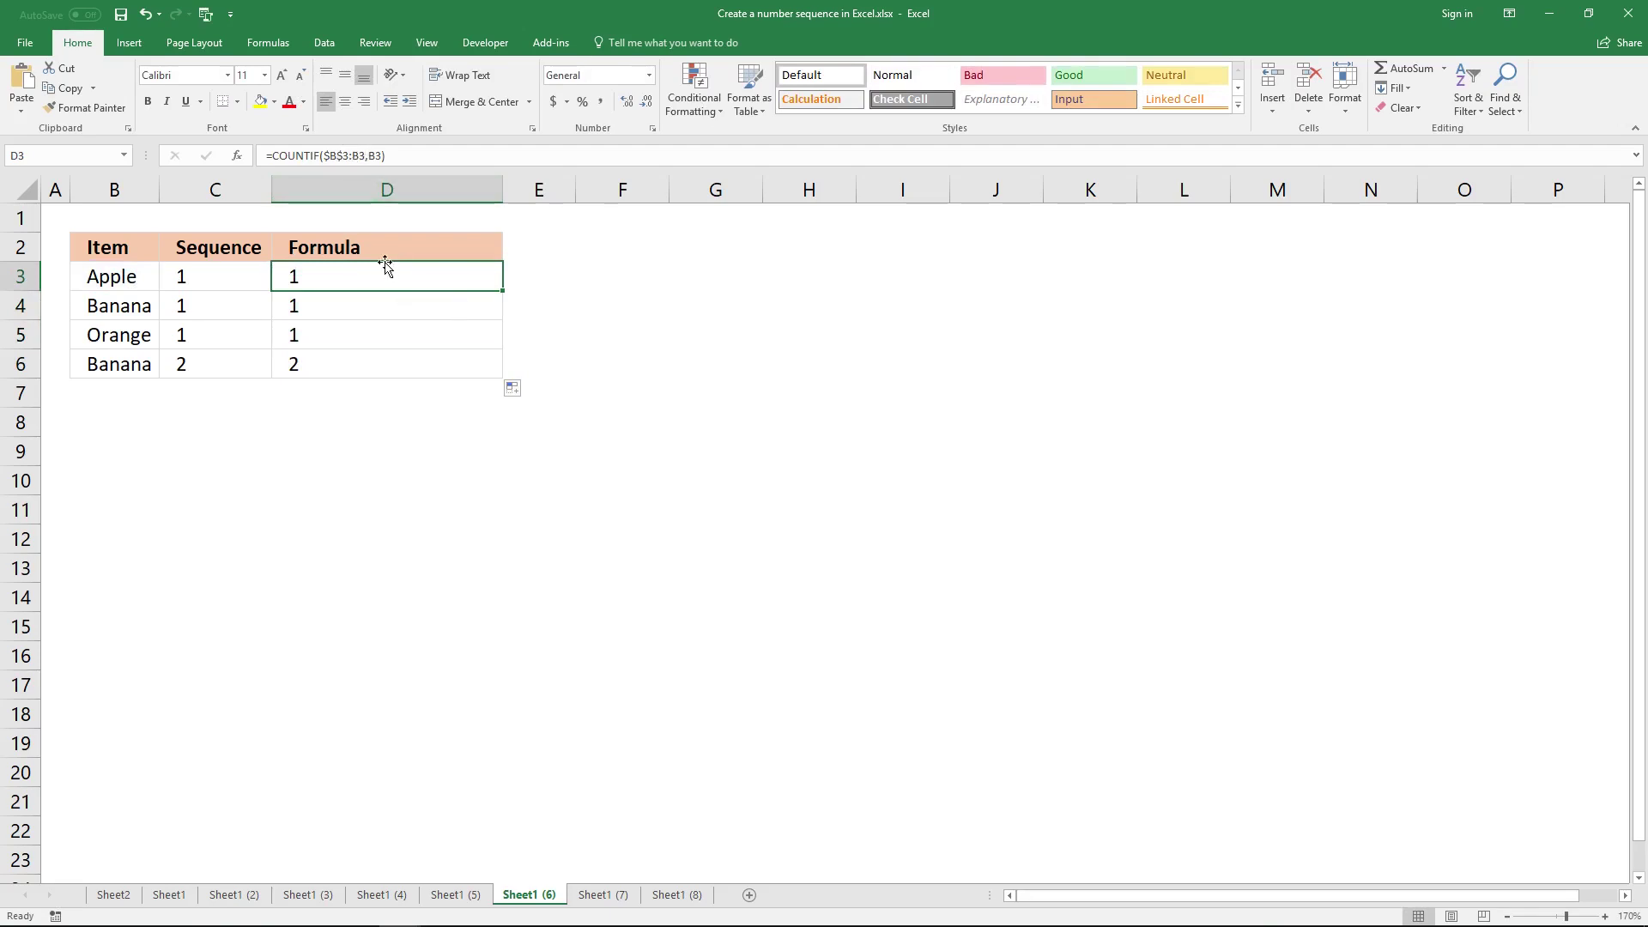
{"action": "left_click", "coordinate": [358, 303]}
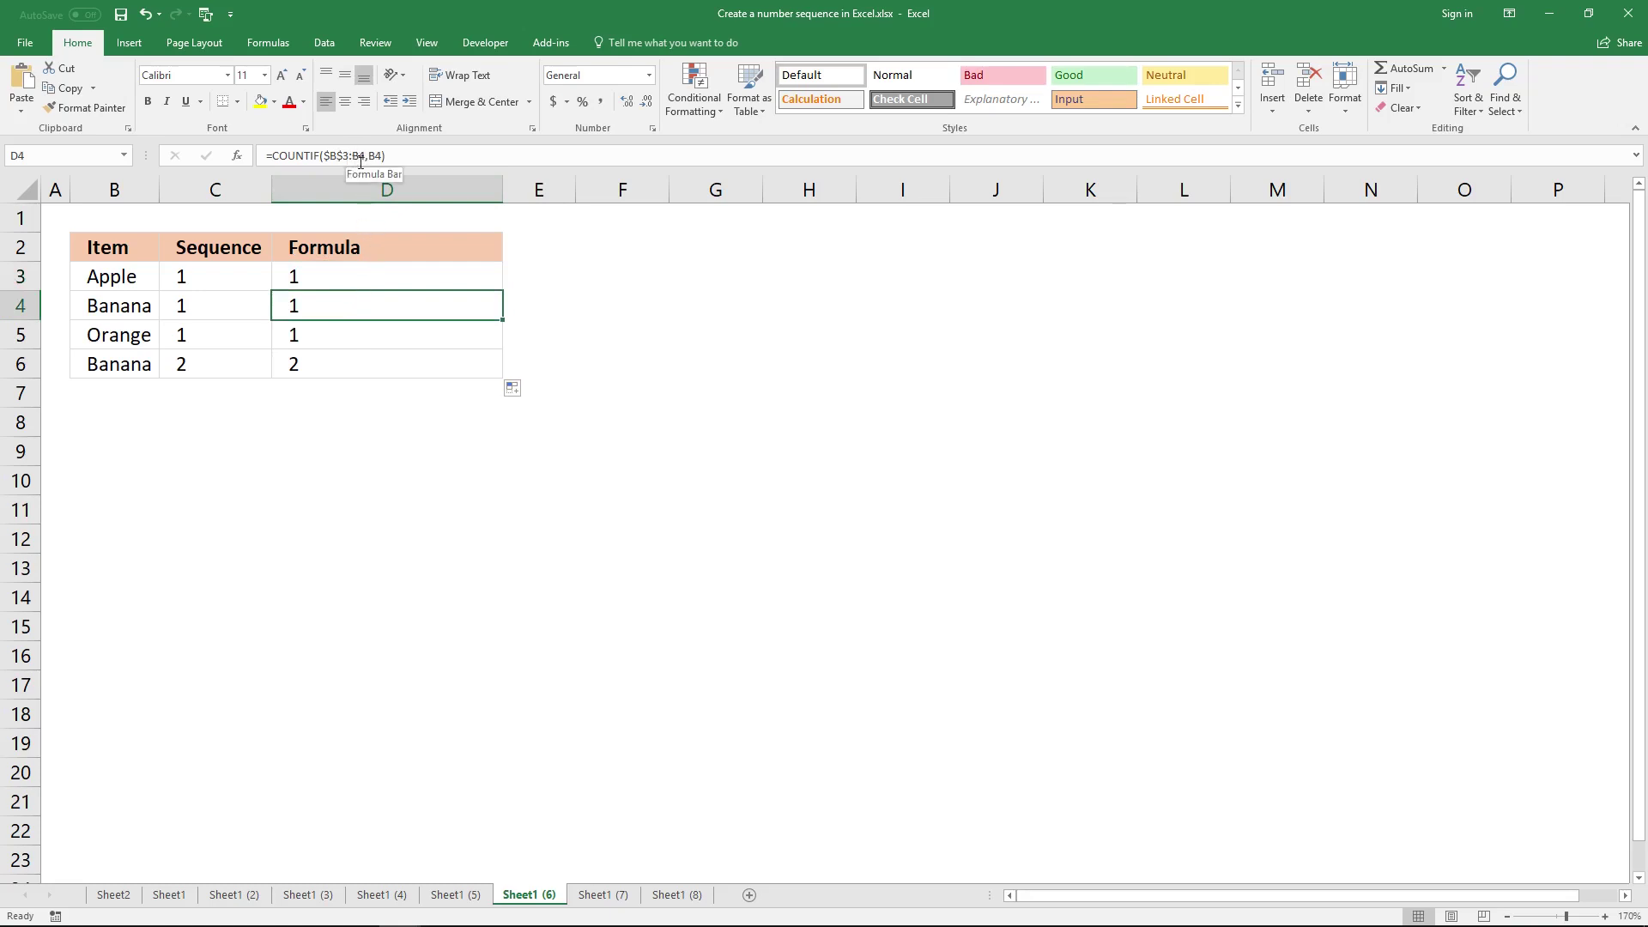
{"action": "left_click", "coordinate": [354, 335]}
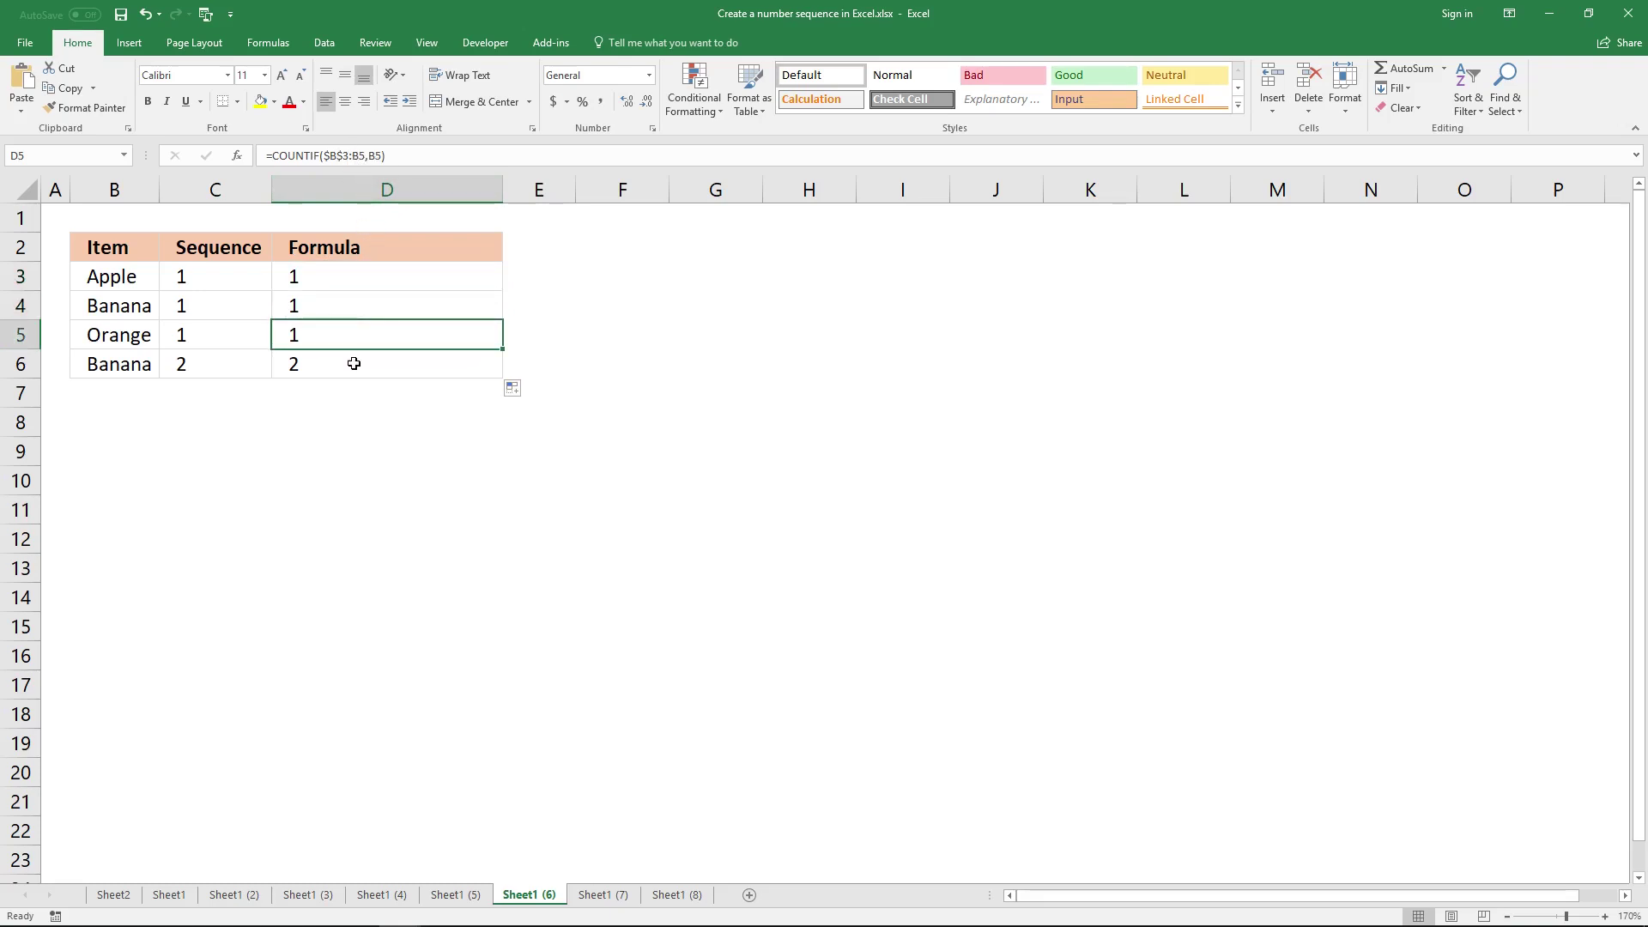
{"action": "left_click", "coordinate": [354, 363]}
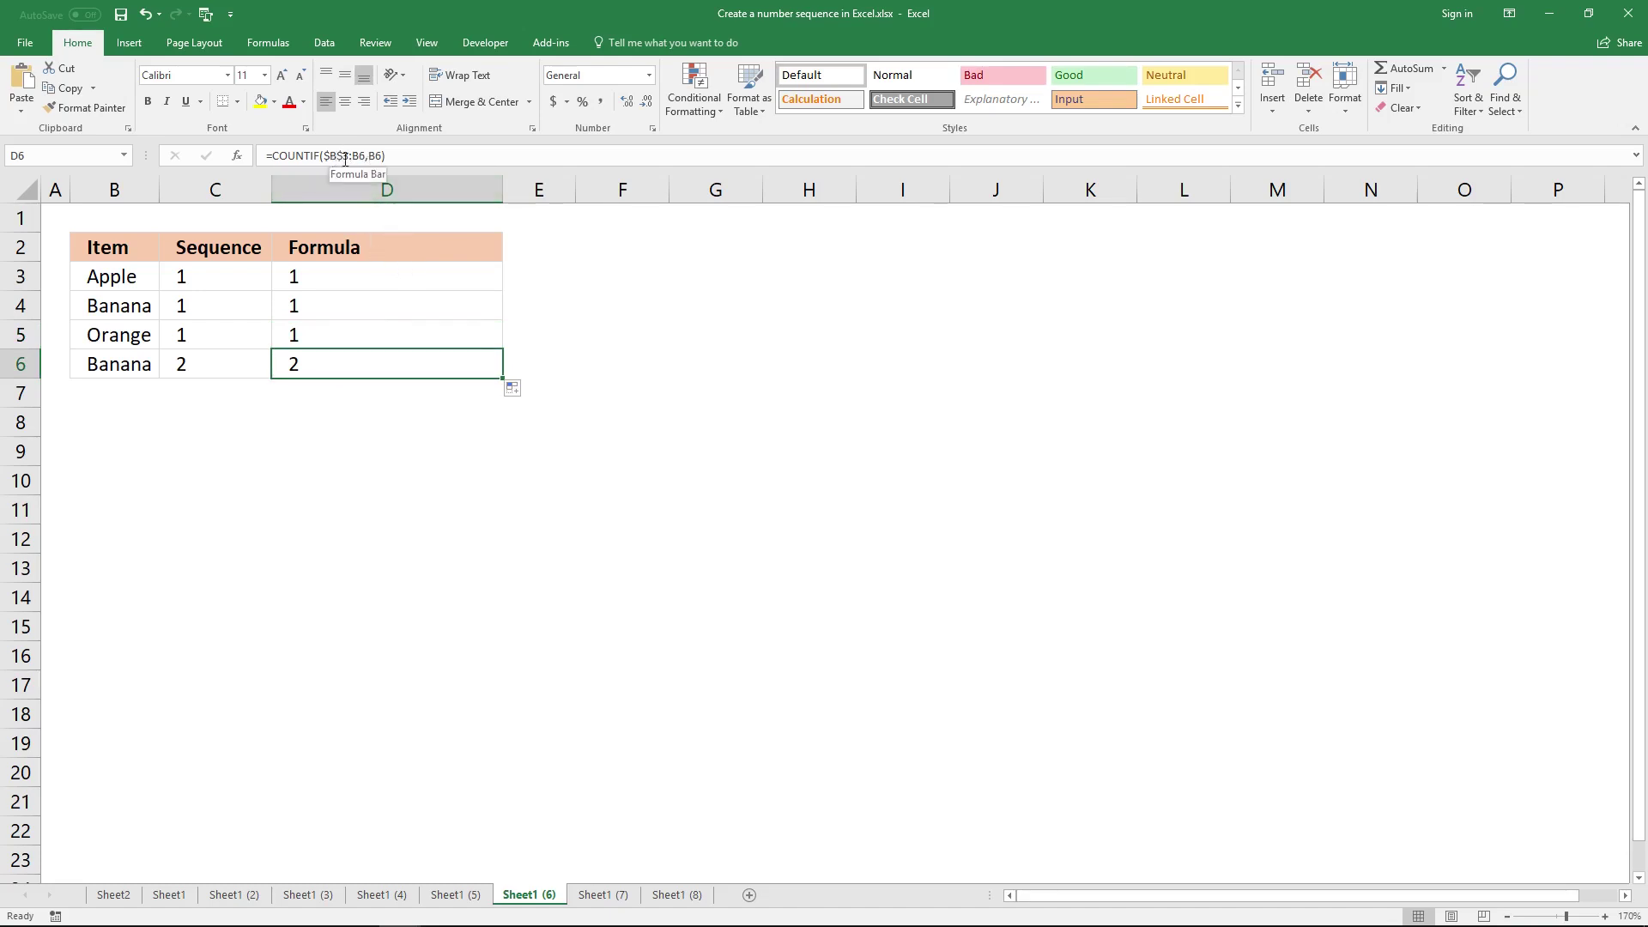
{"action": "left_click", "coordinate": [343, 280]}
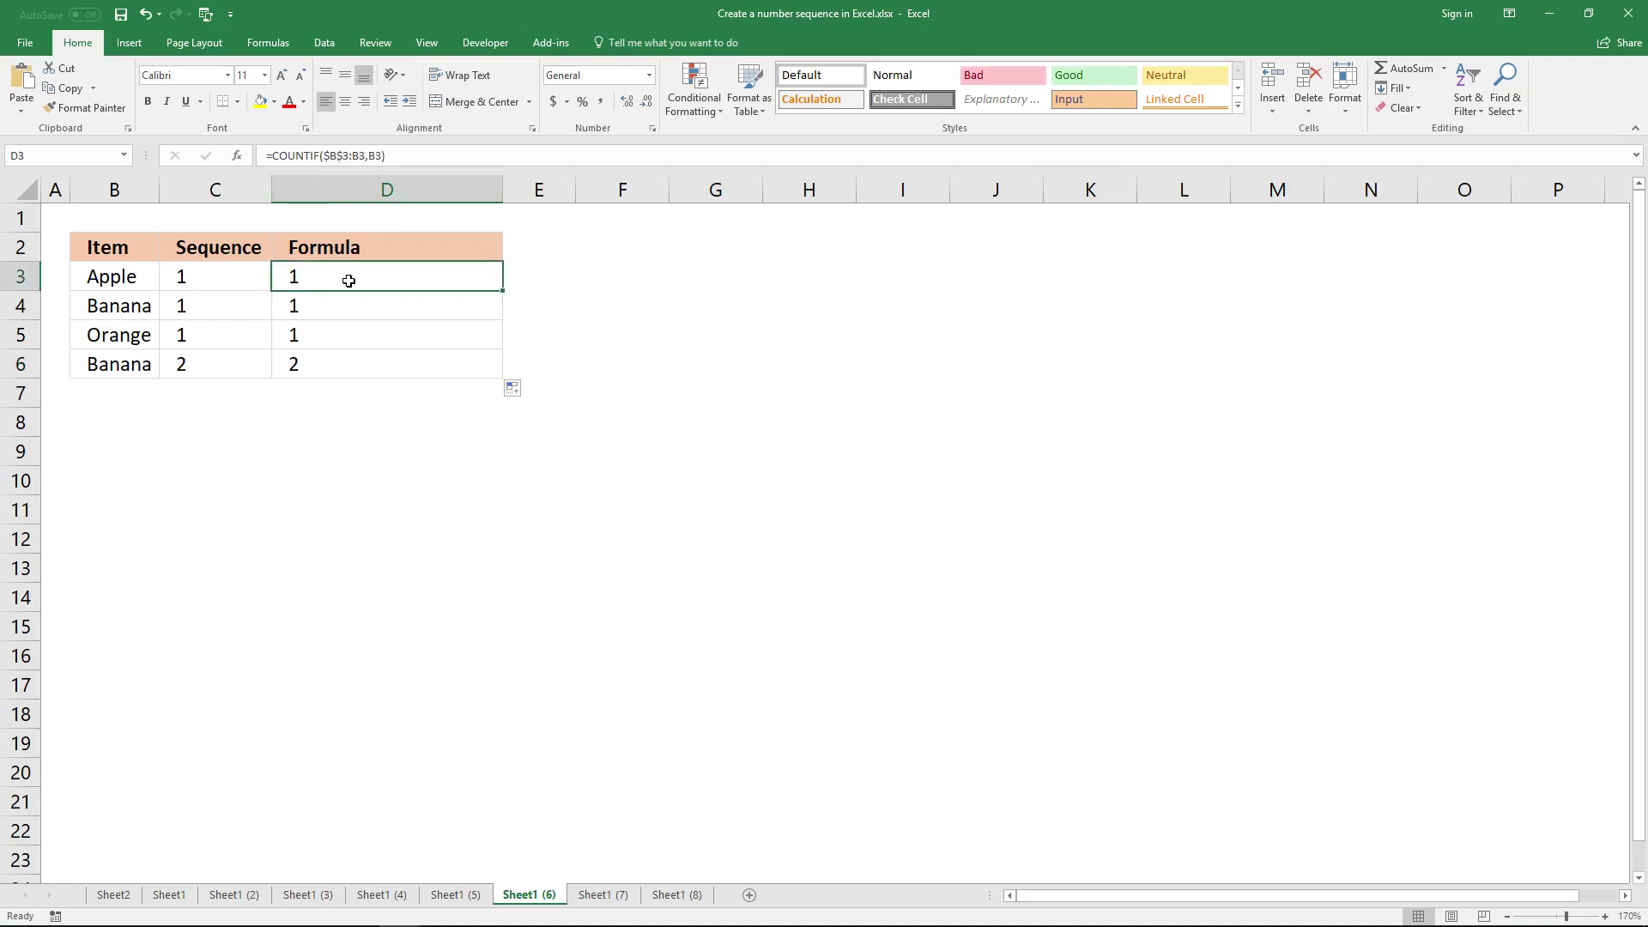
{"action": "left_click", "coordinate": [152, 278]}
{"action": "left_click", "coordinate": [319, 282]}
- Open sheet Sheet1 (7) and examine how the Sequence column numbers the prices in B9:B12 according to the ranges in C3:C6
{"action": "key", "text": "ctrl+Page_Down"}
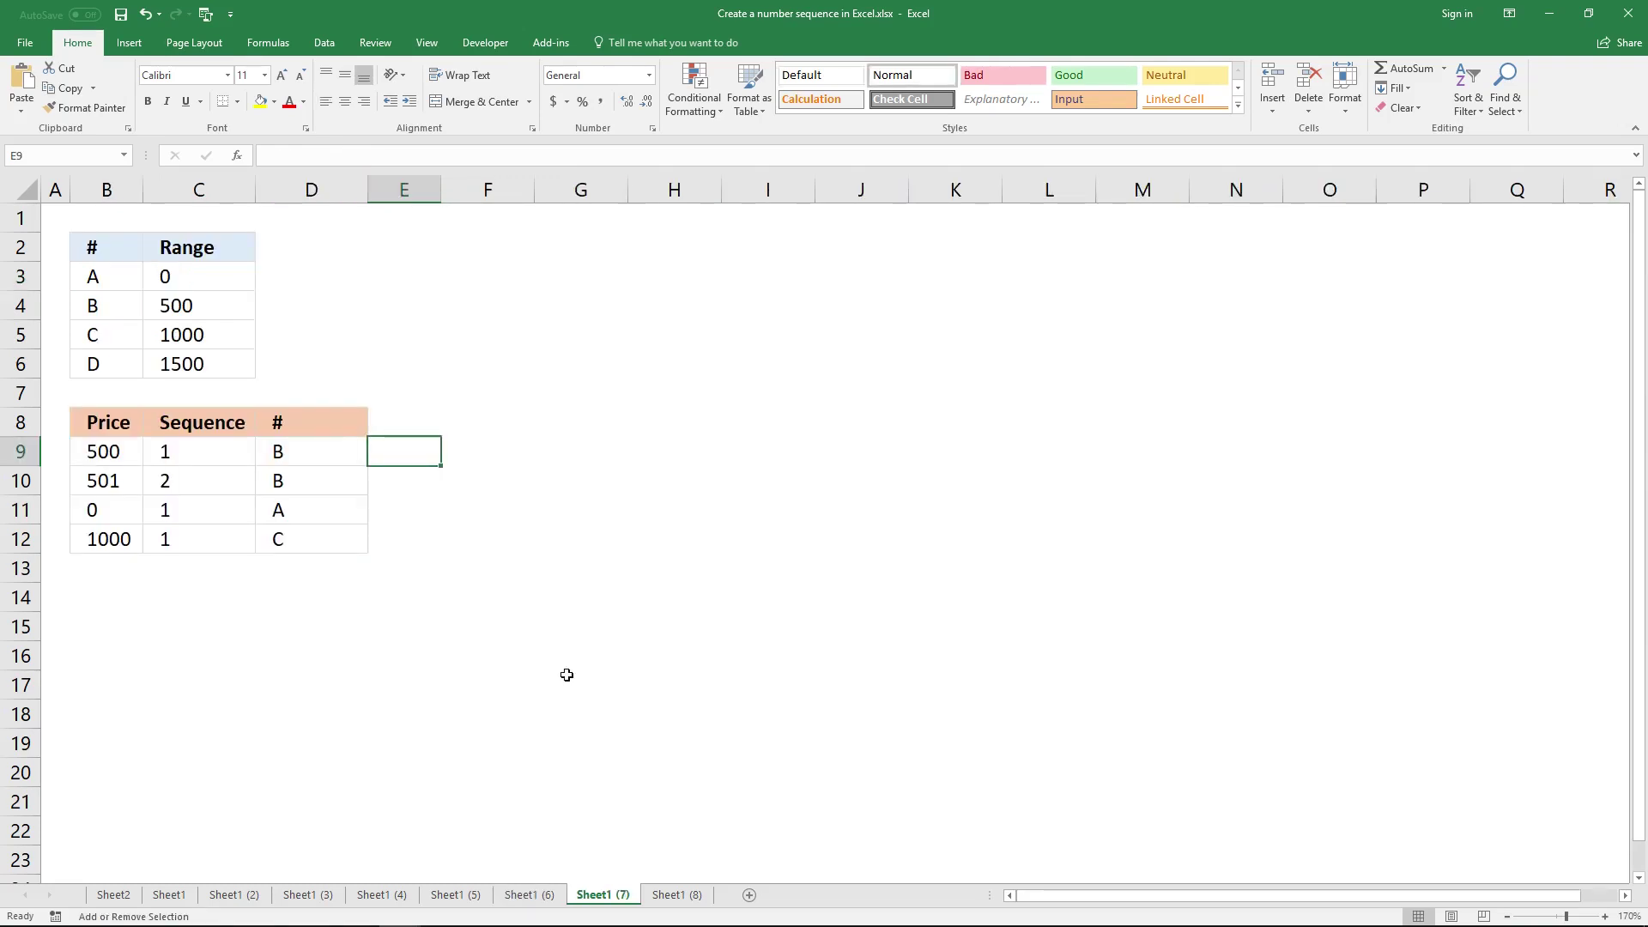
{"action": "left_click_drag", "start_coordinate": [240, 450], "coordinate": [237, 538]}
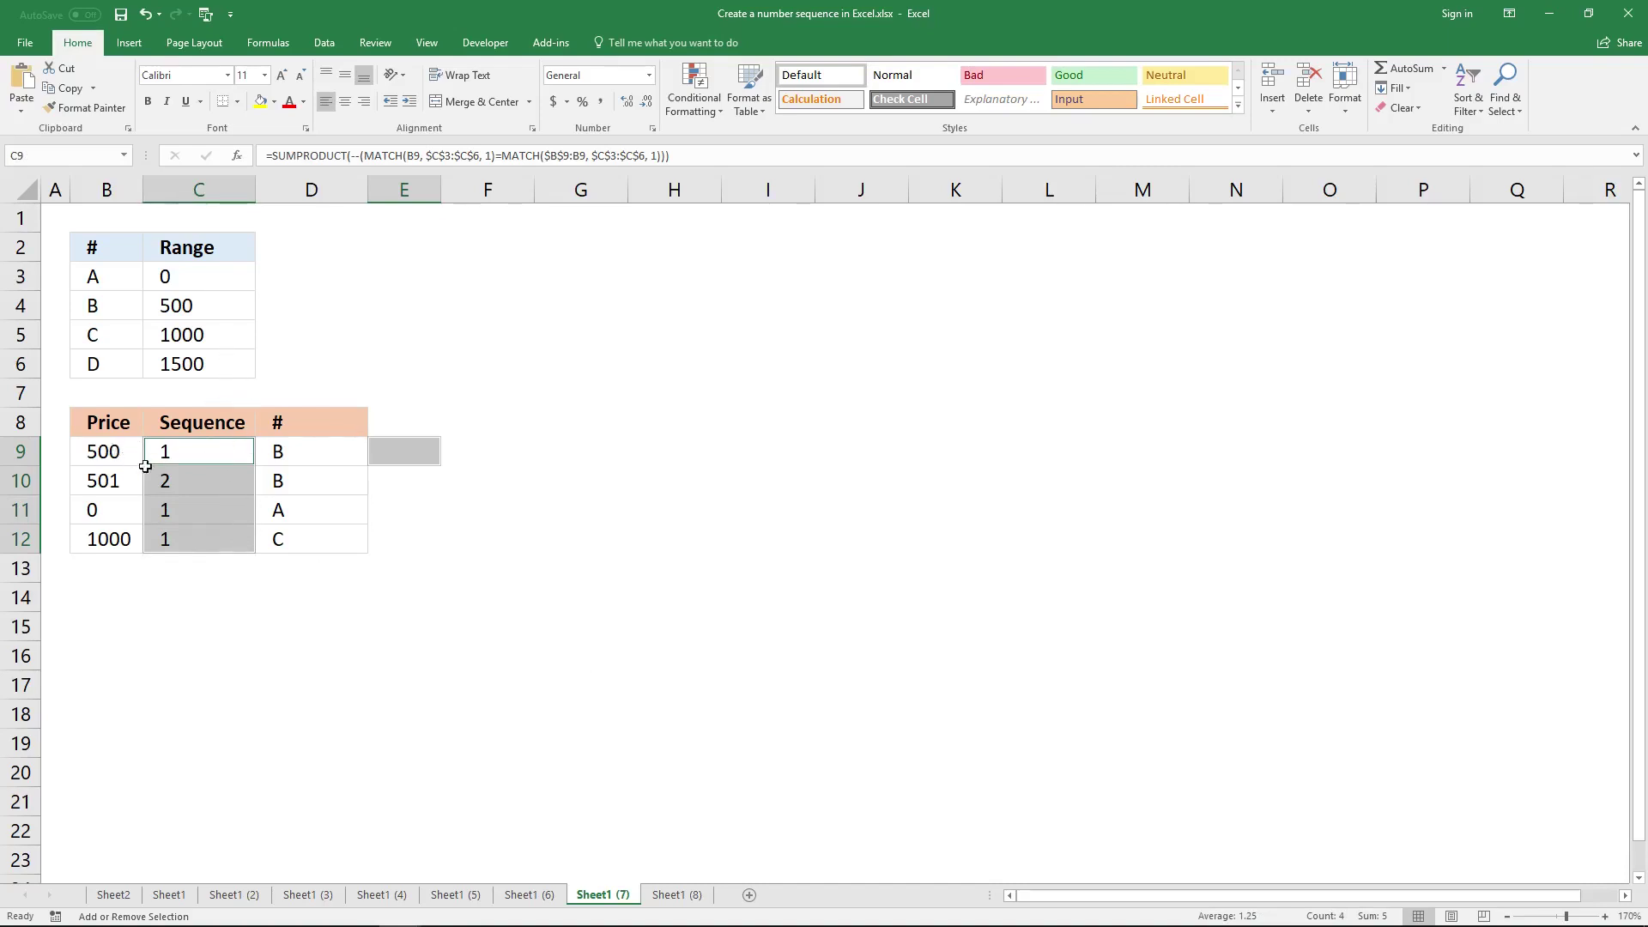
{"action": "left_click", "coordinate": [118, 455]}
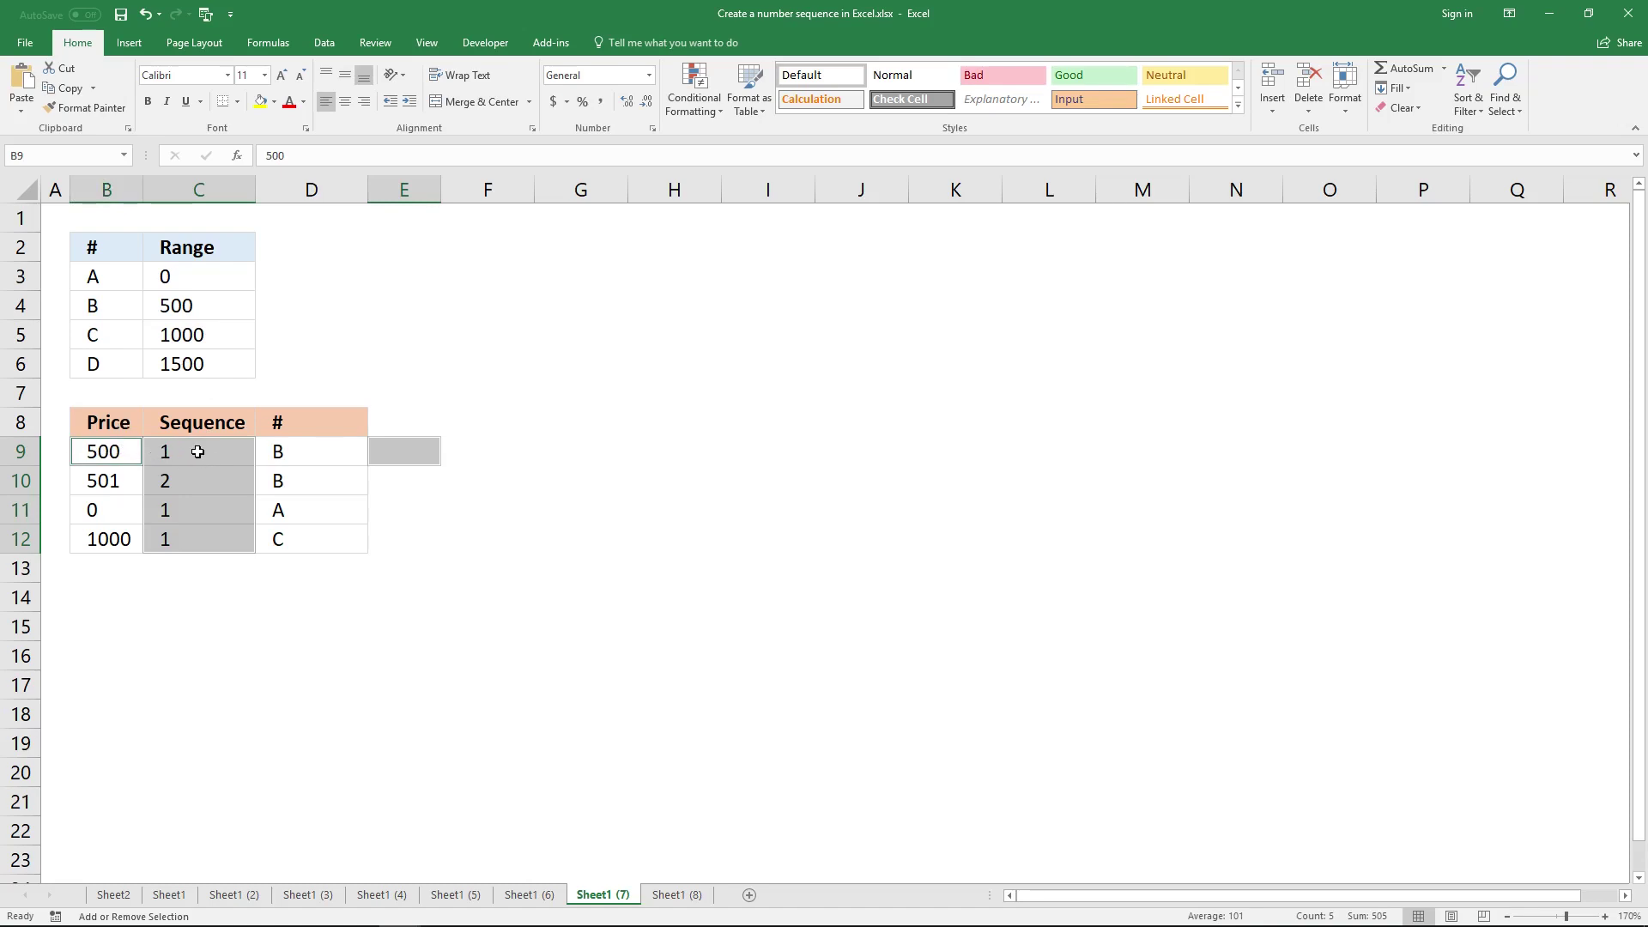
{"action": "key", "text": "Return"}
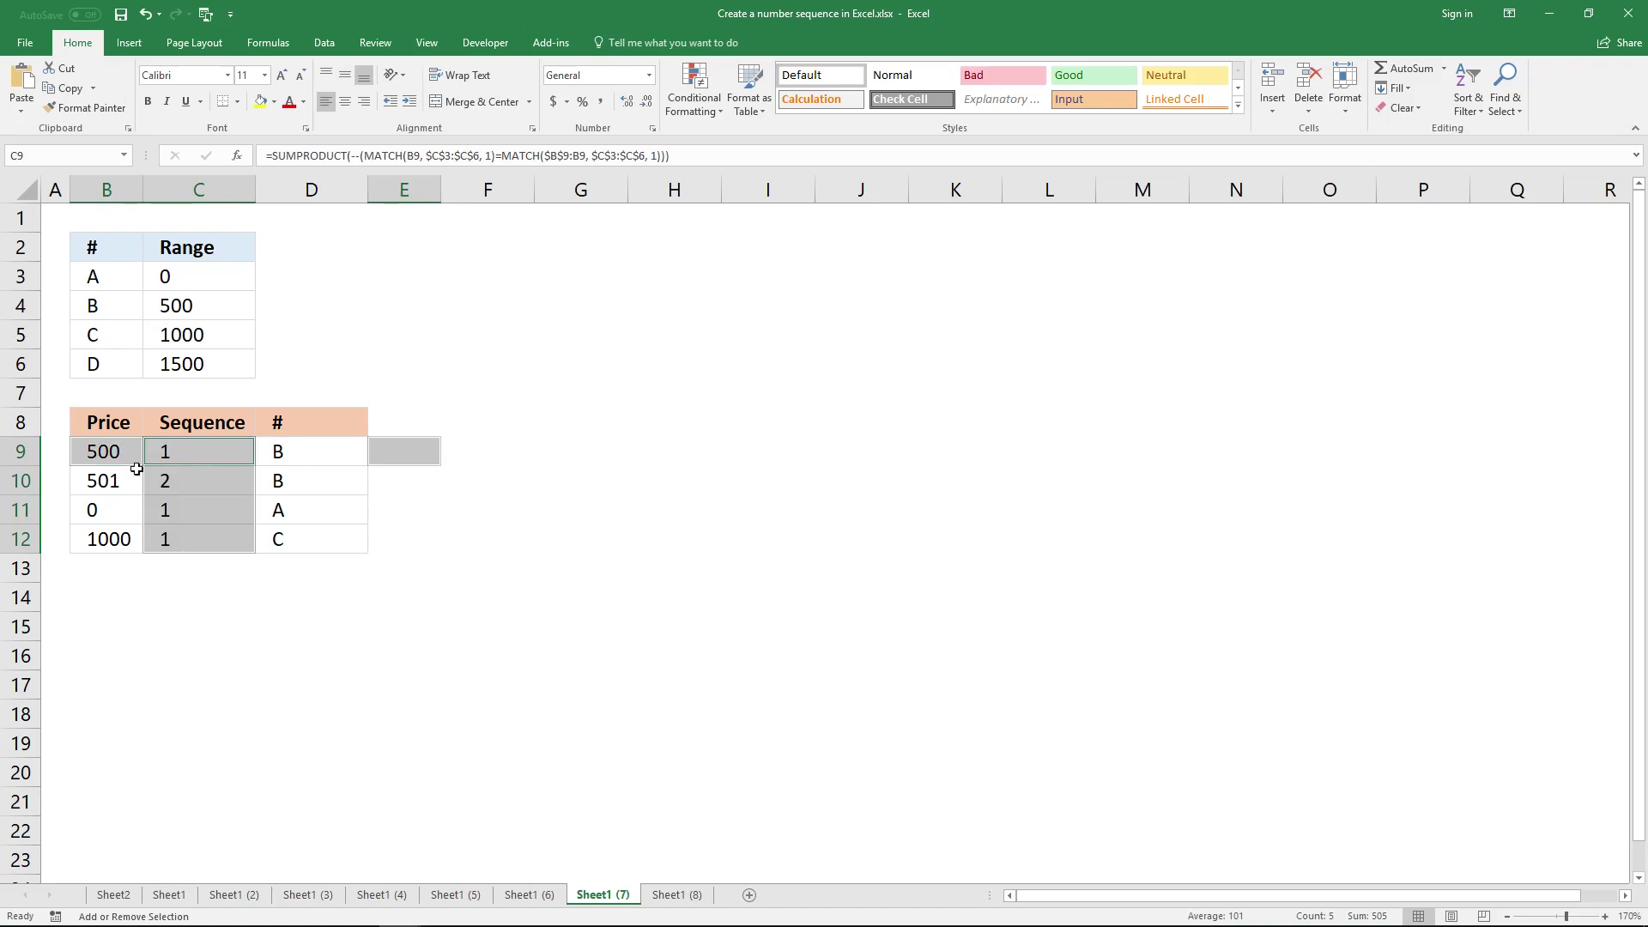
{"action": "left_click", "coordinate": [109, 485]}
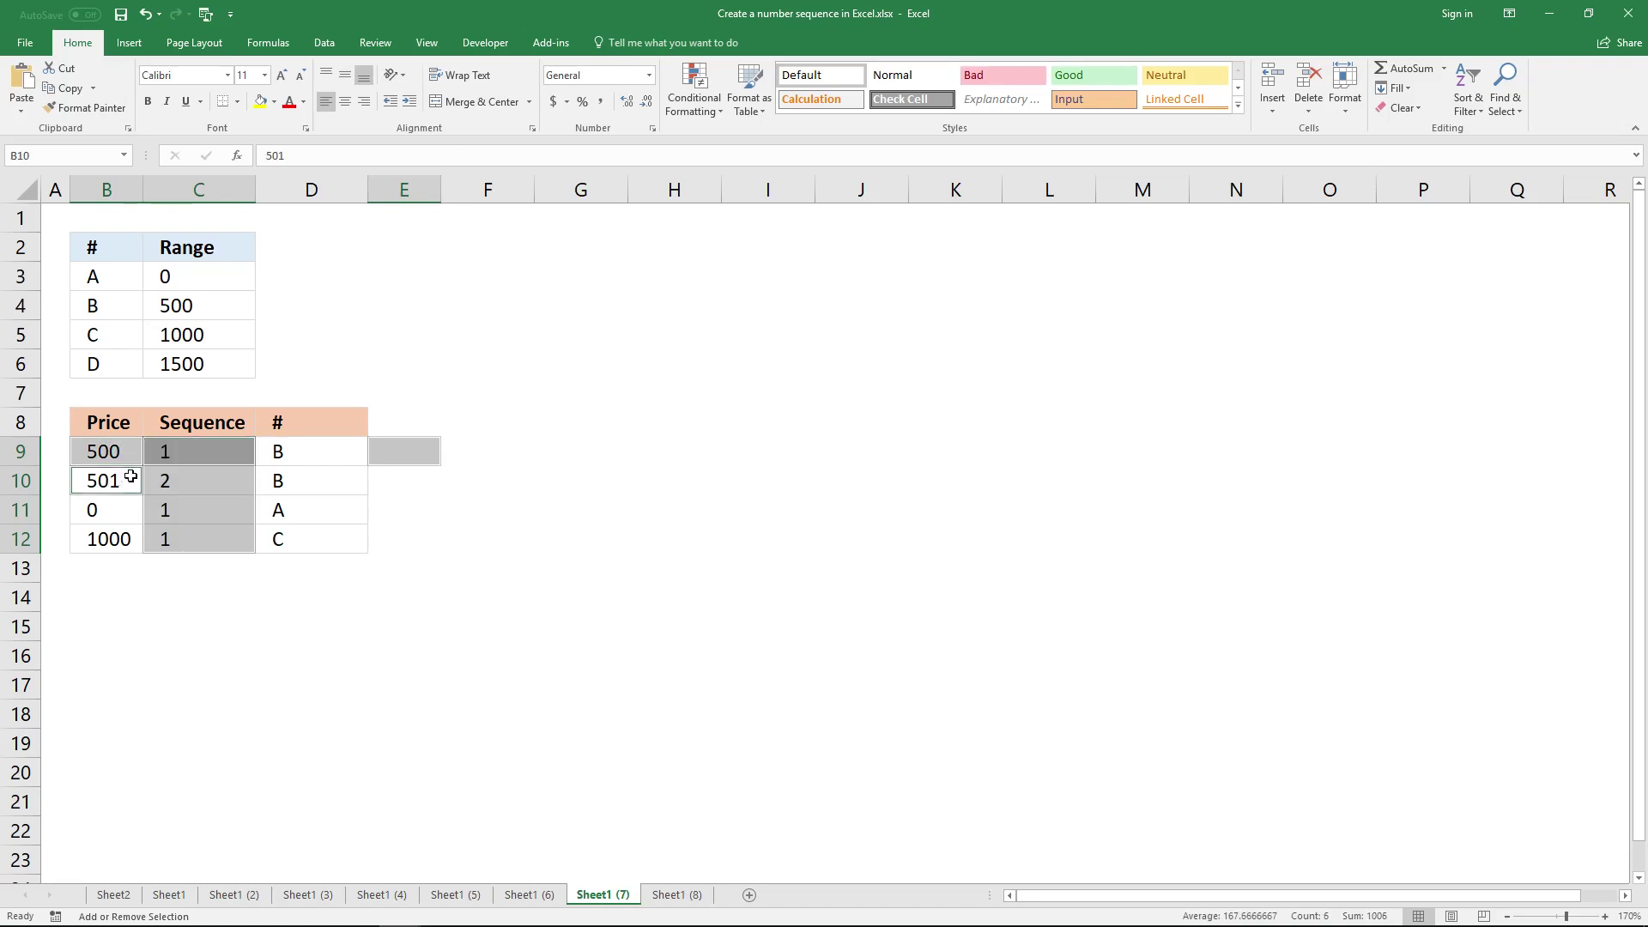
{"action": "left_click", "coordinate": [125, 480]}
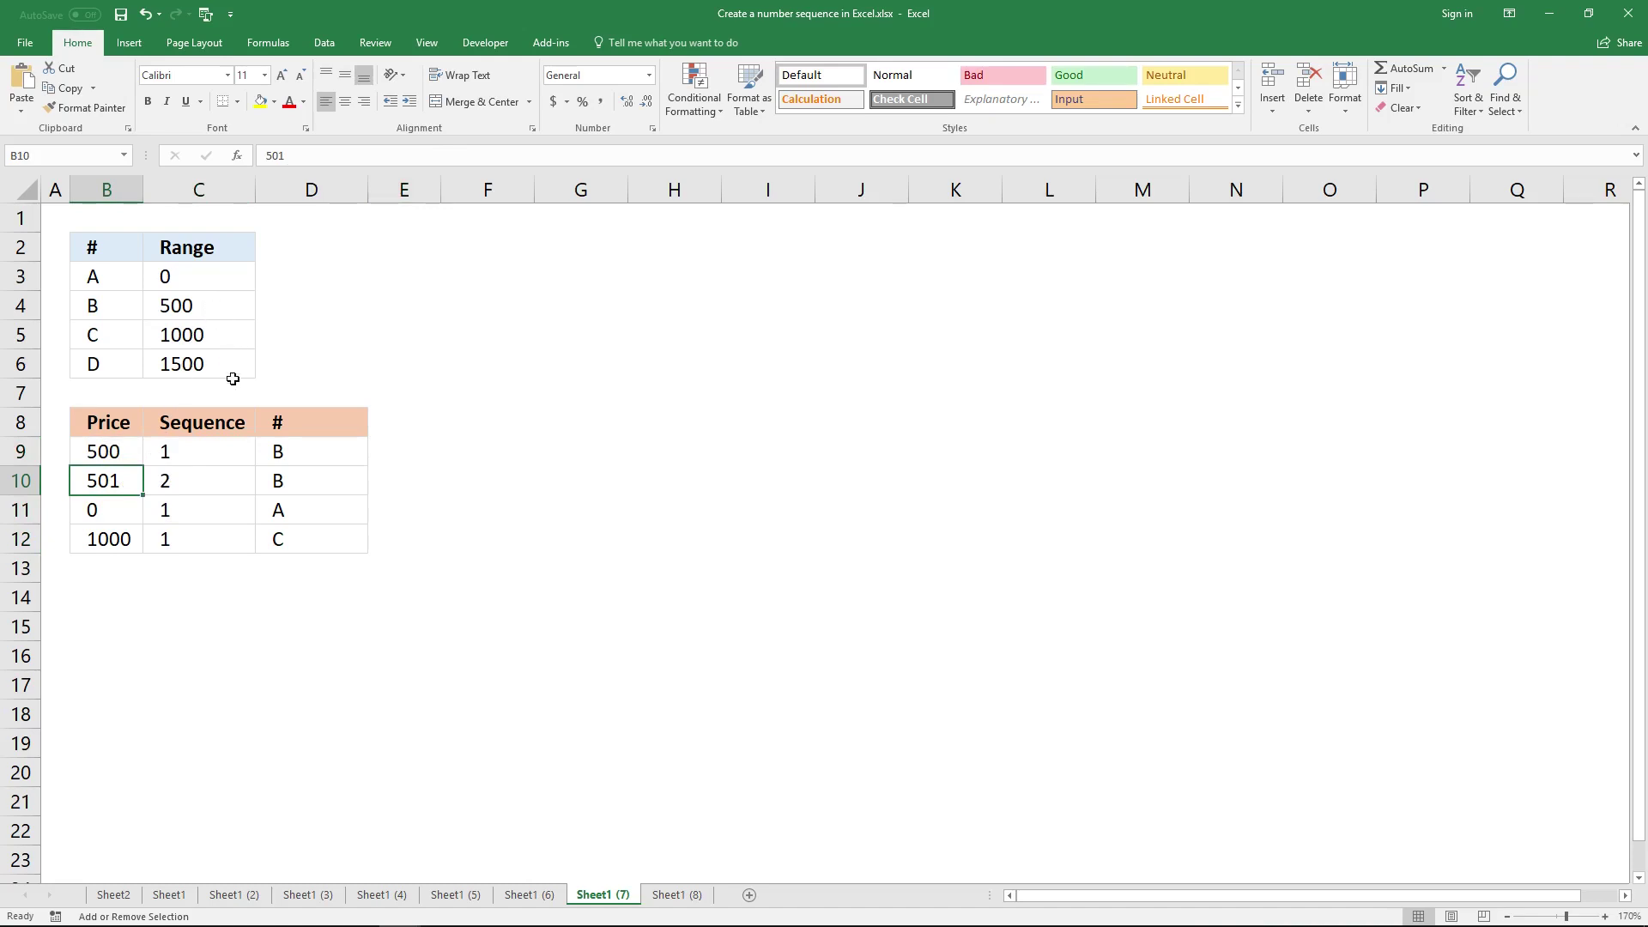
{"action": "left_click", "coordinate": [217, 478]}
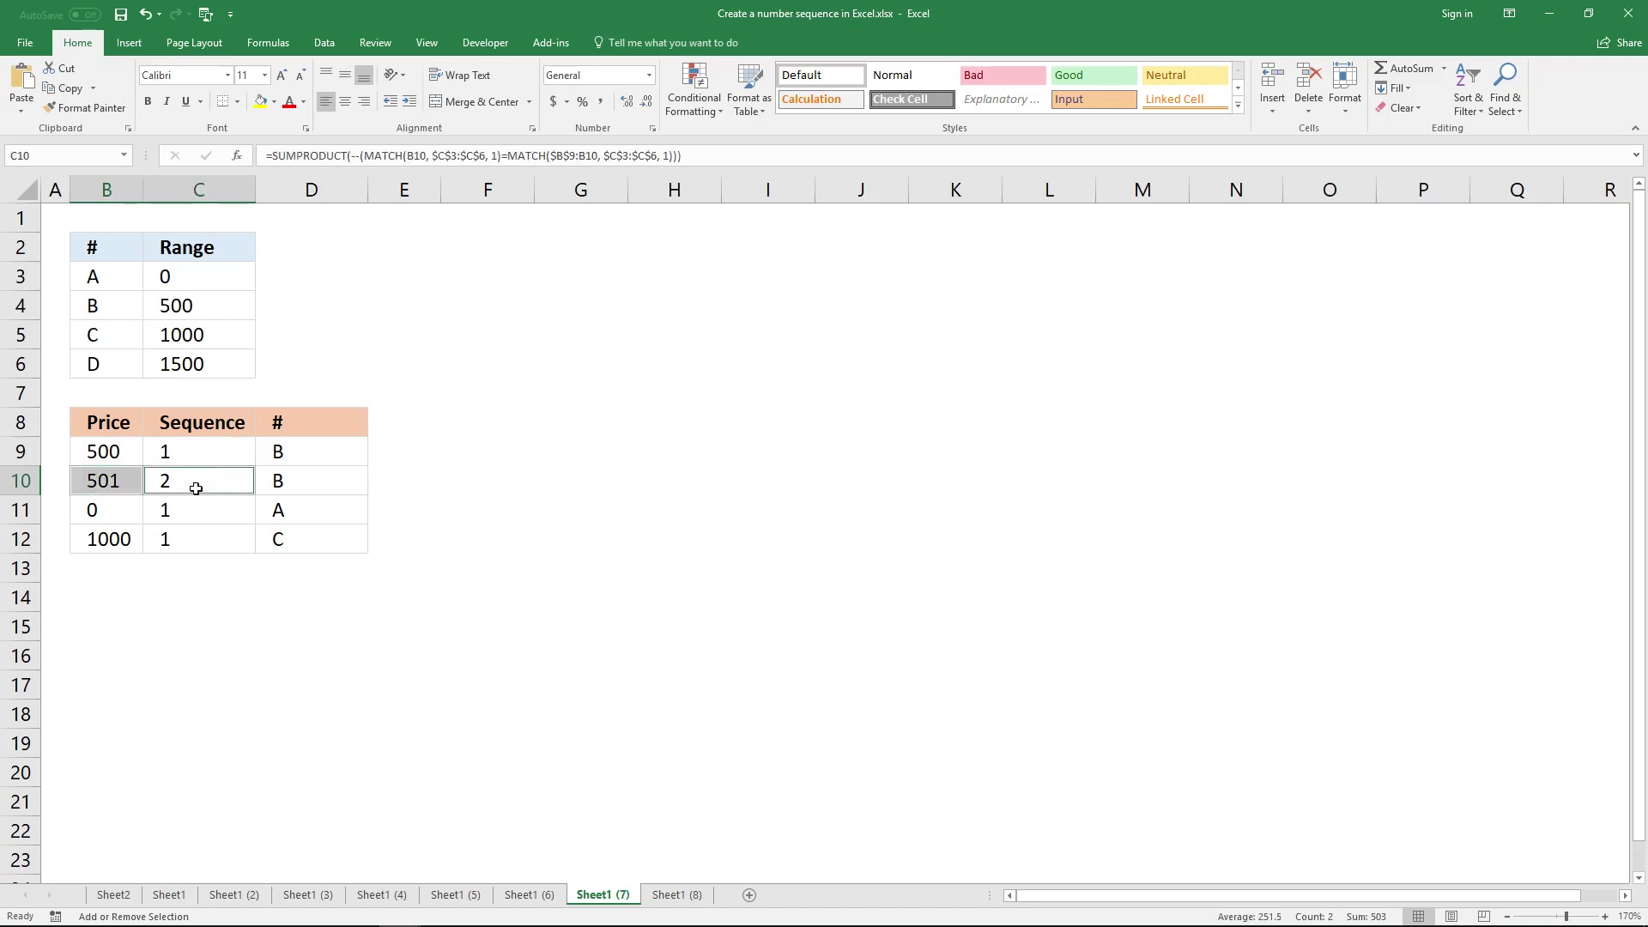
{"action": "left_click", "coordinate": [136, 478]}
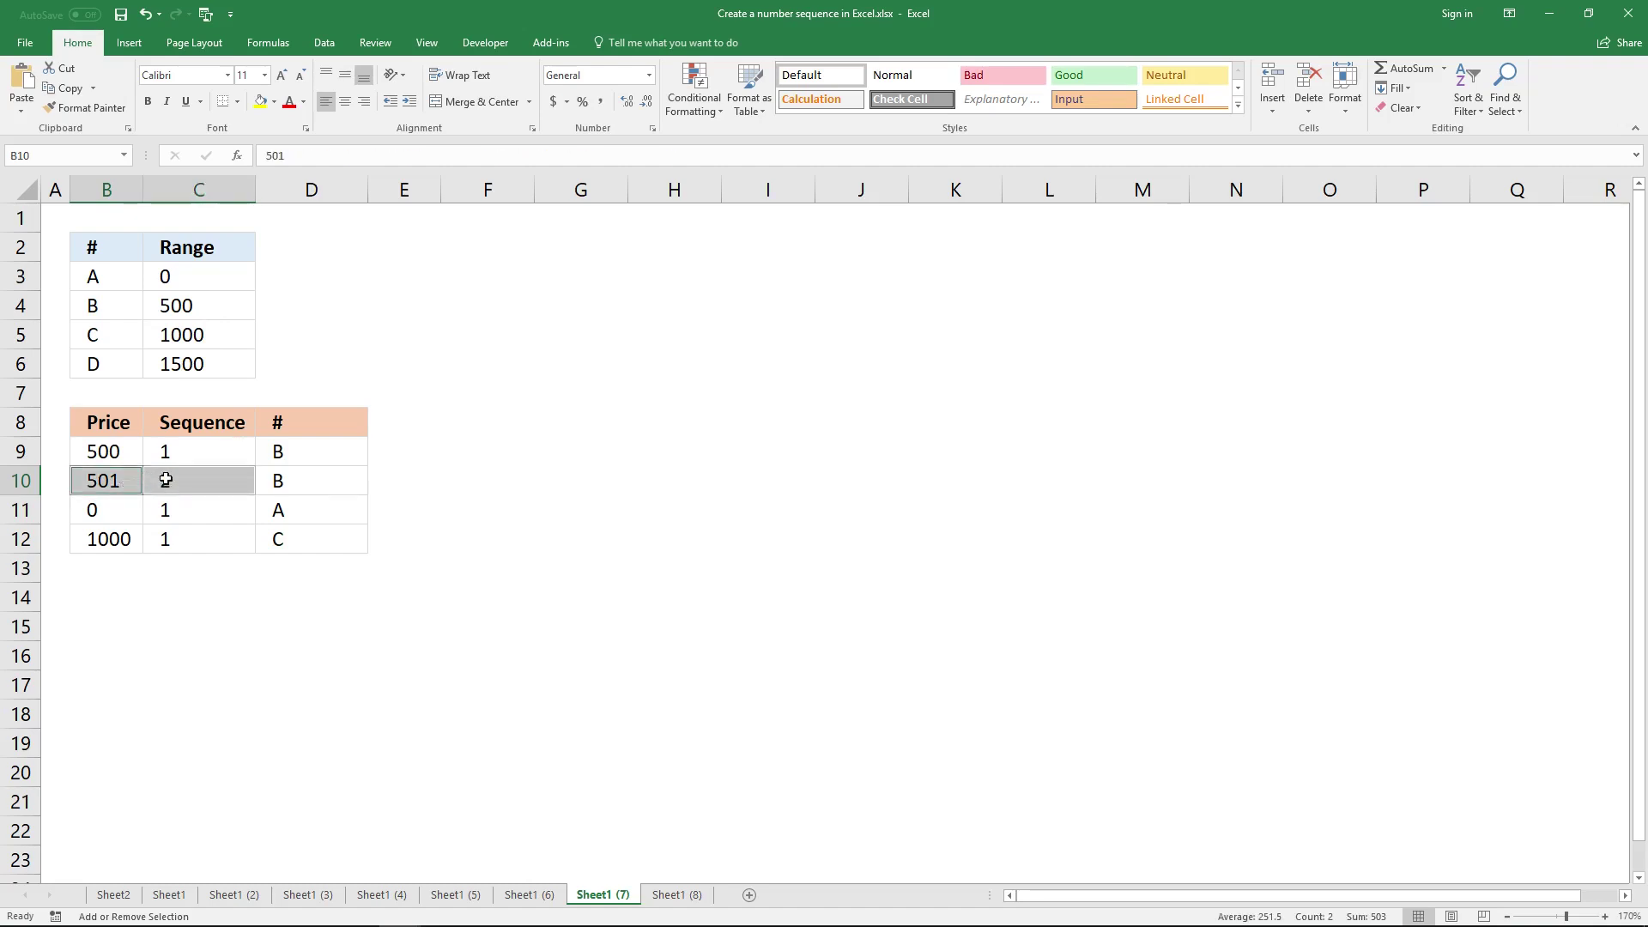
{"action": "left_click", "coordinate": [121, 511]}
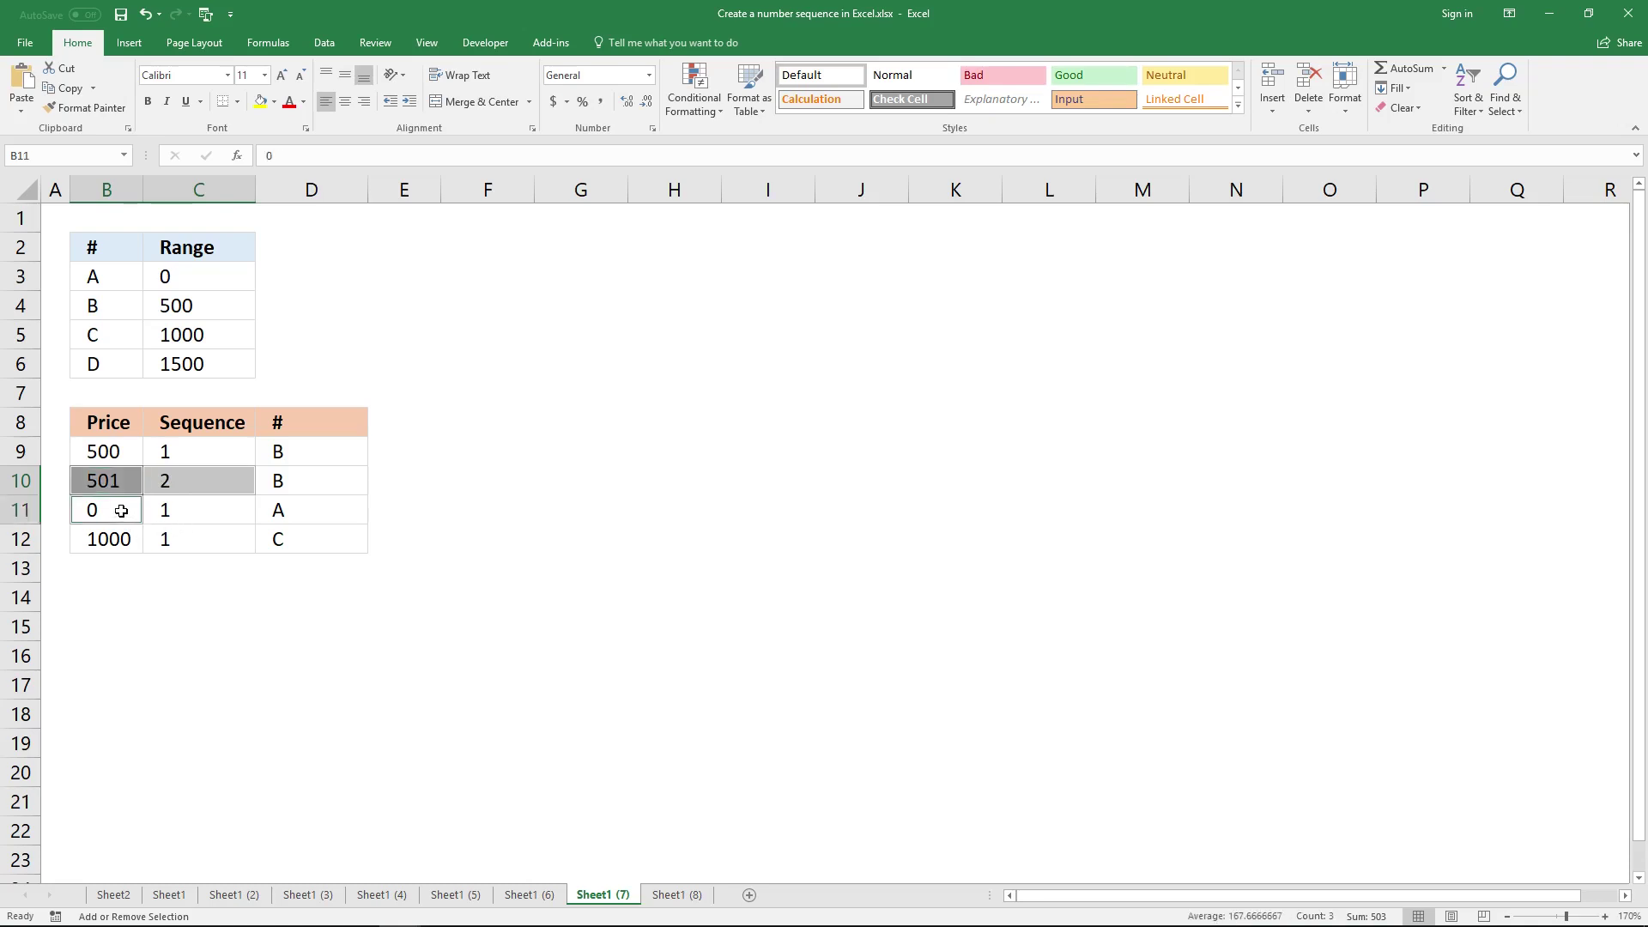
{"action": "left_click", "coordinate": [121, 511]}
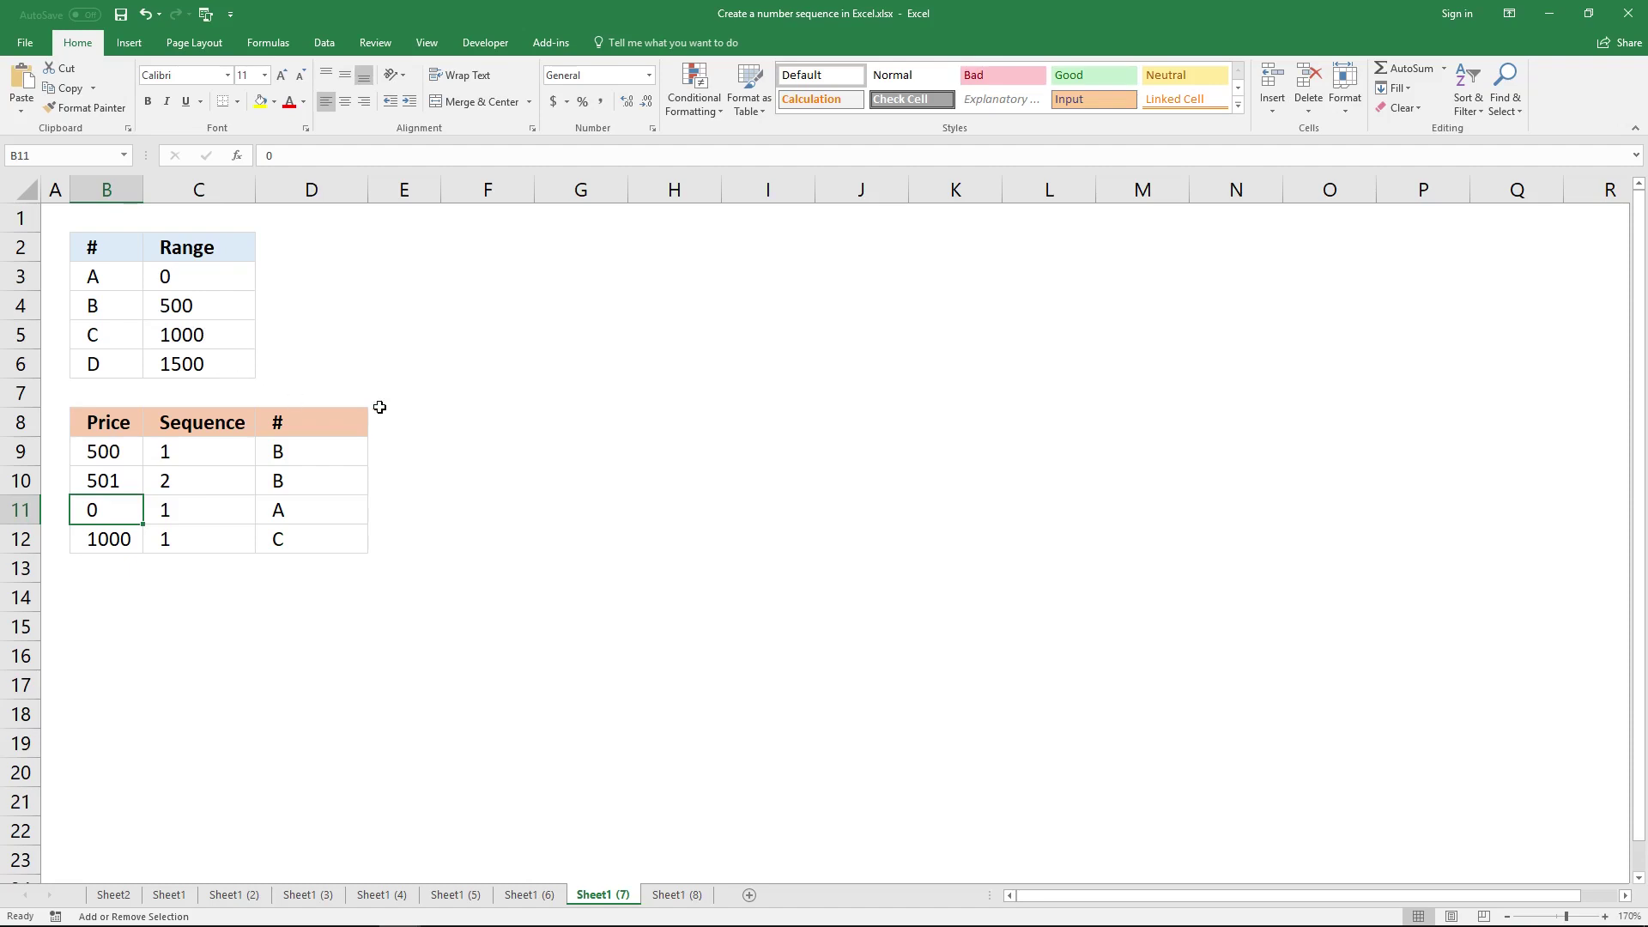
- Start a SUMPRODUCT formula in E9 with a MATCH of B9 against C3:C6, using match type 1
{"action": "left_click", "coordinate": [412, 449]}
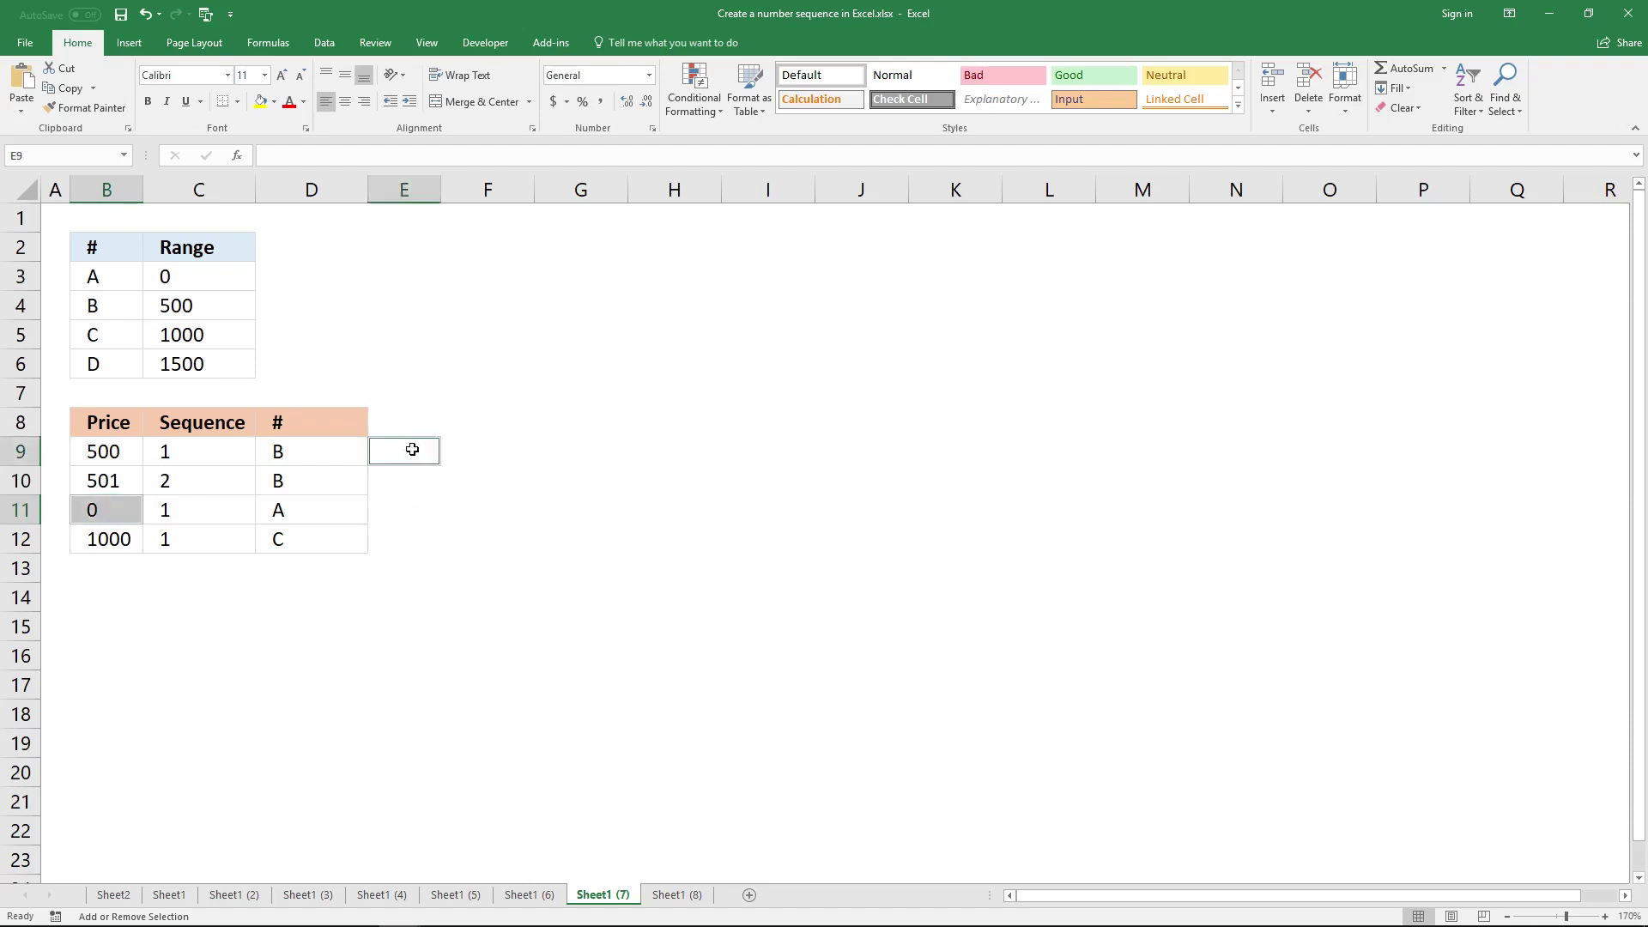
{"action": "left_click", "coordinate": [418, 458]}
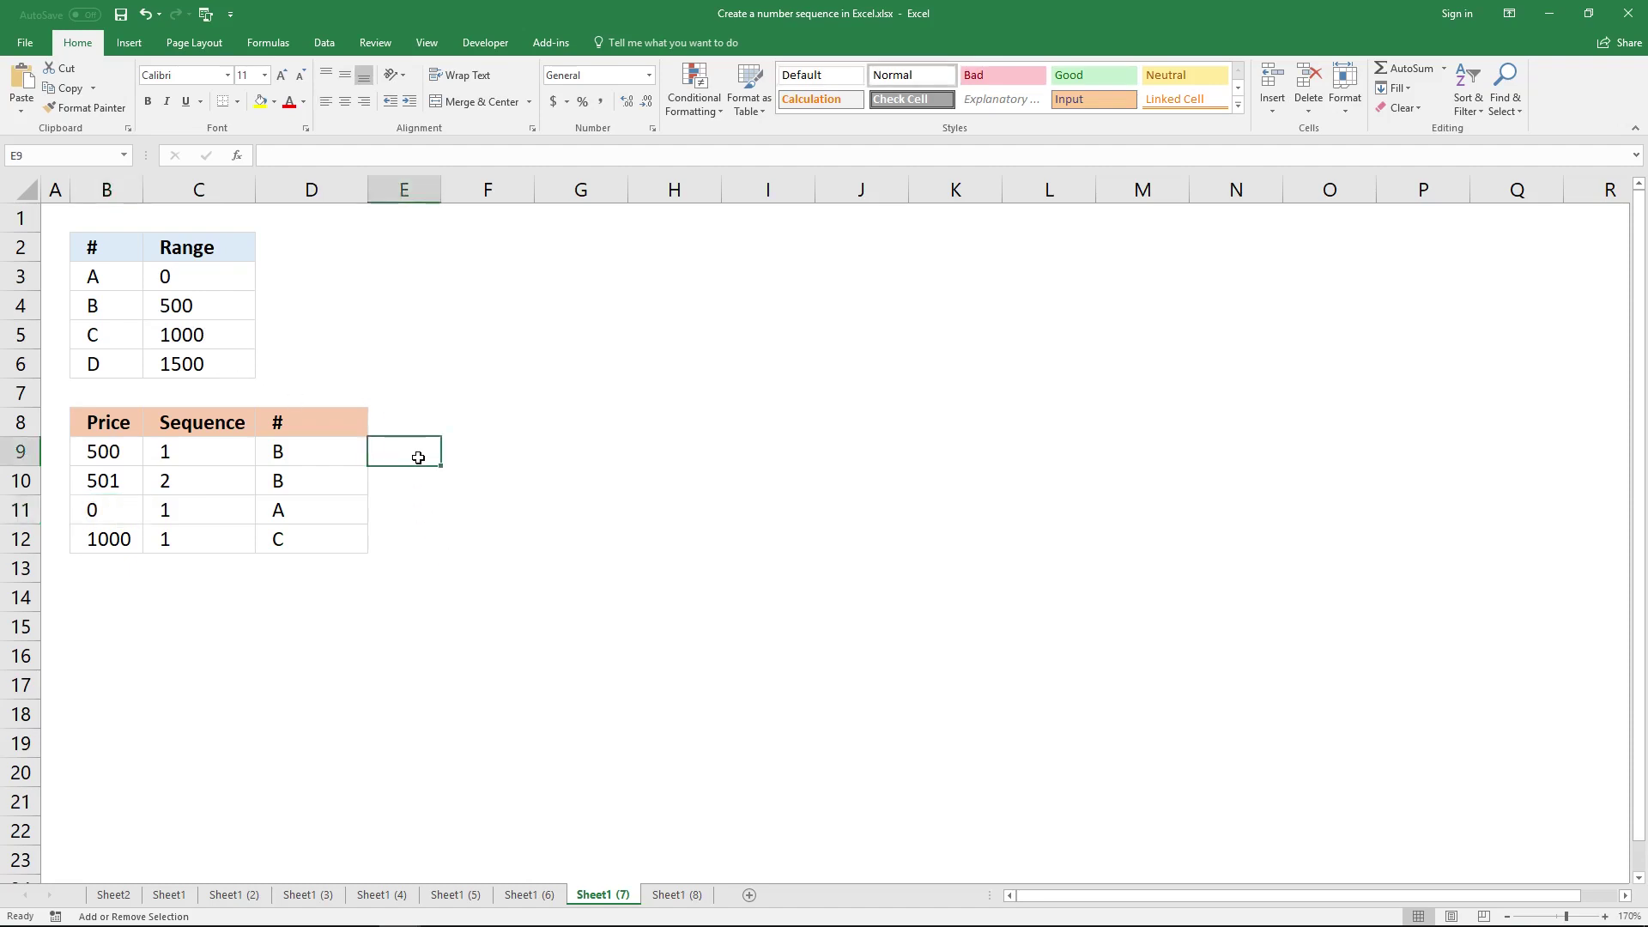
{"action": "type", "text": "=SU"}
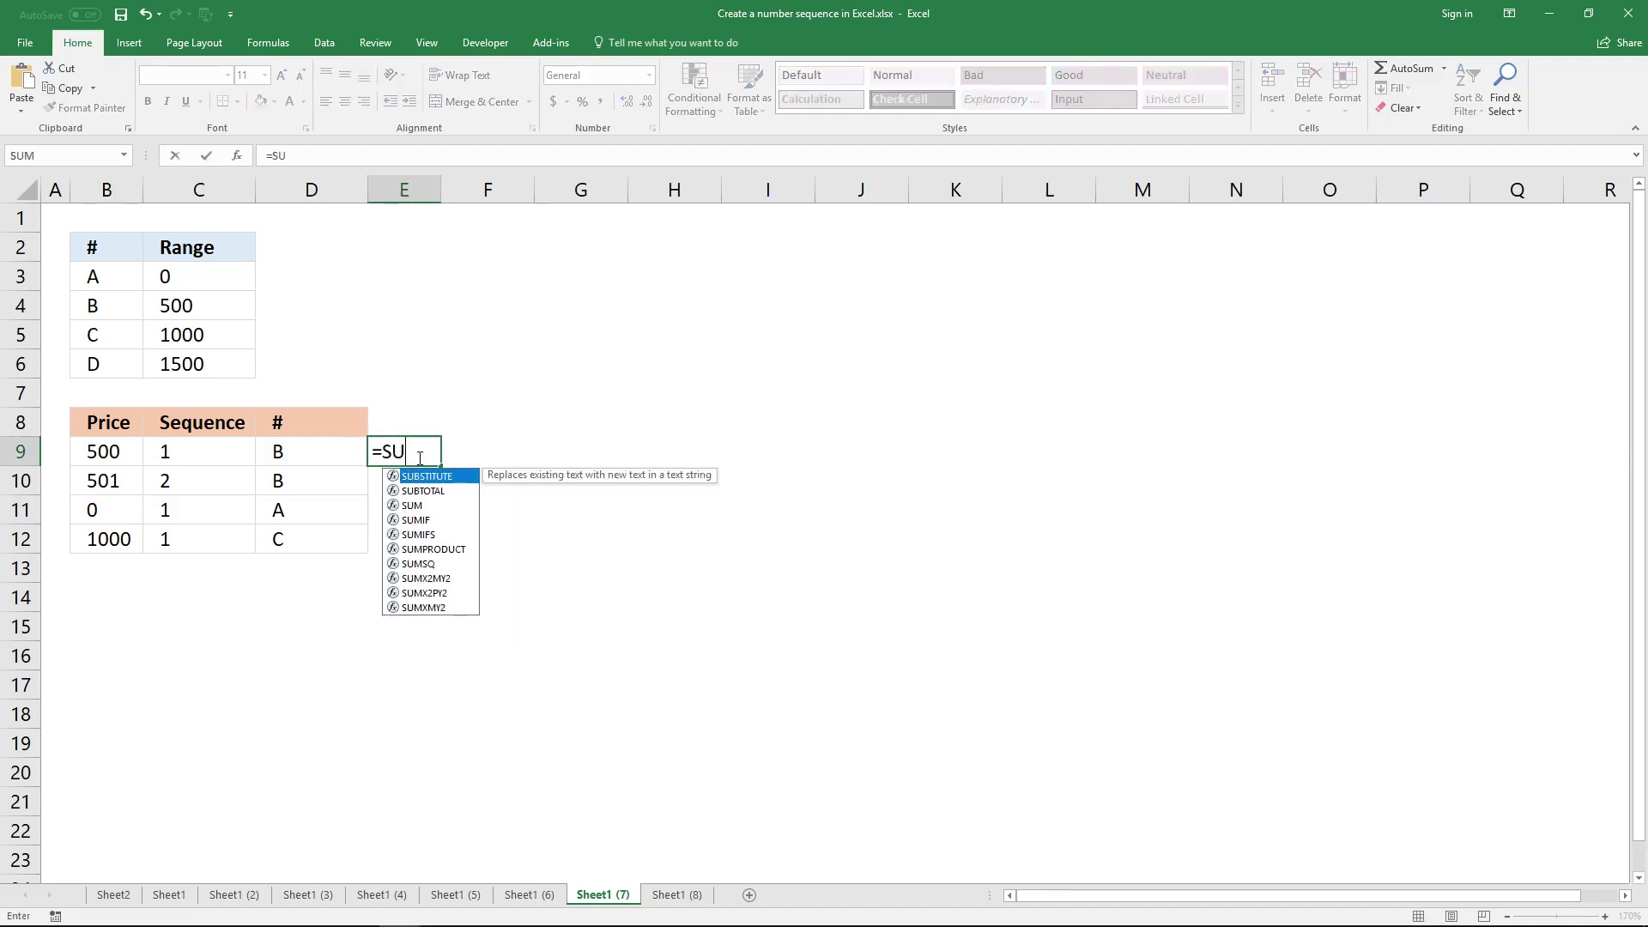
{"action": "type", "text": "MPRODUCT("}
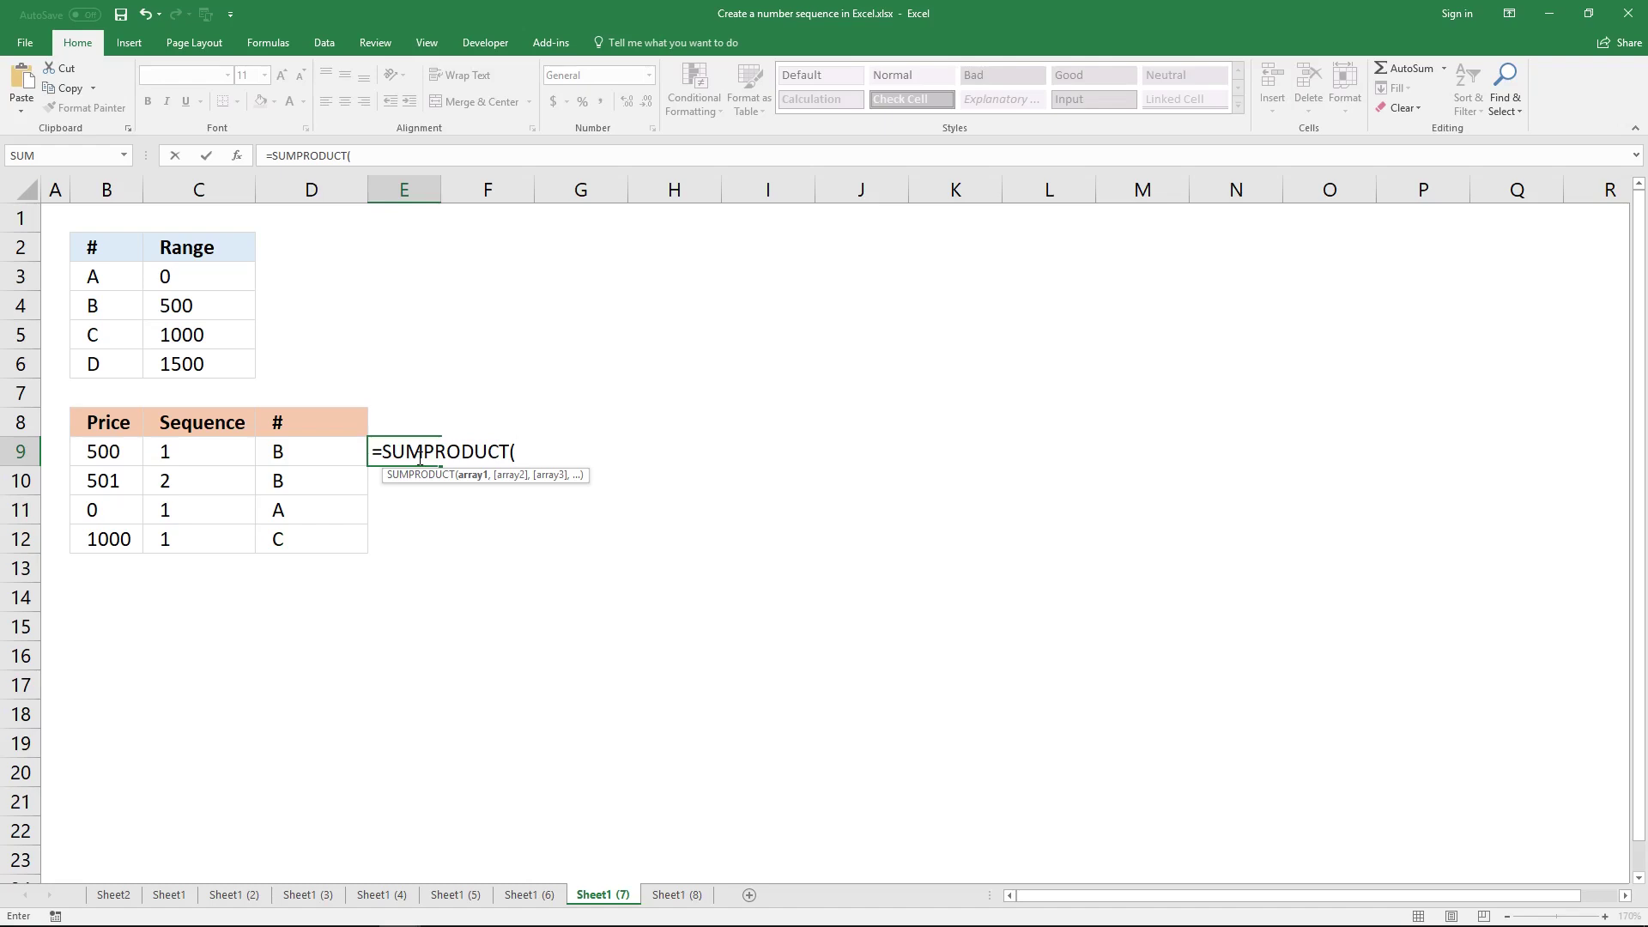
{"action": "type", "text": "MATCH("}
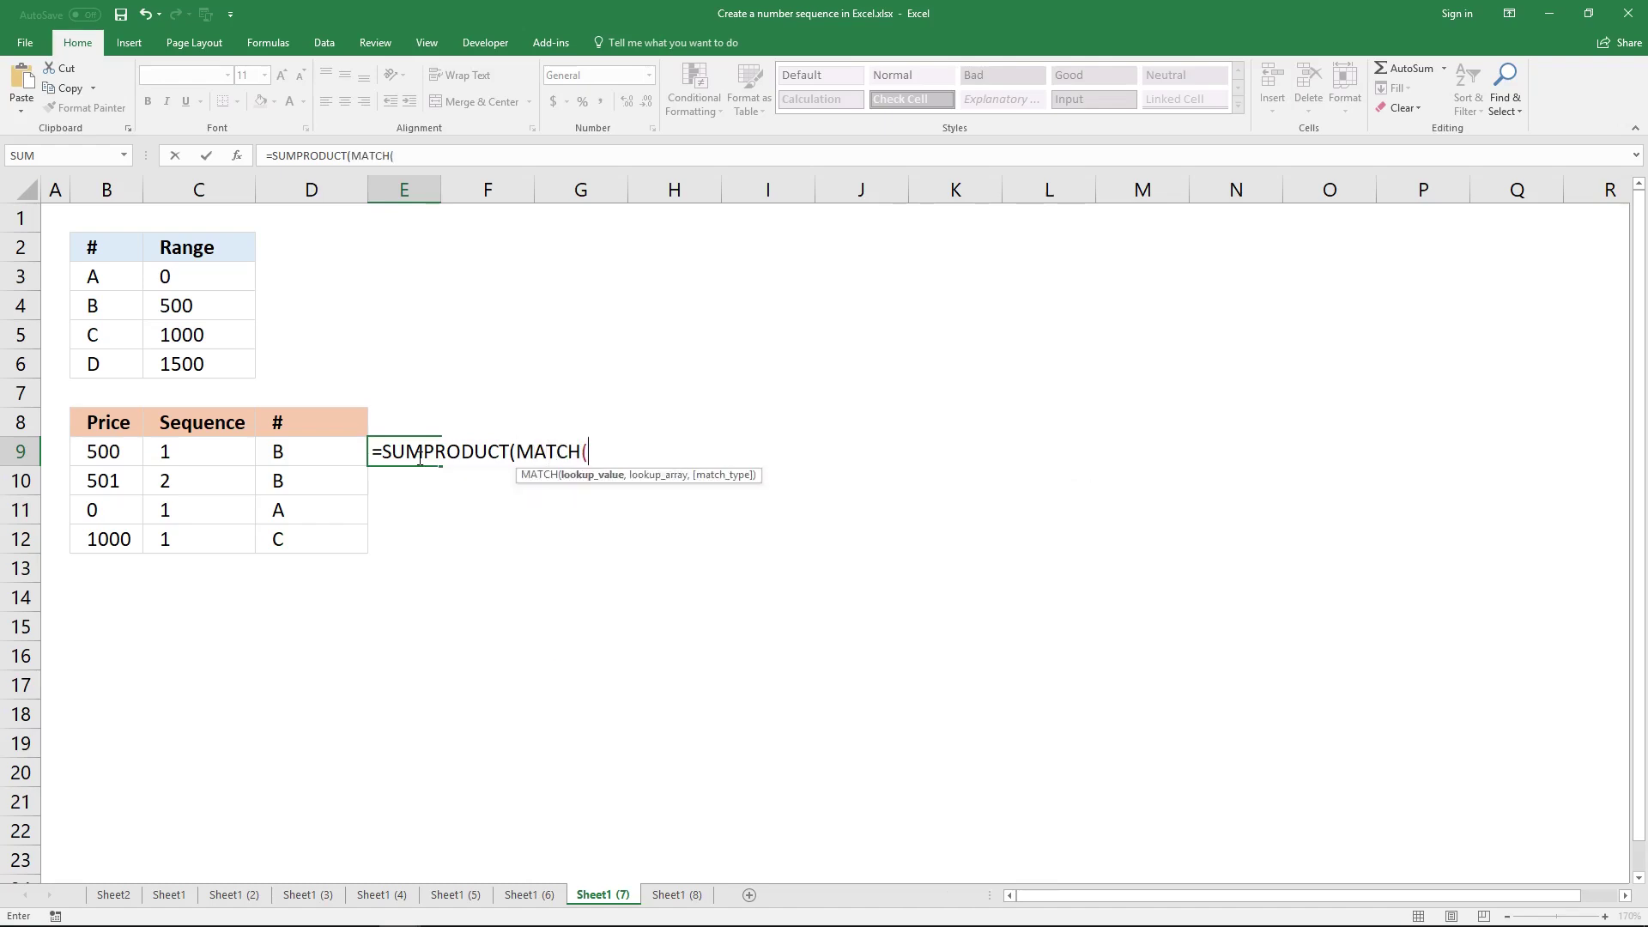
{"action": "left_click", "coordinate": [108, 451]}
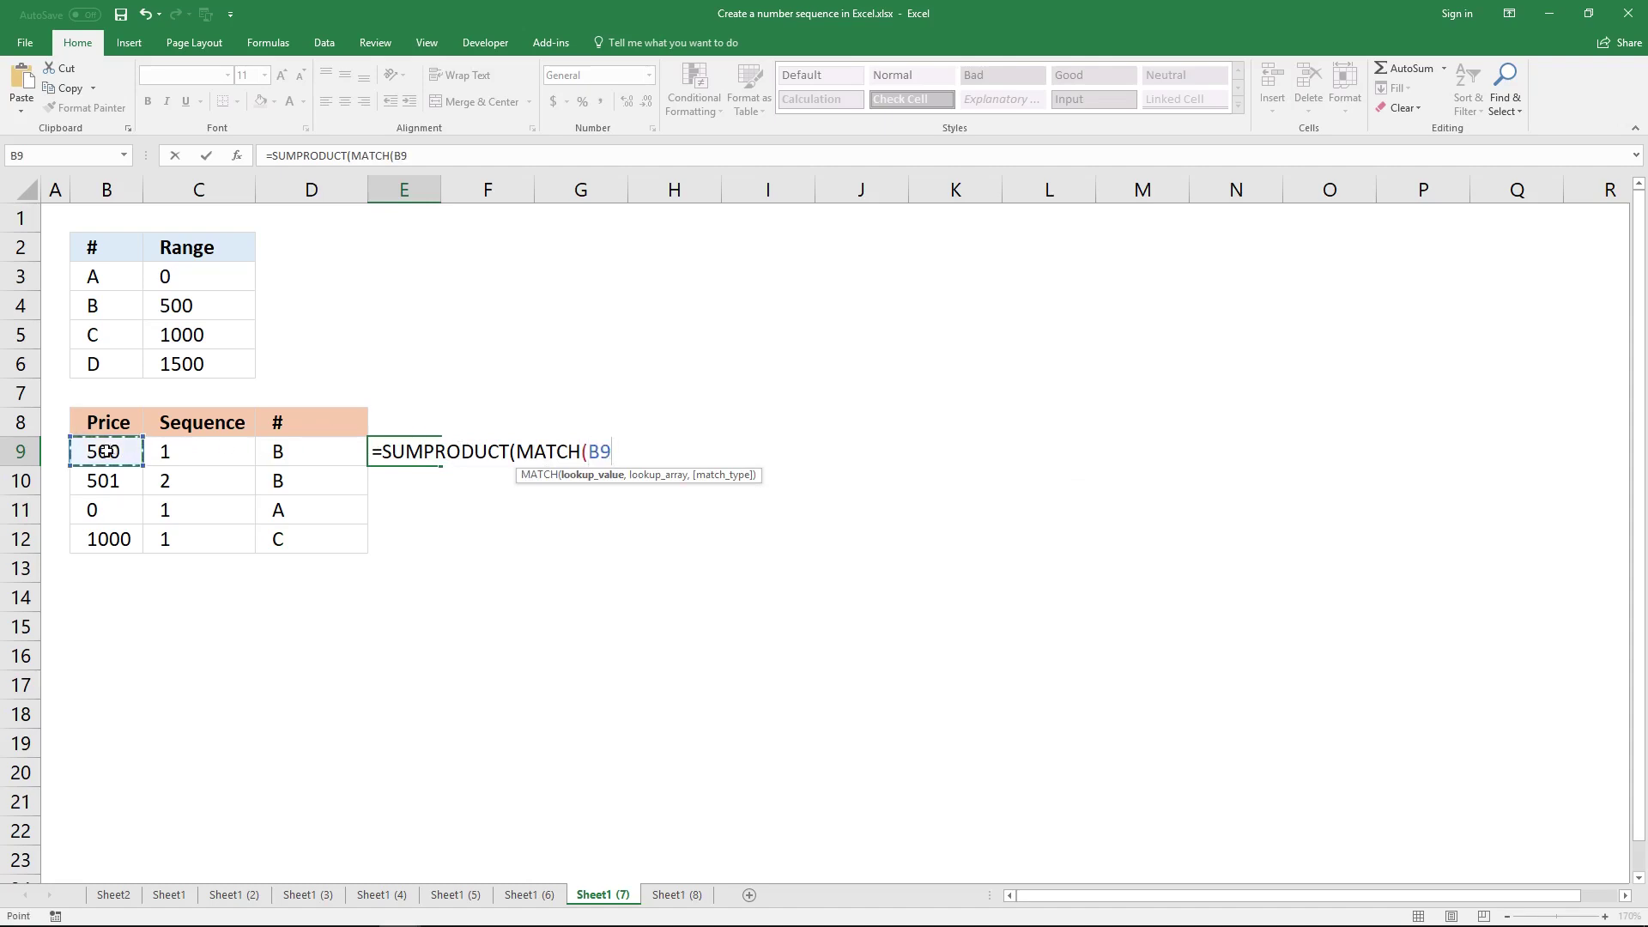
{"action": "type", "text": ","}
{"action": "left_click_drag", "start_coordinate": [201, 283], "coordinate": [212, 364]}
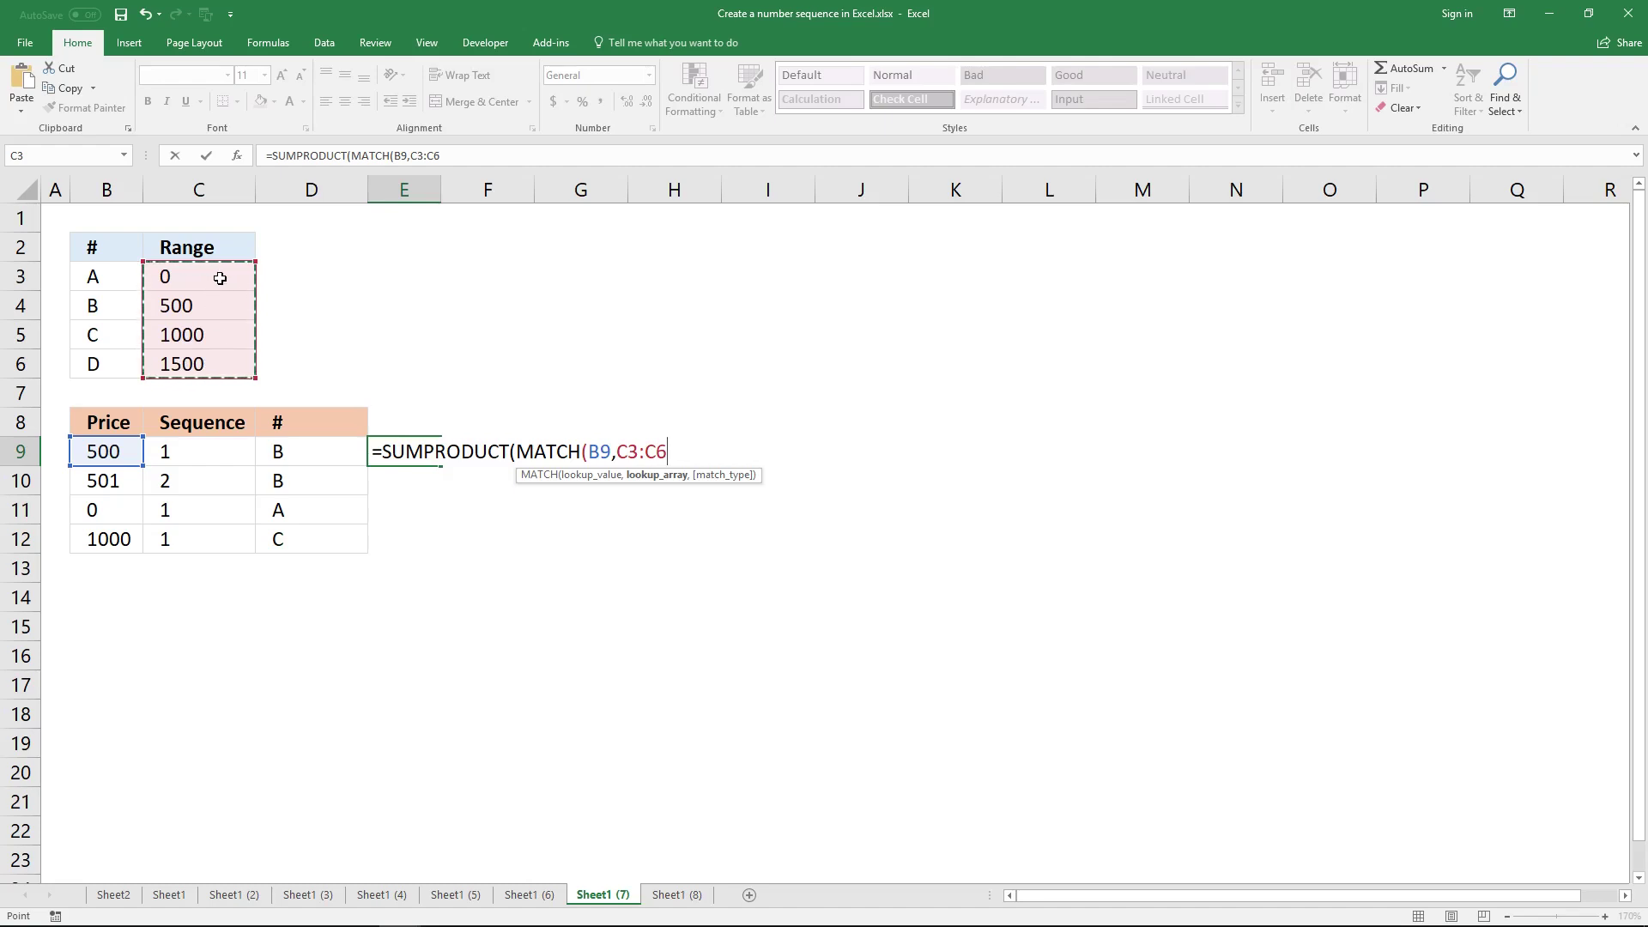
{"action": "type", "text": ",1"}
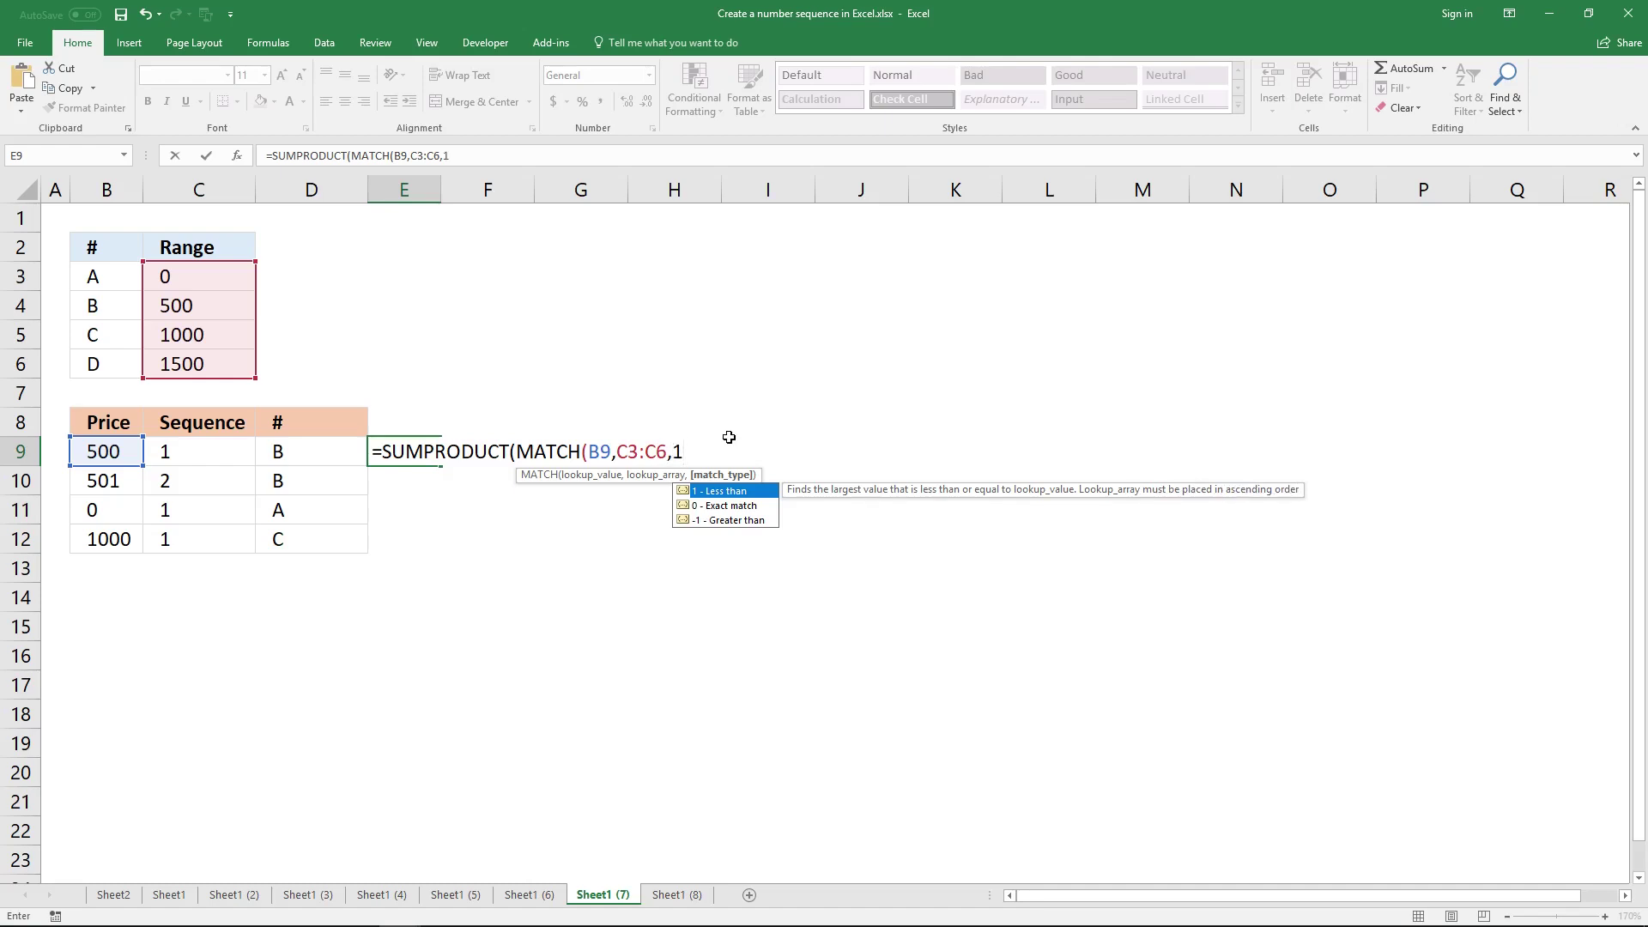
{"action": "type", "text": ")"}
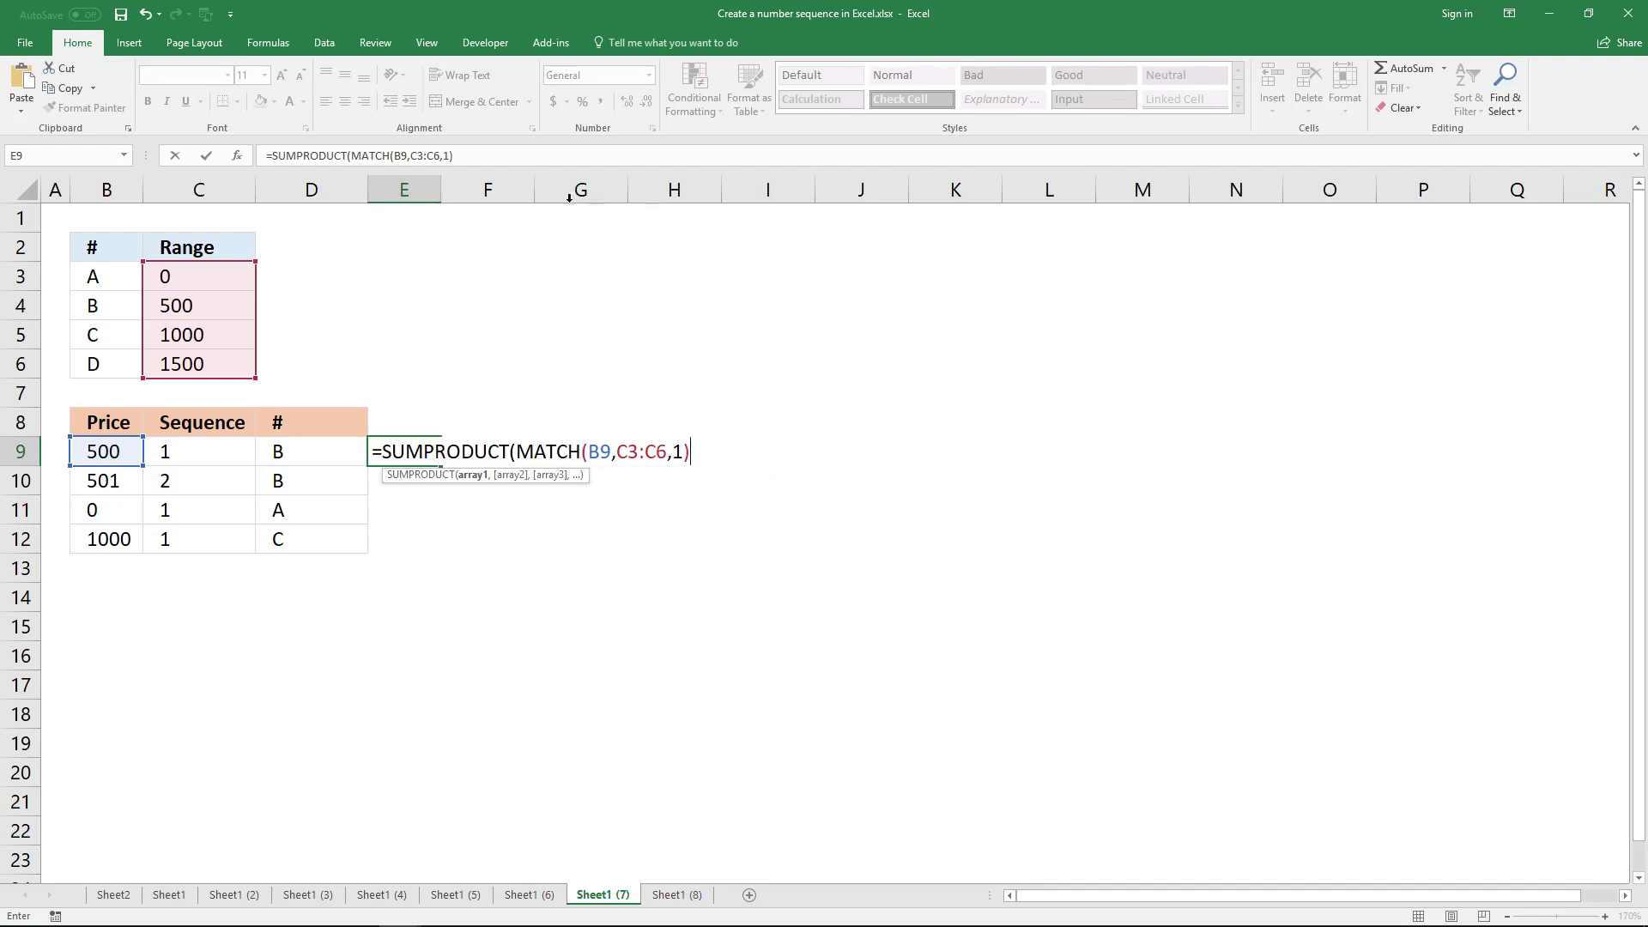
- Extend E9's formula with an equals comparison to a second MATCH that looks up B9:B9 in C3:C6
{"action": "left_click", "coordinate": [479, 155]}
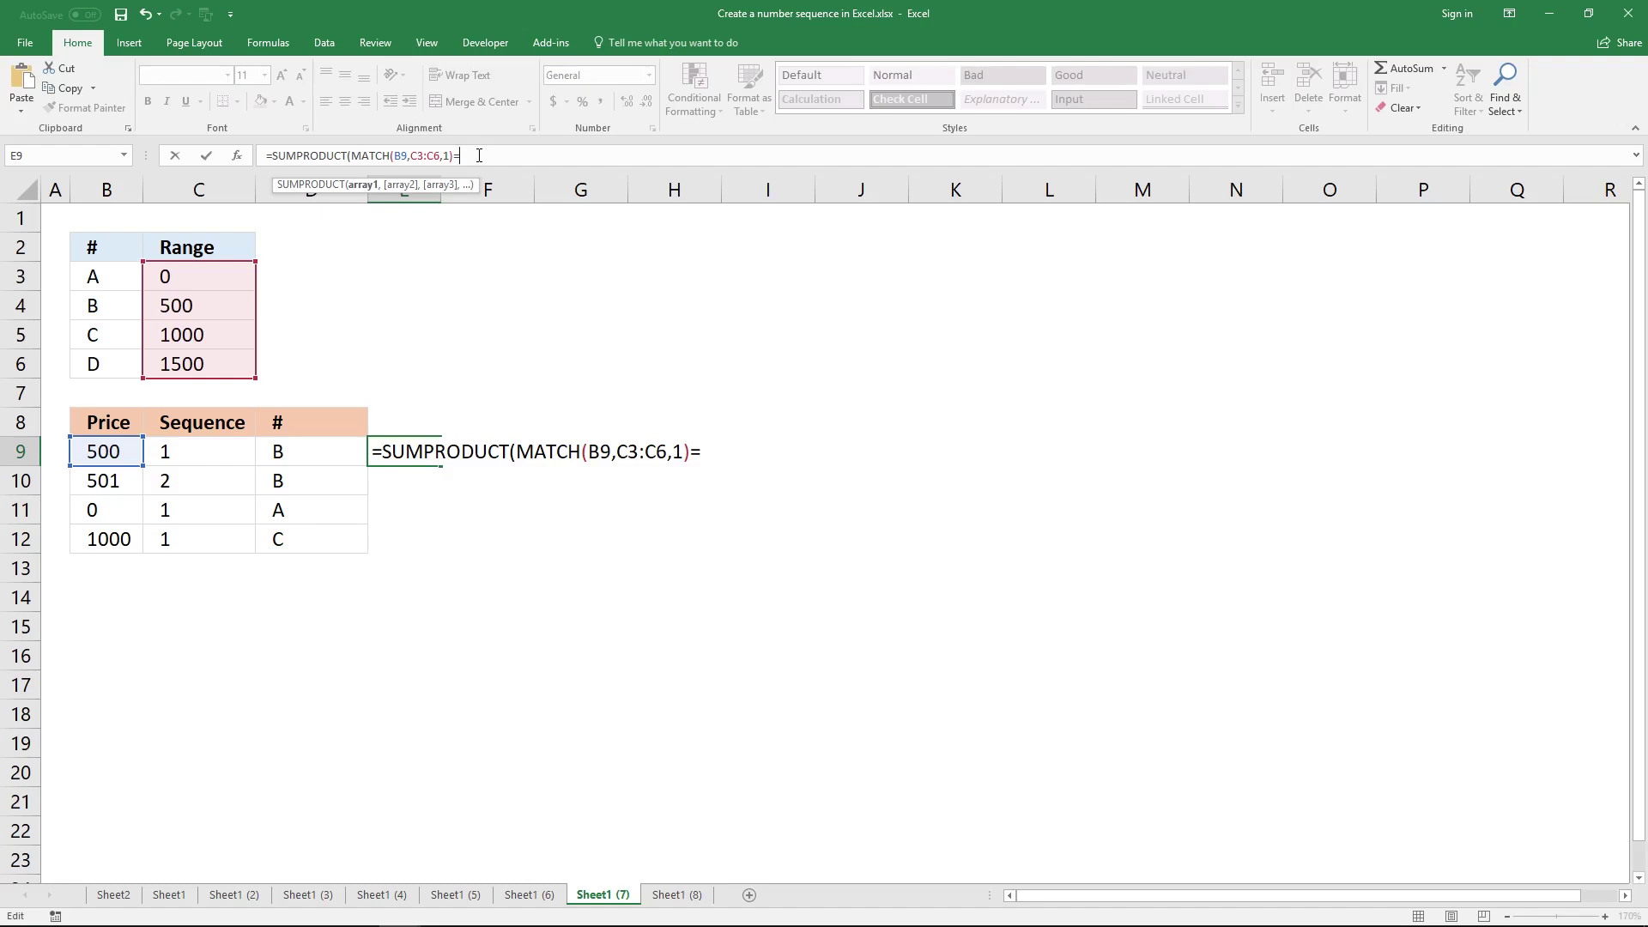
{"action": "type", "text": "MATCH("}
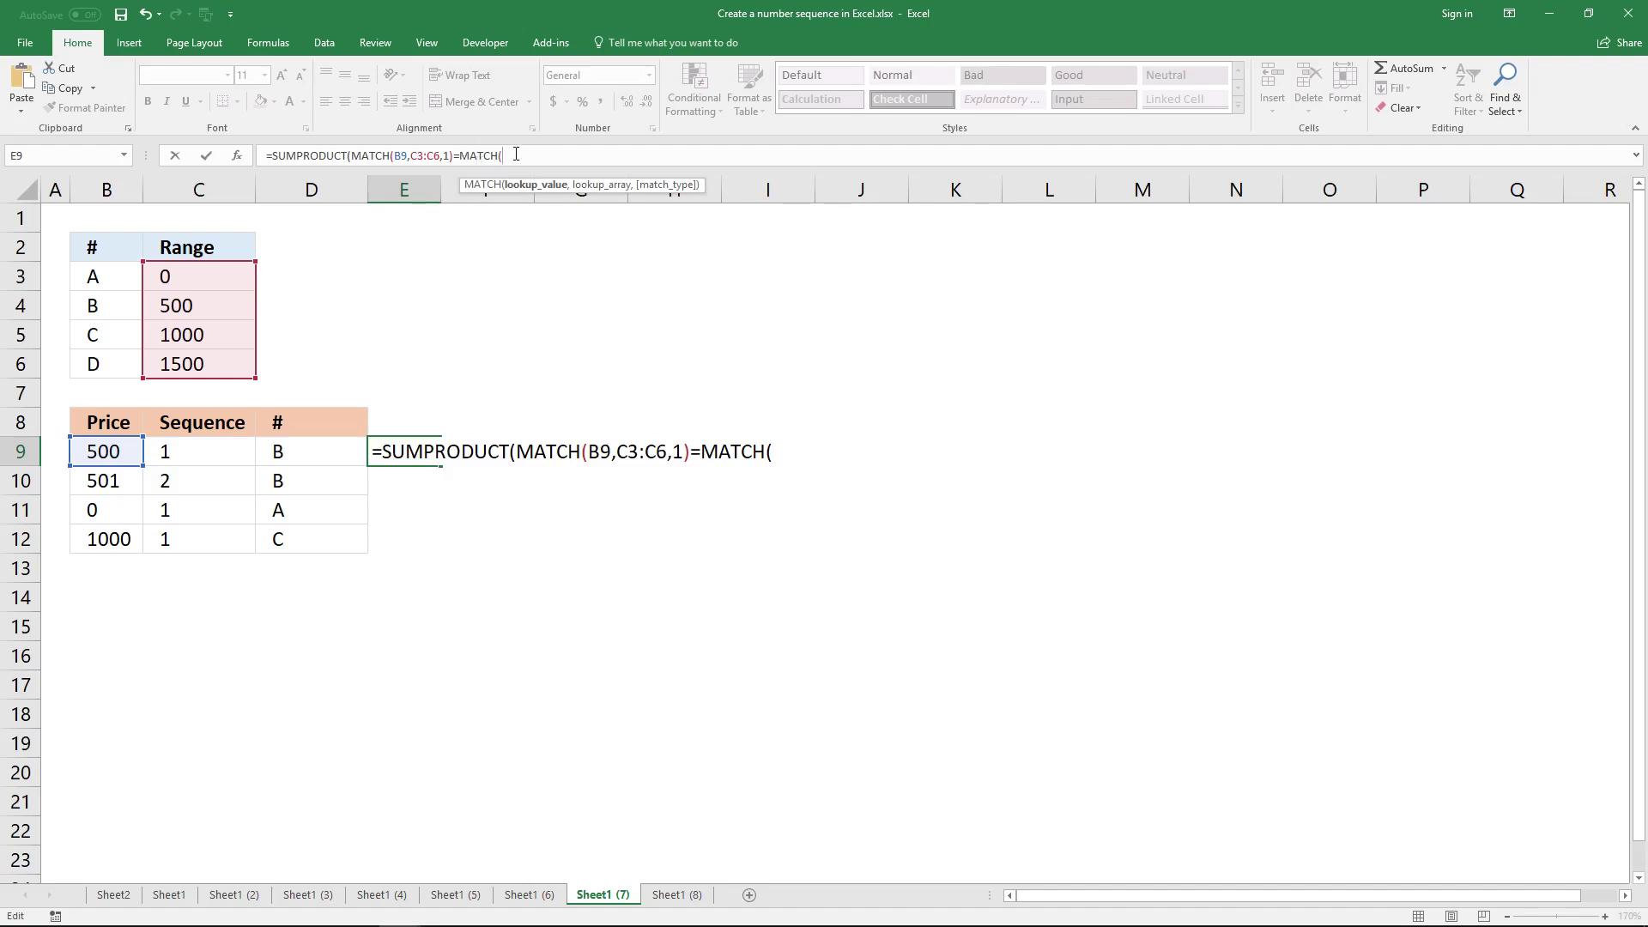
{"action": "left_click", "coordinate": [117, 449]}
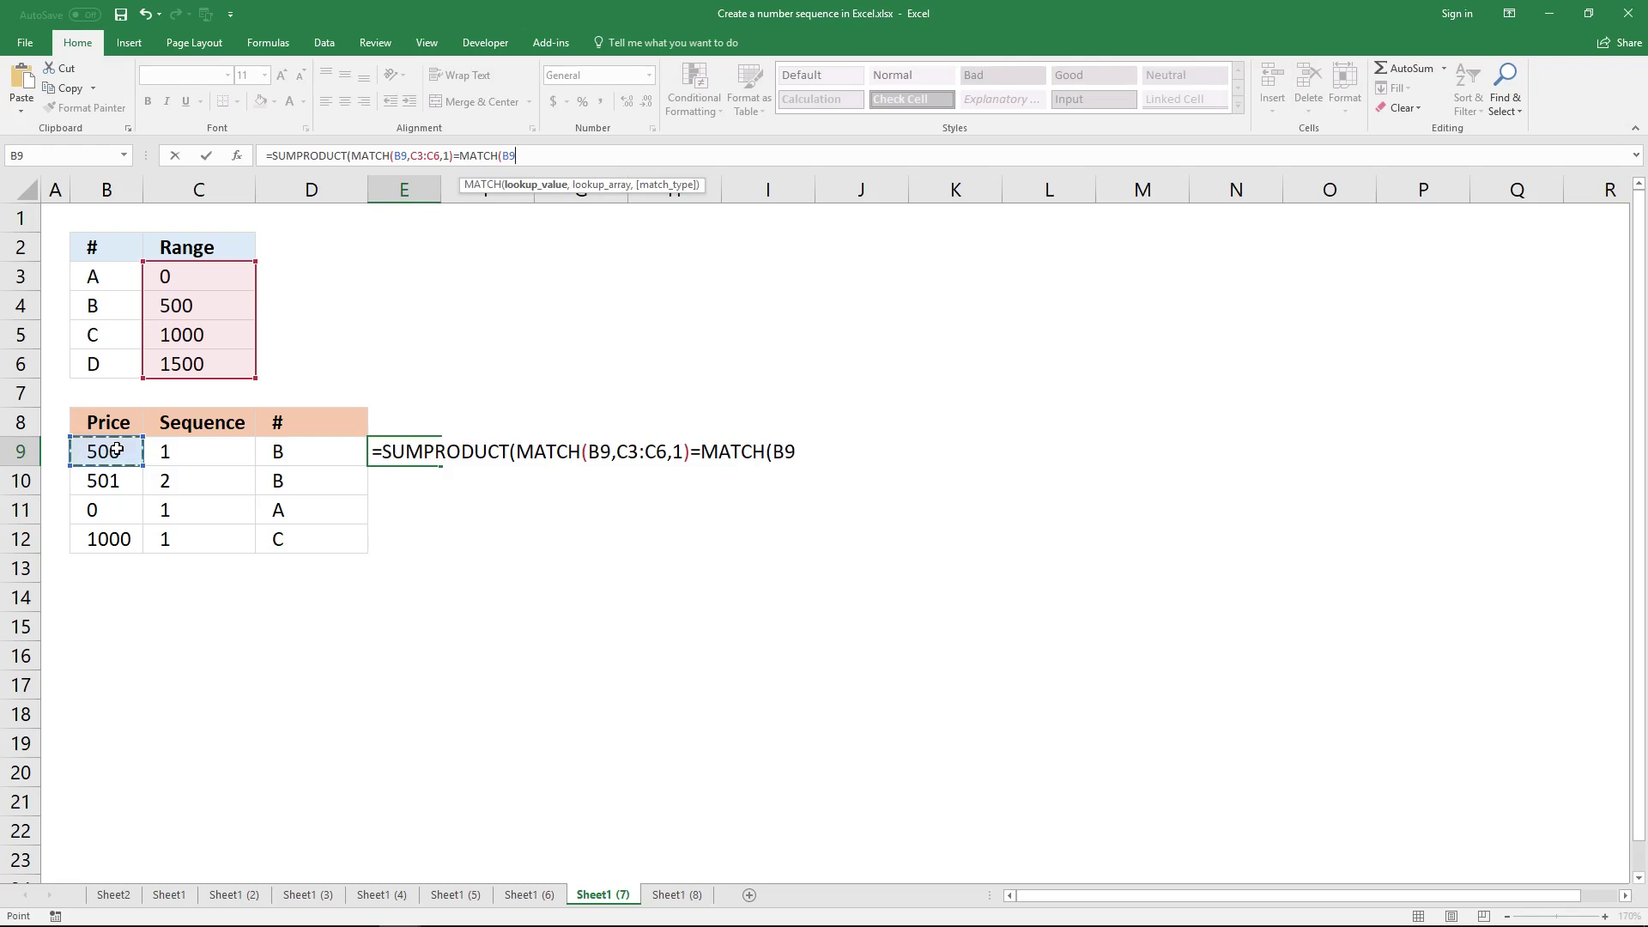
{"action": "key", "text": "F8"}
{"action": "type", "text": ","}
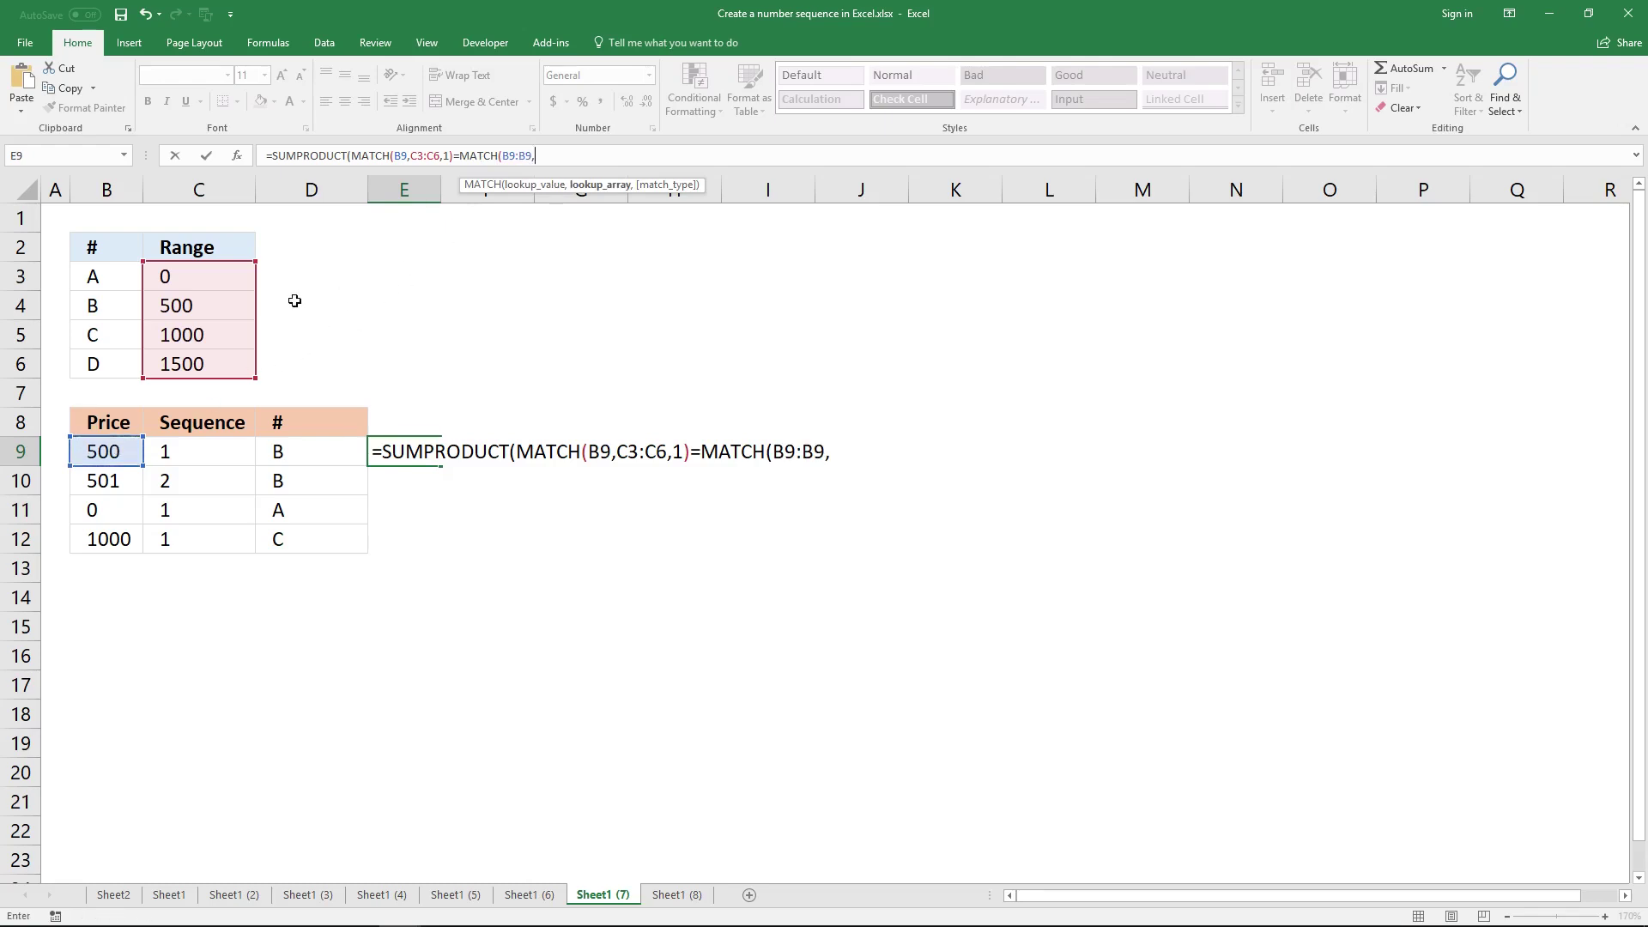
{"action": "left_click", "coordinate": [230, 281]}
{"action": "left_click_drag", "start_coordinate": [230, 281], "coordinate": [224, 367]}
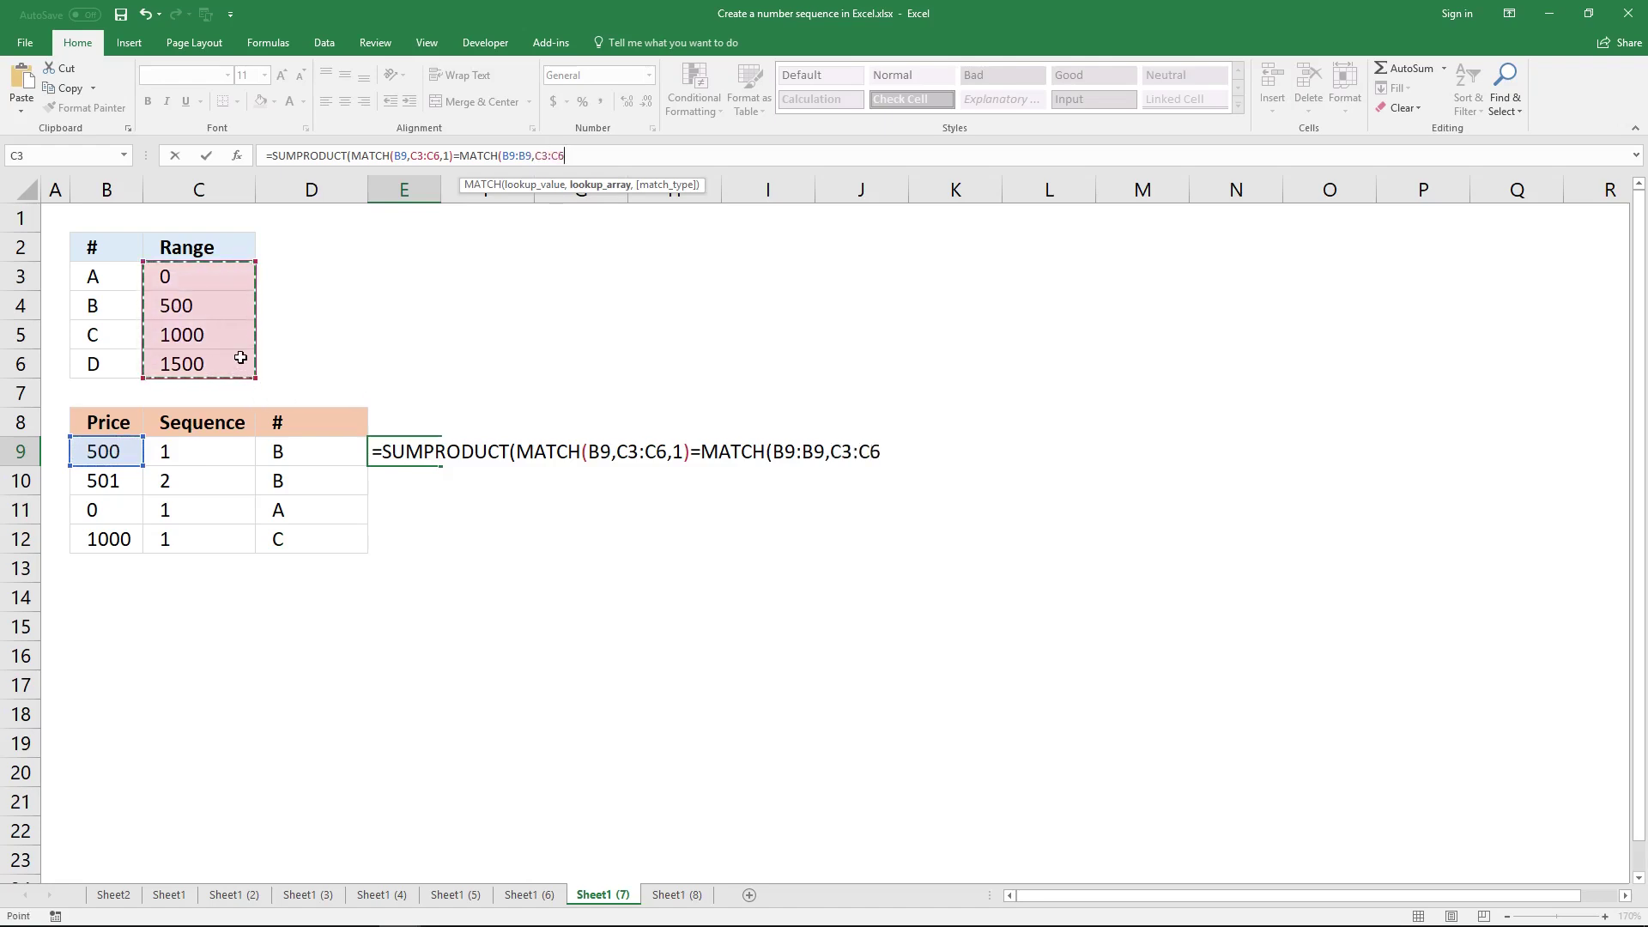
- Make both lookup arrays absolute as $C$3:$C$6 and lock only the first reference of the expanding range, giving $B$9:B9
{"action": "key", "text": "F4"}
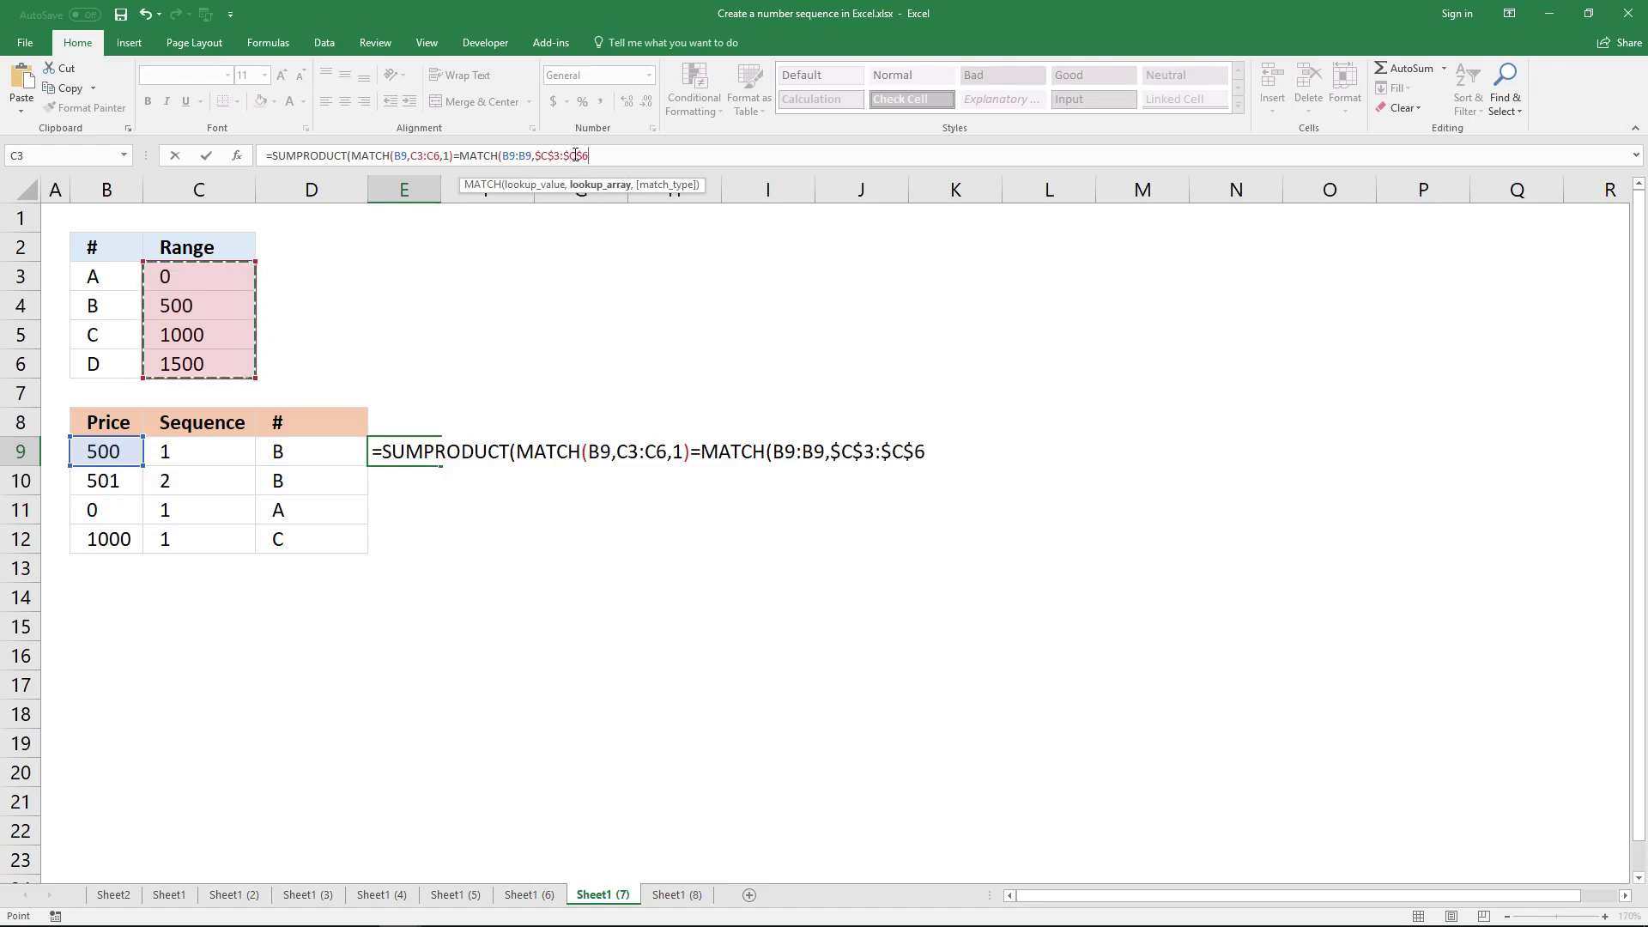
{"action": "left_click", "coordinate": [510, 157]}
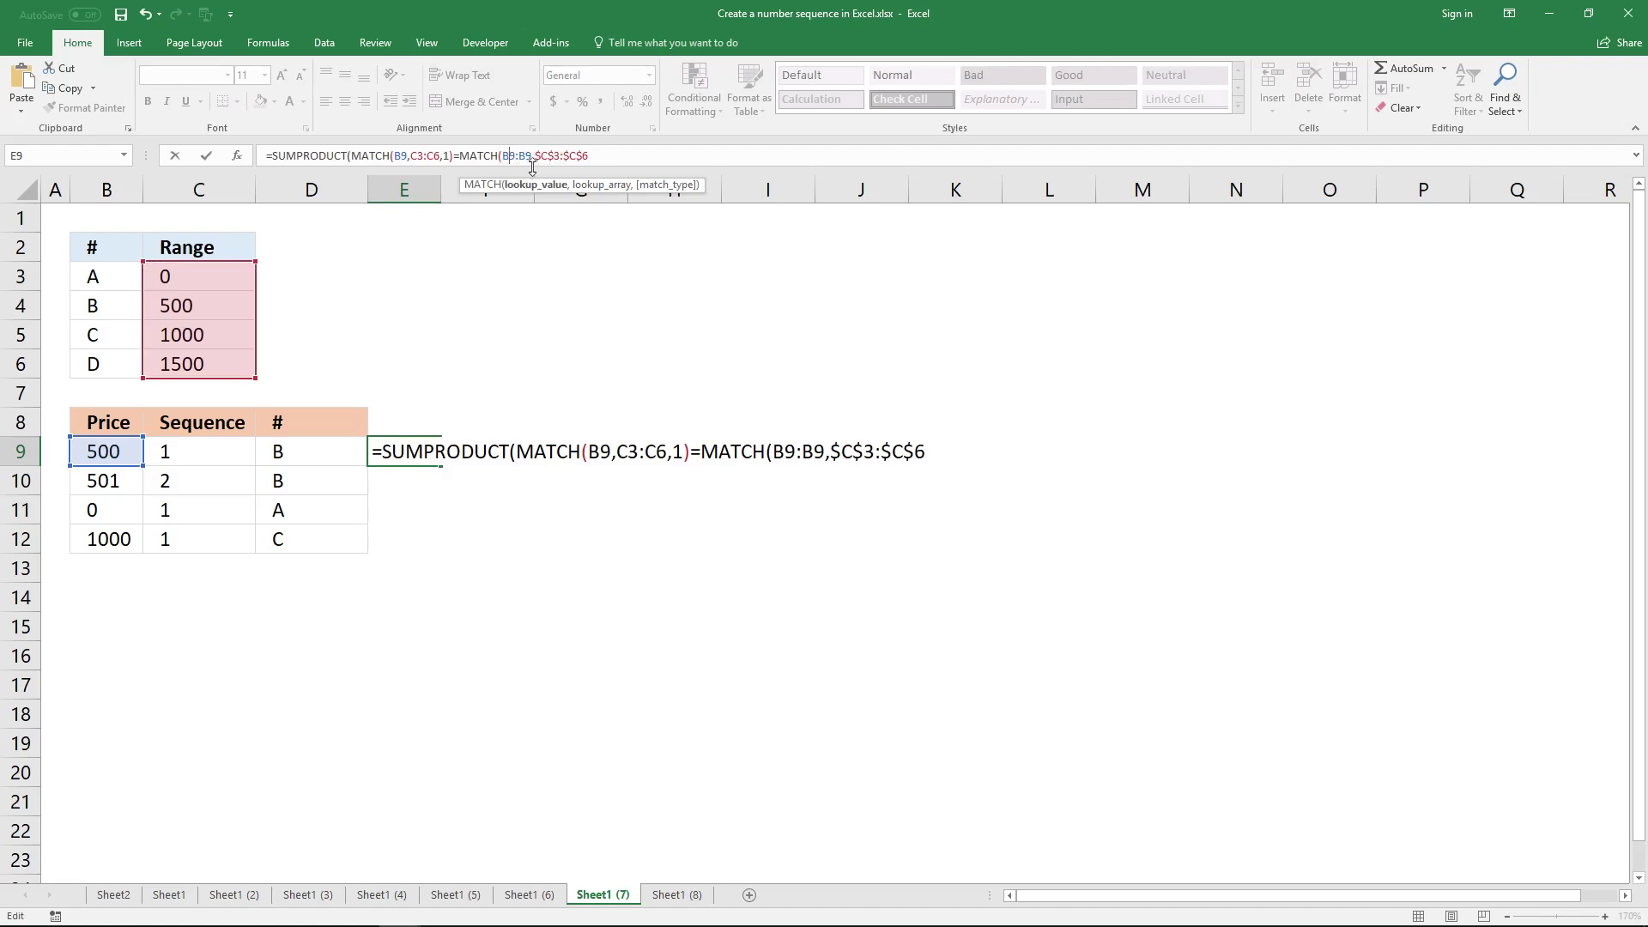
{"action": "key", "text": "F4"}
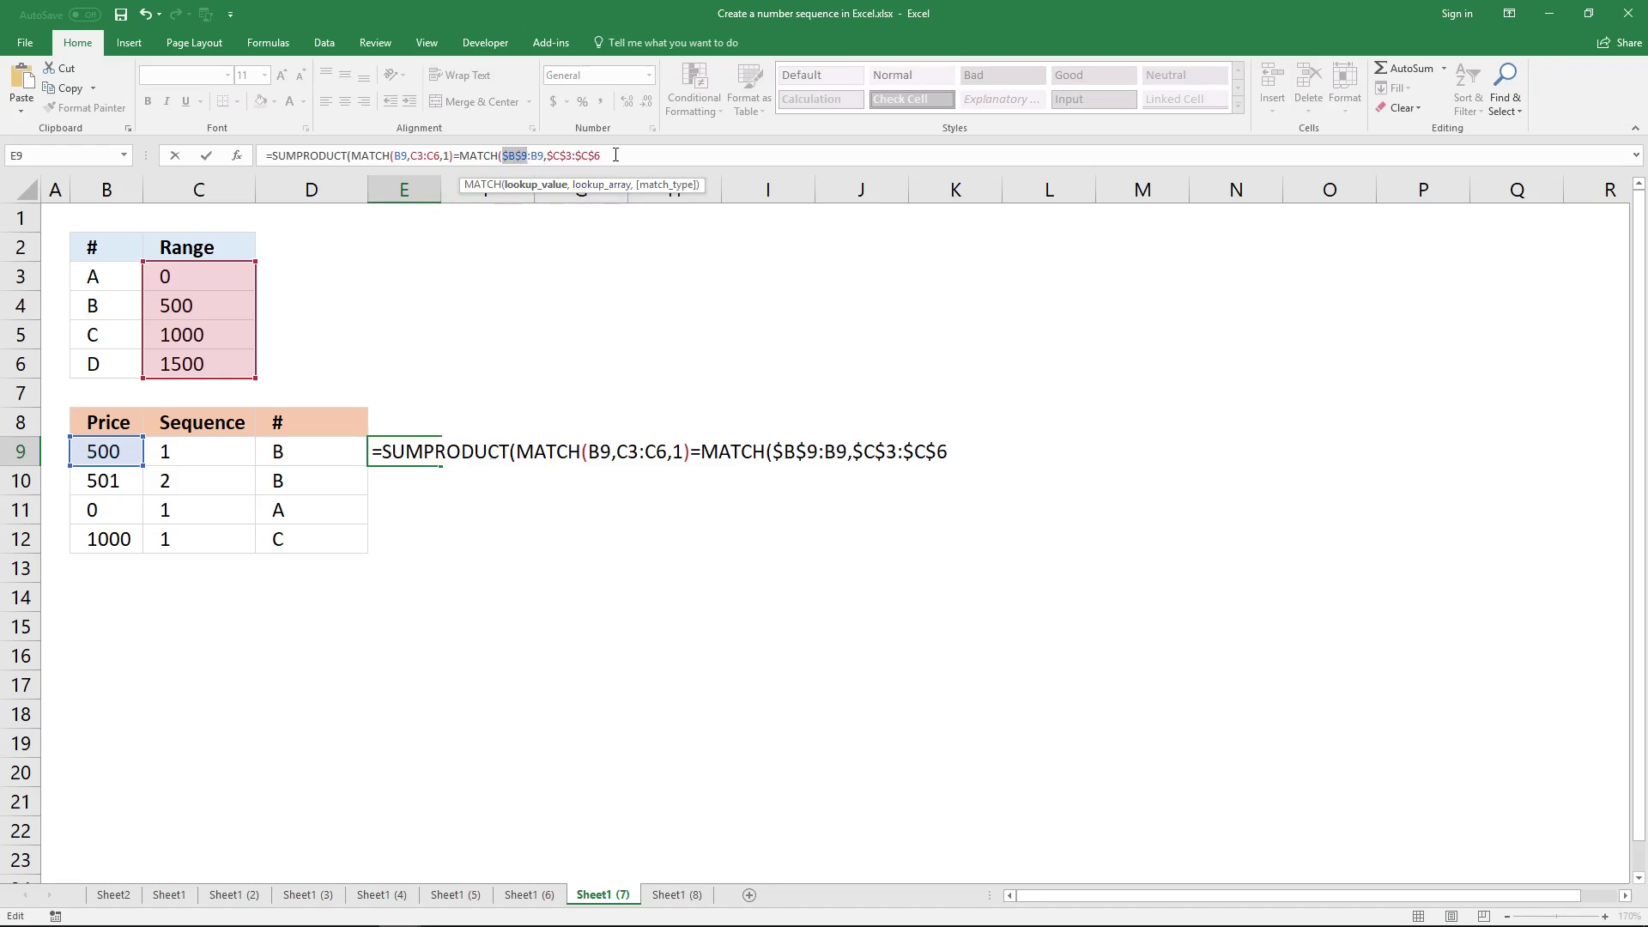
{"action": "left_click_drag", "start_coordinate": [411, 158], "coordinate": [440, 158]}
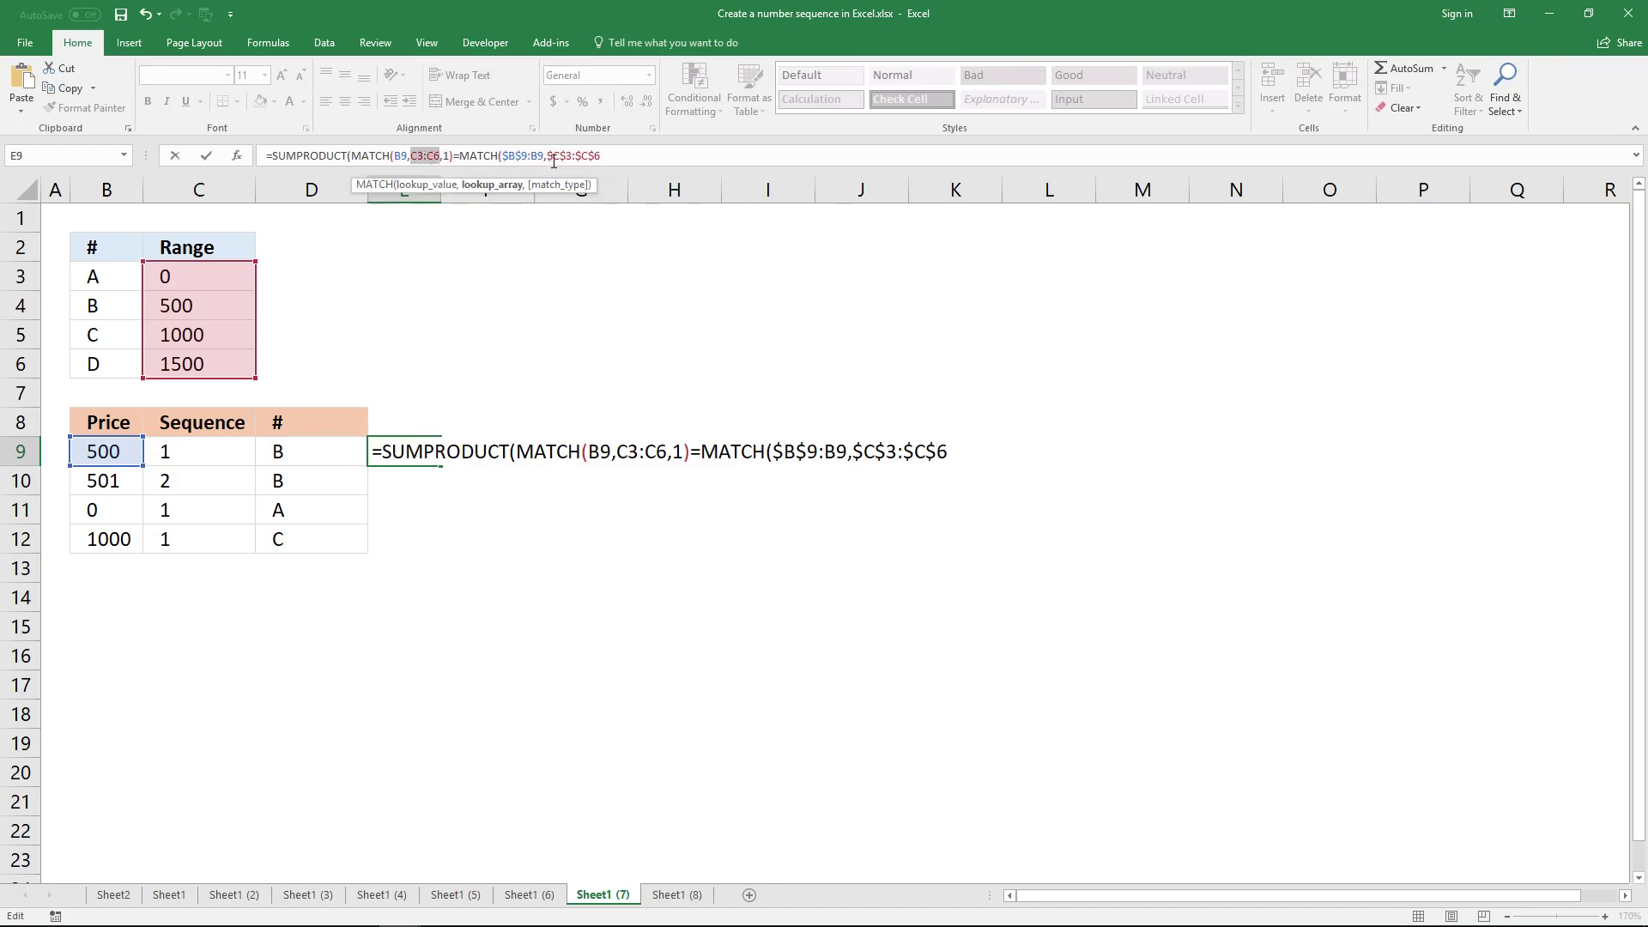
{"action": "key", "text": "F4"}
- Complete and enter E9's formula as =SUMPRODUCT((MATCH(B9,$C$3:$C$6,1)=MATCH($B$9:B9,$C$3:$C$6,1))*1)
{"action": "left_click", "coordinate": [664, 156]}
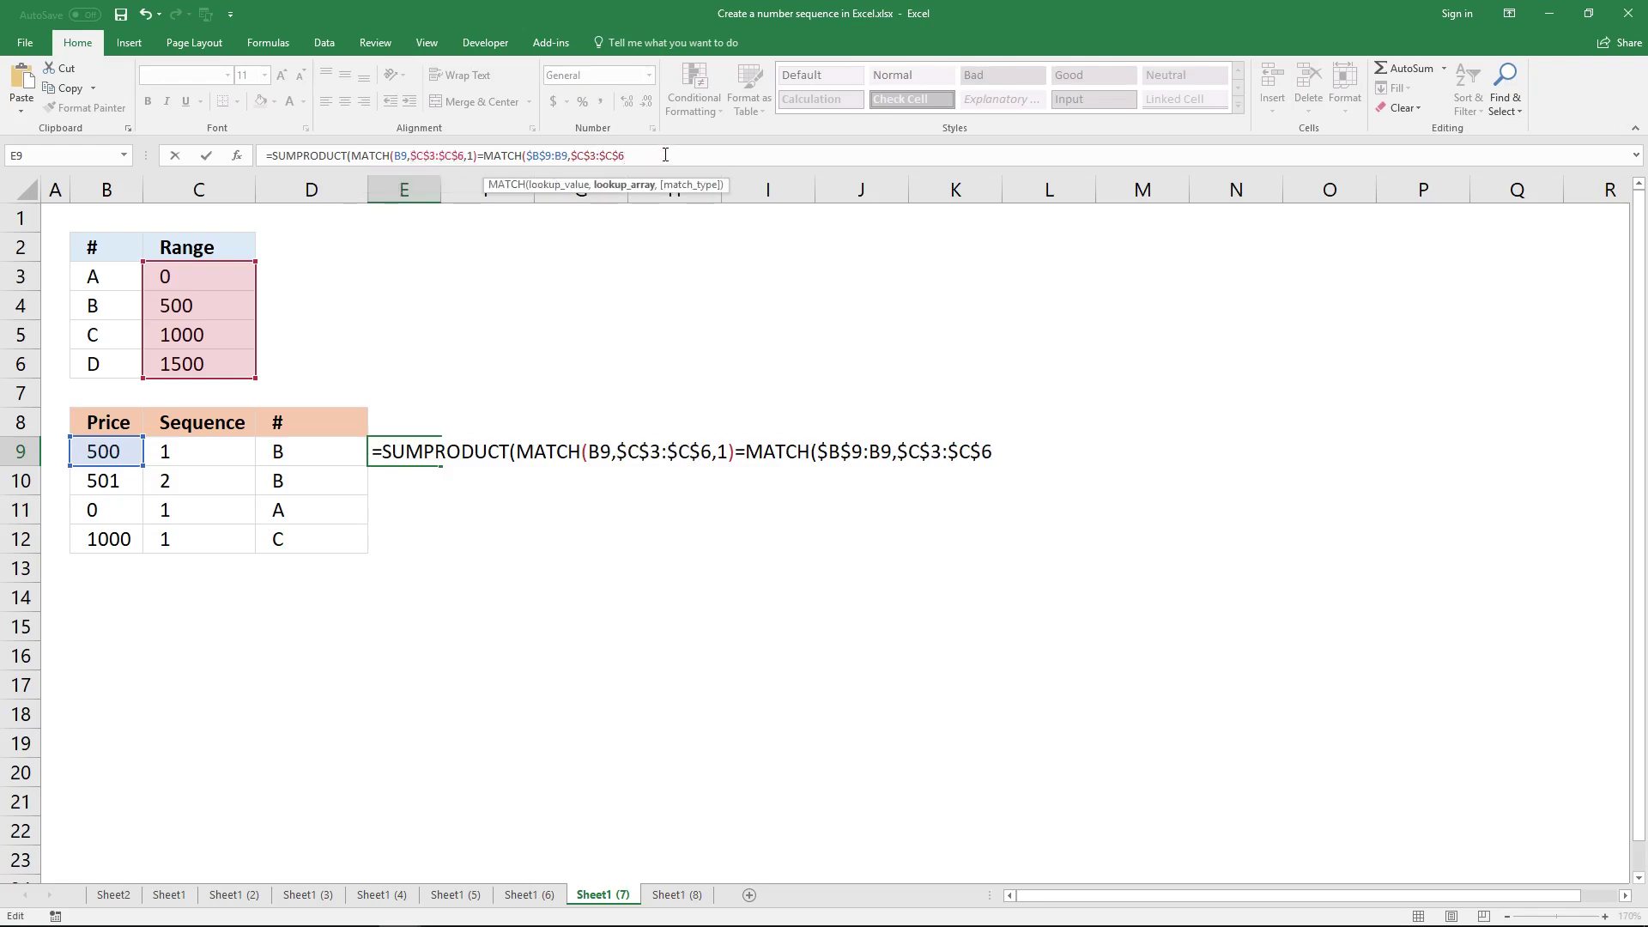
{"action": "type", "text": ","}
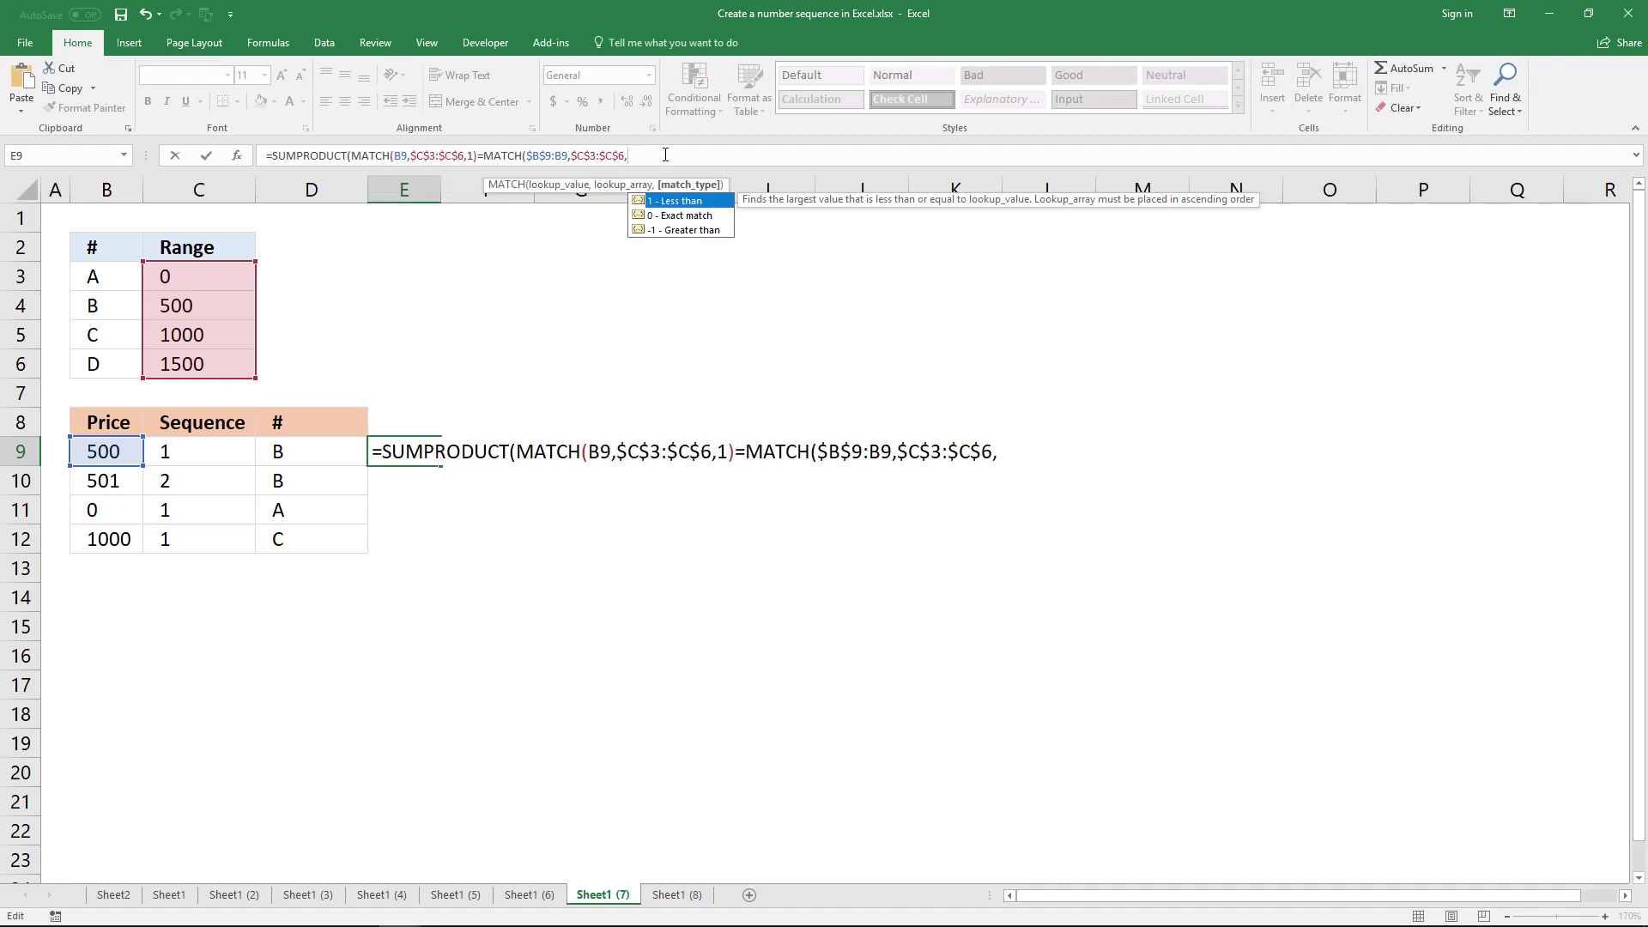
{"action": "type", "text": "1)"}
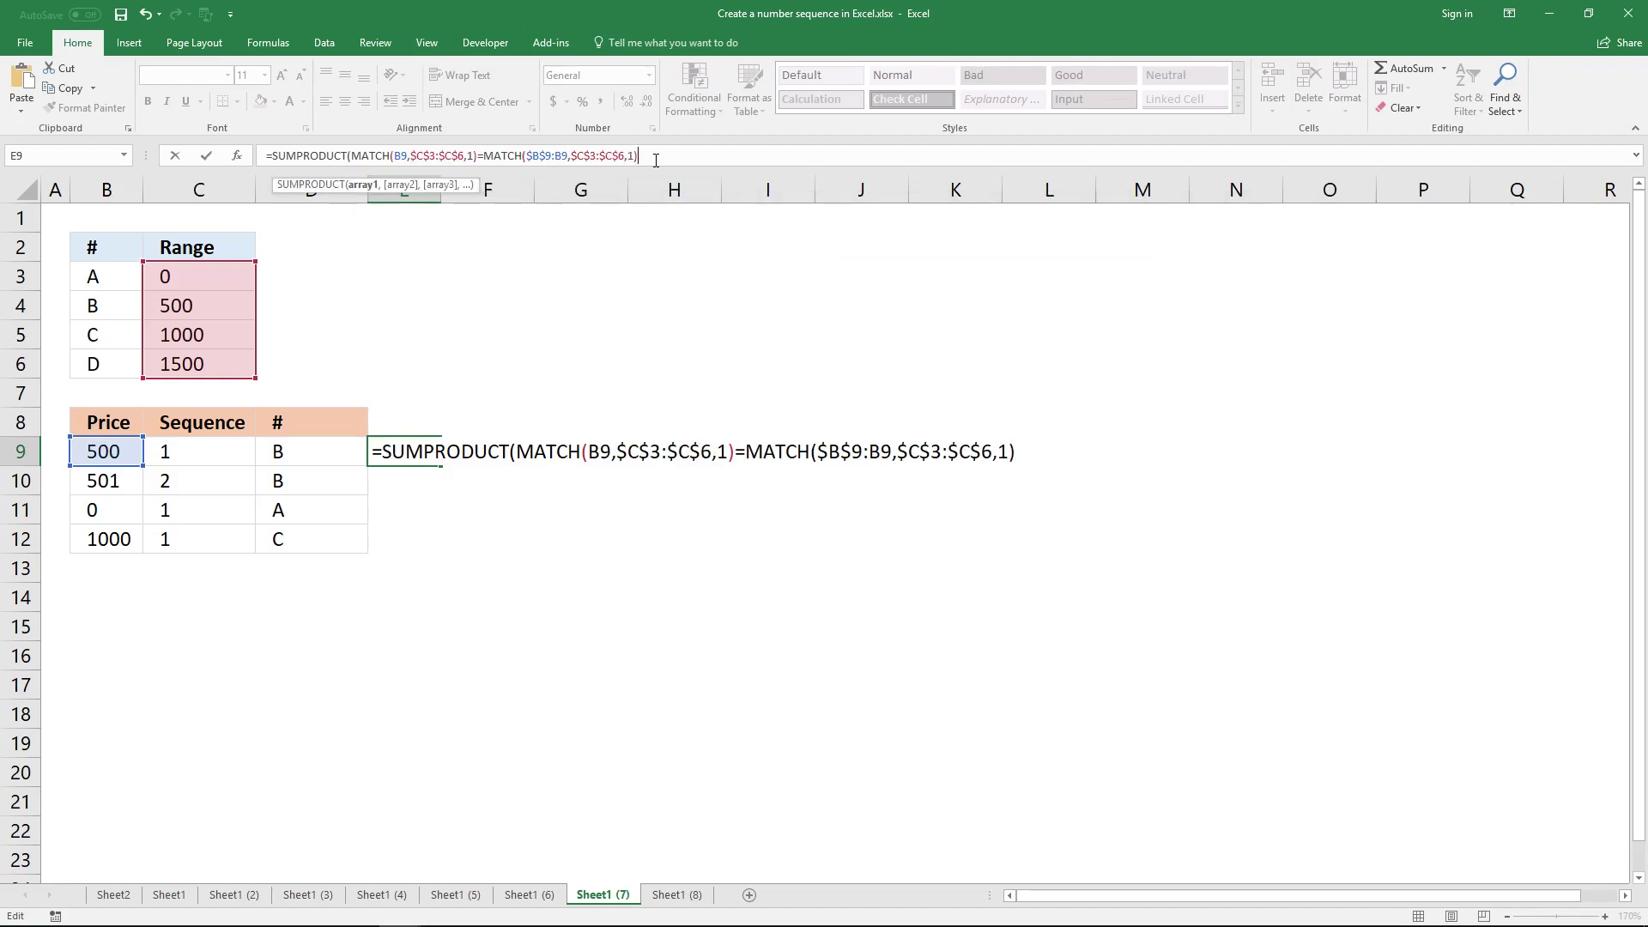
{"action": "left_click", "coordinate": [353, 158]}
{"action": "type", "text": "("}
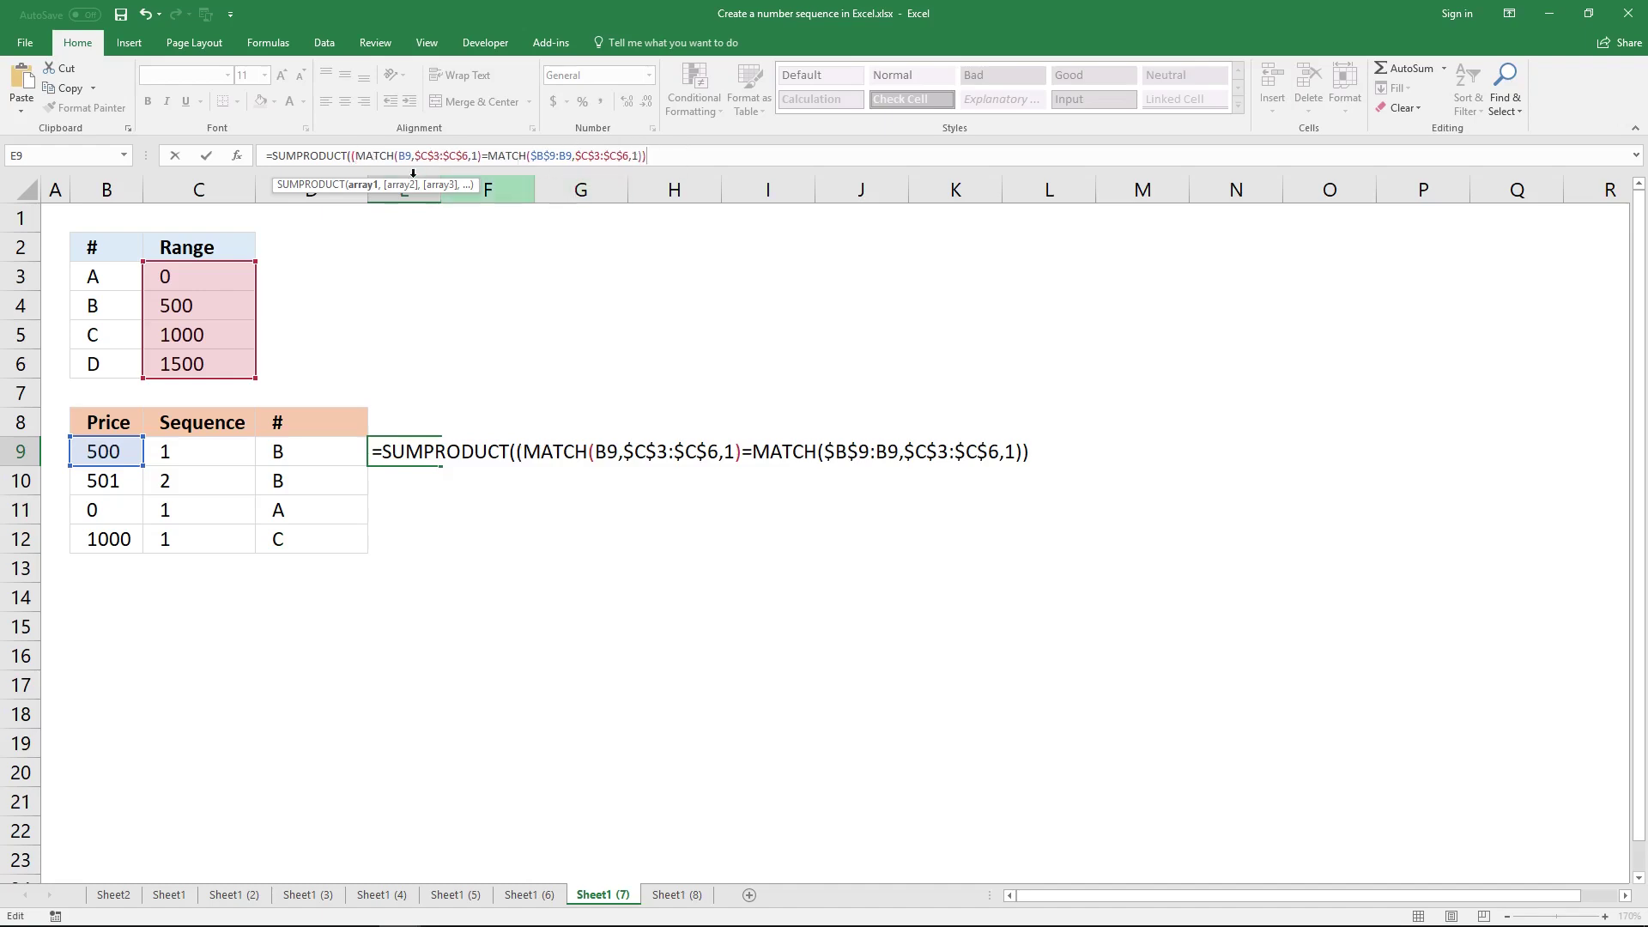
{"action": "type", "text": "*"}
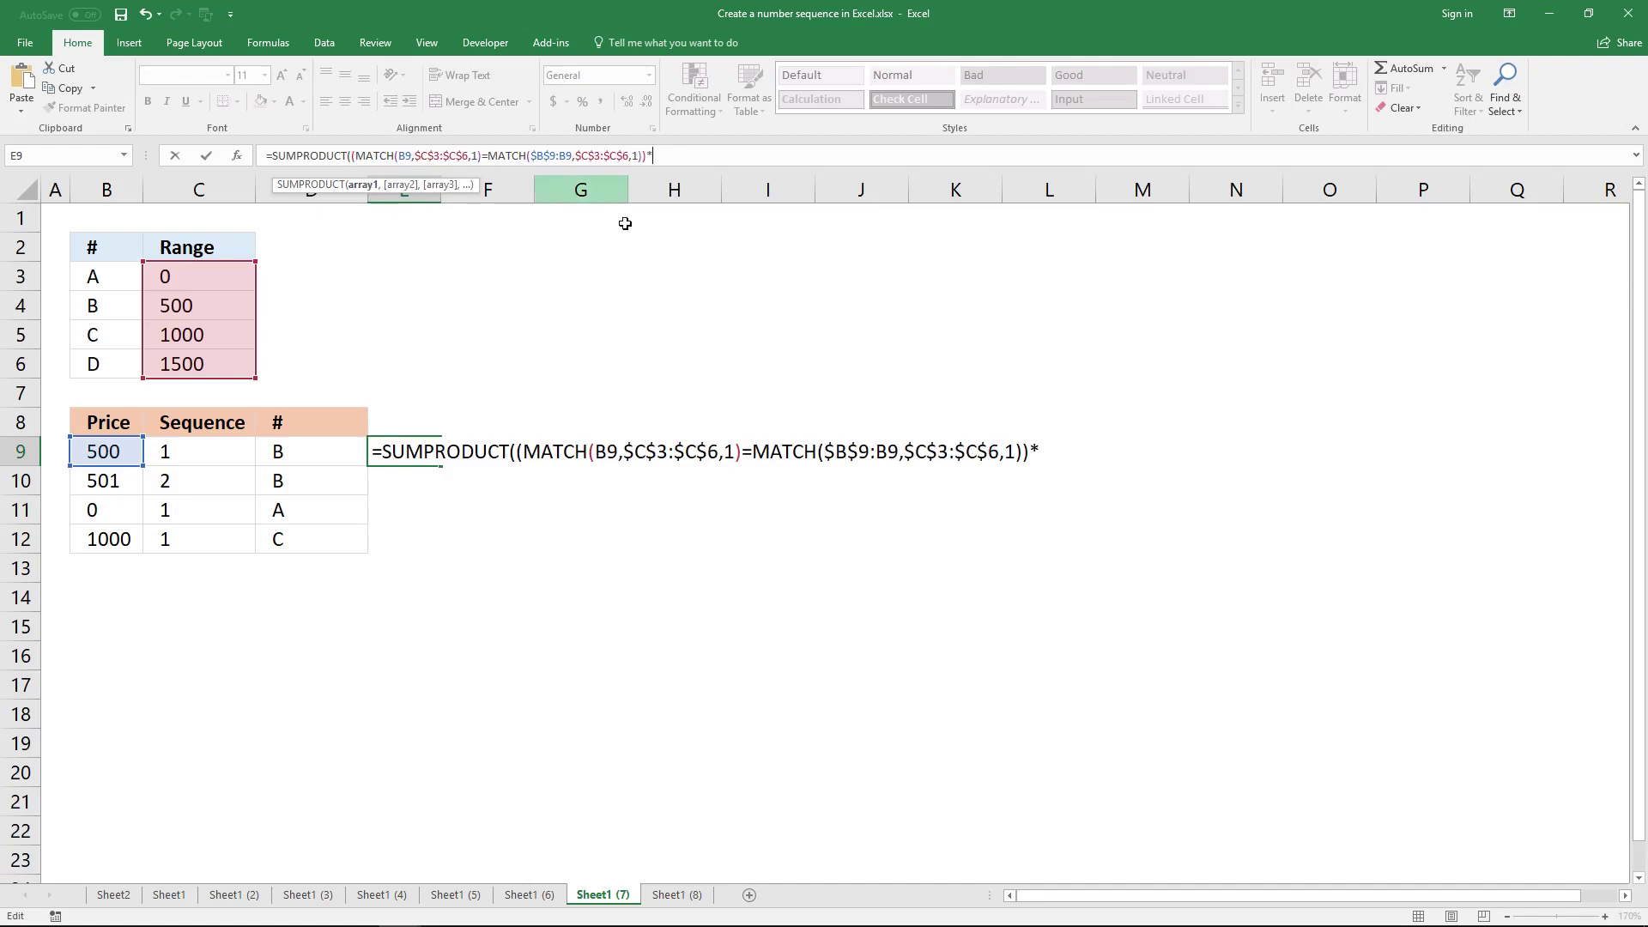
{"action": "type", "text": "1"}
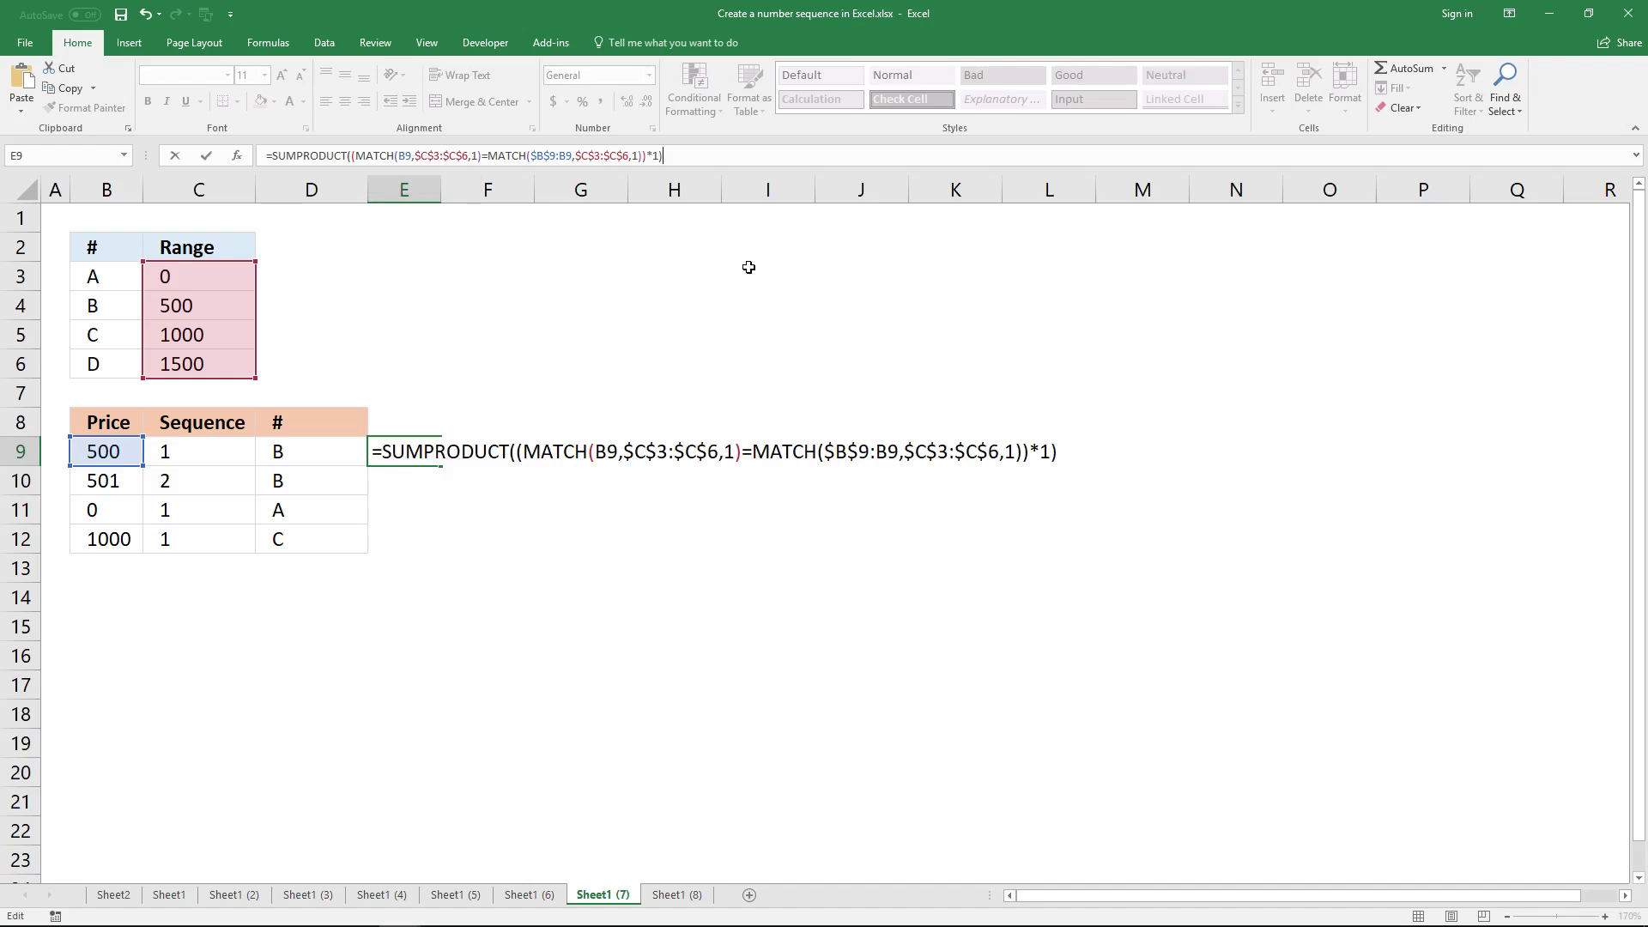
{"action": "type", "text": ")"}
{"action": "key", "text": "Return"}
{"action": "left_click", "coordinate": [408, 457]}
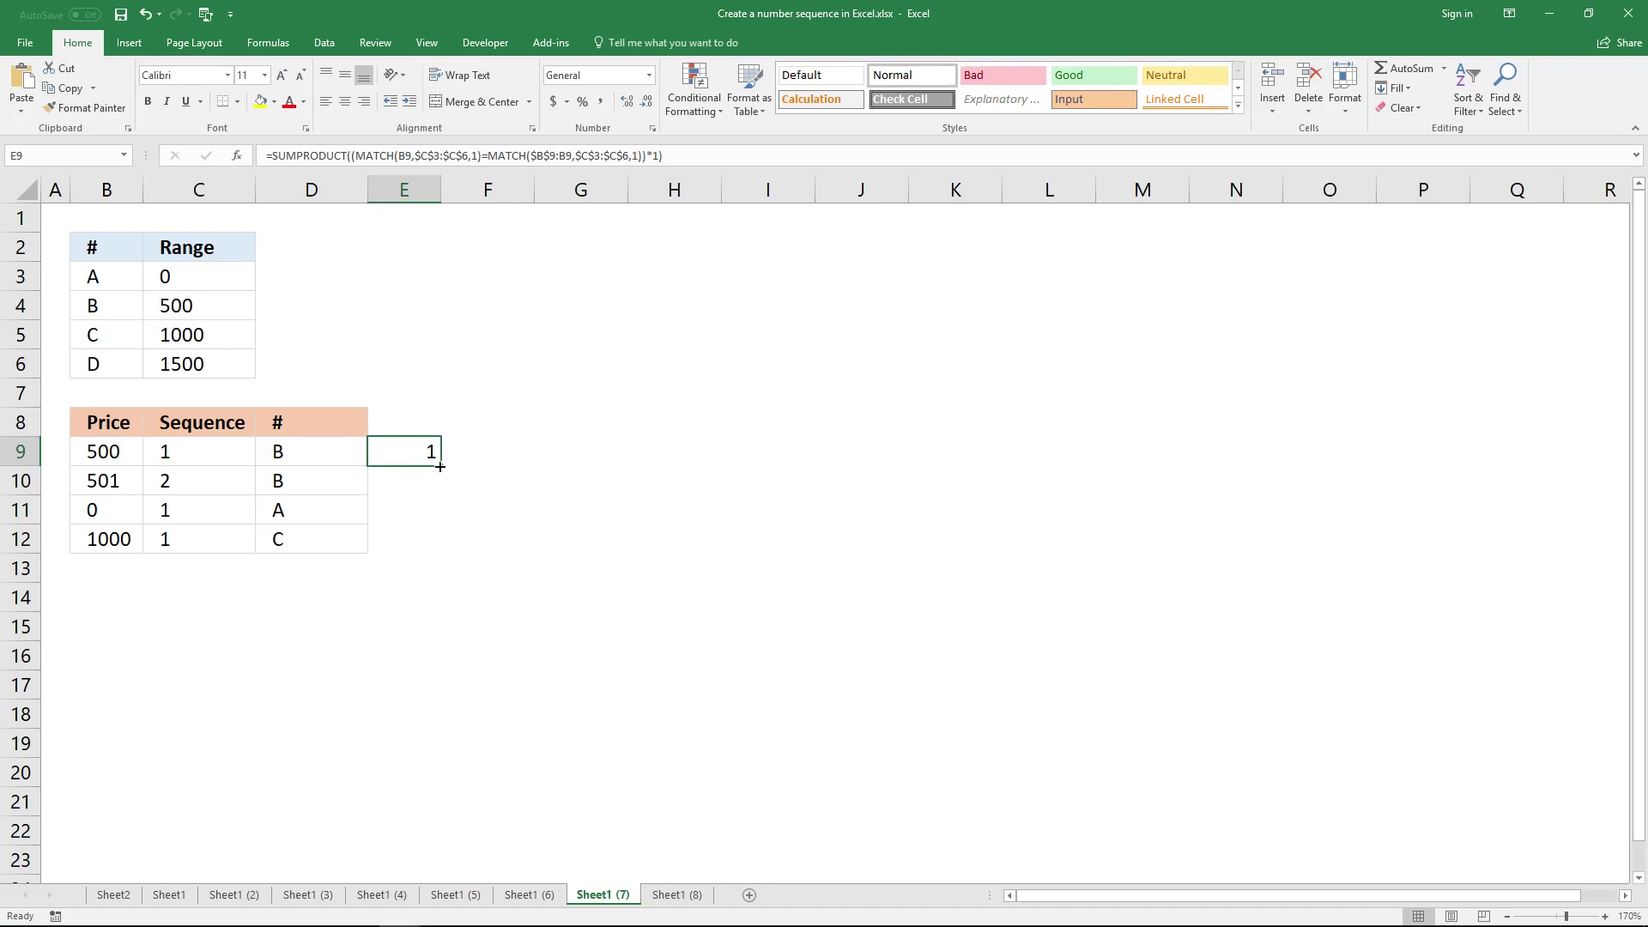
- Fill E9's formula down through E12, then open the Sheet1 (8) worksheet
{"action": "left_click_drag", "start_coordinate": [440, 465], "coordinate": [441, 551]}
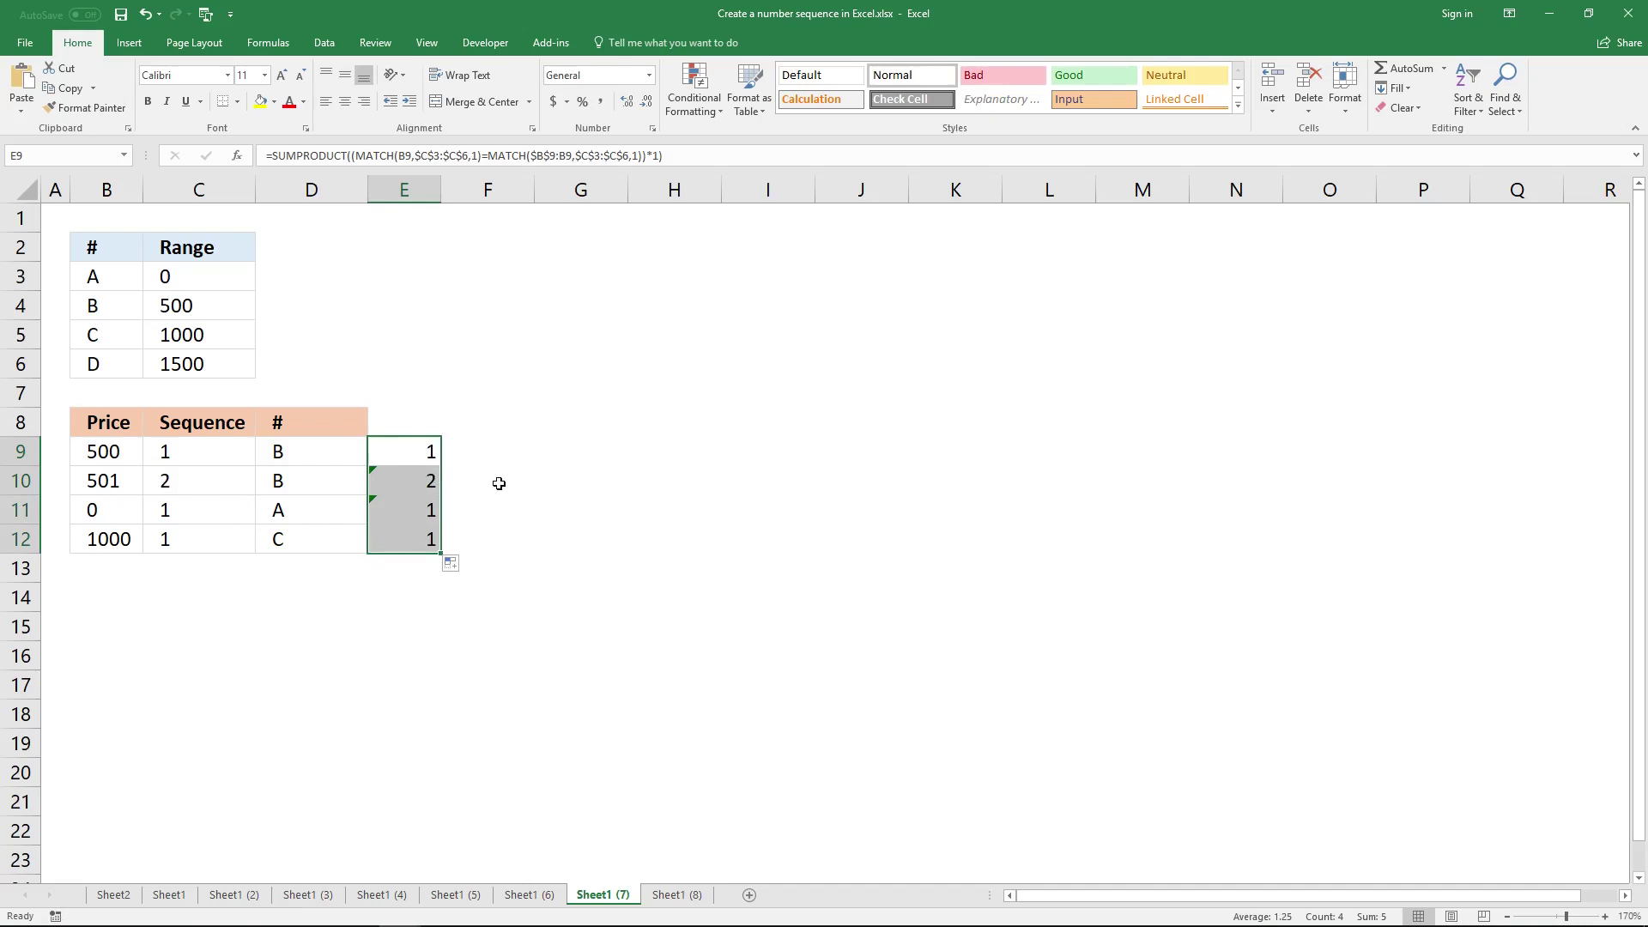
{"action": "key", "text": "ctrl+Page_Down"}
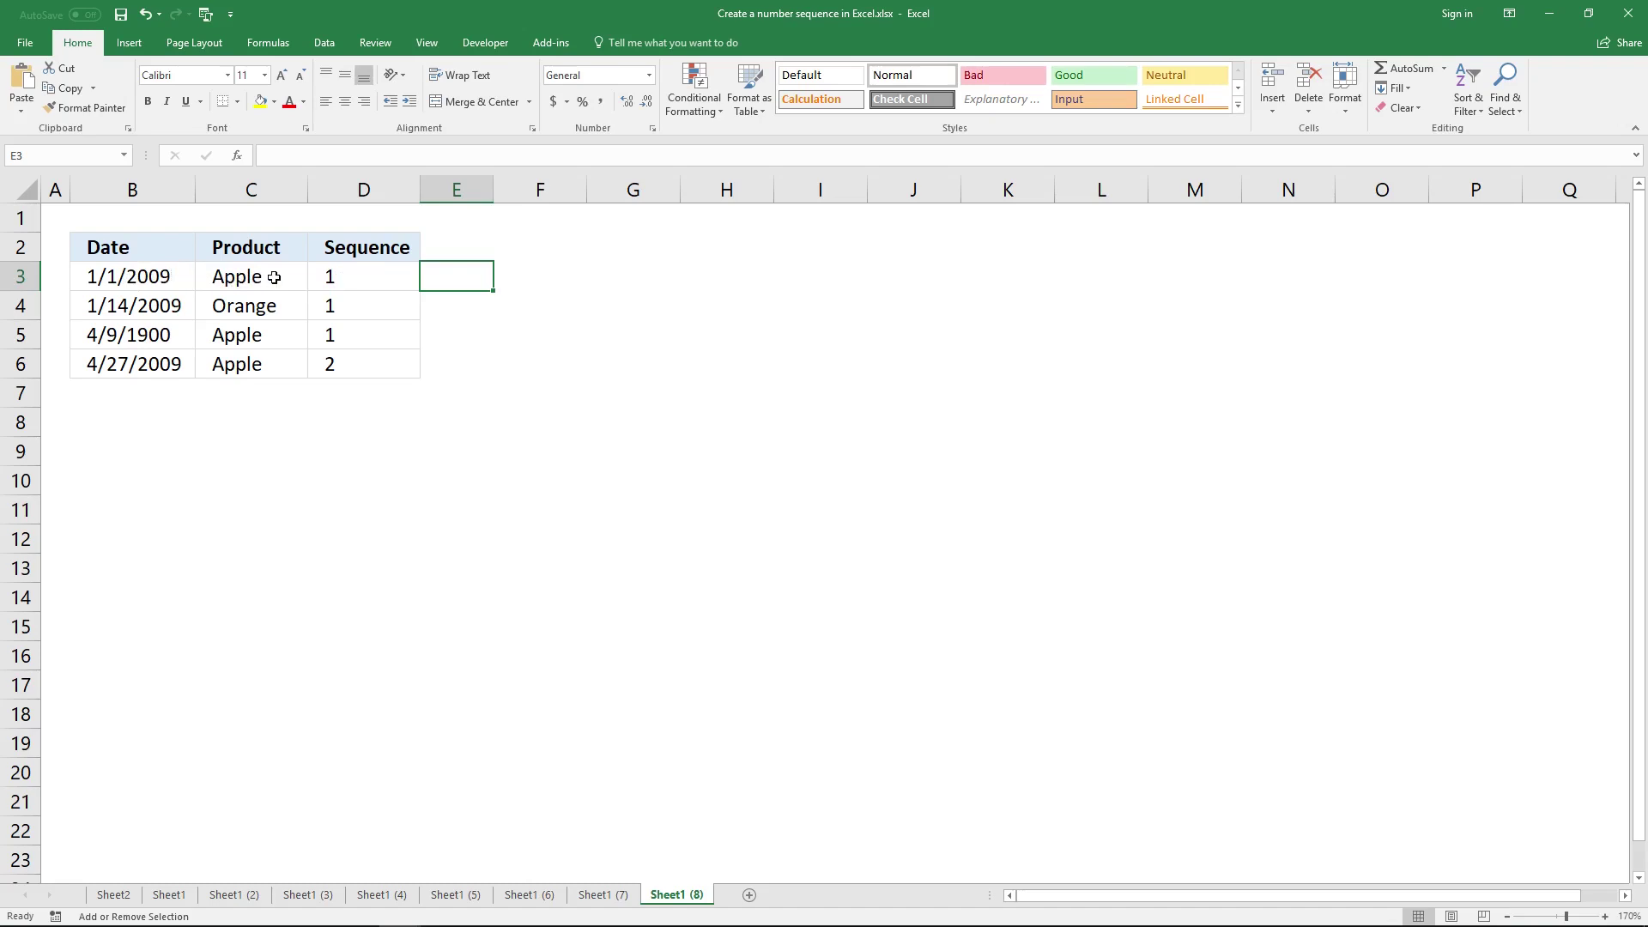
{"action": "left_click", "coordinate": [354, 275]}
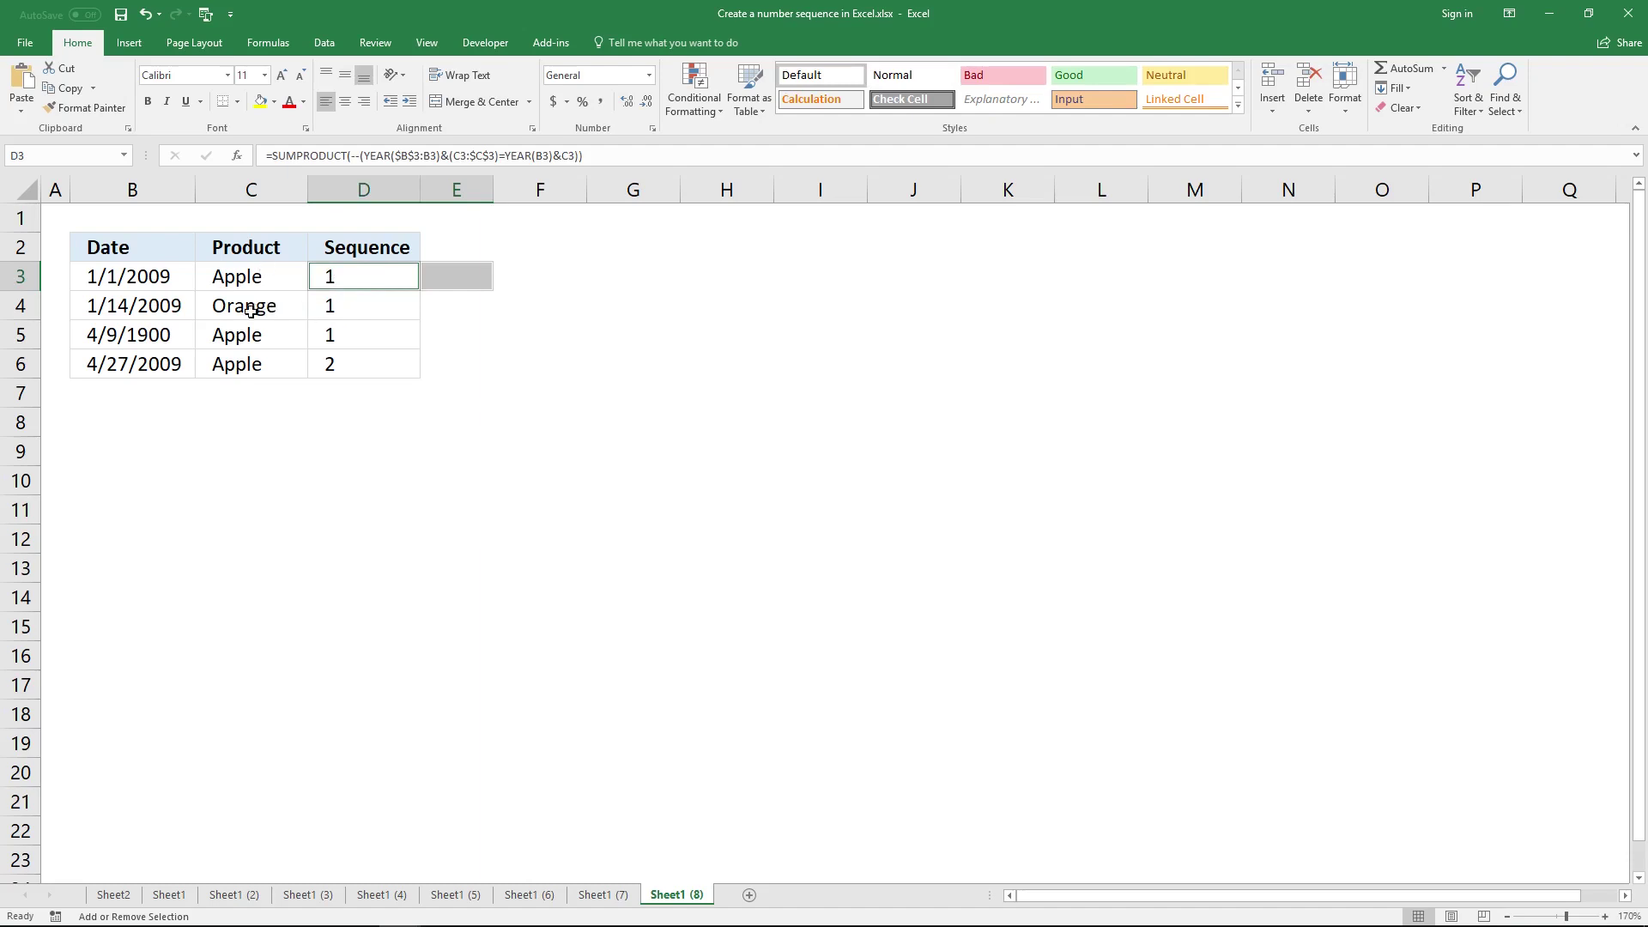
{"action": "left_click", "coordinate": [359, 334]}
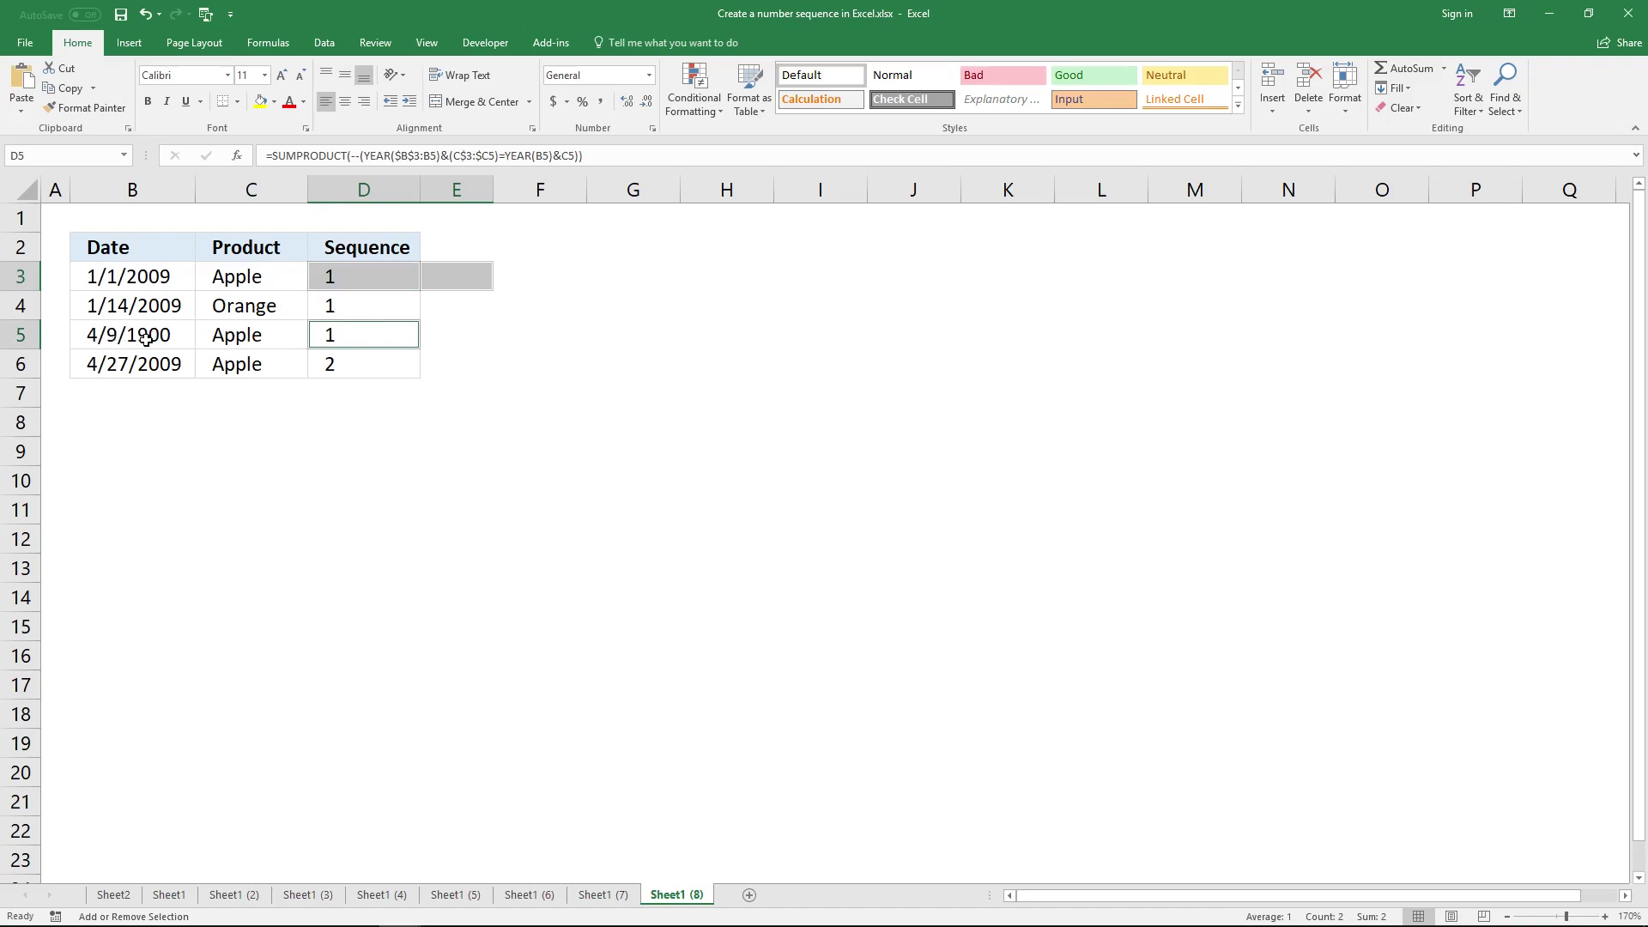
{"action": "left_click", "coordinate": [455, 336]}
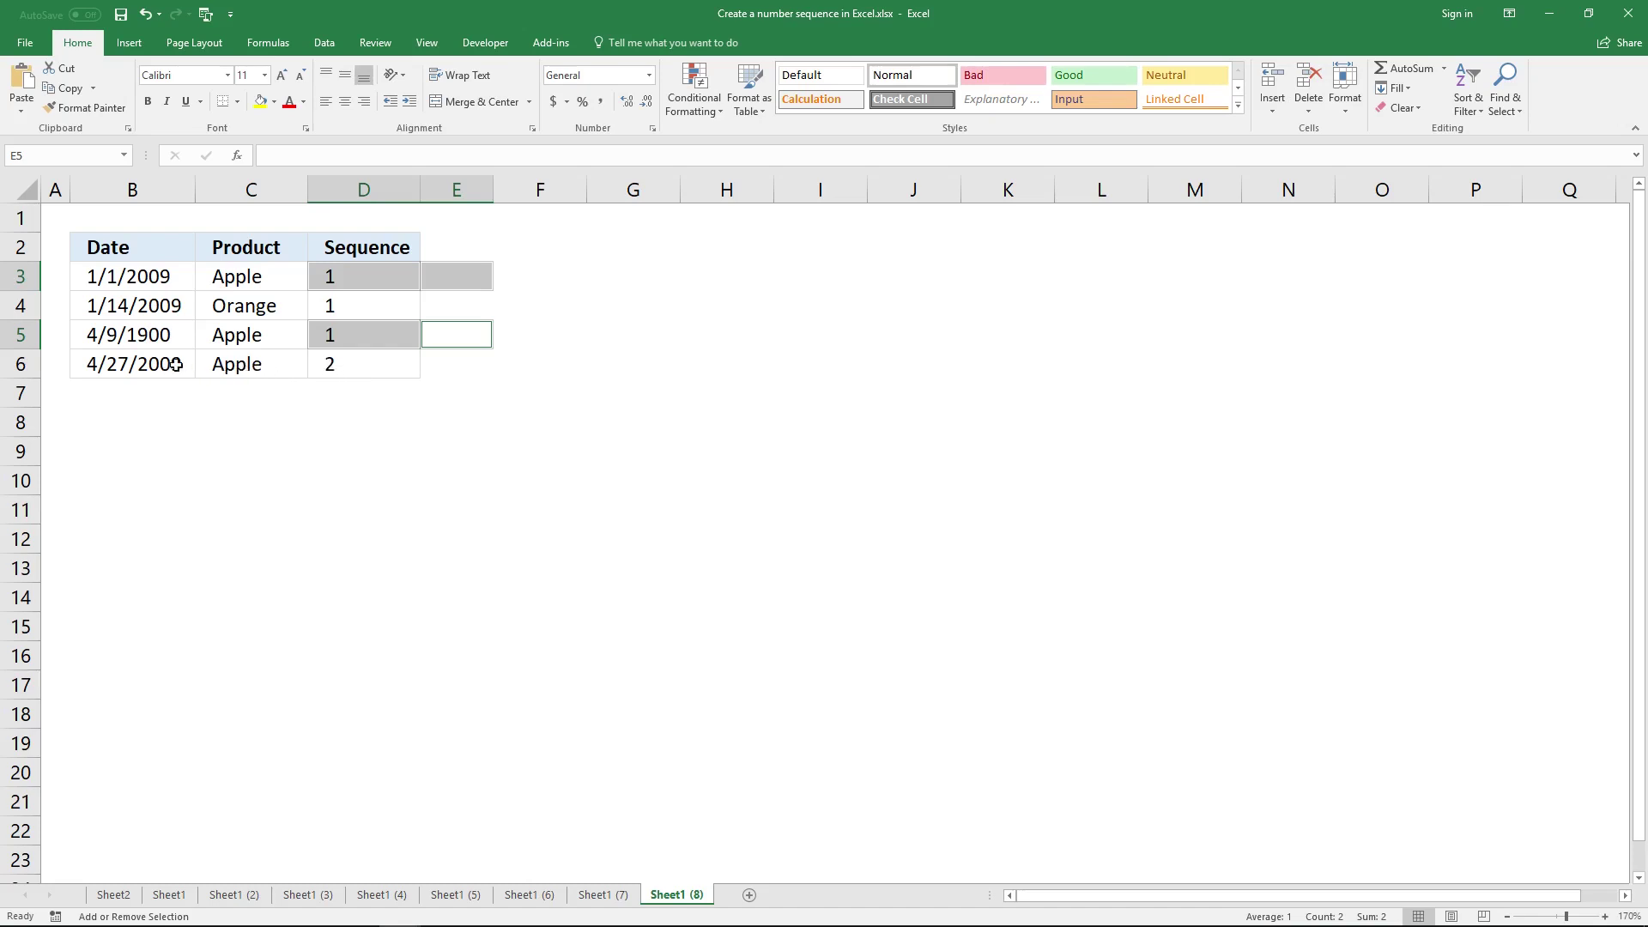
- Start a SUMPRODUCT formula in E3 that joins the year of B3 with the product in C3, as YEAR(B3)&C3
{"action": "left_click", "coordinate": [467, 283]}
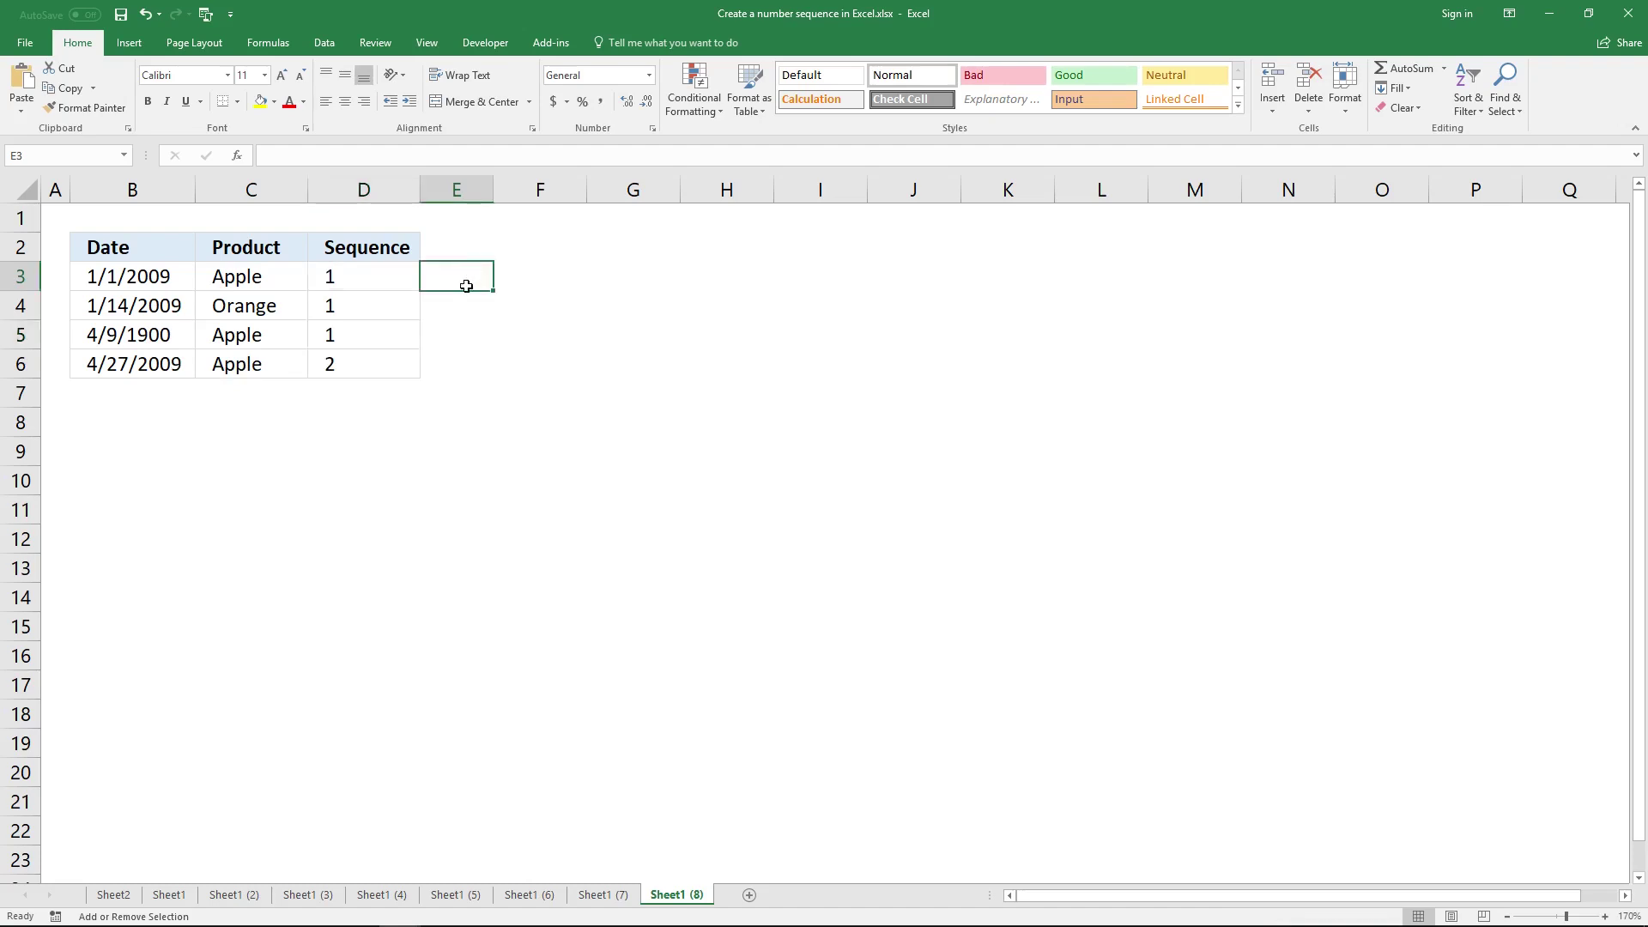
{"action": "type", "text": "=SUMPRO"}
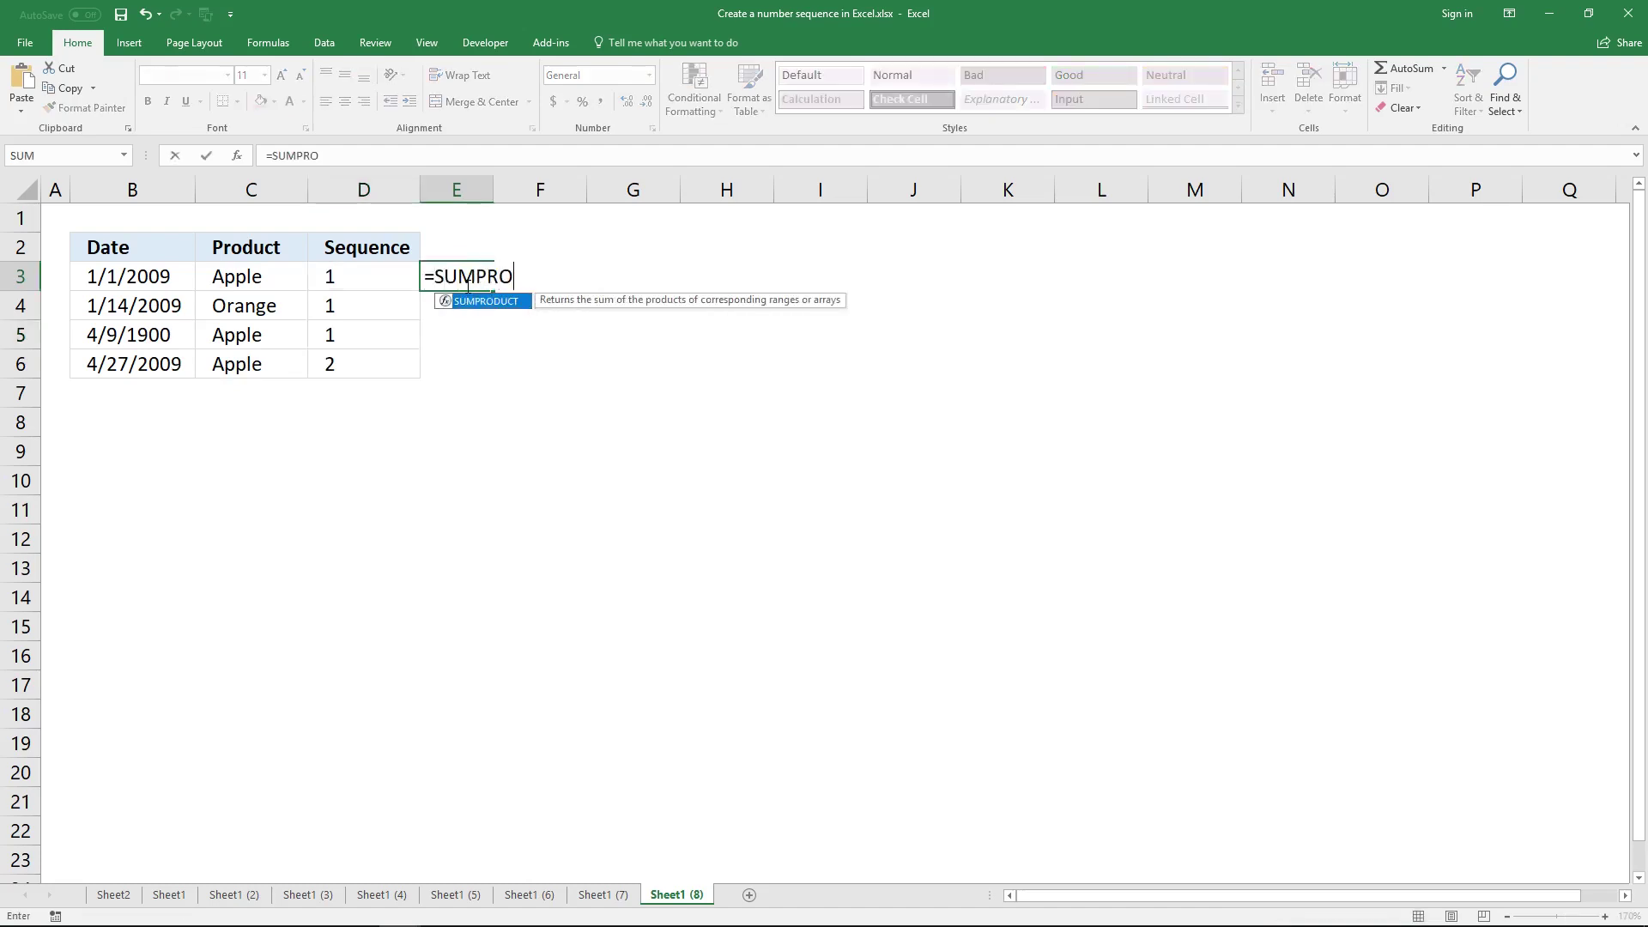
{"action": "type", "text": "DUCT("}
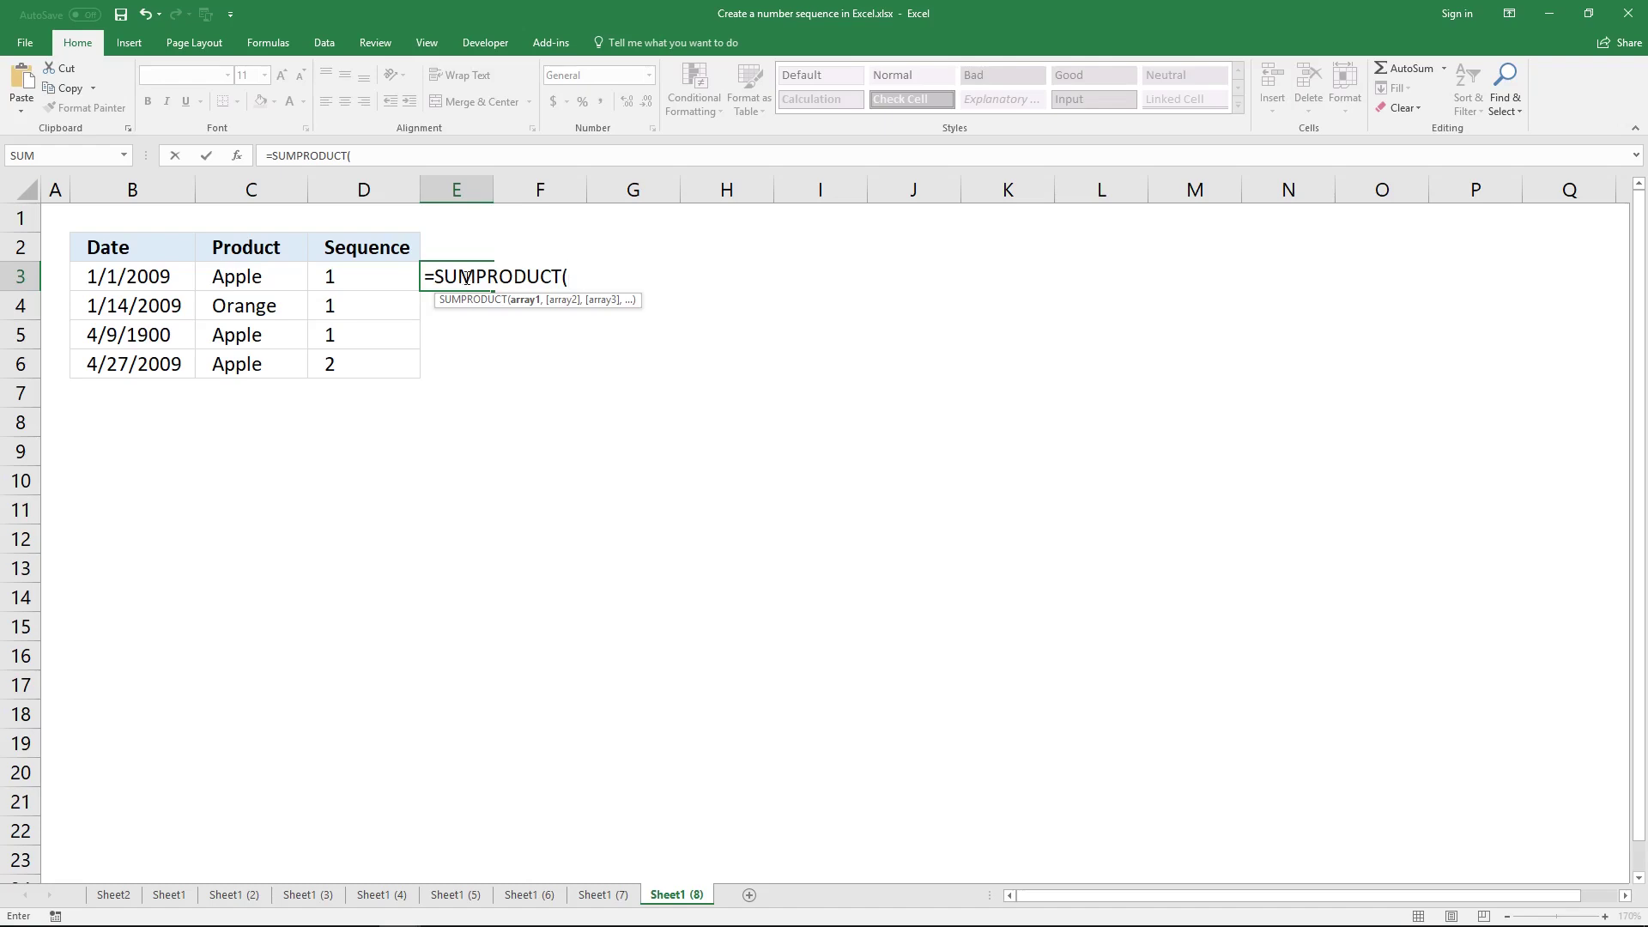
{"action": "type", "text": "YE"}
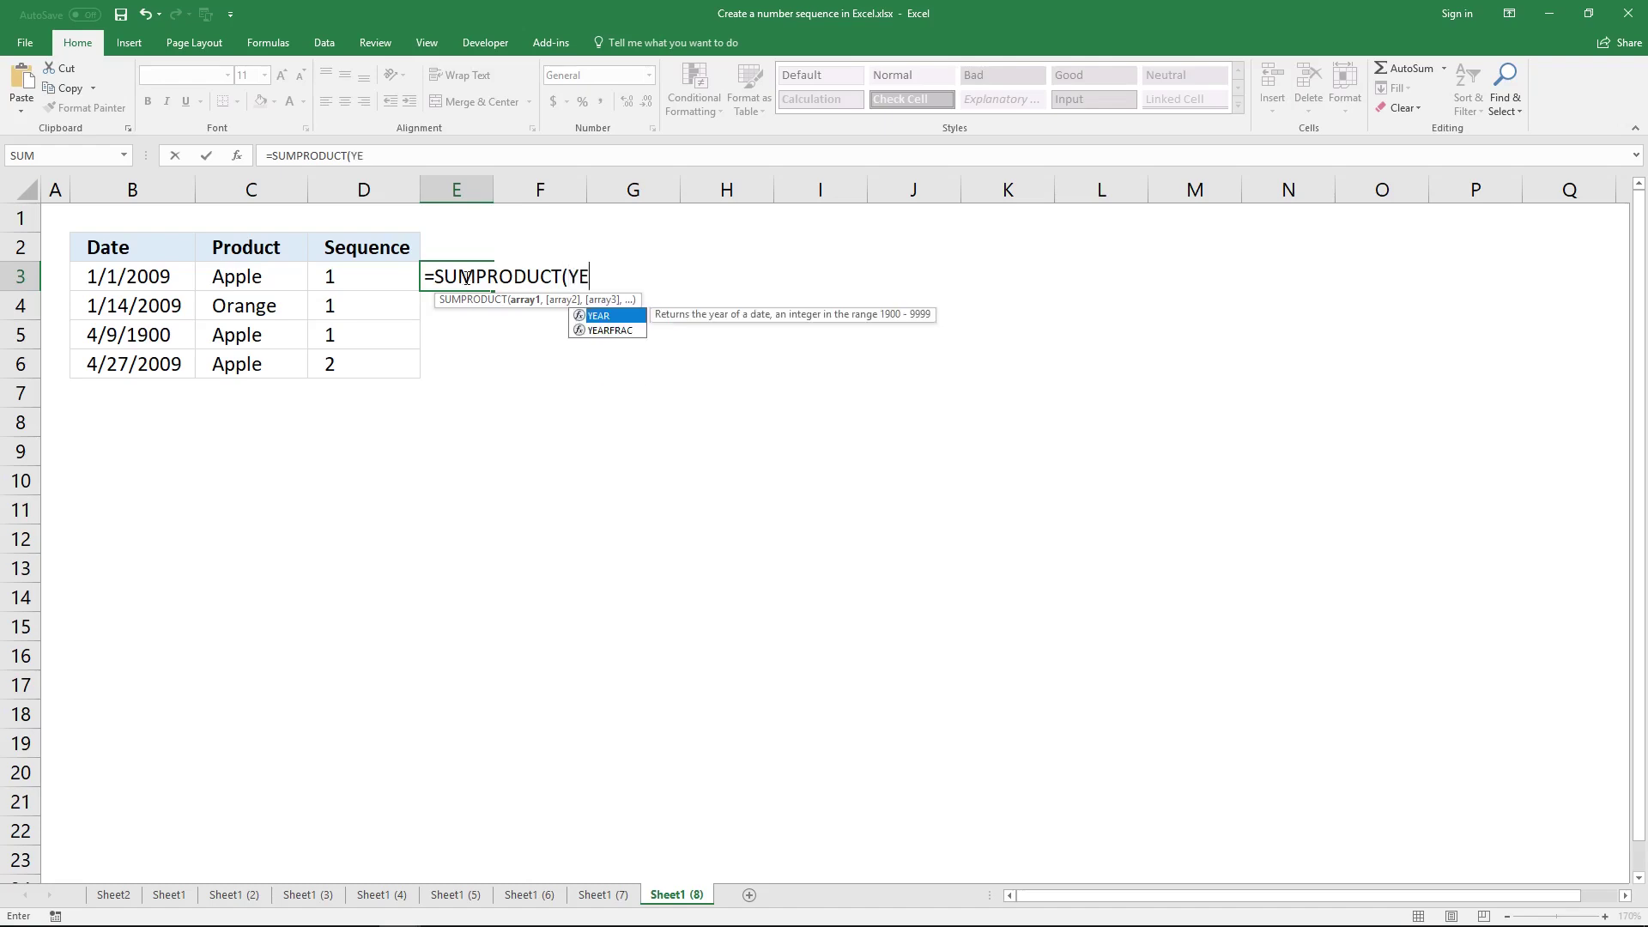
{"action": "type", "text": "AR("}
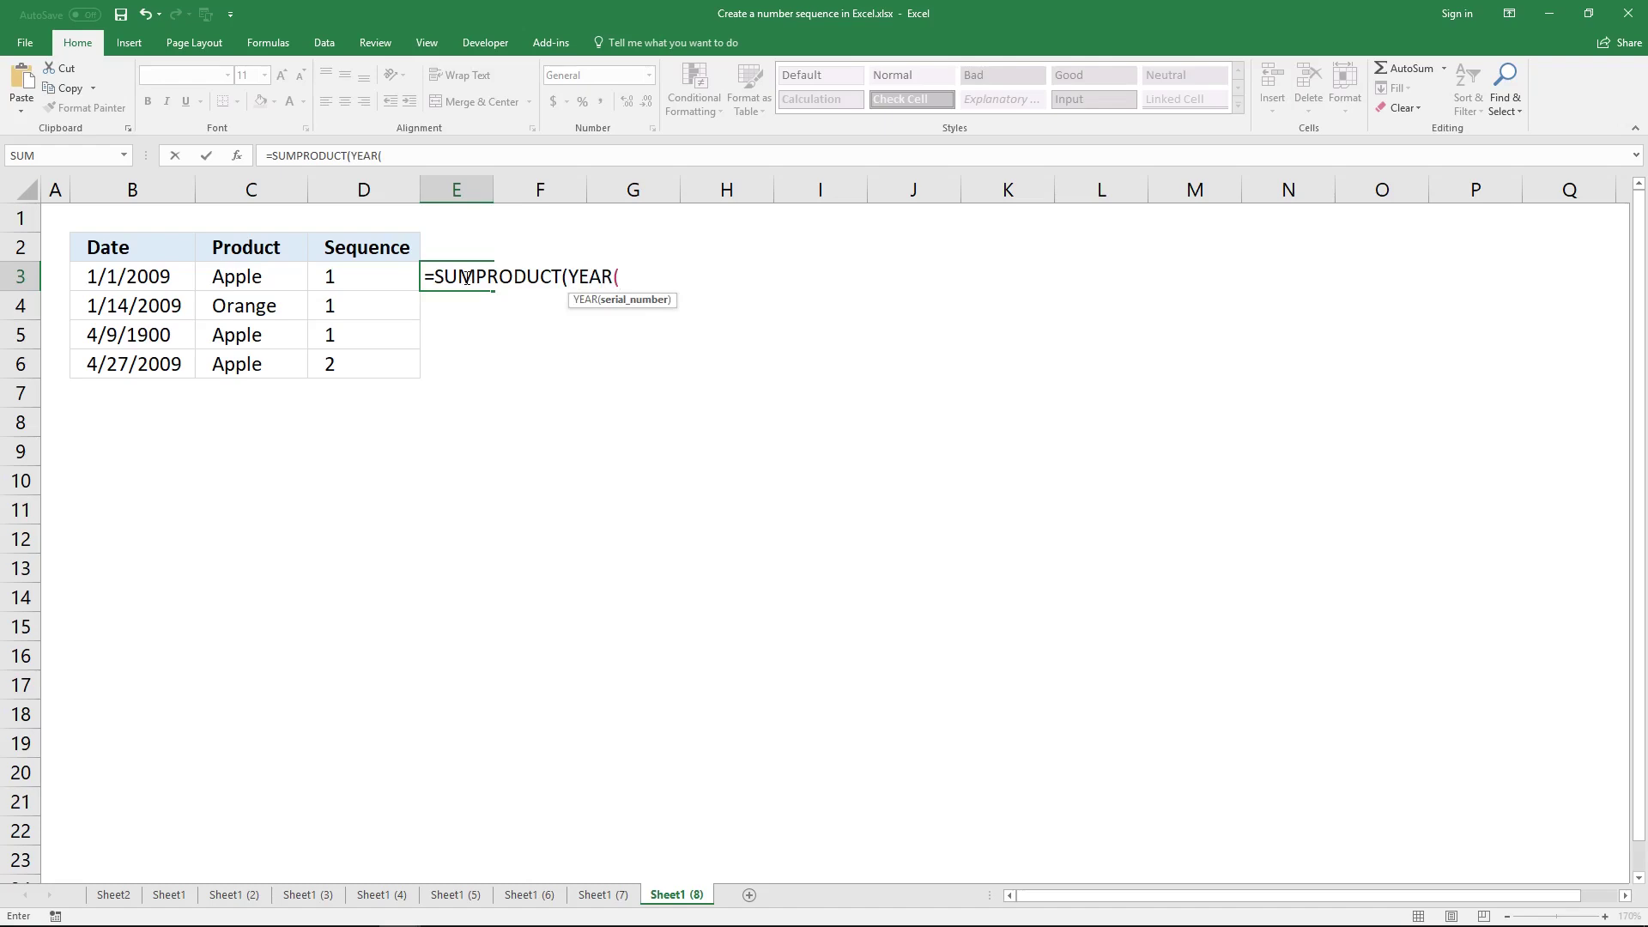
{"action": "left_click", "coordinate": [157, 277]}
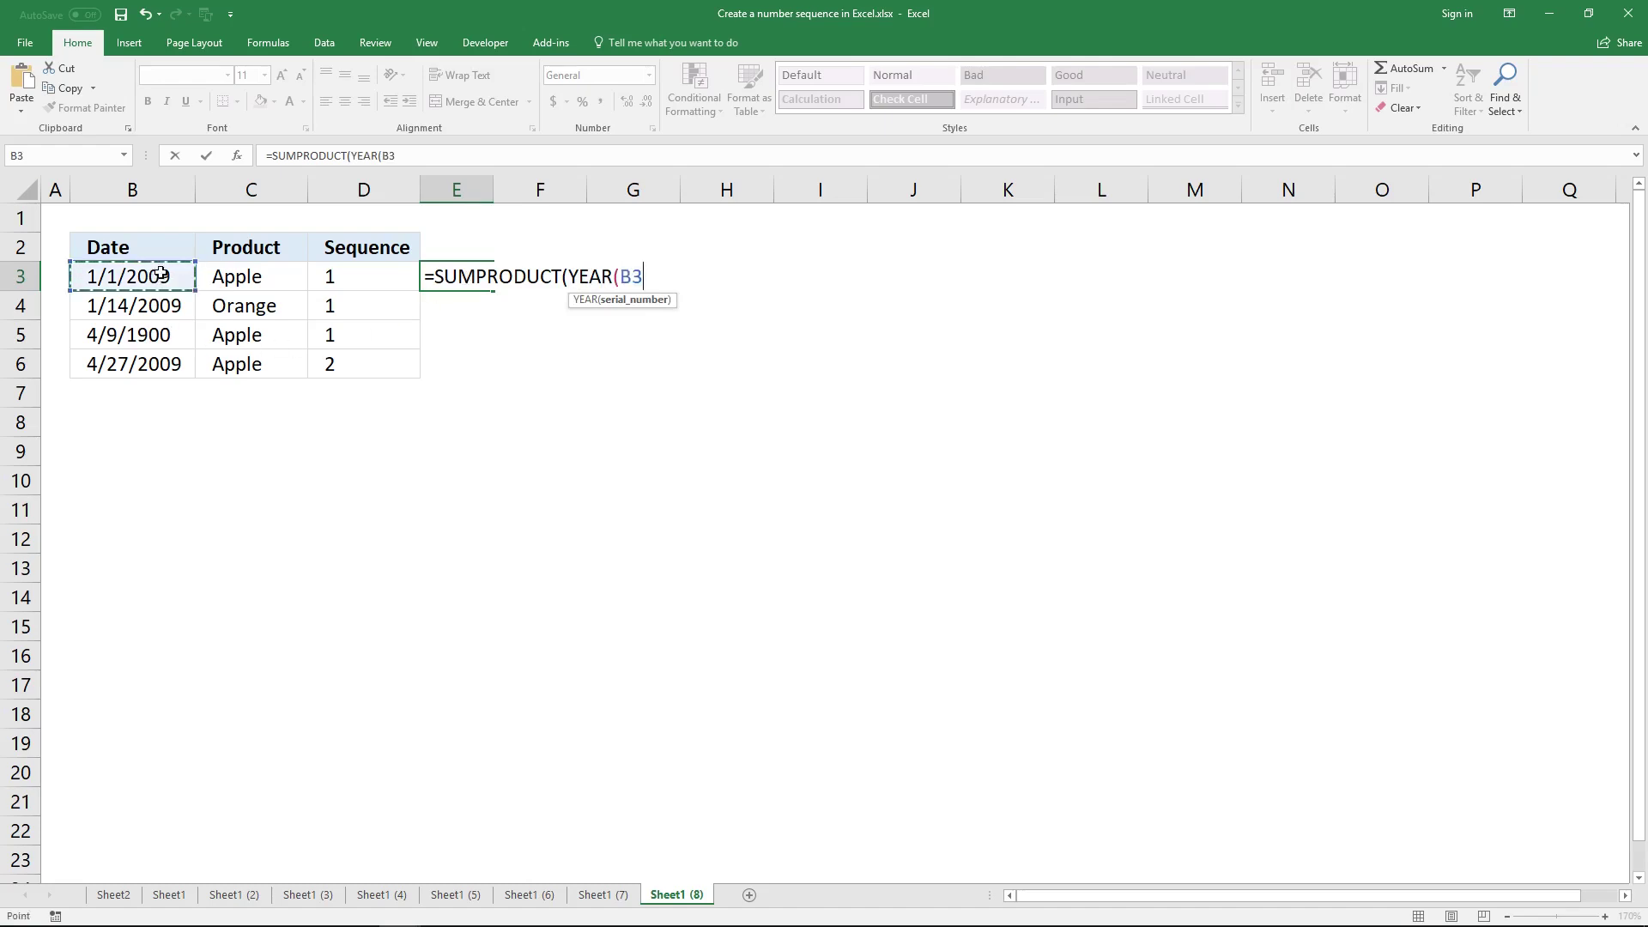
{"action": "type", "text": ")"}
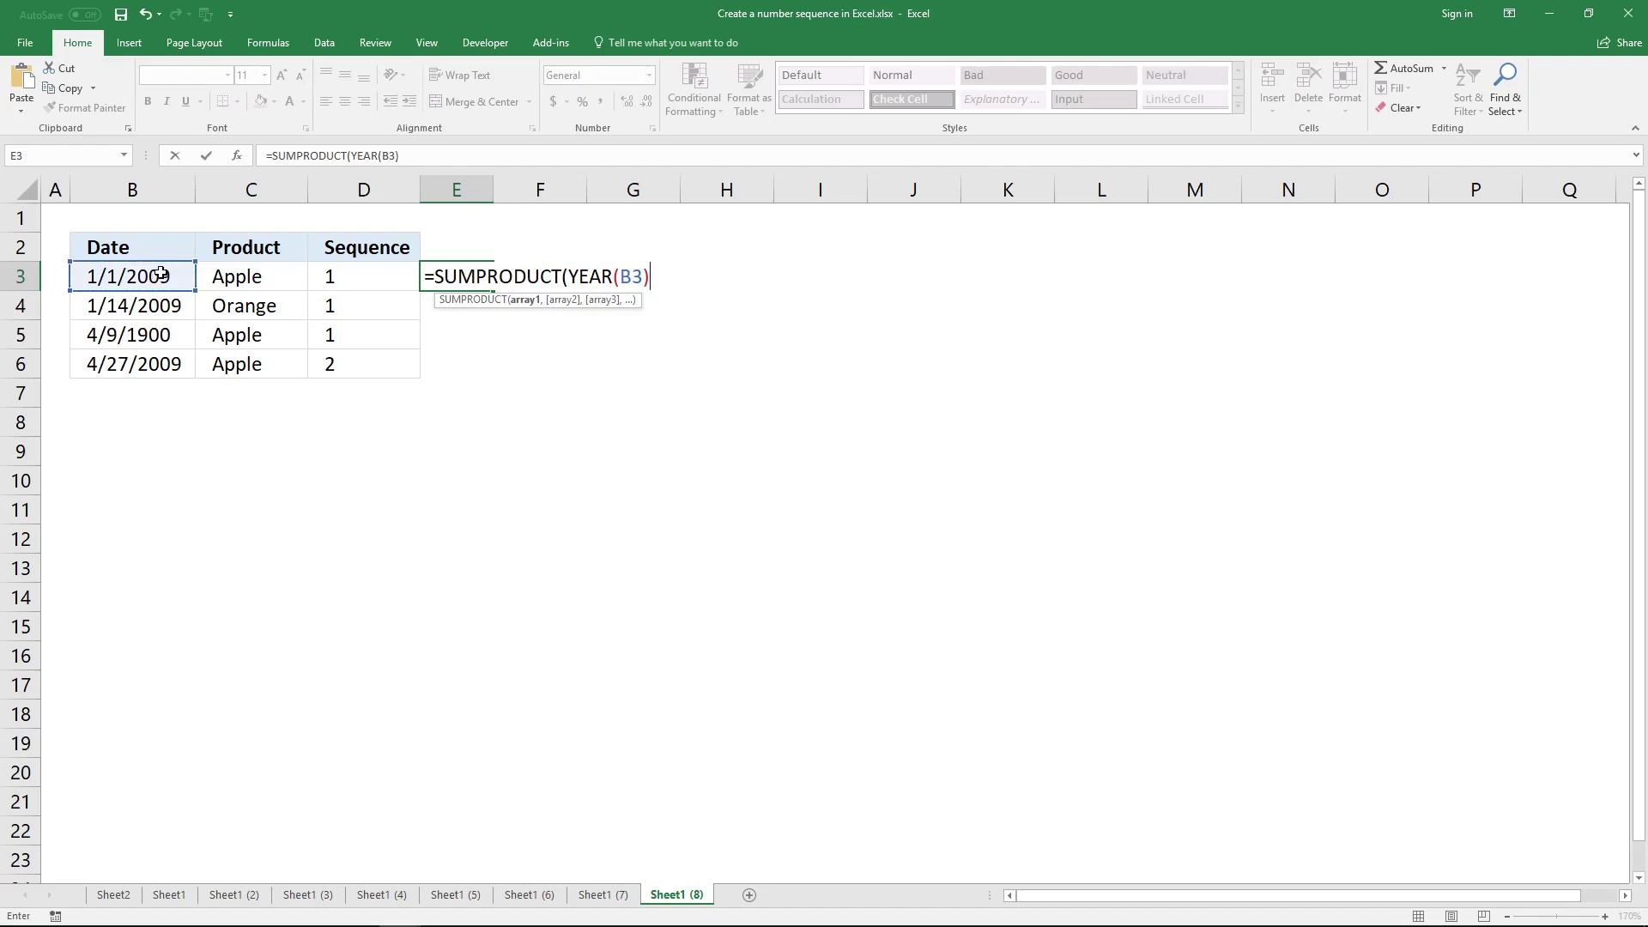
{"action": "type", "text": "&"}
{"action": "left_click", "coordinate": [258, 275]}
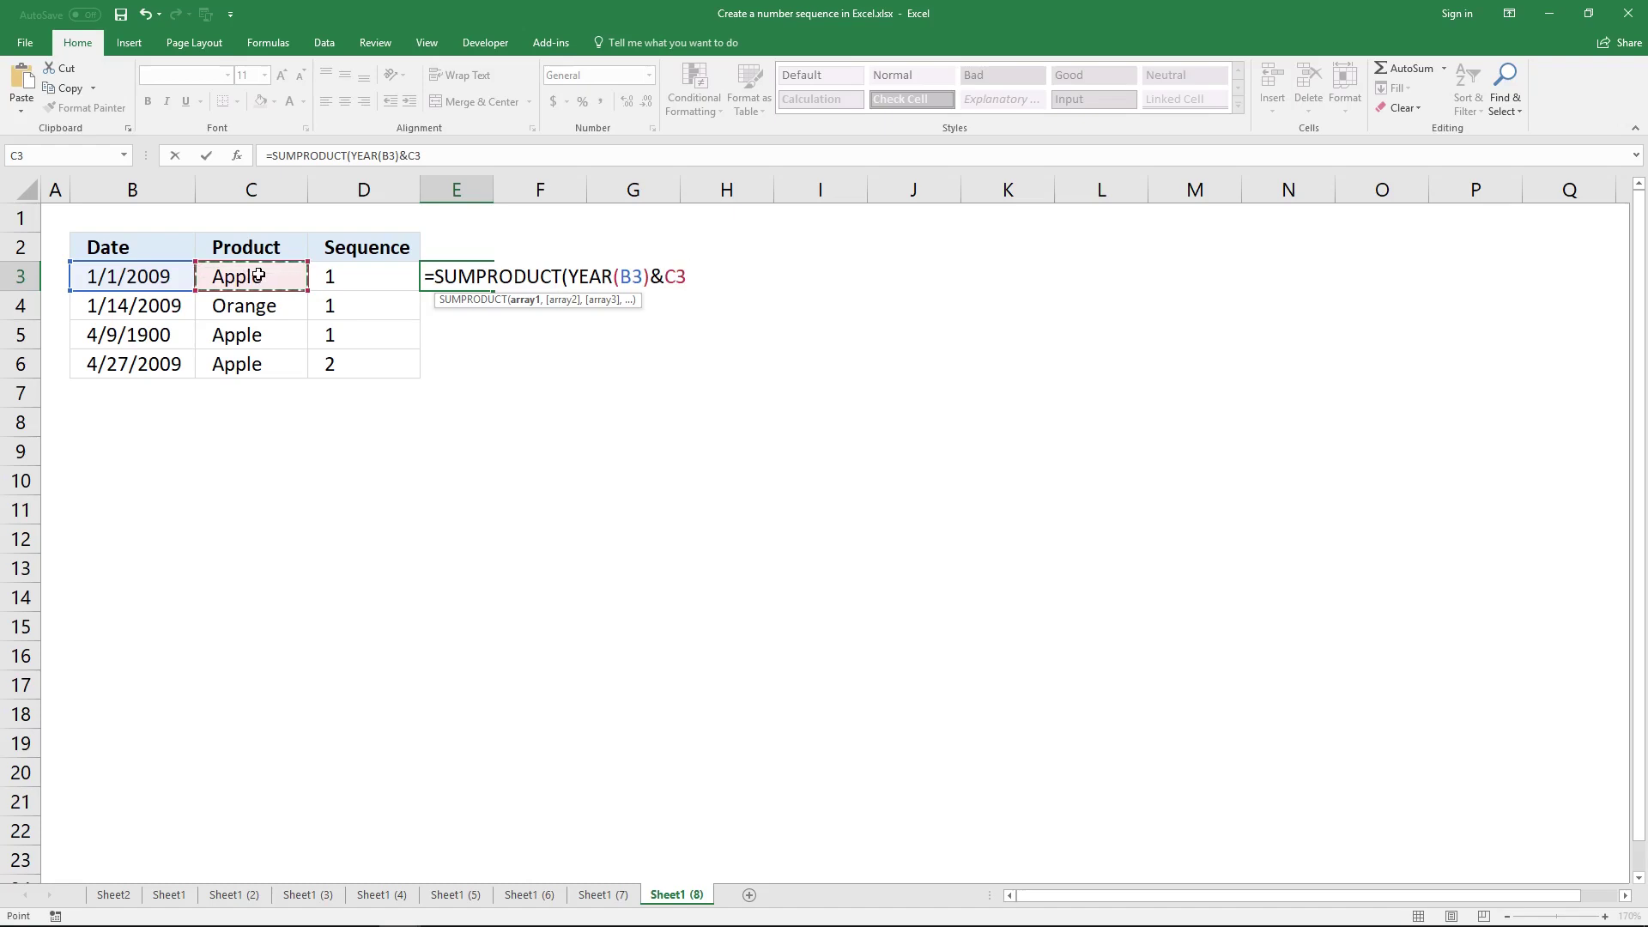
- Extend E3's formula with an equals comparison to YEAR(B3:B3)&C3:C3
{"action": "type", "text": "="}
{"action": "left_click", "coordinate": [151, 279]}
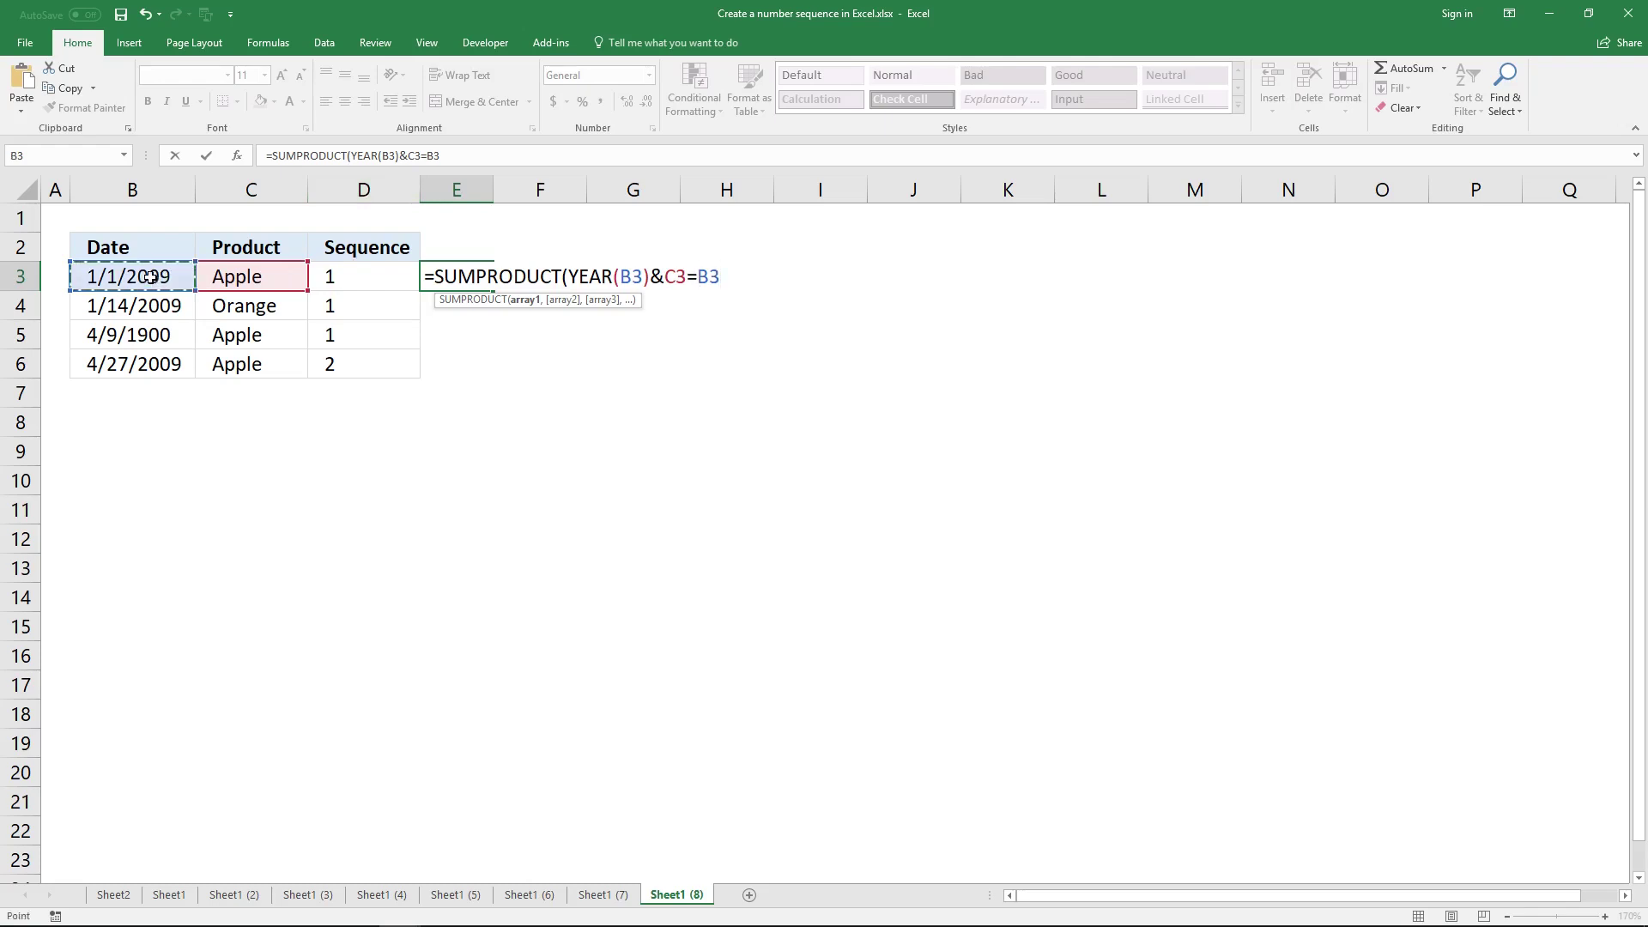
{"action": "left_click_drag", "start_coordinate": [426, 155], "coordinate": [441, 155]}
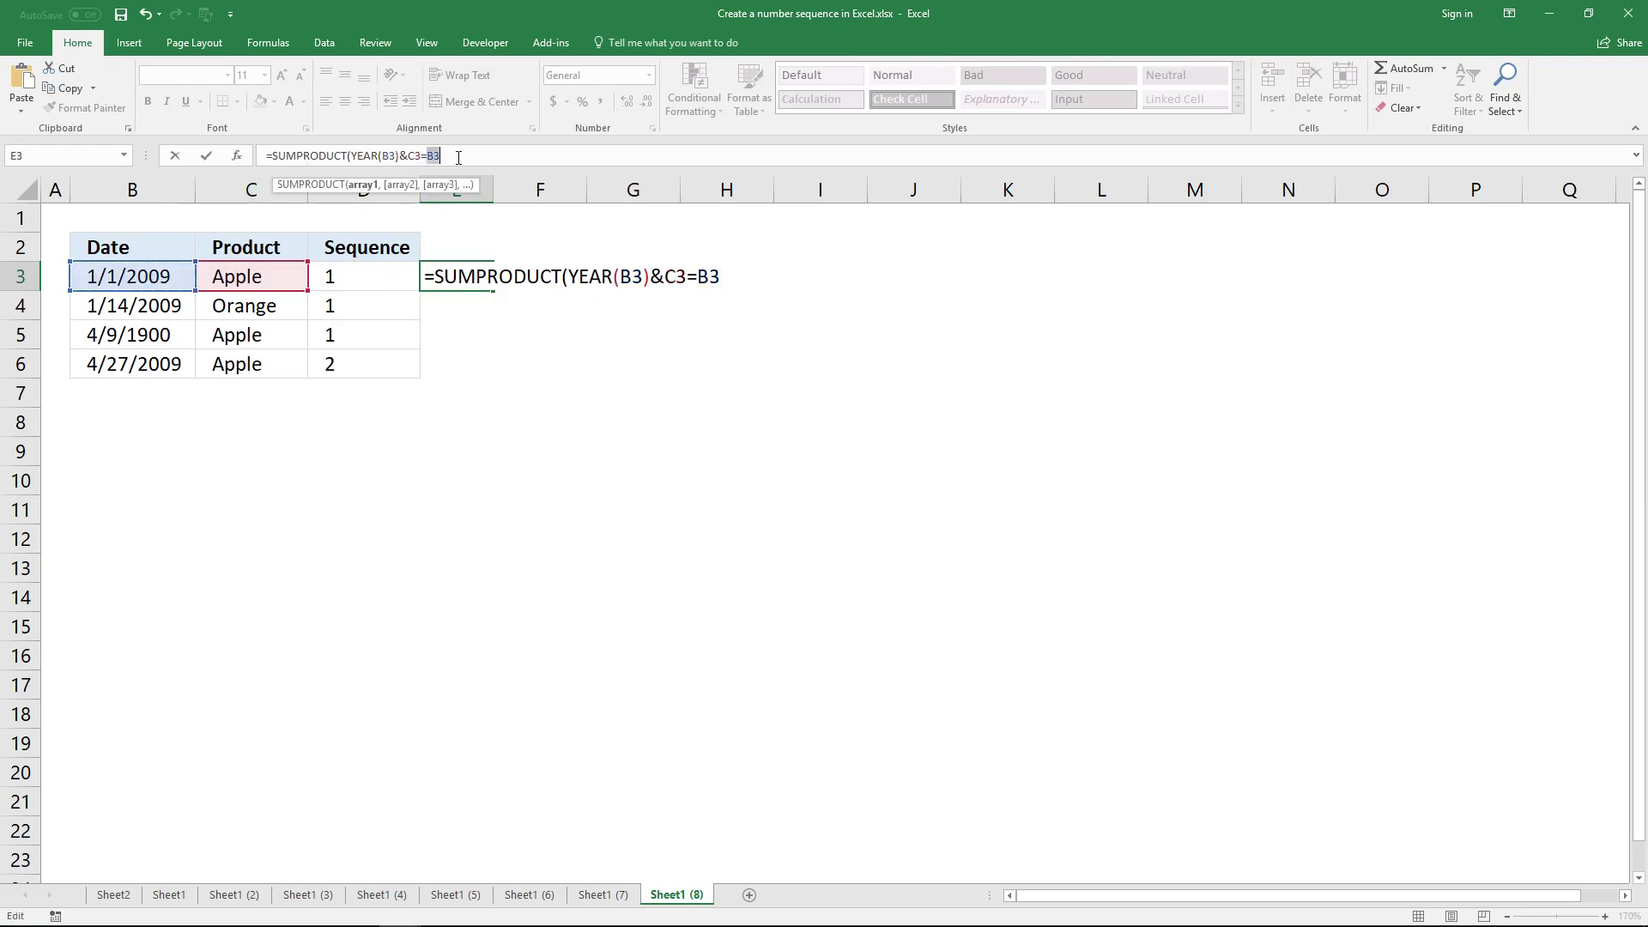
{"action": "type", "text": "YEAR("}
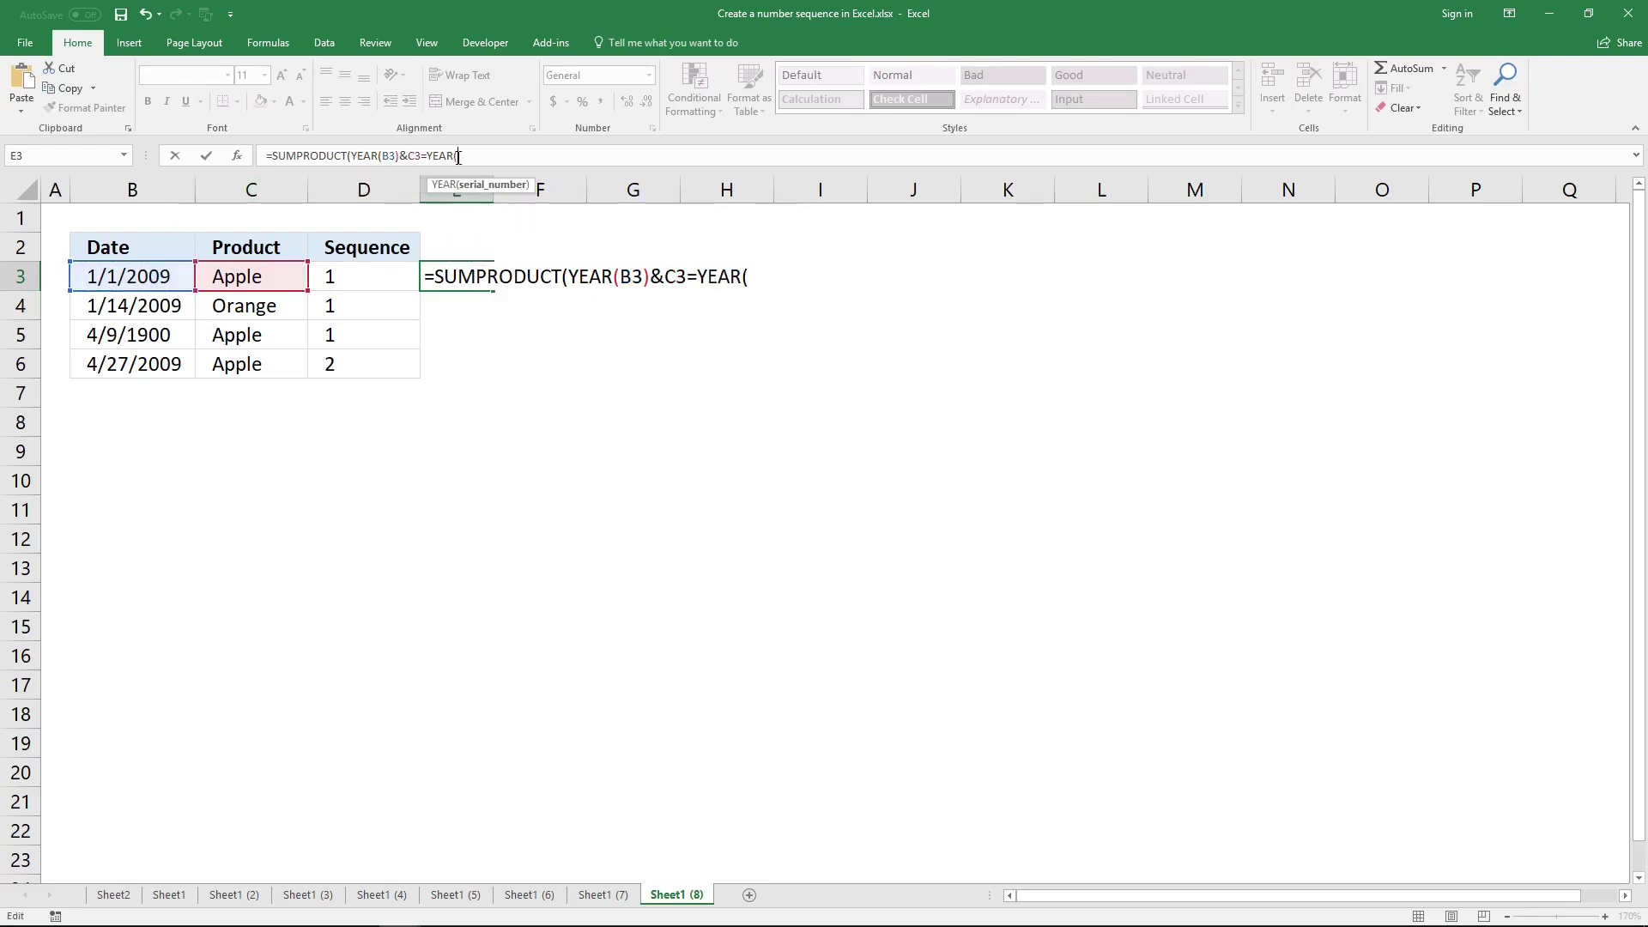
{"action": "left_click", "coordinate": [163, 279]}
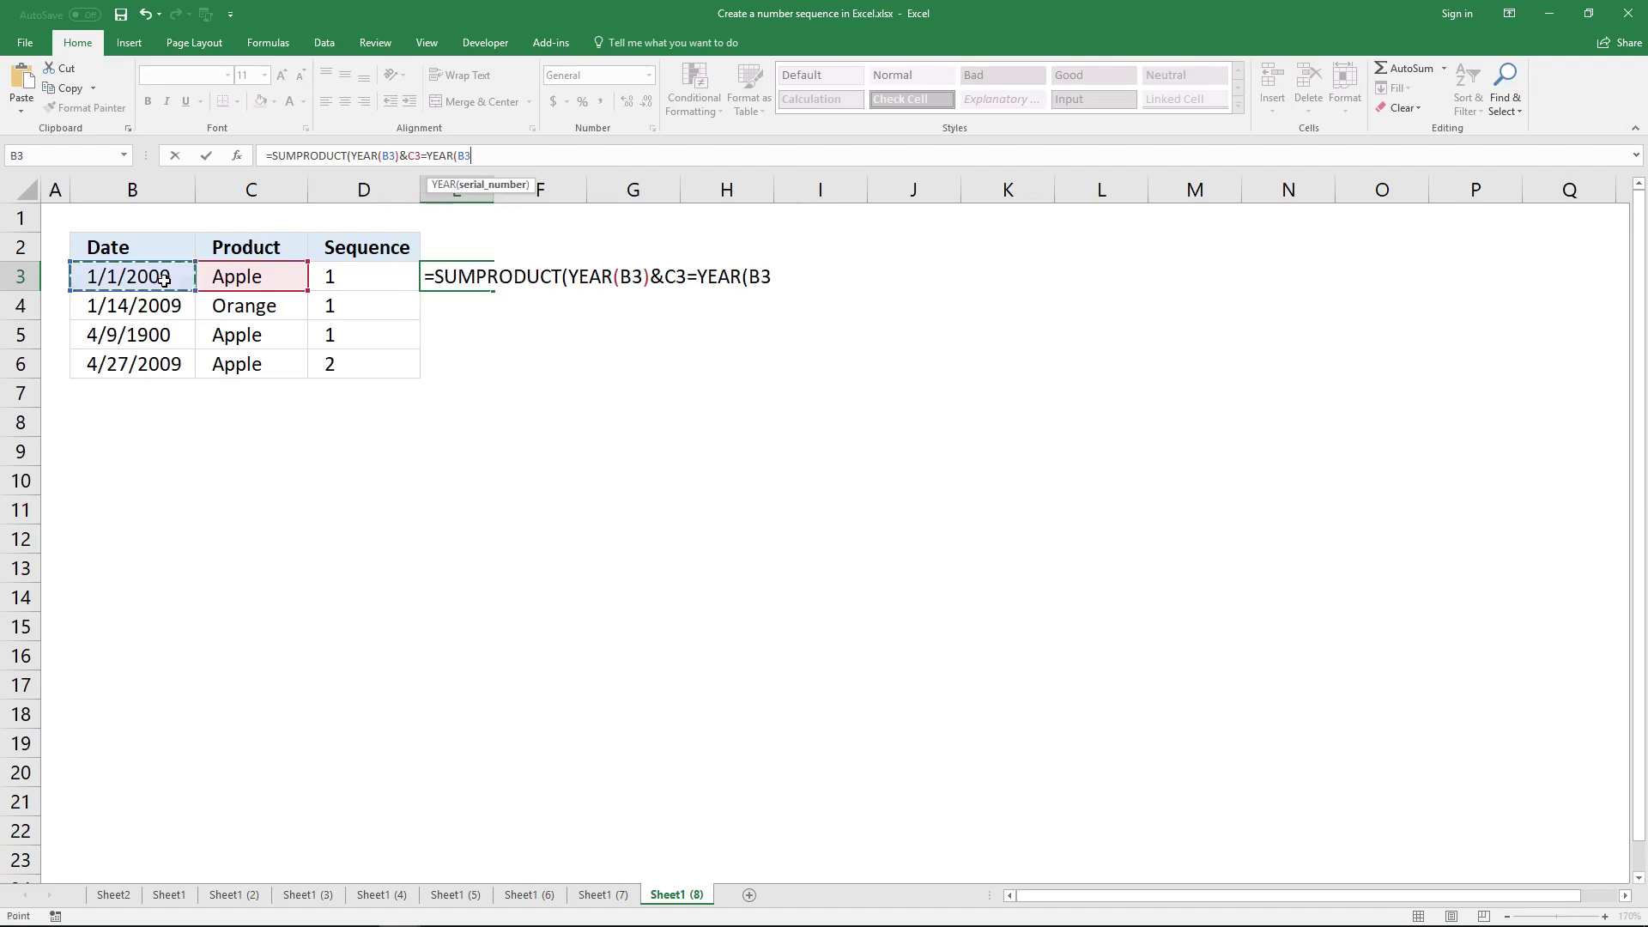
{"action": "key", "text": "F8"}
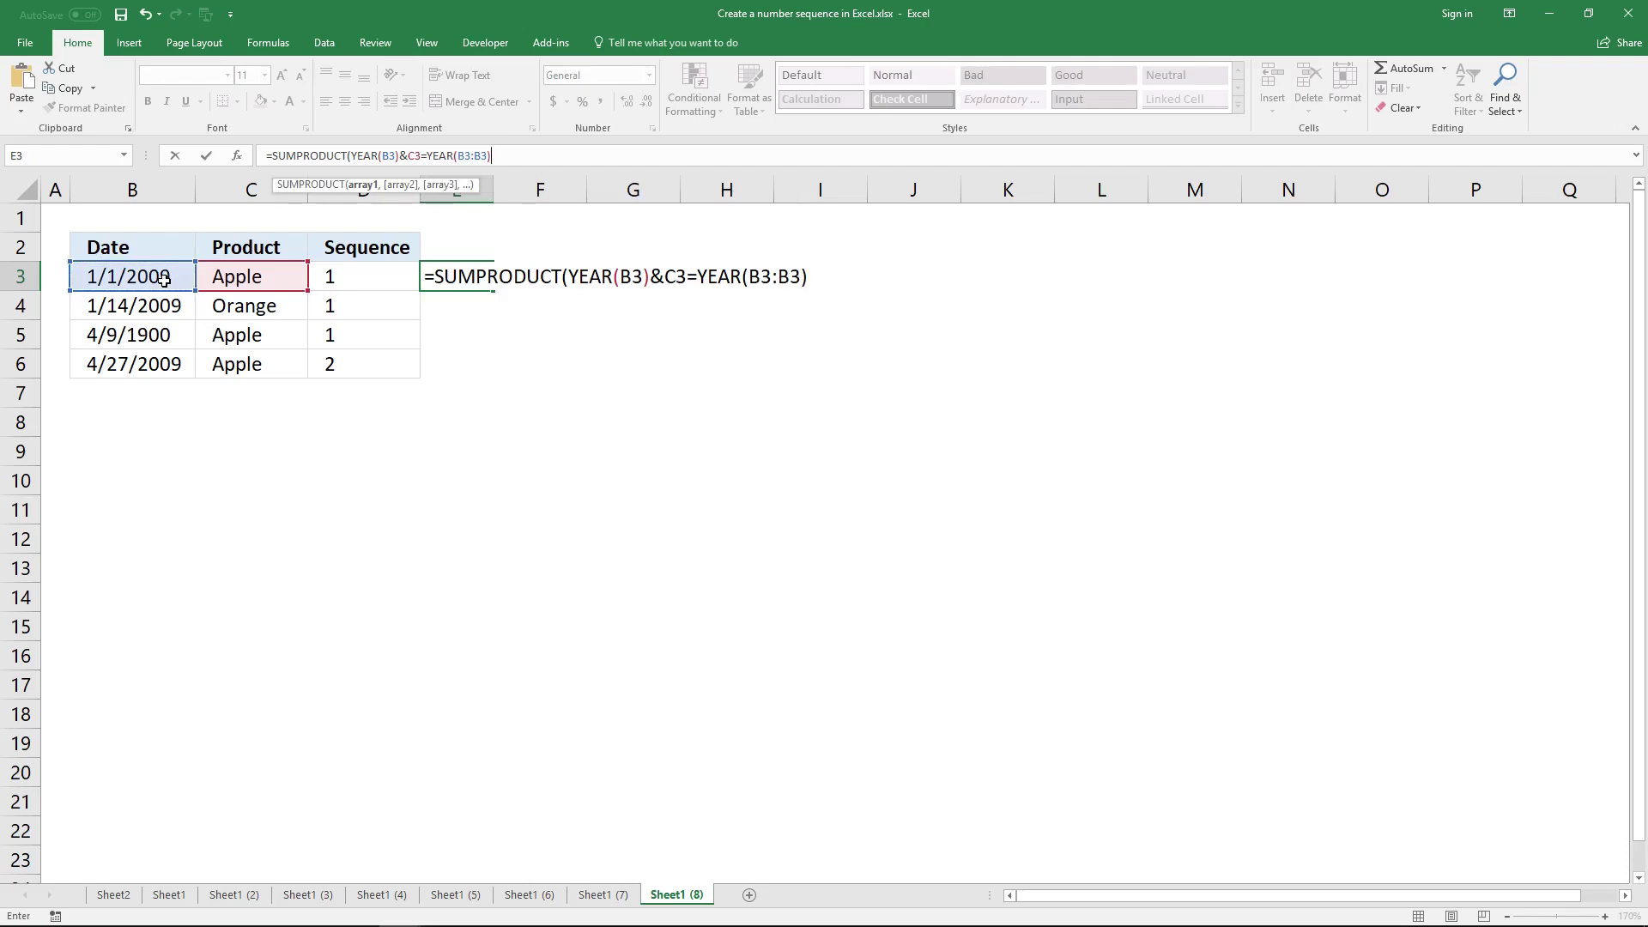
{"action": "type", "text": "&"}
{"action": "left_click", "coordinate": [274, 276]}
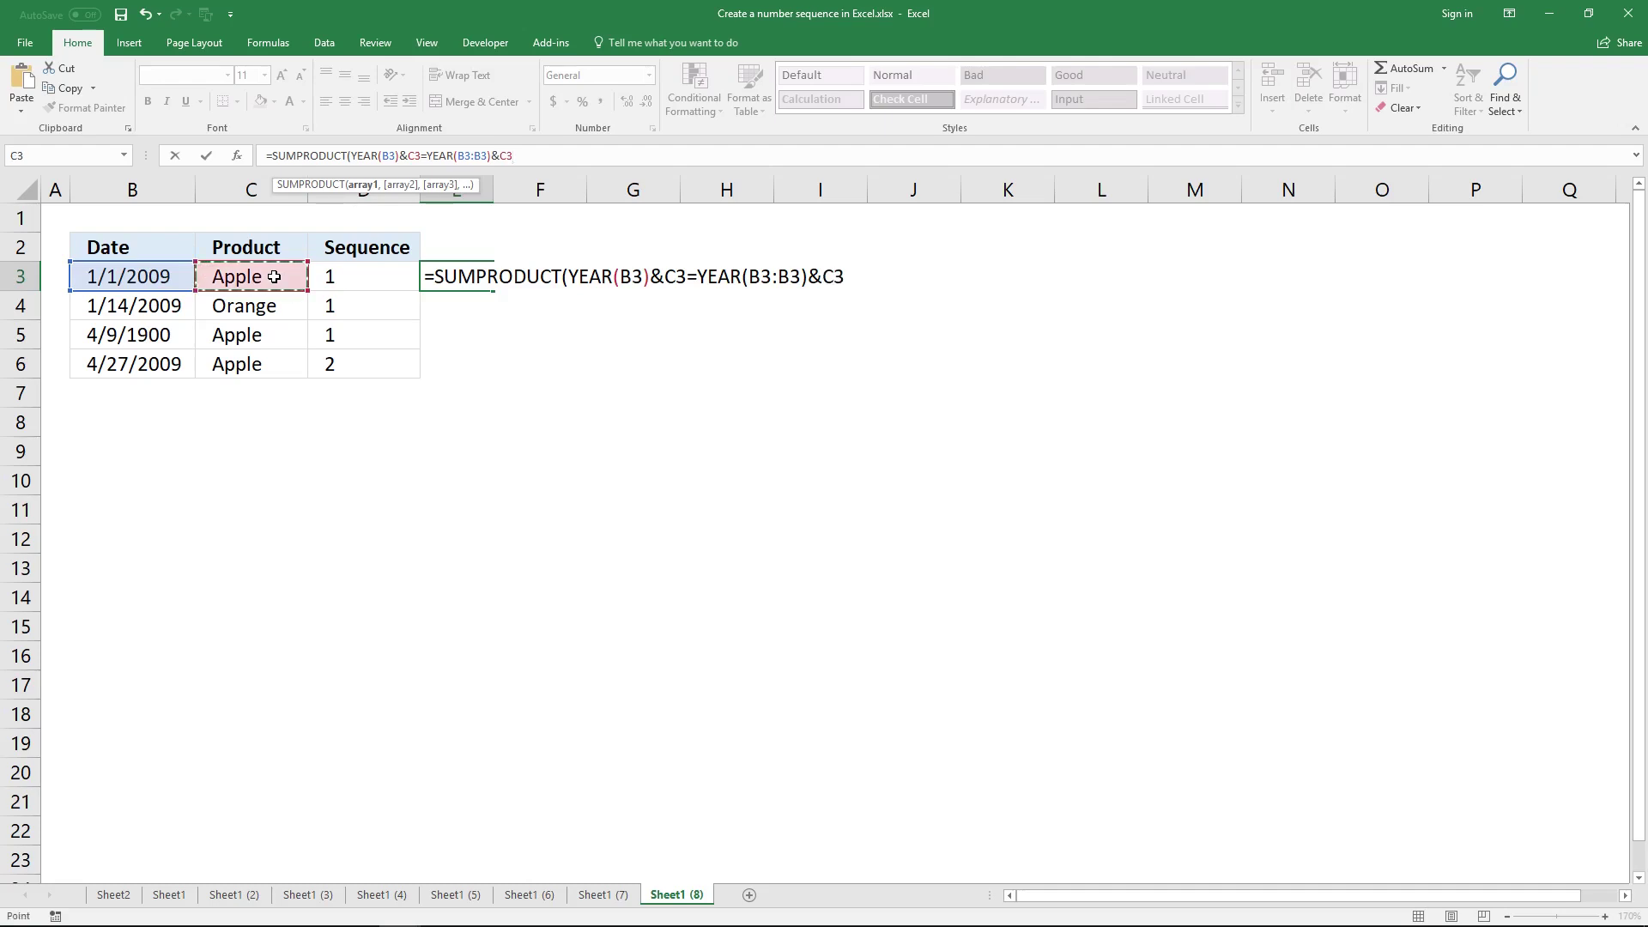
{"action": "key", "text": "F8"}
- Lock only the first reference of both expanding ranges in E3's formula, giving $B$3:B3 and $C$3:C3
{"action": "left_click", "coordinate": [461, 156]}
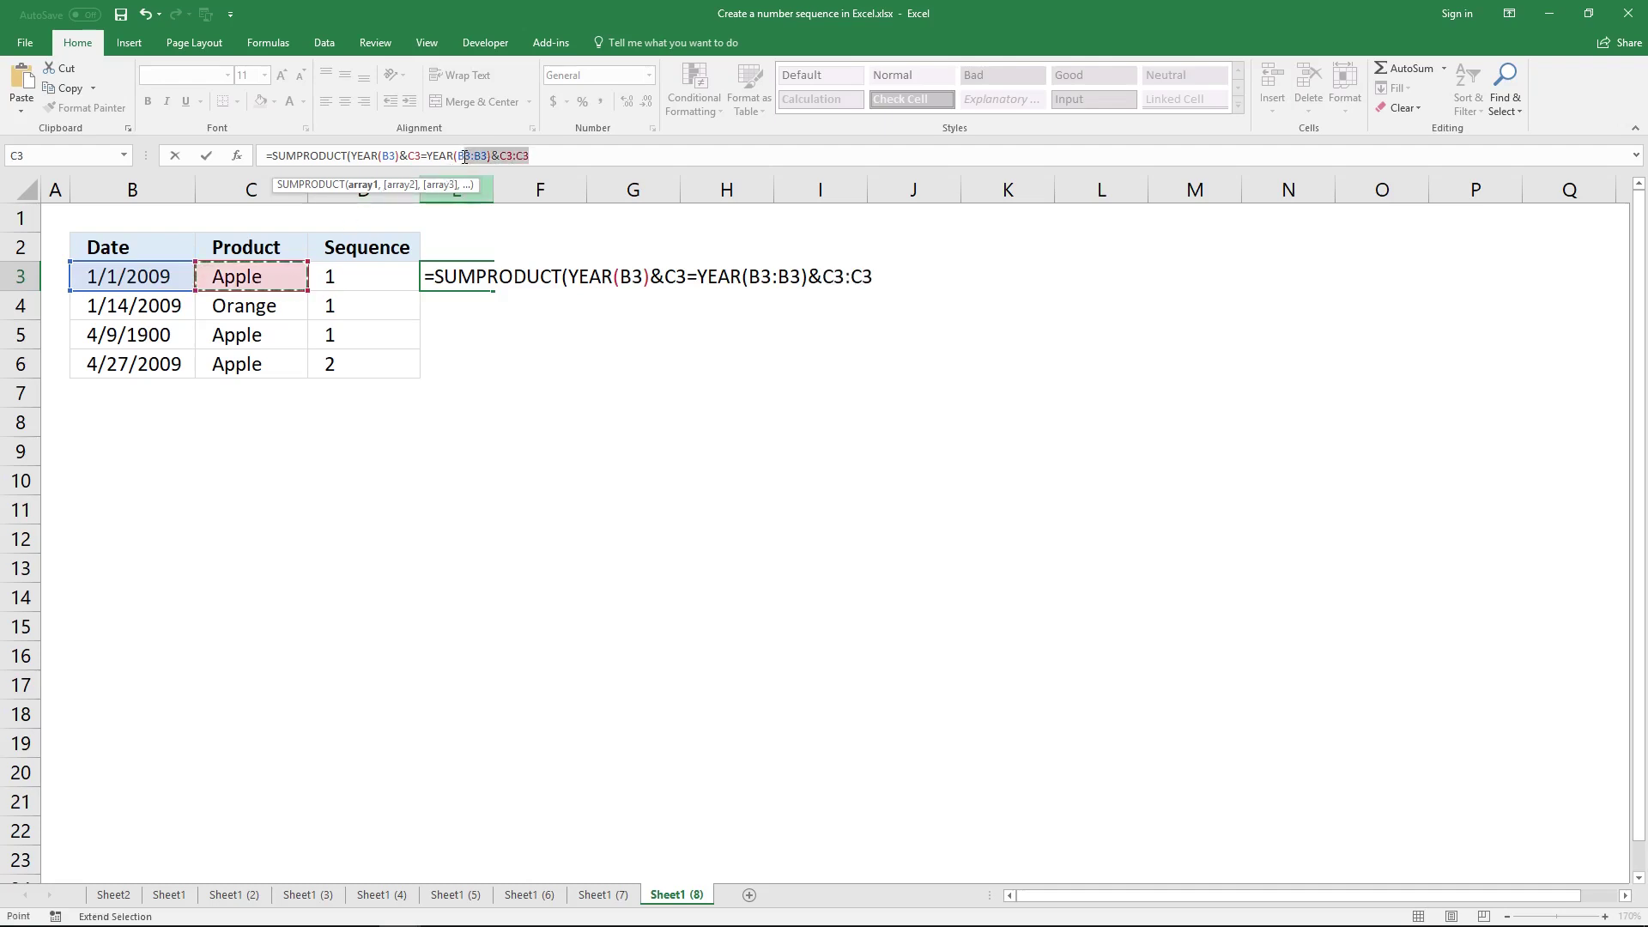
{"action": "left_click", "coordinate": [463, 156]}
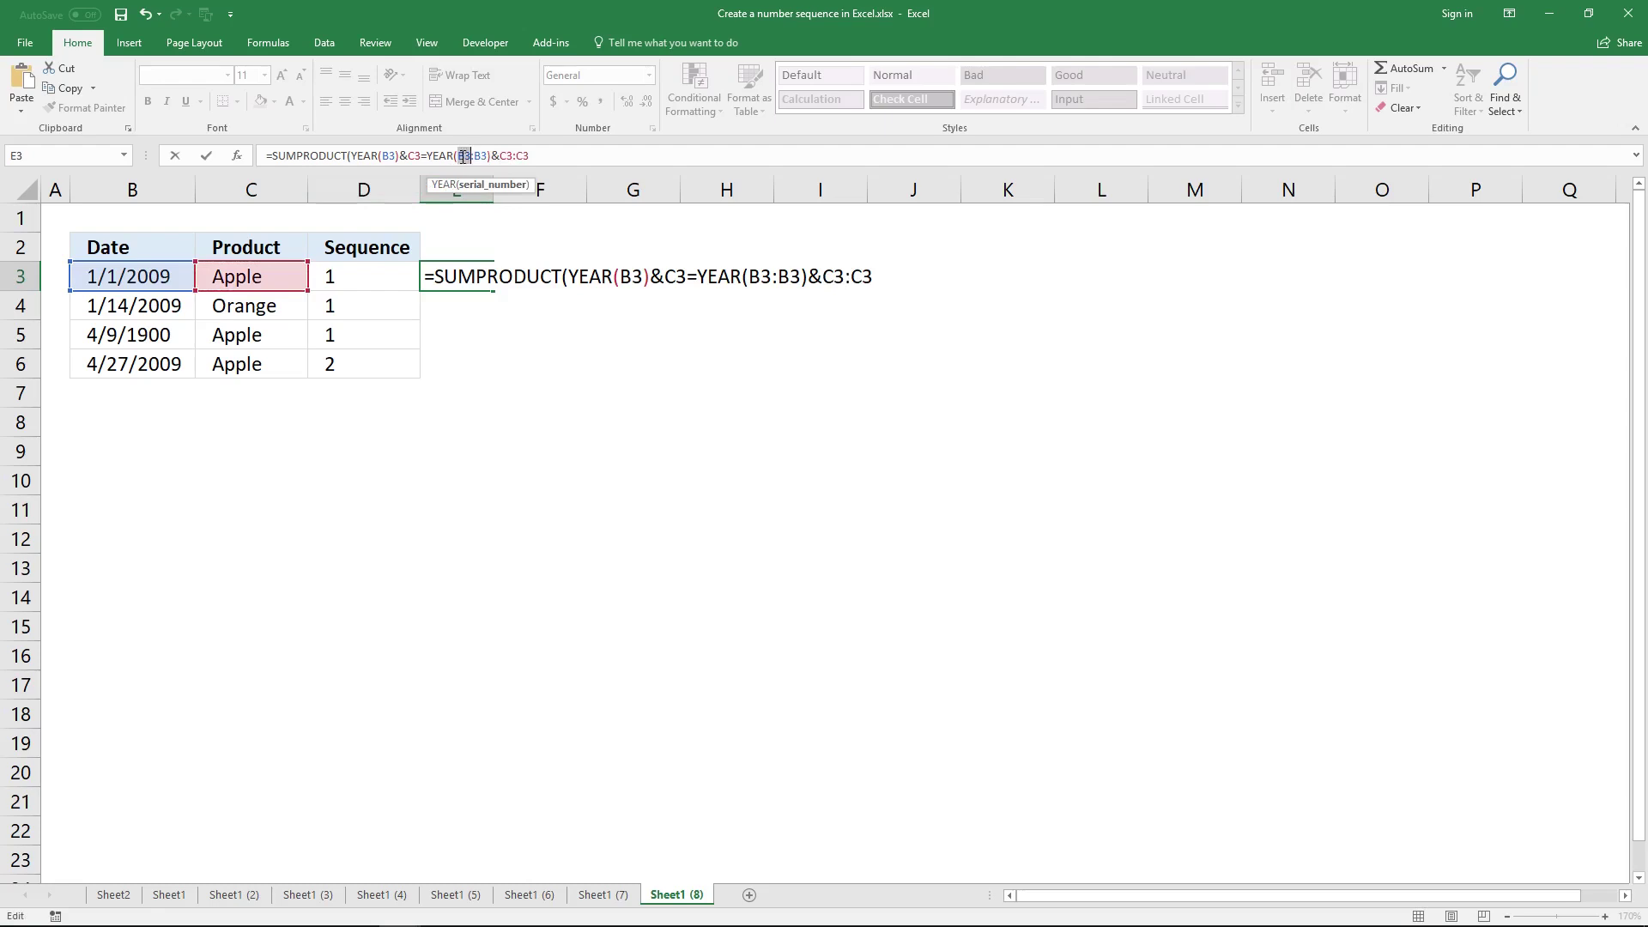
{"action": "key", "text": "F4"}
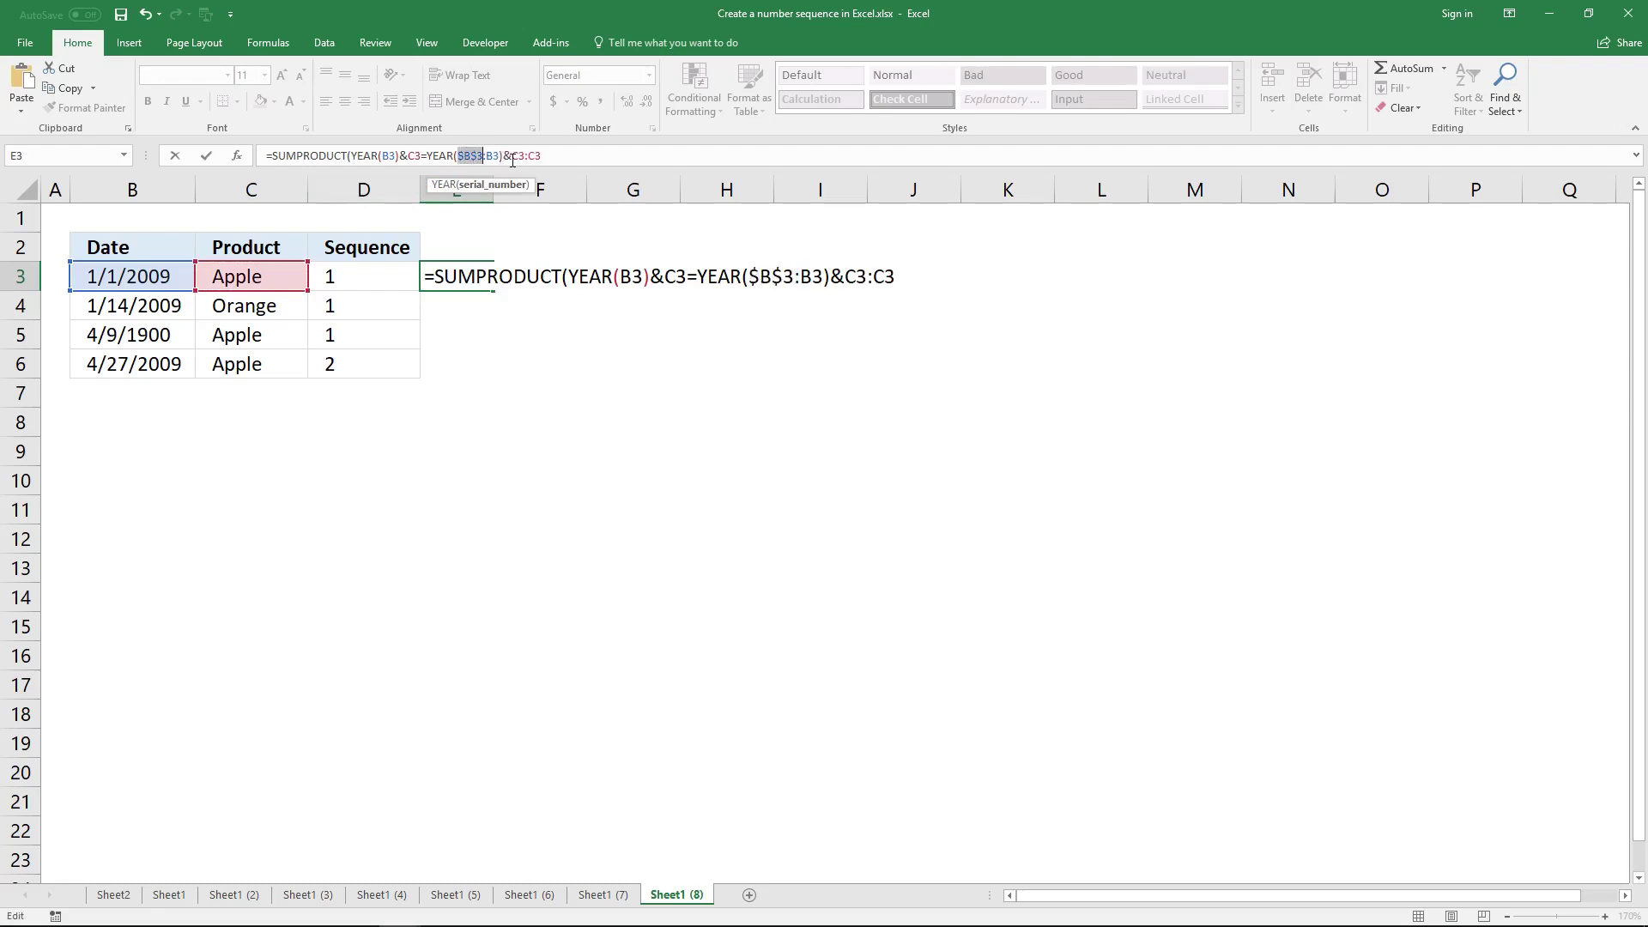
{"action": "left_click", "coordinate": [520, 156]}
{"action": "key", "text": "F4"}
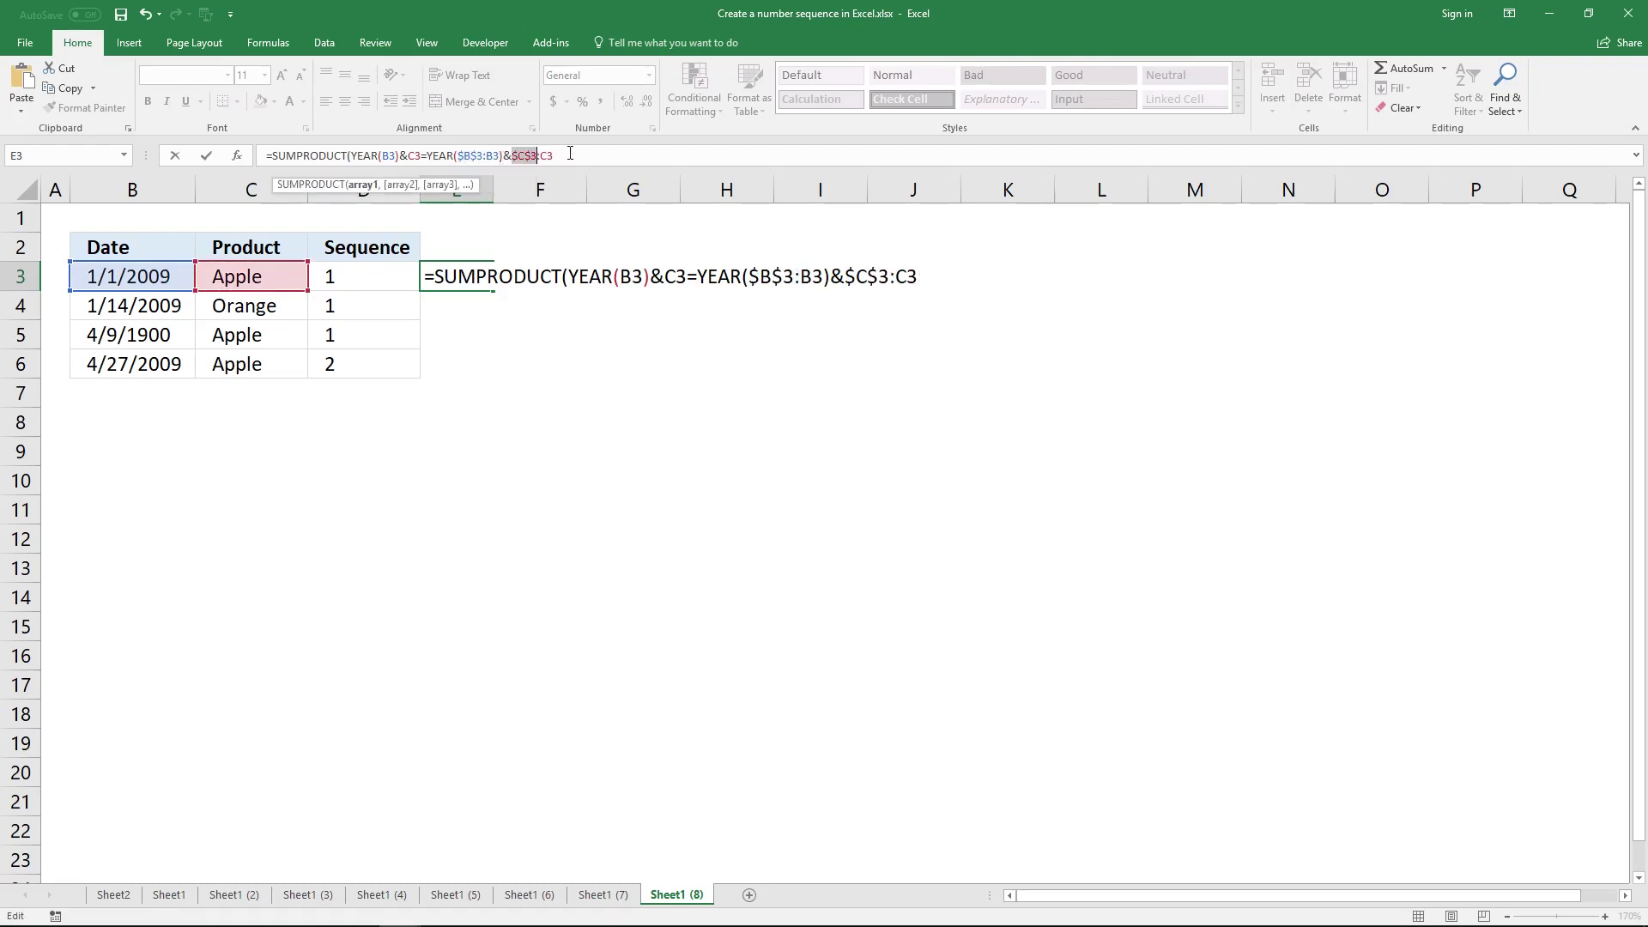
- Complete and enter E3's formula as =SUMPRODUCT((YEAR(B3)&C3=YEAR($B$3:B3)&$C$3:C3)*1) and fill it down through E6
{"action": "left_click", "coordinate": [570, 153]}
{"action": "type", "text": "("}
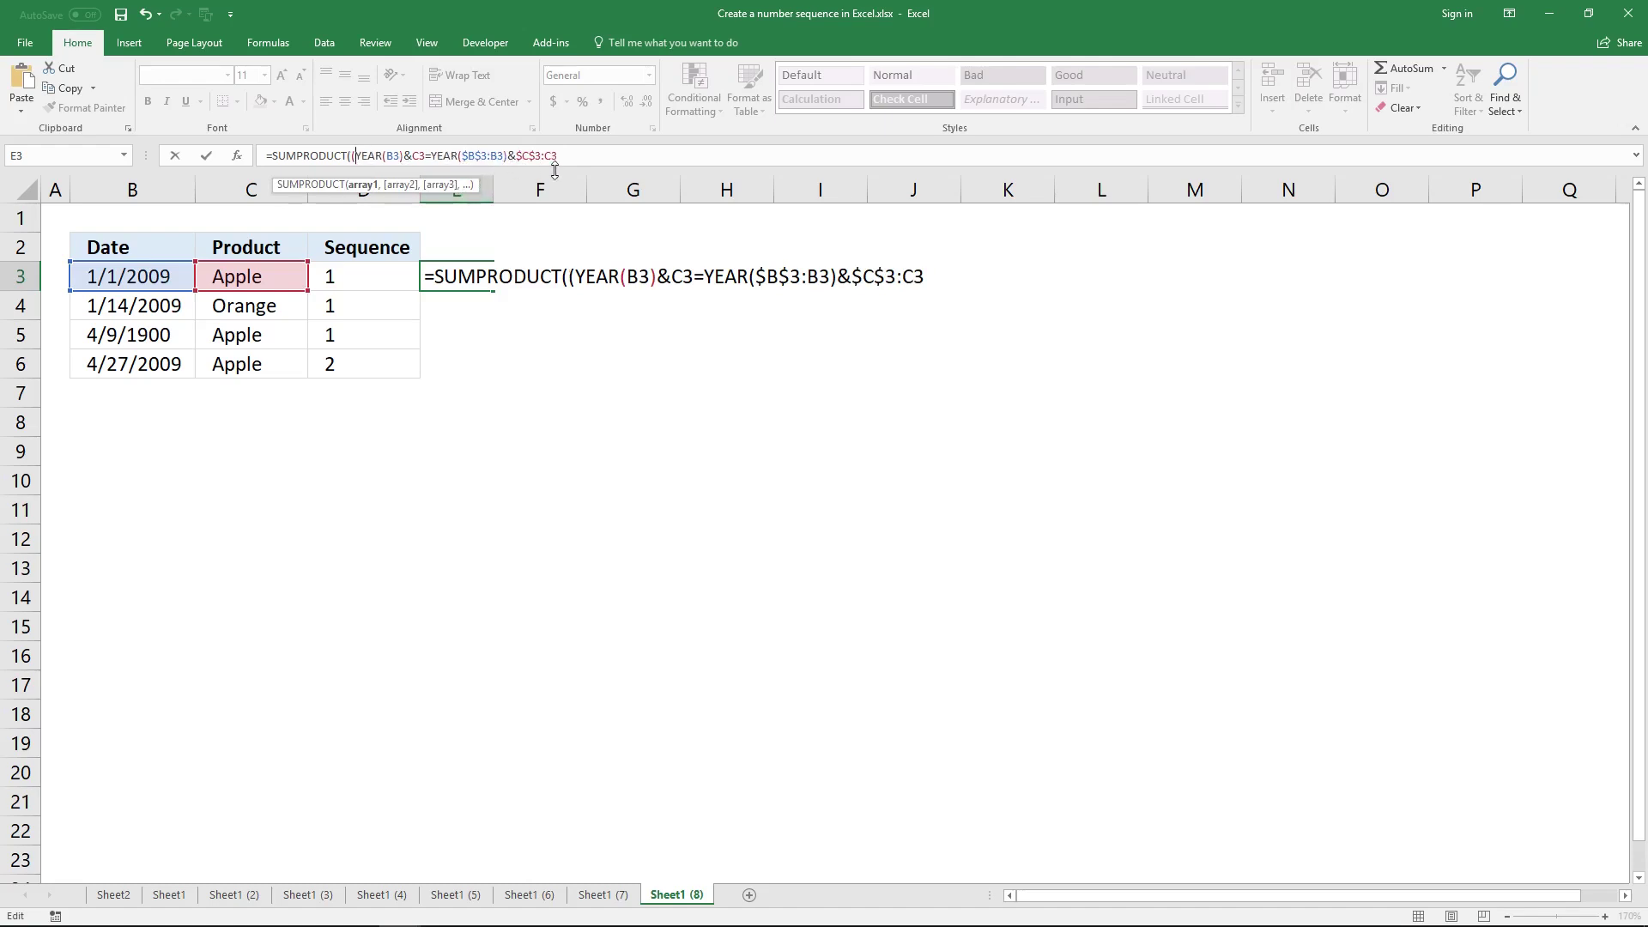
{"action": "left_click", "coordinate": [591, 157]}
{"action": "type", "text": "*1"}
{"action": "type", "text": ")"}
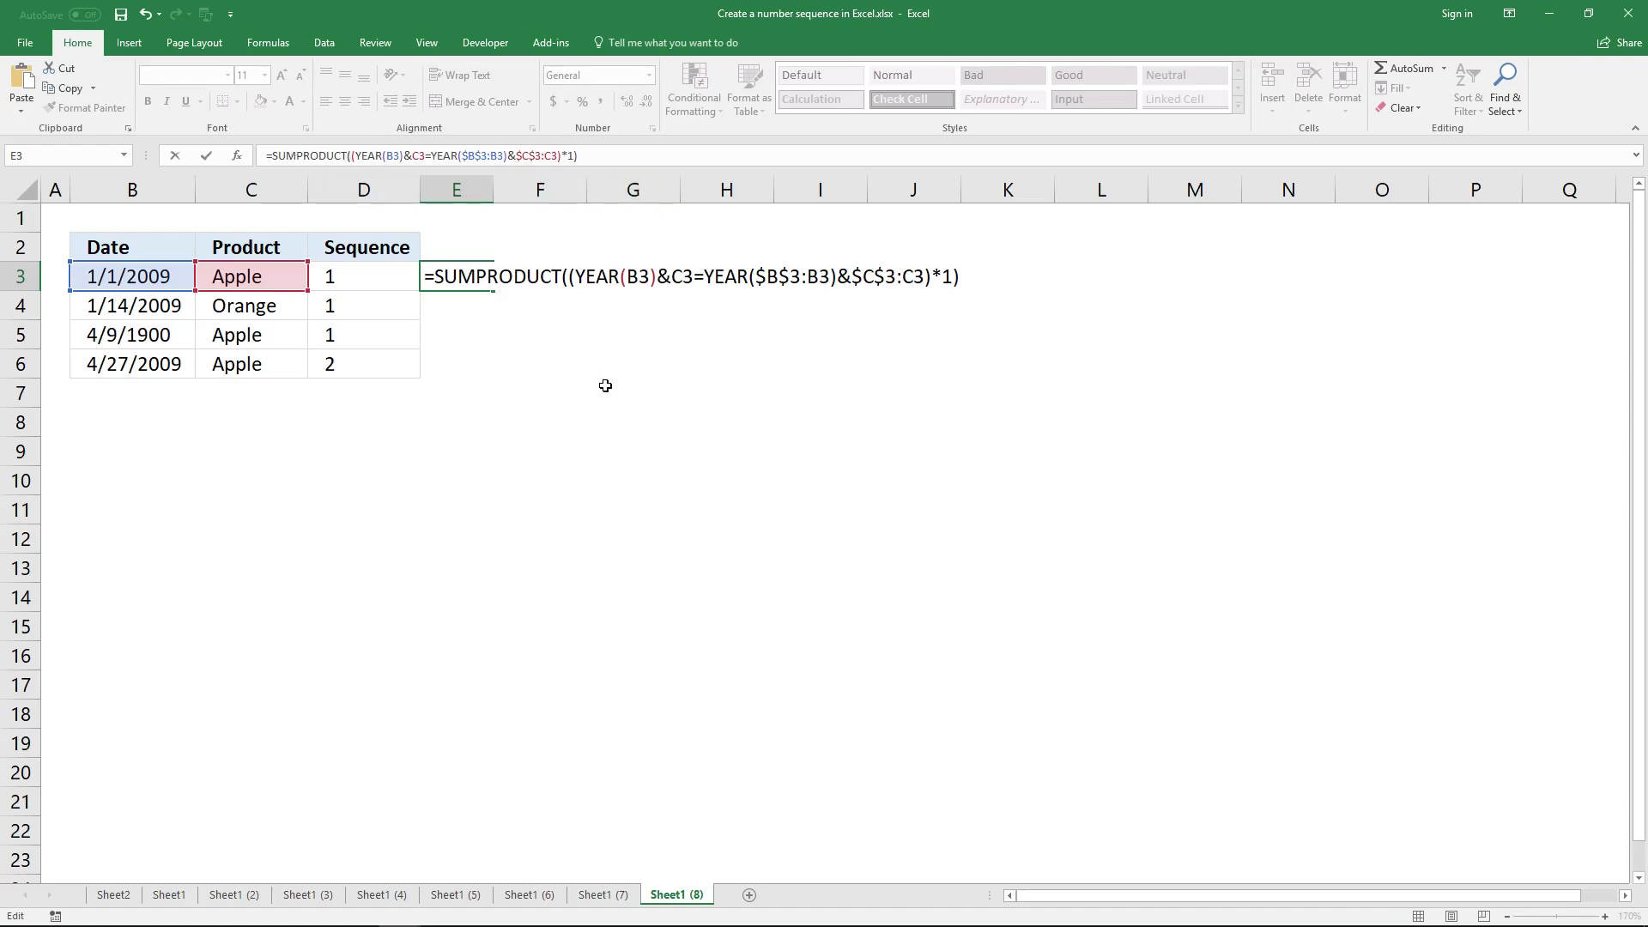
{"action": "key", "text": "Return"}
{"action": "left_click", "coordinate": [478, 276]}
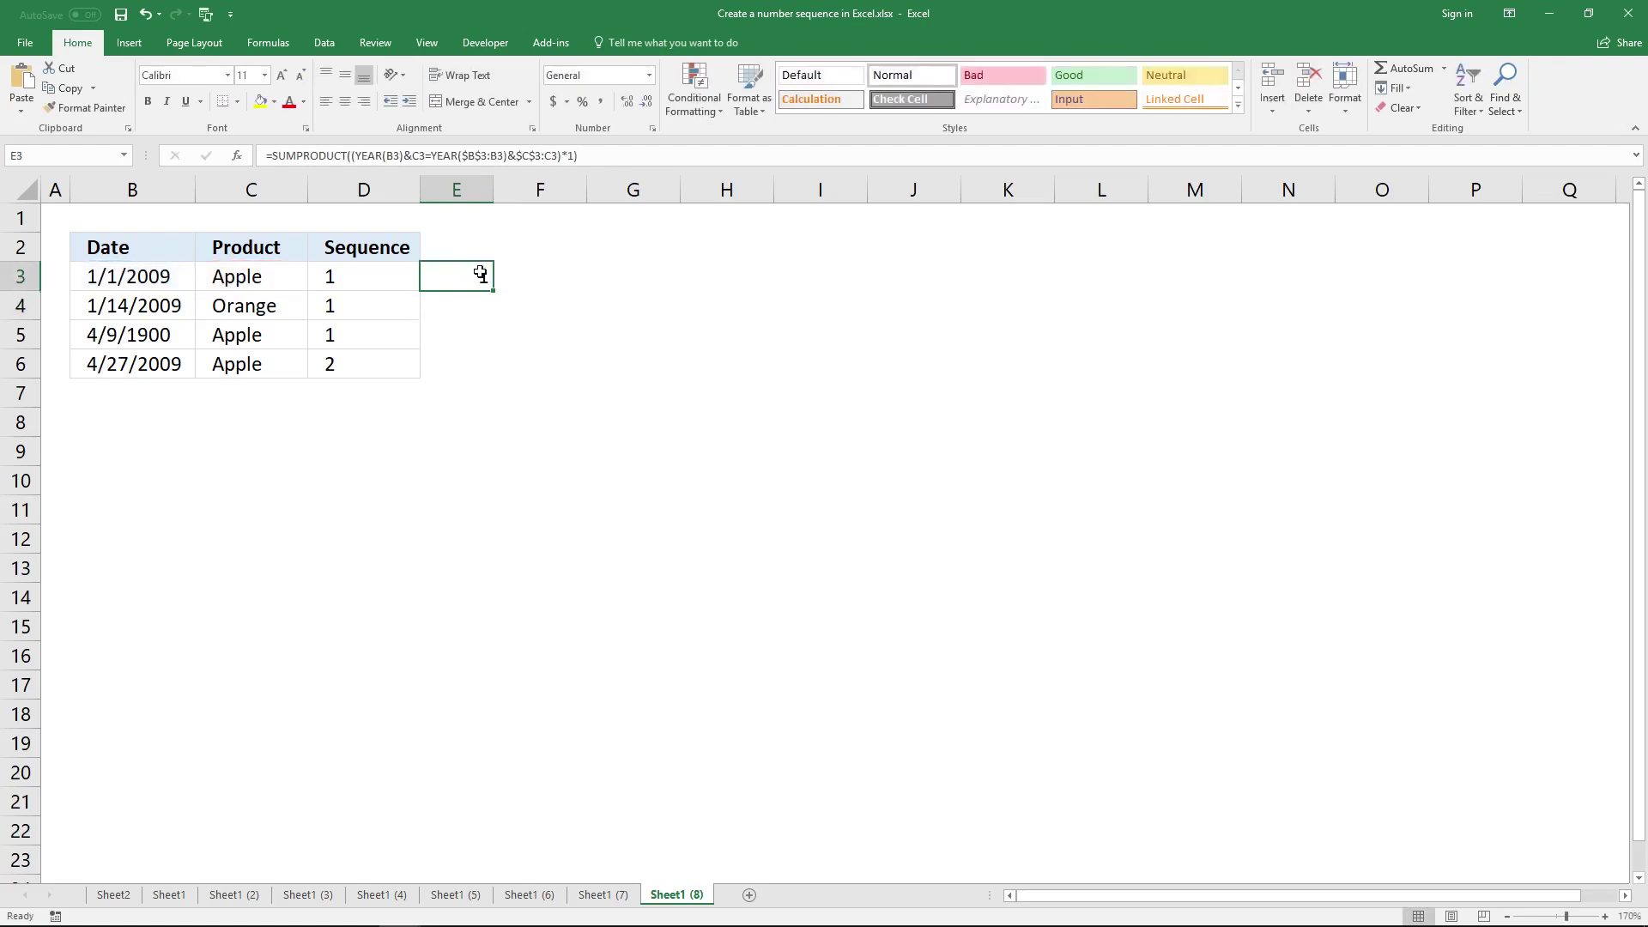
{"action": "double_click", "coordinate": [496, 292]}
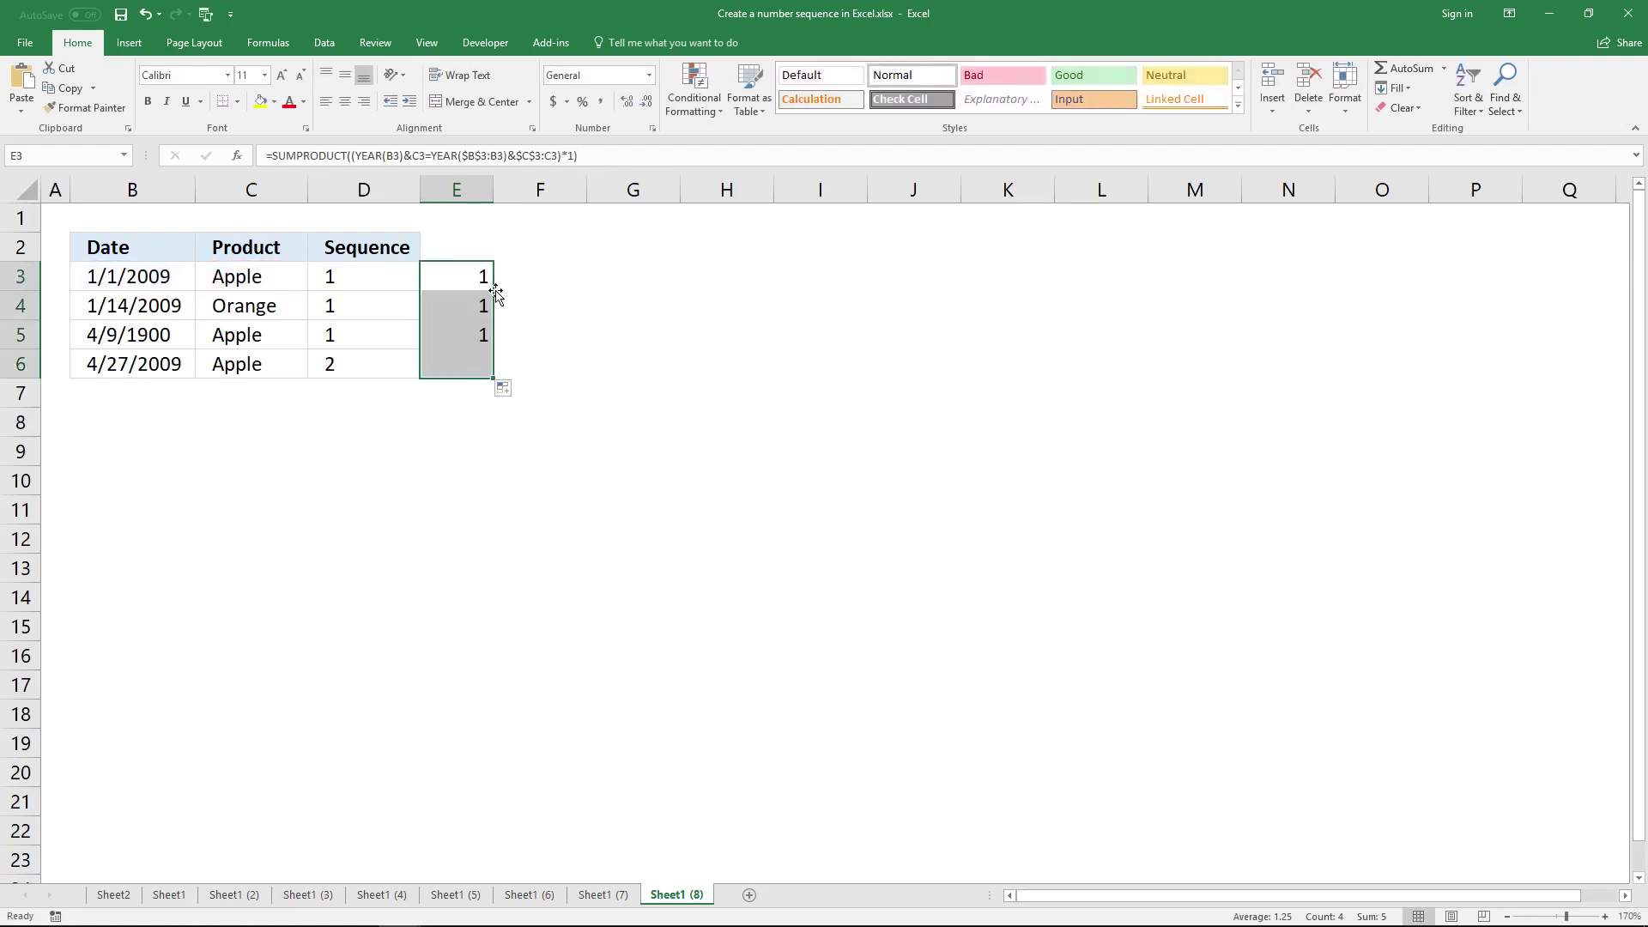